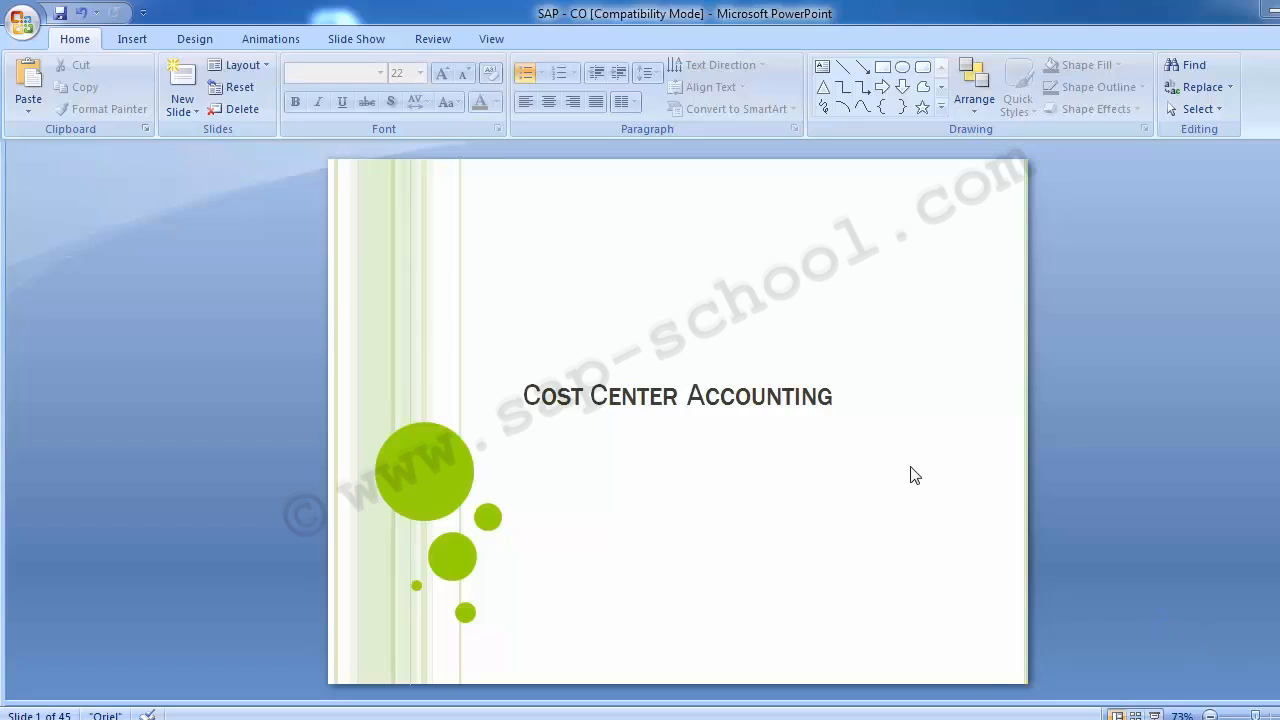
- Review the cost center accounting slides up to the Configuration slide, keeping the current Windows color scheme without further messages
{"action": "scroll", "coordinate": [212, 421], "scroll_direction": "down", "scroll_amount": 1}
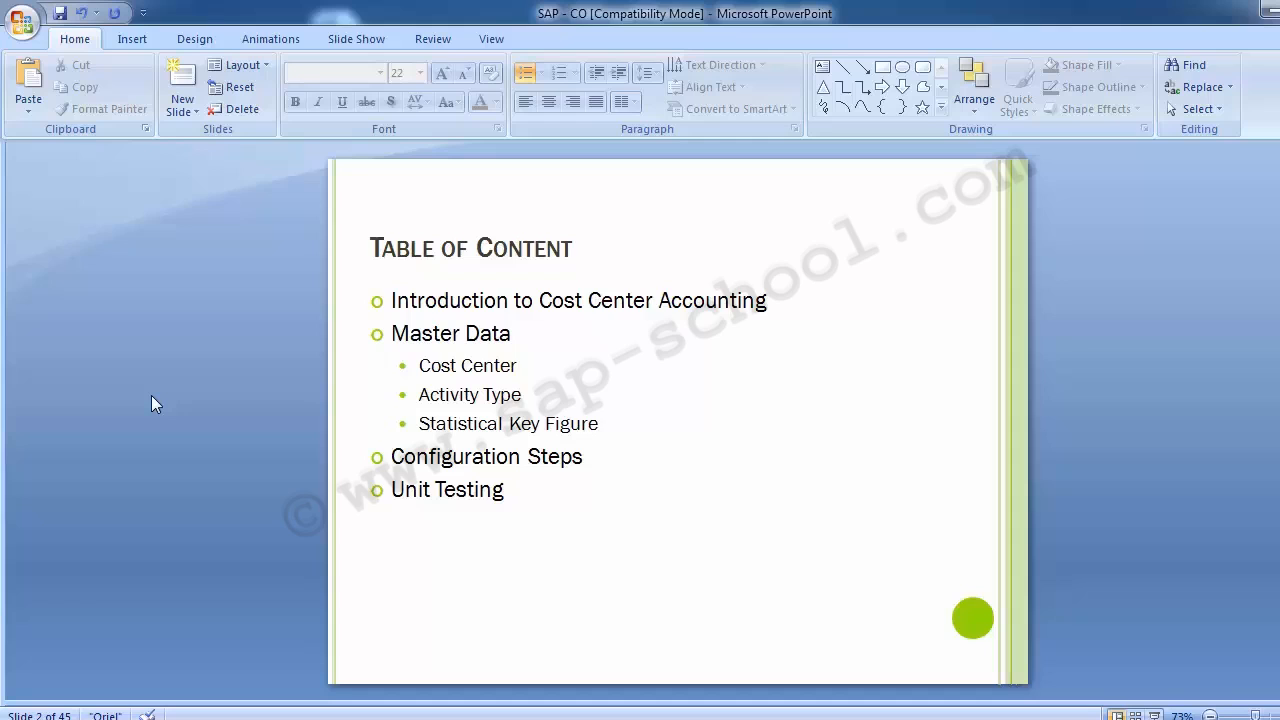
{"action": "scroll", "coordinate": [151, 395], "scroll_direction": "down", "scroll_amount": 1}
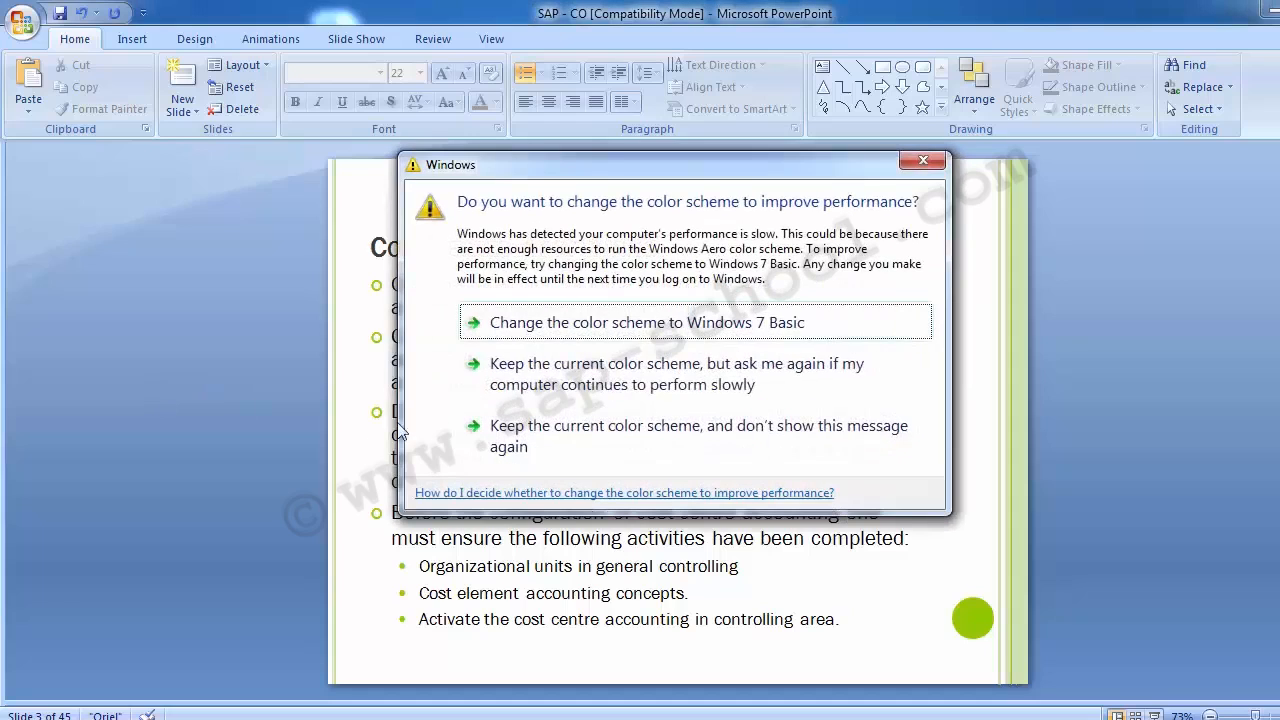
{"action": "left_click", "coordinate": [520, 440]}
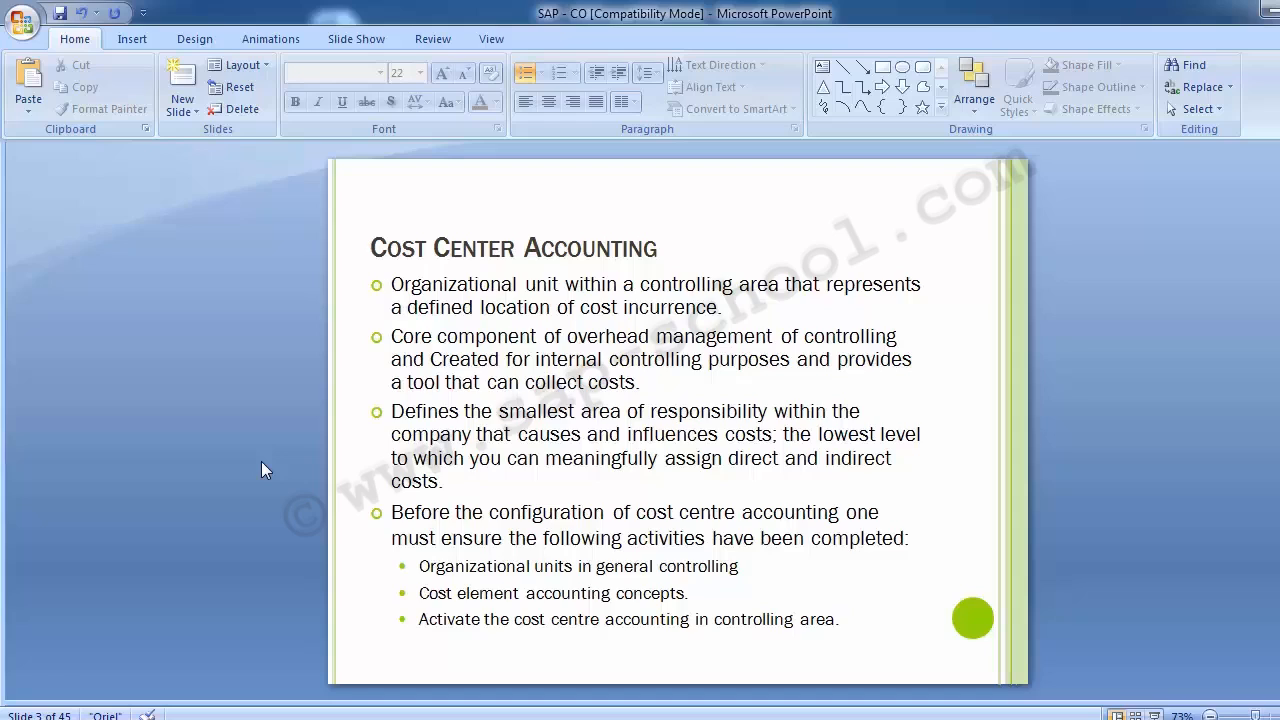
{"action": "scroll", "coordinate": [261, 461], "scroll_direction": "down", "scroll_amount": 1}
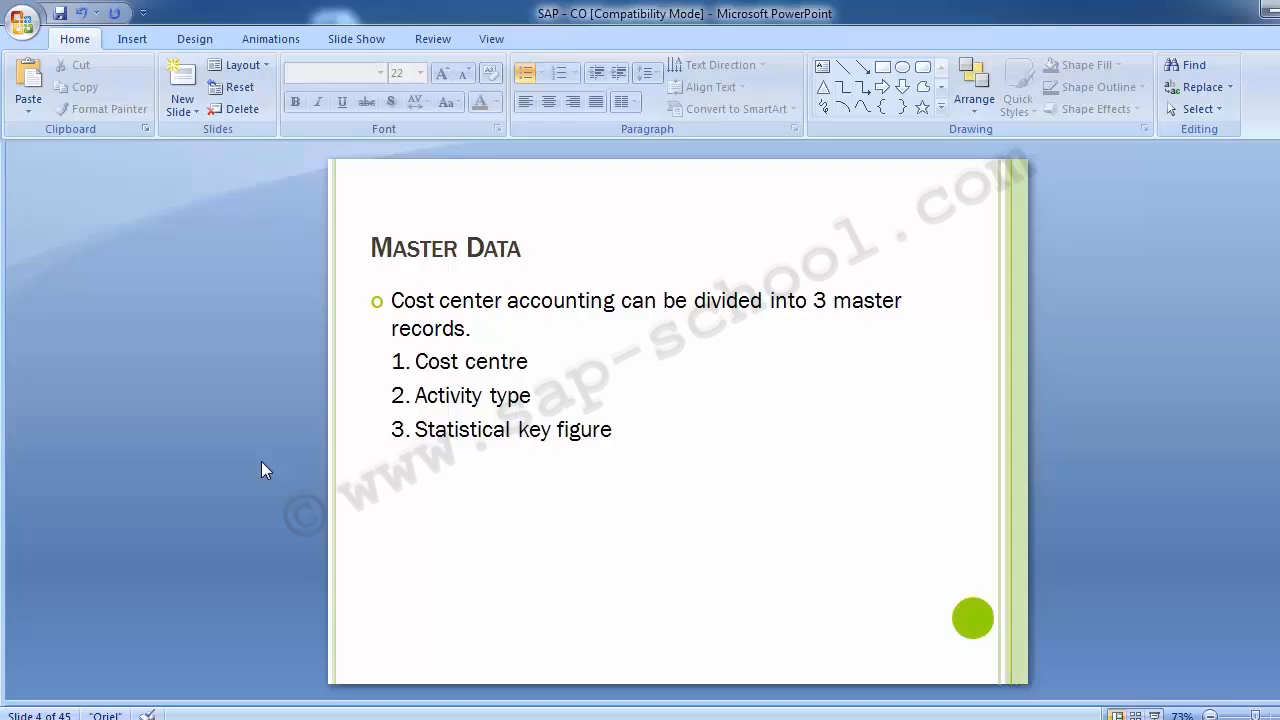
{"action": "scroll", "coordinate": [261, 462], "scroll_direction": "down", "scroll_amount": 1}
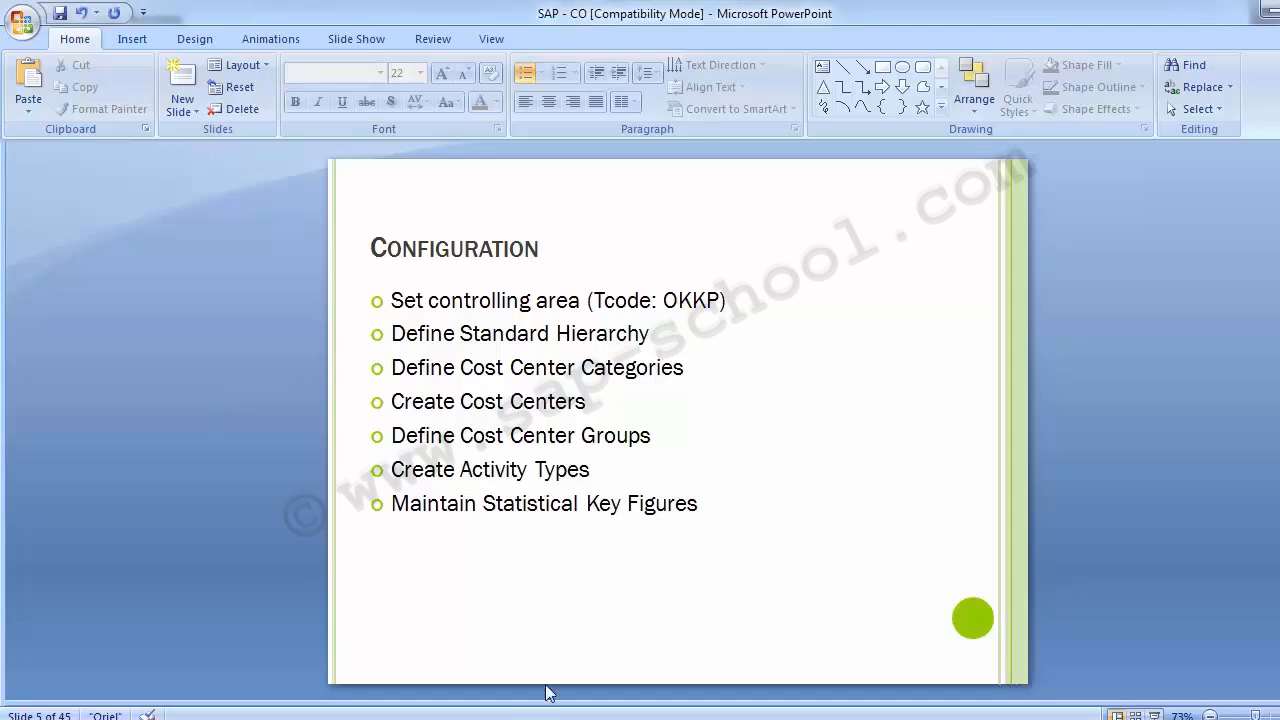
- Switch to SAP Easy Access and start transaction OKKP for maintaining controlling areas
{"action": "mouse_move", "coordinate": [548, 716]}
{"action": "left_click", "coordinate": [646, 632]}
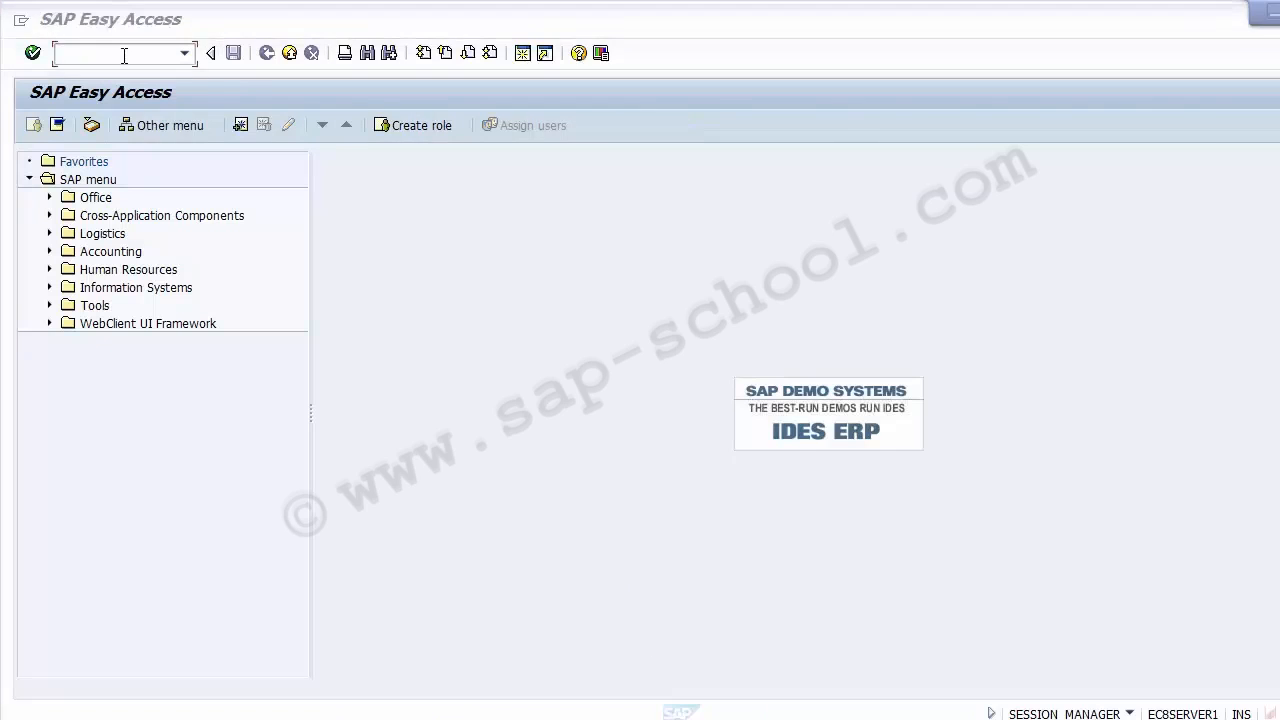
{"action": "key", "text": "alt+Tab"}
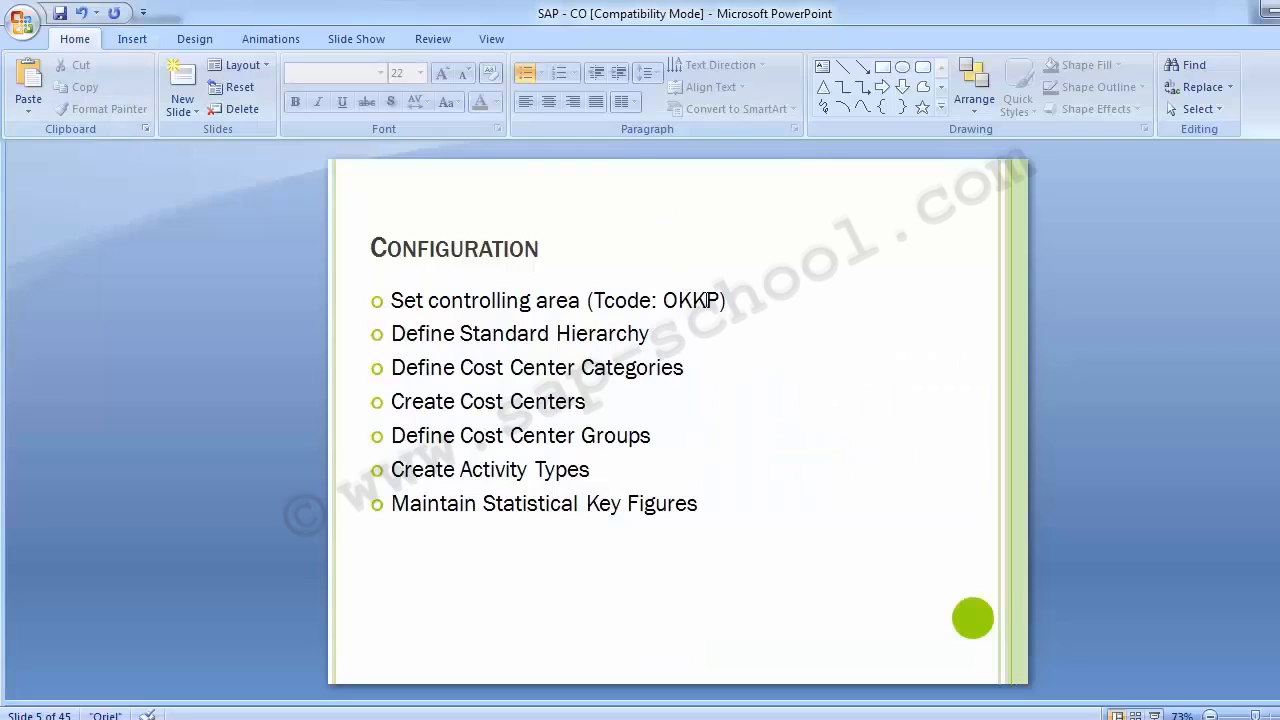
{"action": "key", "text": "alt+Tab"}
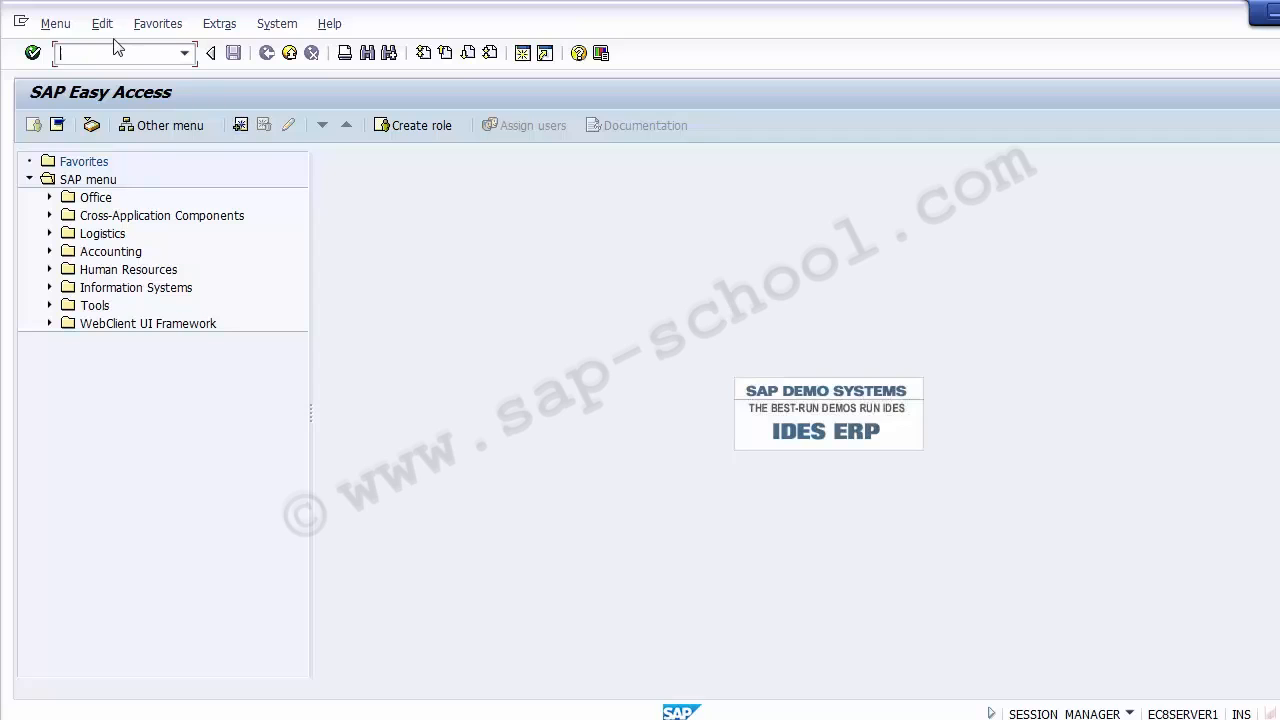
{"action": "type", "text": "OKKP"}
{"action": "key", "text": "Return"}
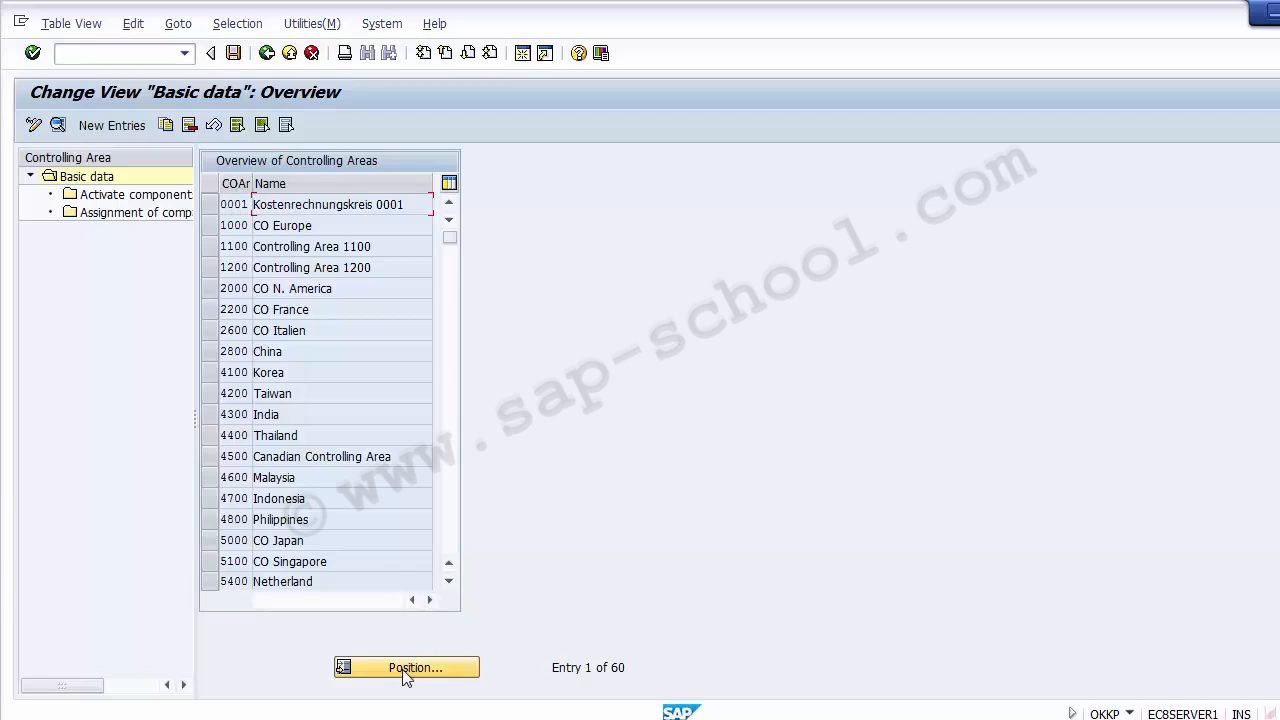
- Position the overview of controlling areas on CO area Z100
{"action": "left_click_drag", "start_coordinate": [451, 242], "coordinate": [453, 397]}
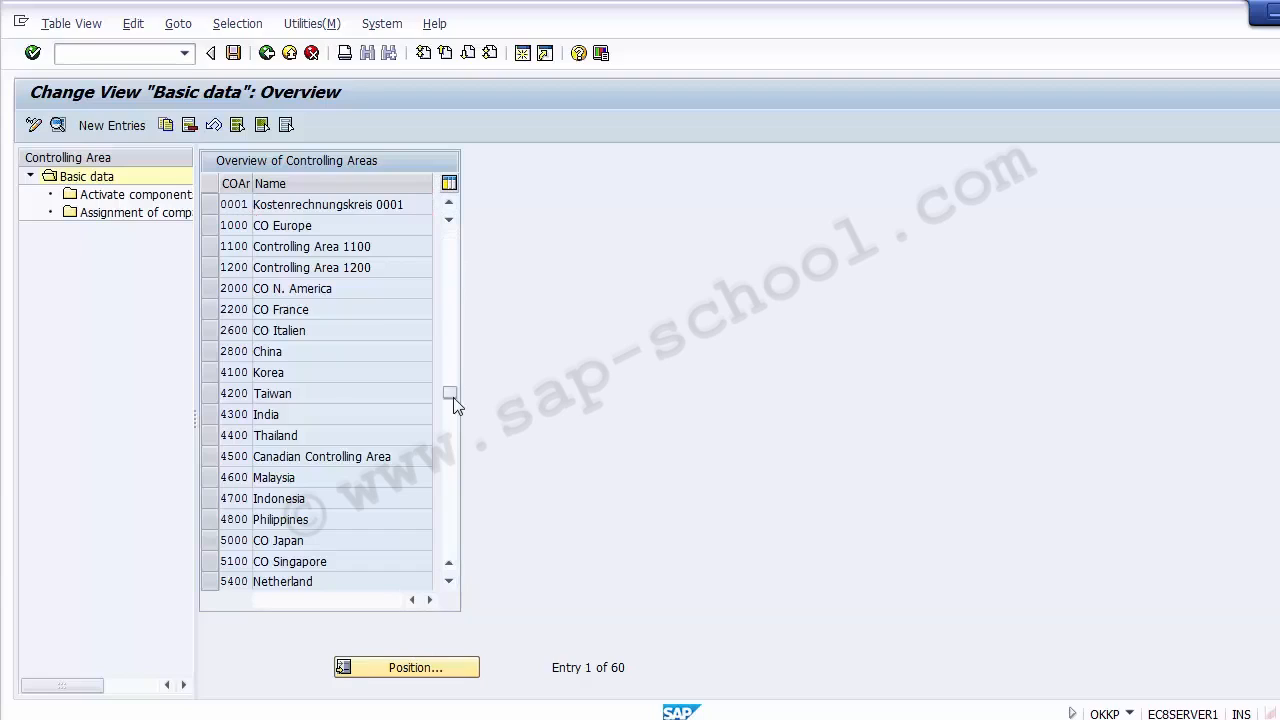
{"action": "left_click", "coordinate": [414, 670]}
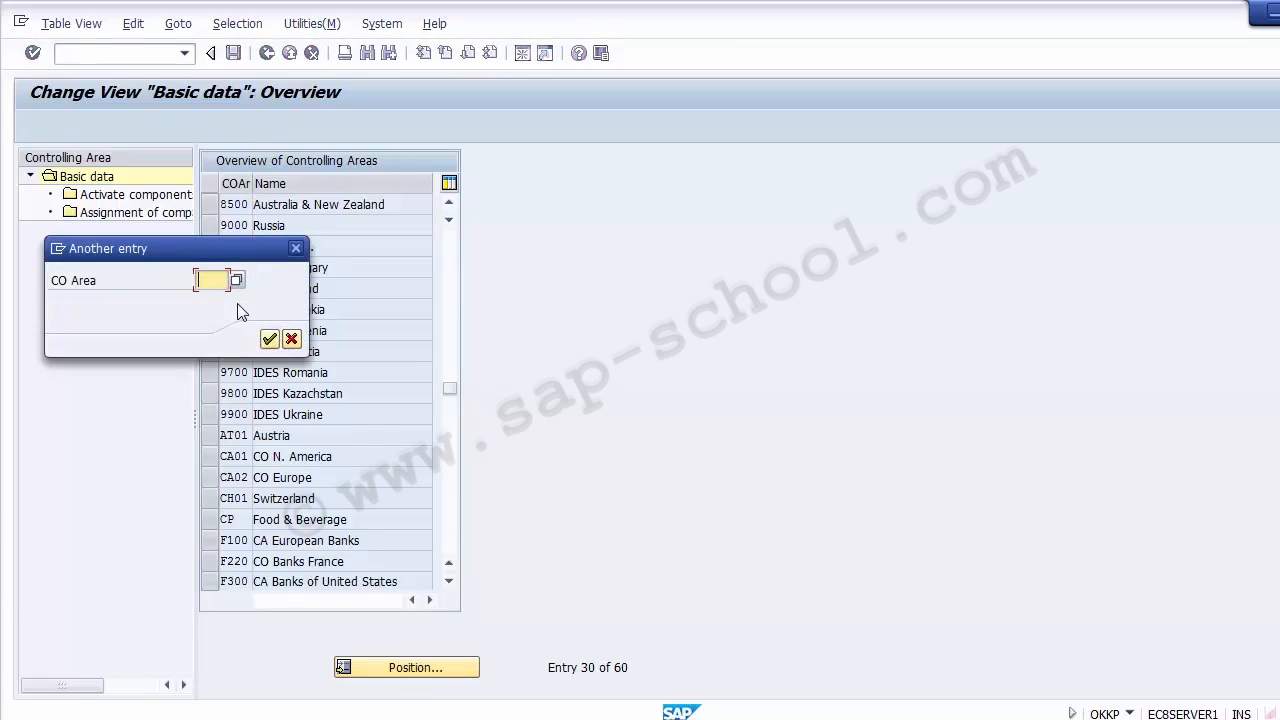
{"action": "type", "text": "Z100"}
{"action": "key", "text": "Return"}
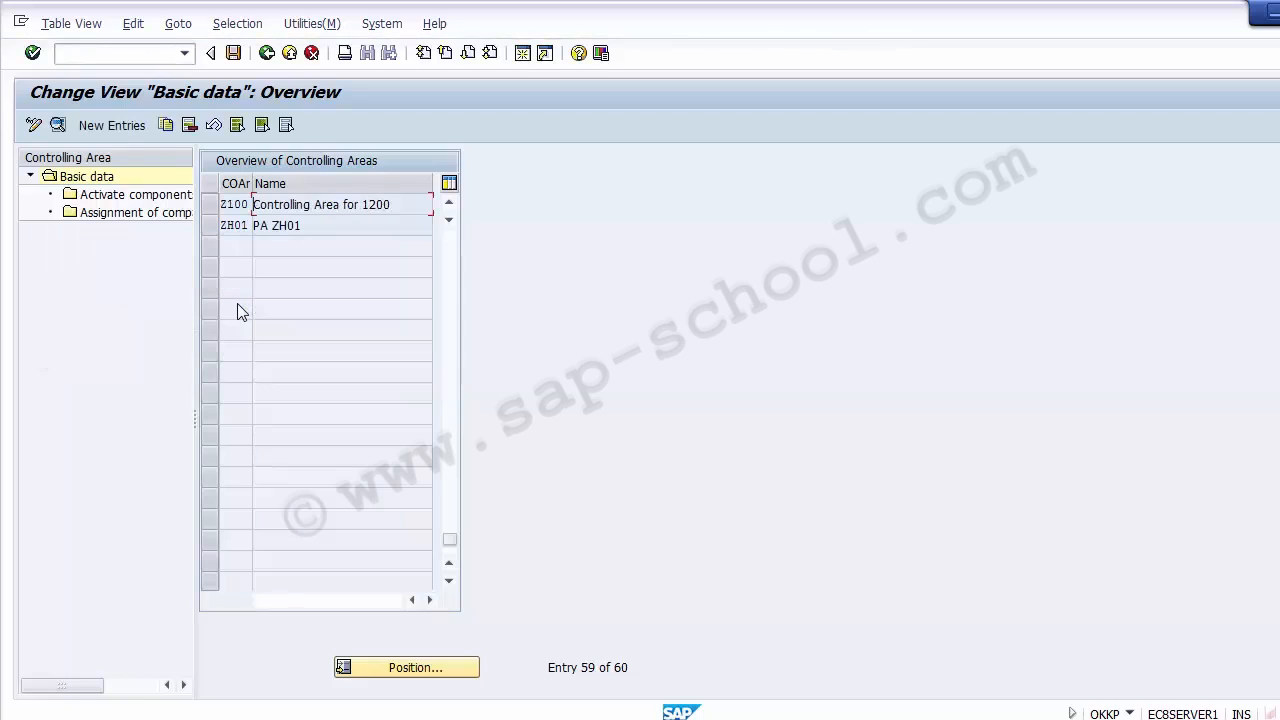
- Select controlling area Z100 and open its Activate components/control indicators details
{"action": "left_click", "coordinate": [335, 208]}
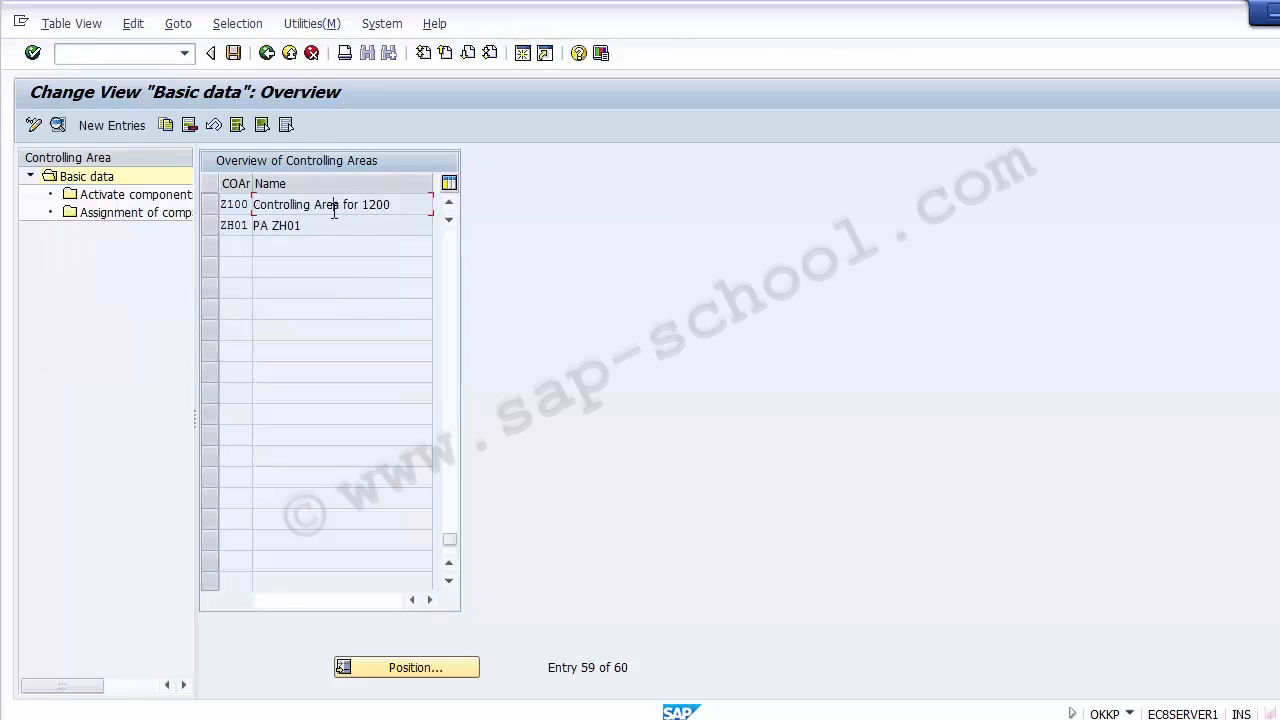
{"action": "left_click", "coordinate": [213, 206]}
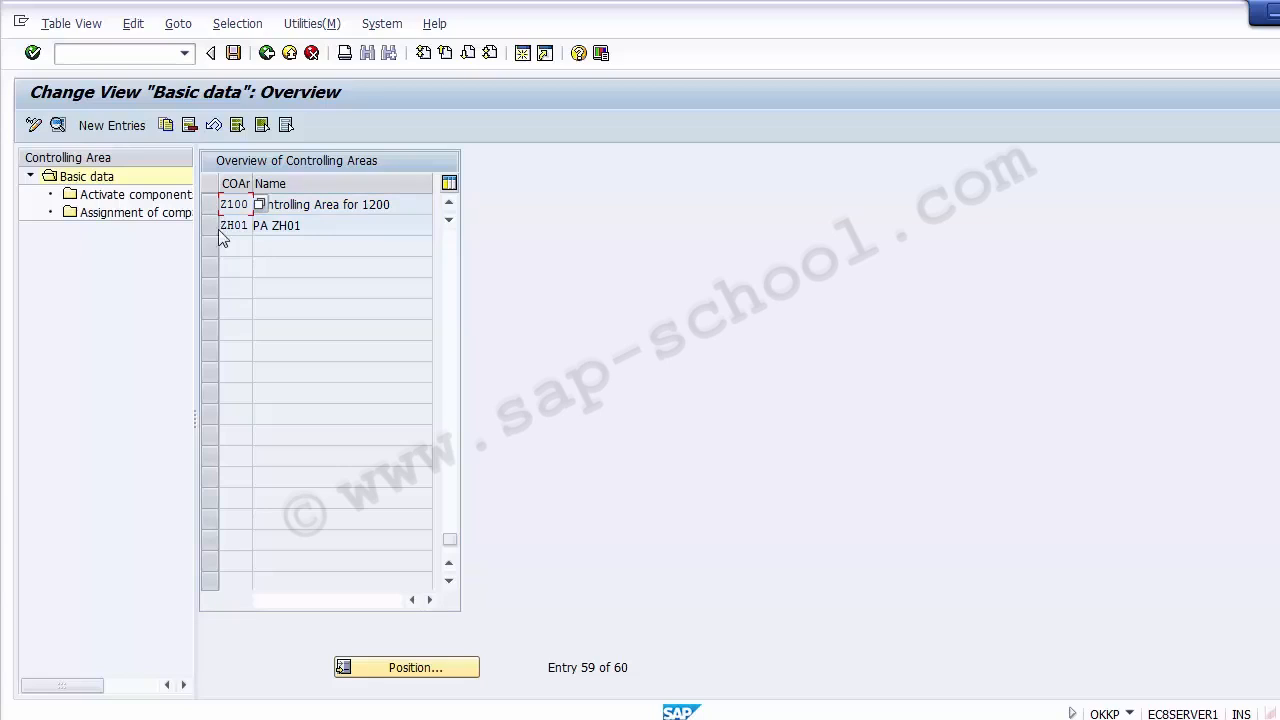
{"action": "left_click", "coordinate": [211, 225]}
{"action": "left_click", "coordinate": [211, 225]}
{"action": "left_click", "coordinate": [211, 204]}
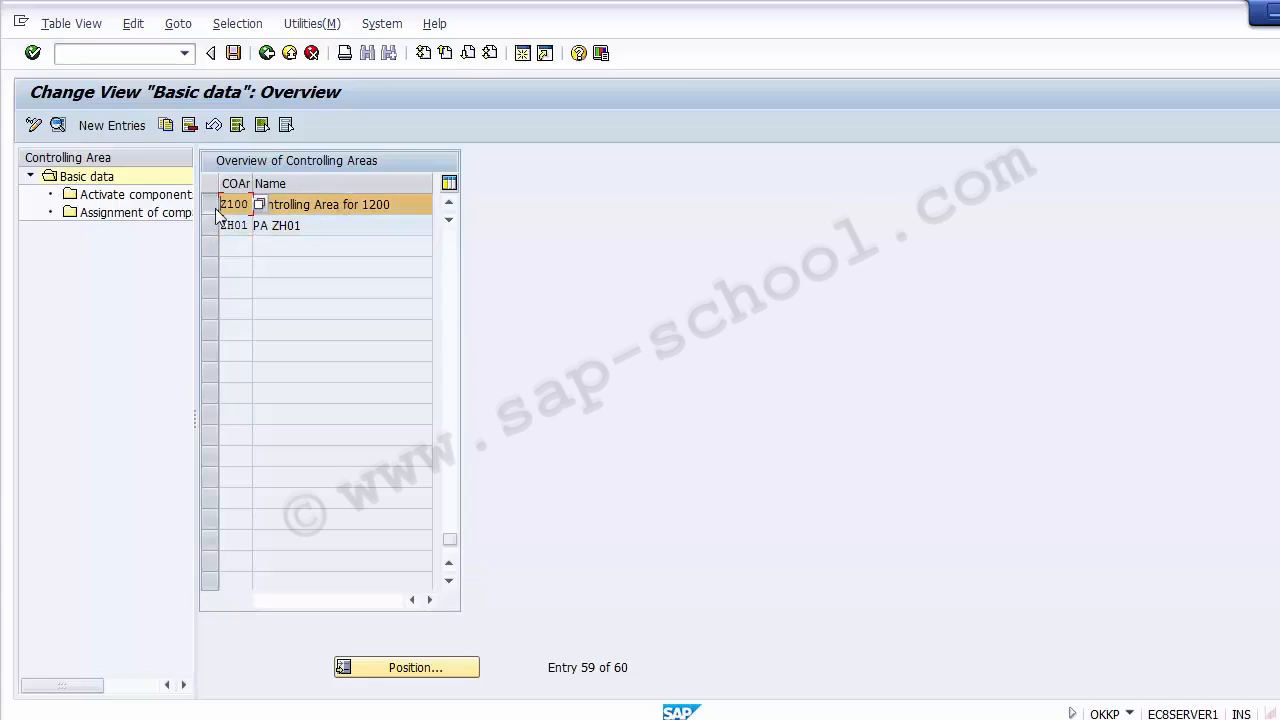
{"action": "double_click", "coordinate": [85, 200]}
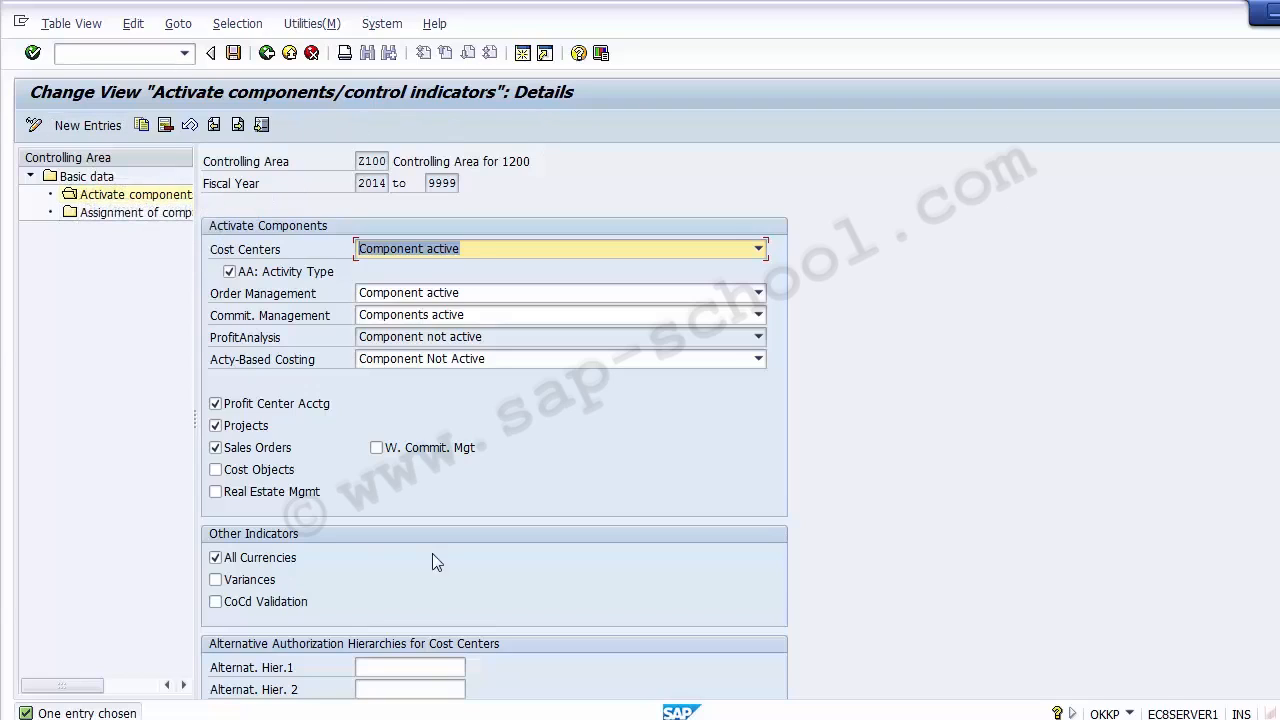
- Set the Cost Centers component of controlling area Z100 to "Component active"
{"action": "left_click", "coordinate": [274, 256]}
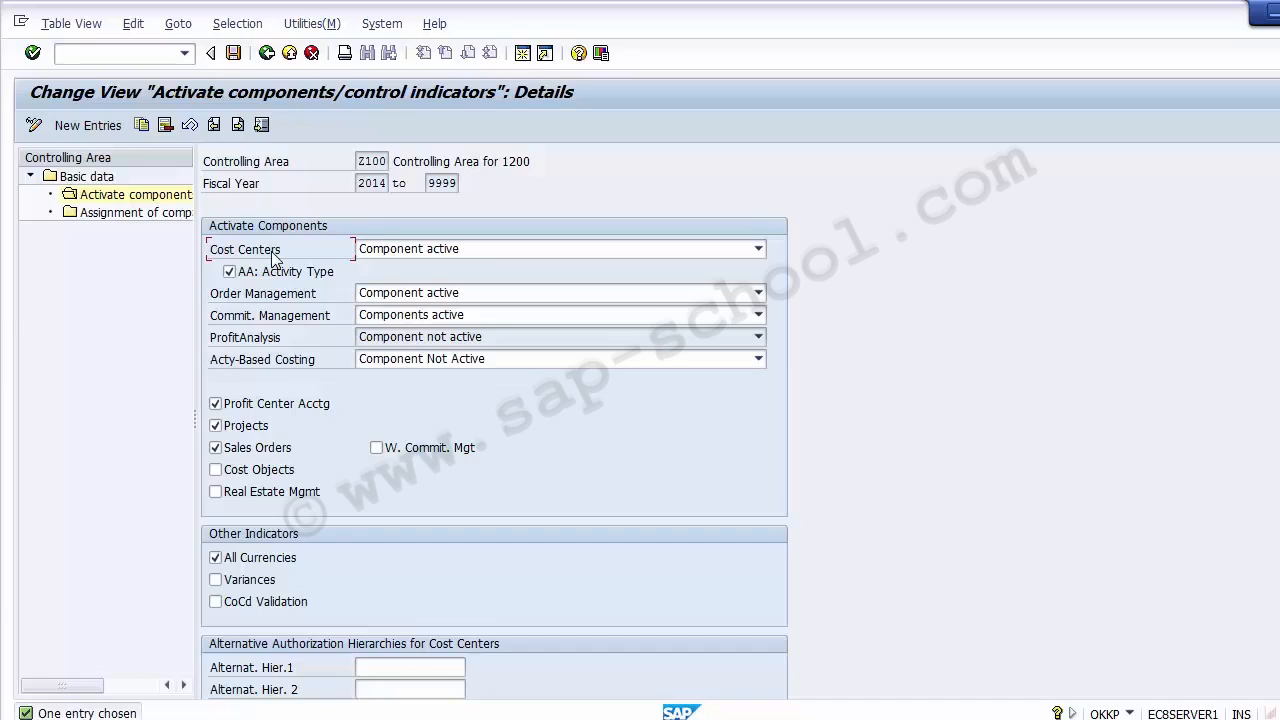
{"action": "left_click", "coordinate": [443, 258]}
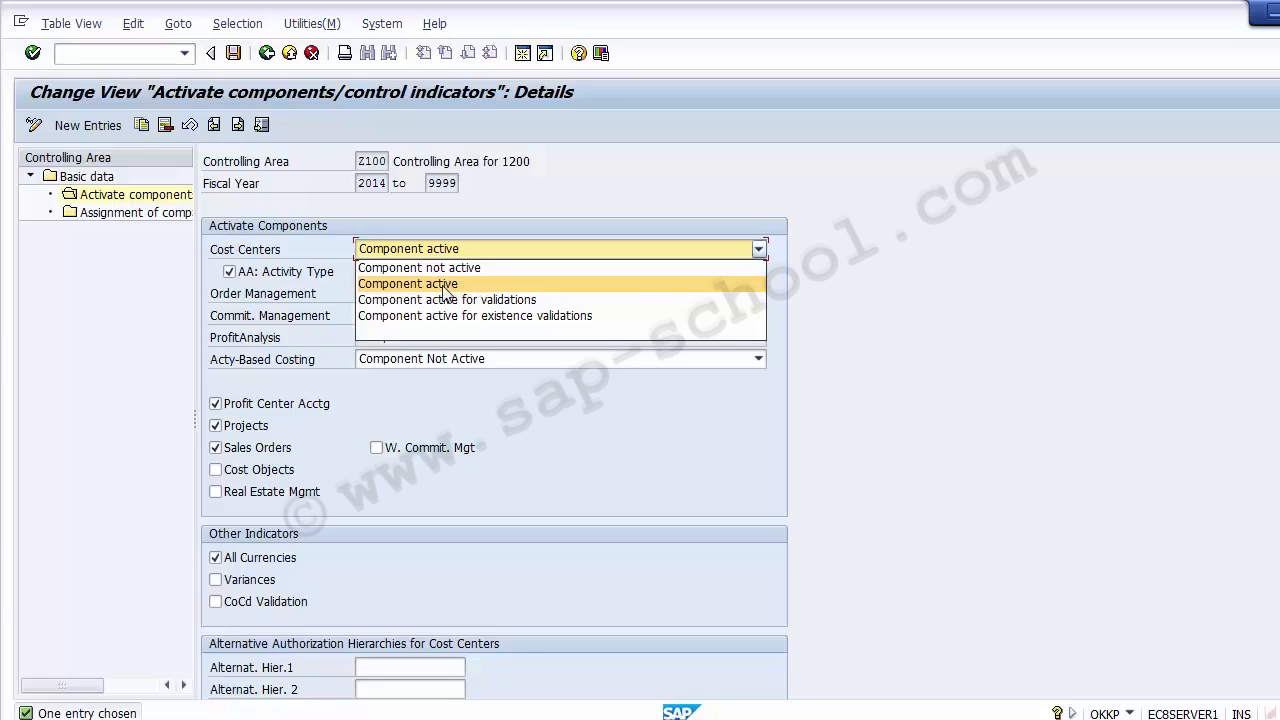
{"action": "left_click", "coordinate": [444, 285]}
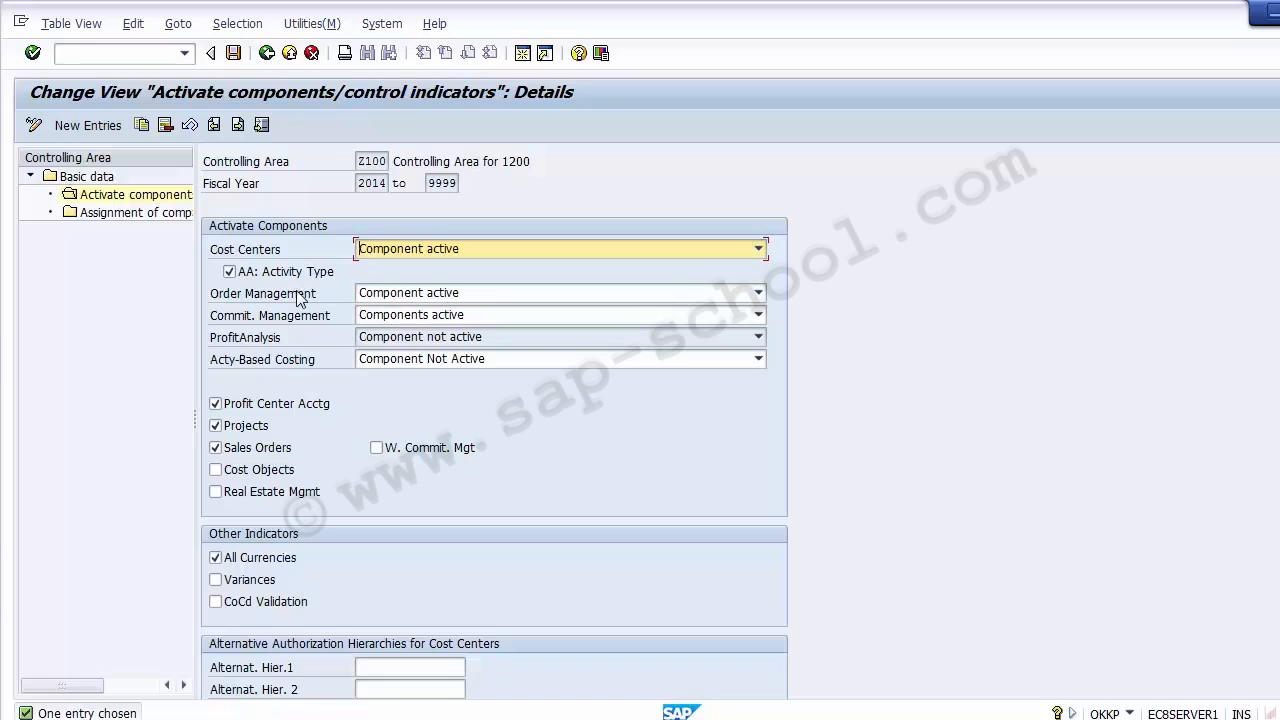
{"action": "left_click", "coordinate": [422, 250]}
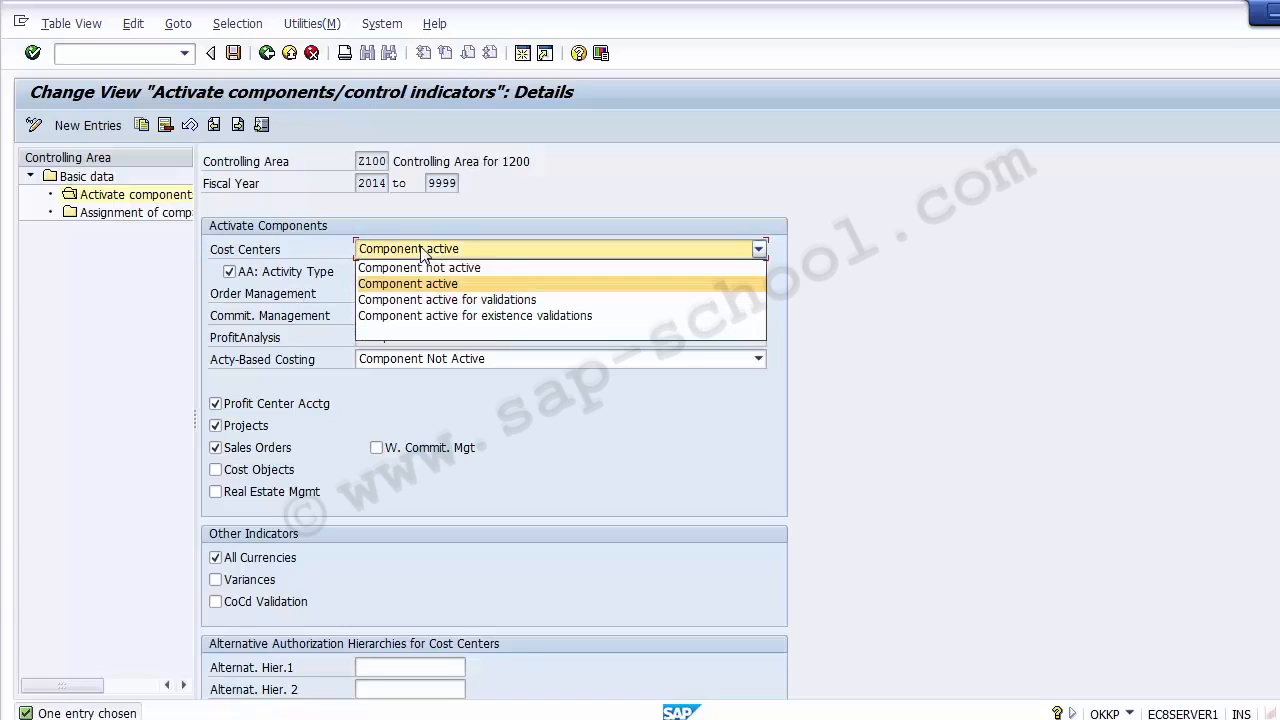
{"action": "left_click", "coordinate": [422, 252]}
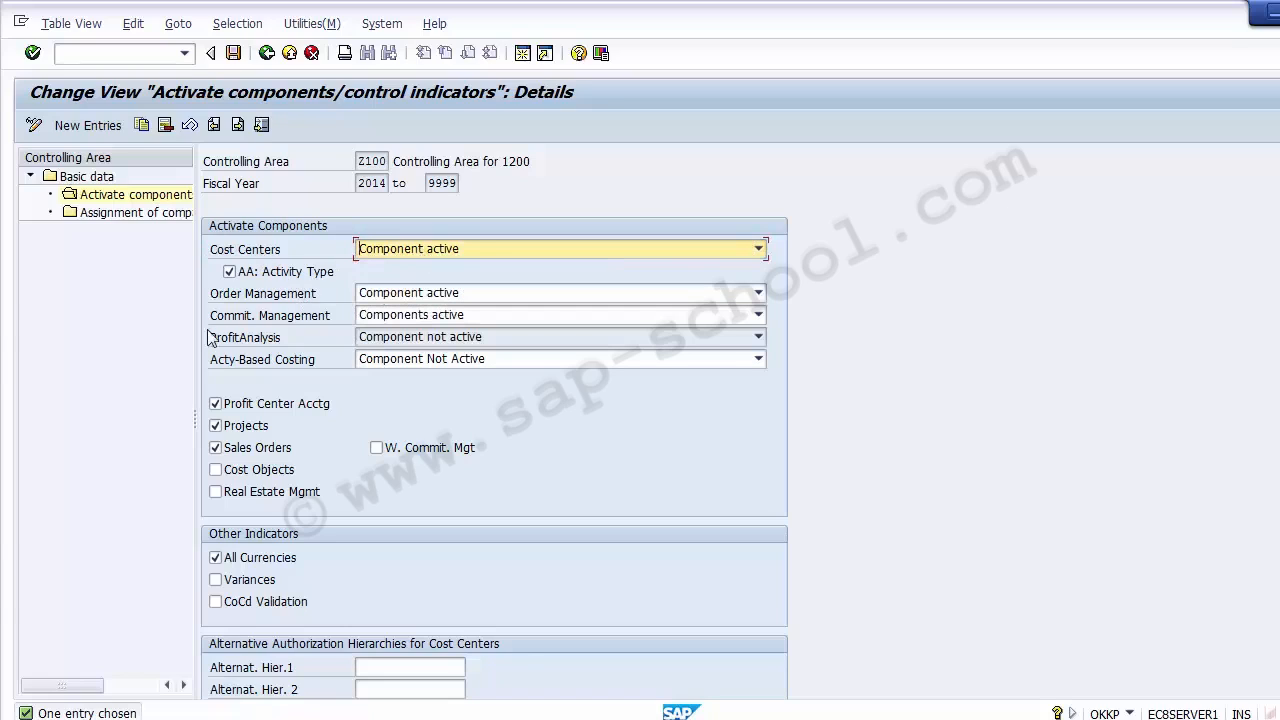
{"action": "left_click", "coordinate": [162, 406]}
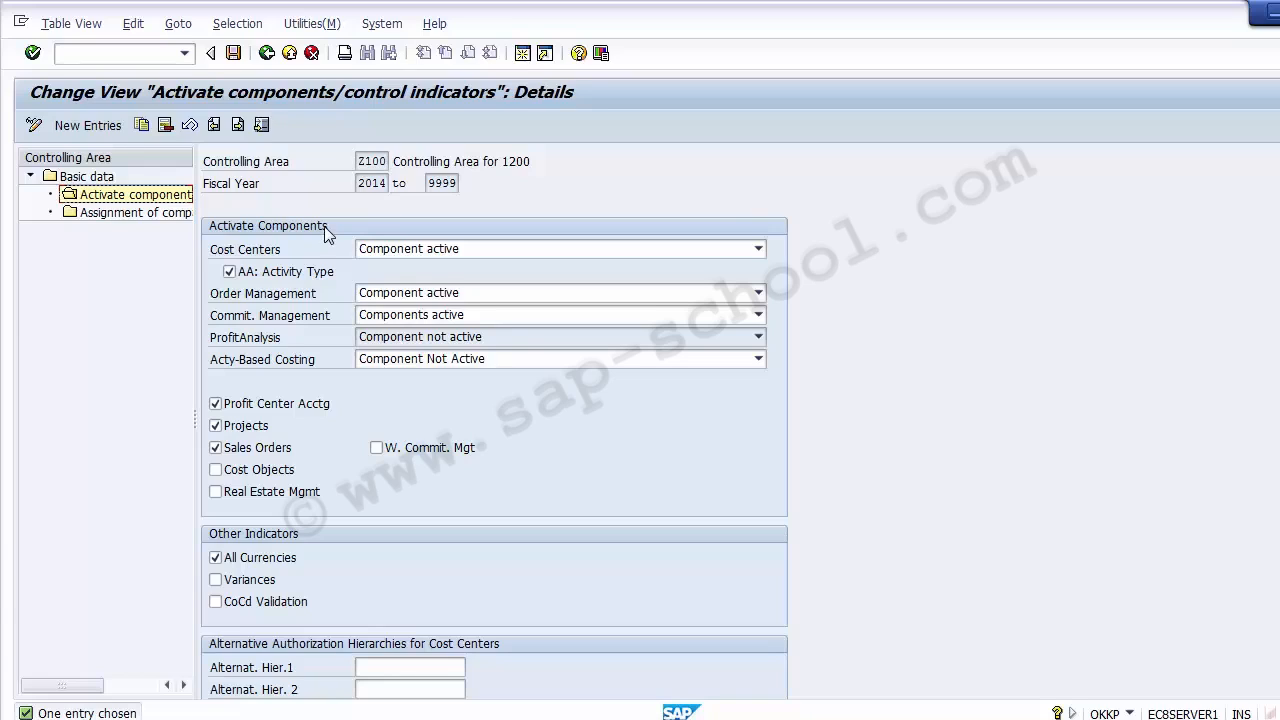
- Examine the activation settings for Cost Centers, Order Management and Commit. Management in controlling area Z100
{"action": "double_click", "coordinate": [384, 160]}
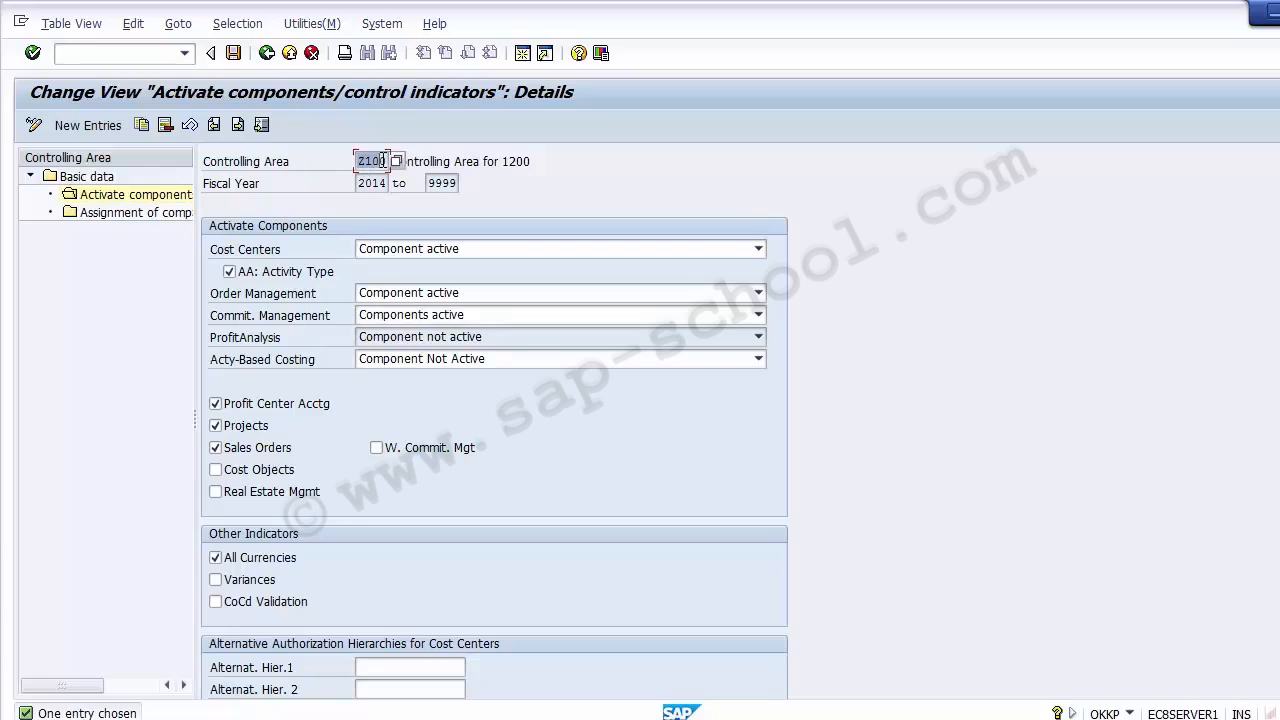
{"action": "left_click", "coordinate": [150, 394]}
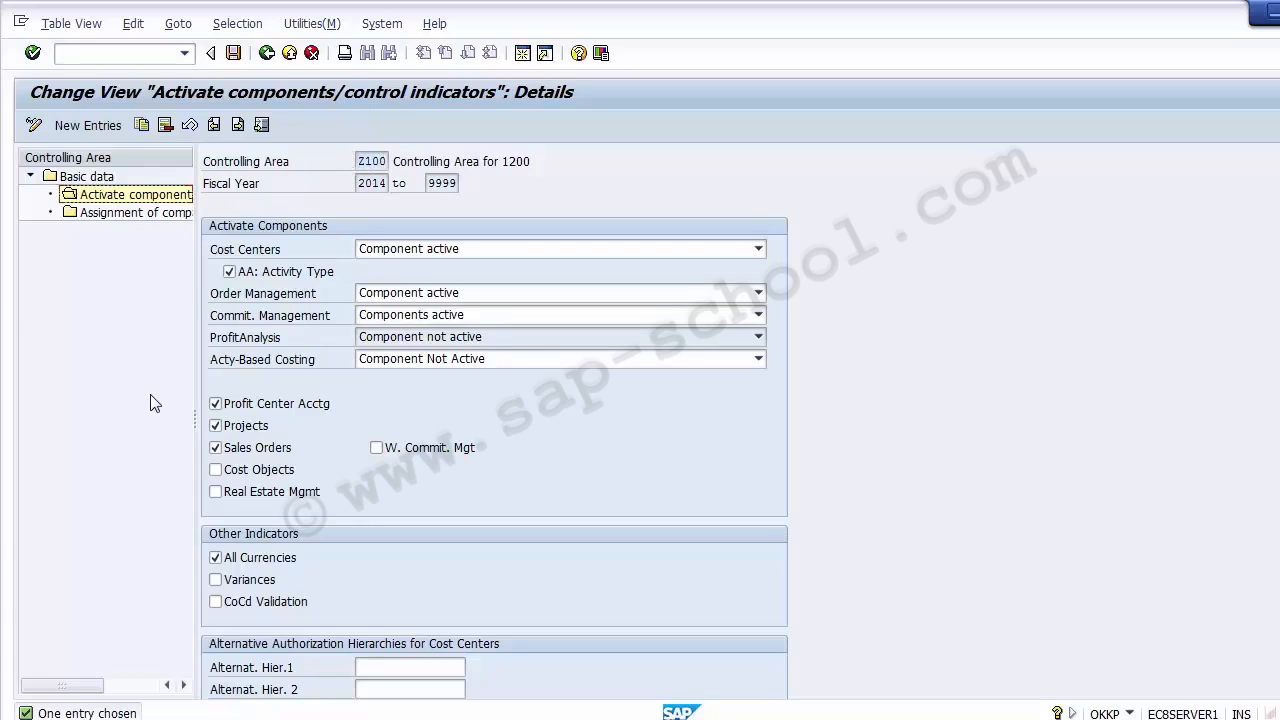
{"action": "left_click", "coordinate": [266, 254]}
{"action": "left_click", "coordinate": [306, 292]}
{"action": "left_click", "coordinate": [305, 318]}
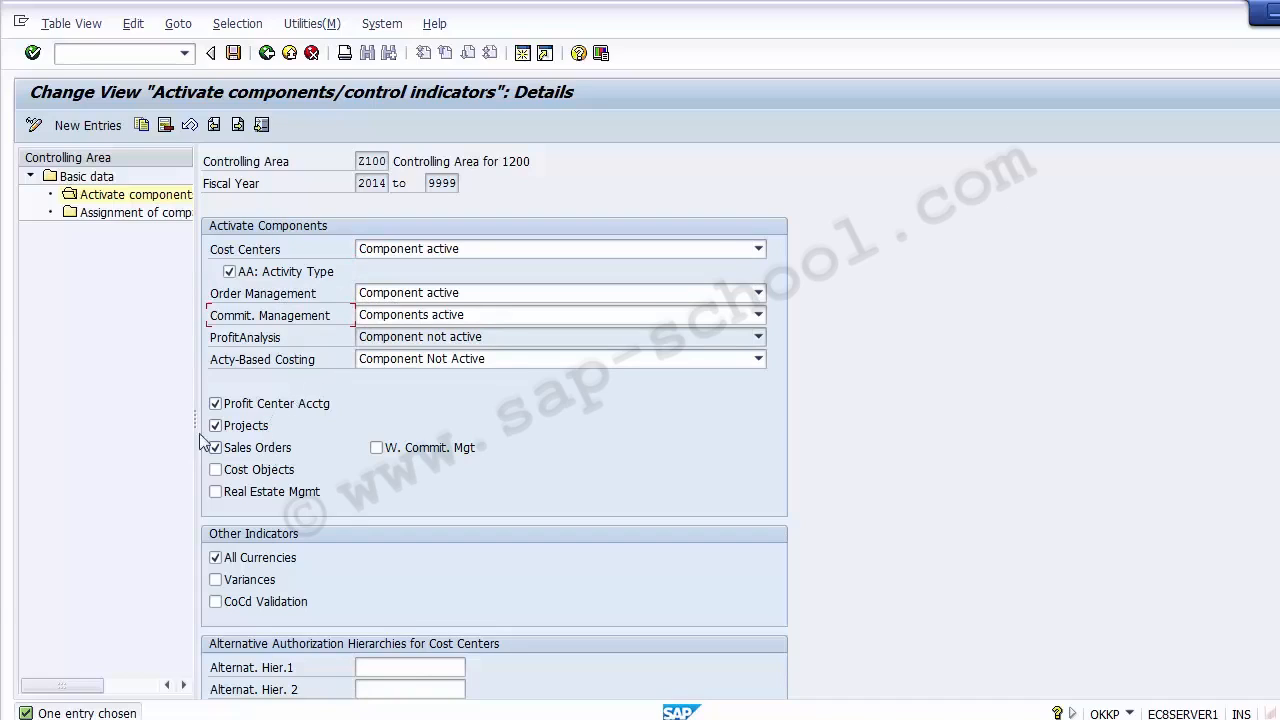
{"action": "left_click", "coordinate": [140, 411]}
{"action": "left_click", "coordinate": [268, 57]}
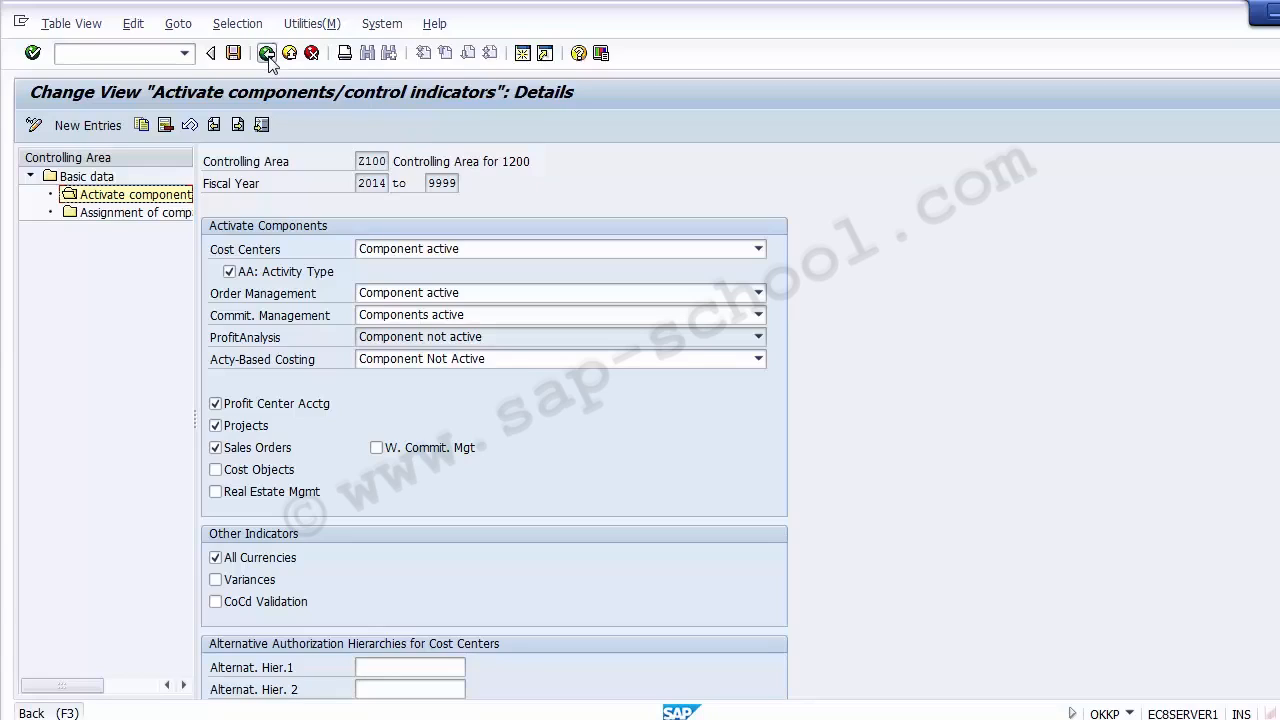
{"action": "left_click", "coordinate": [268, 252]}
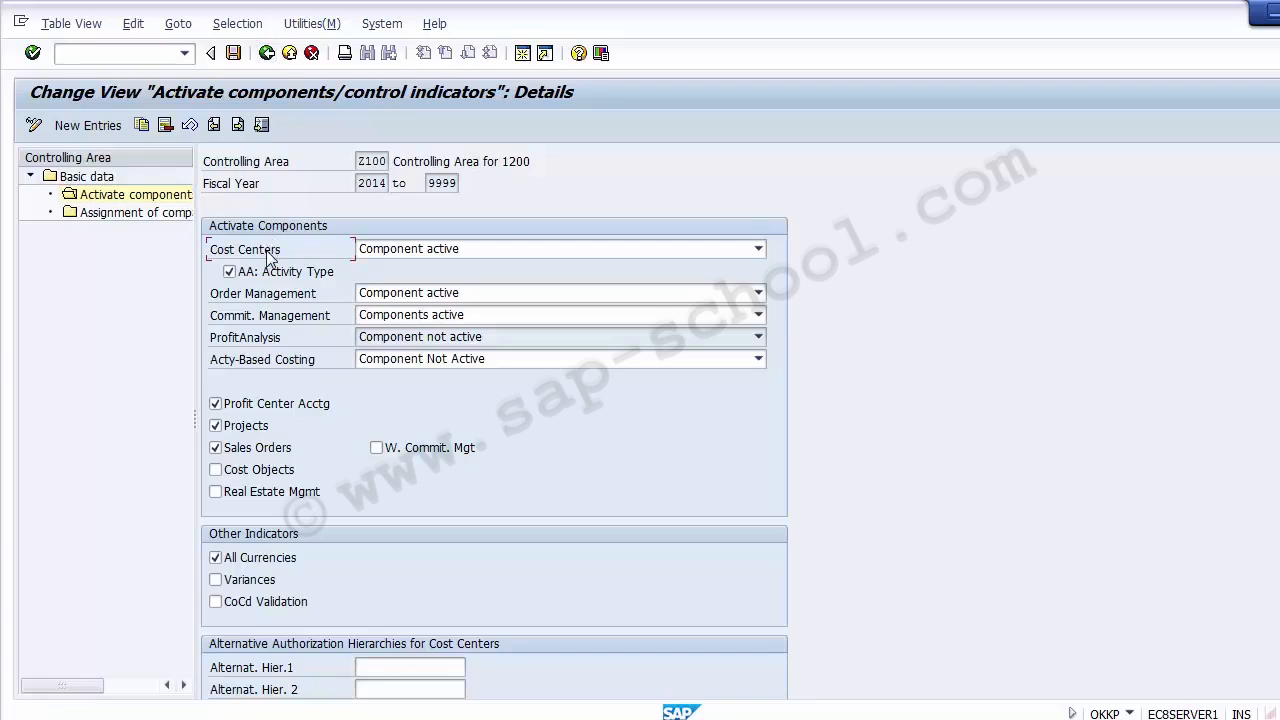
- Save the component activation settings and leave the controlling area maintenance
{"action": "left_click", "coordinate": [235, 57]}
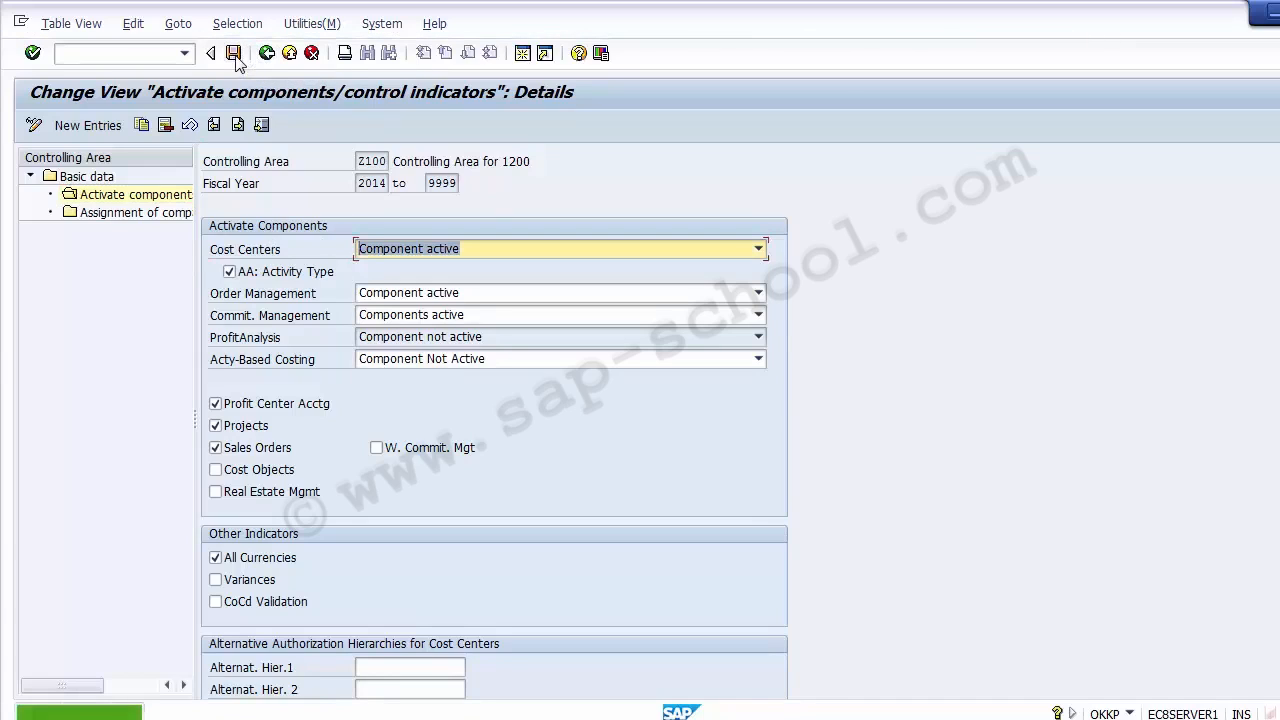
{"action": "left_click", "coordinate": [266, 55]}
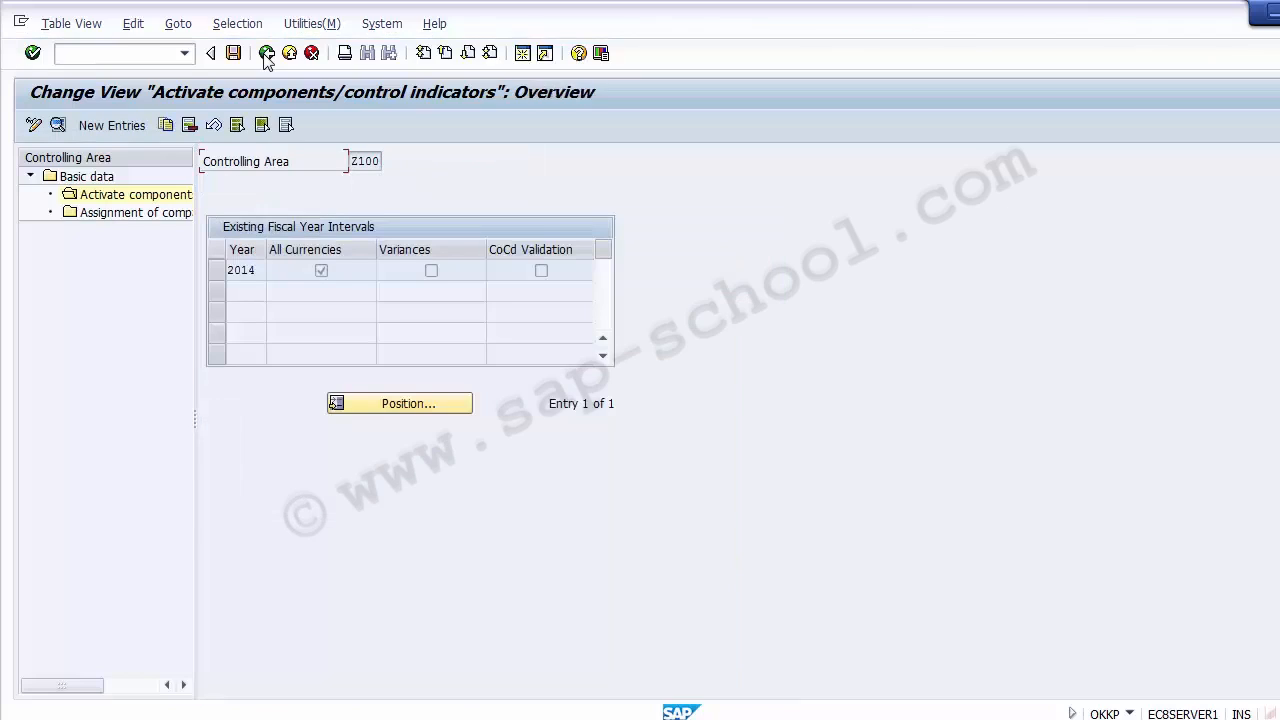
{"action": "left_click", "coordinate": [266, 55]}
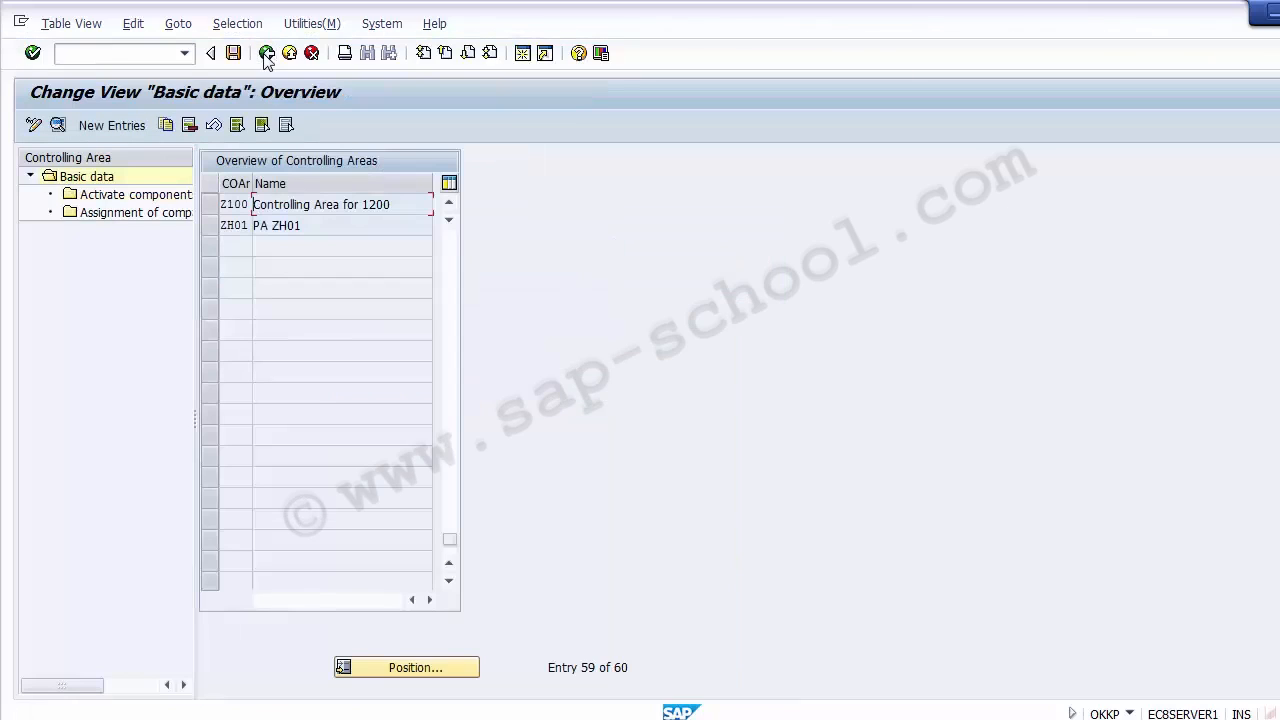
{"action": "left_click", "coordinate": [266, 55]}
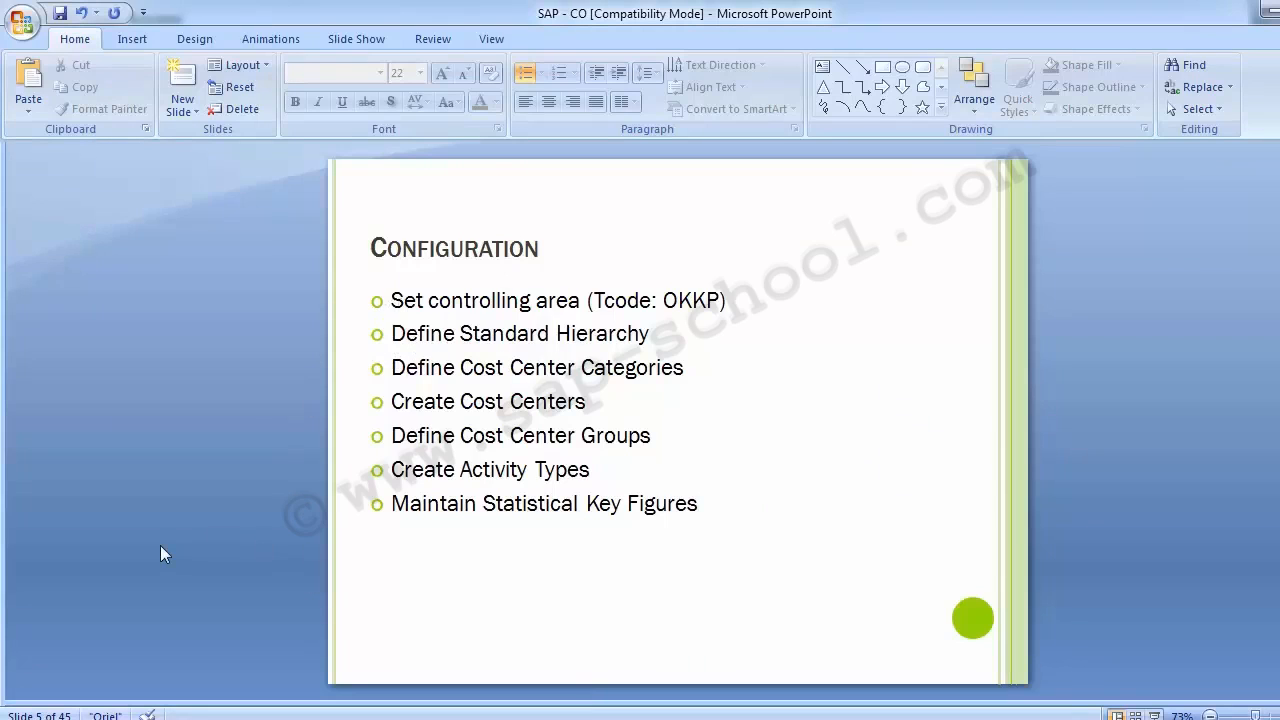
- Switch to the PowerPoint presentation and review the slides from the Cost Center Accounting prerequisites to the Configuration steps
{"action": "scroll", "coordinate": [160, 545], "scroll_direction": "up", "scroll_amount": 2}
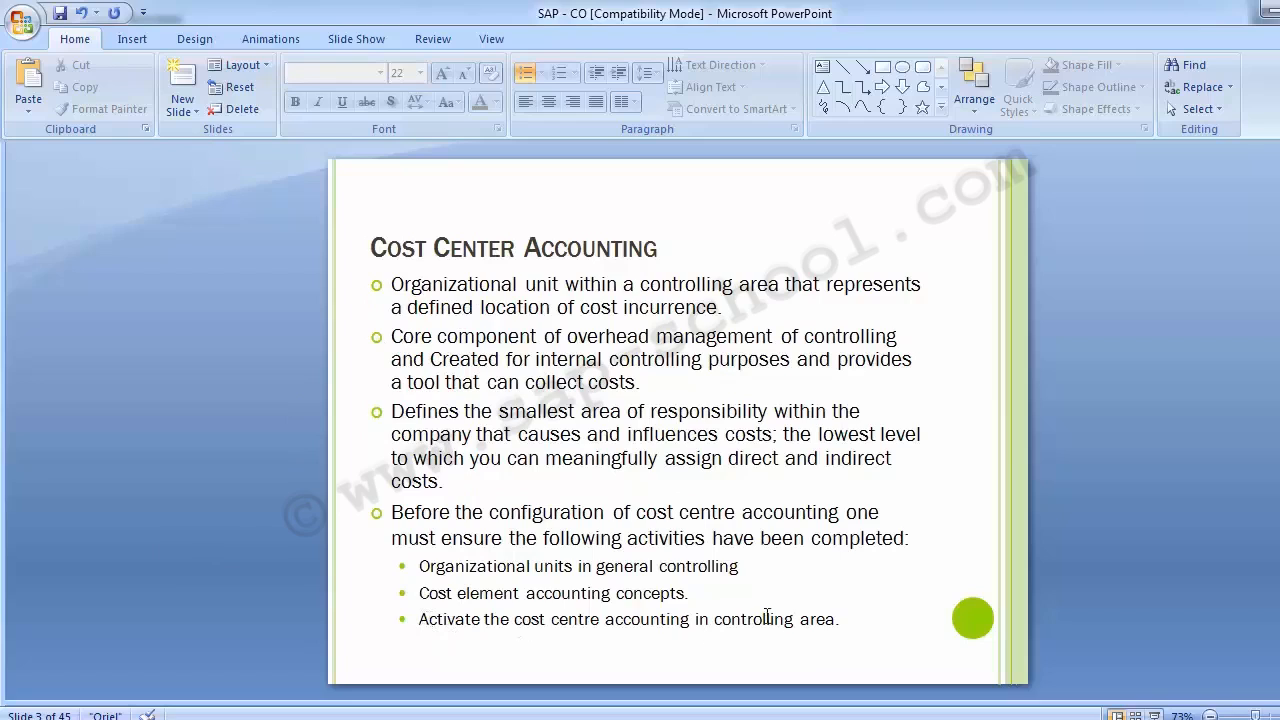
{"action": "scroll", "coordinate": [248, 454], "scroll_direction": "down", "scroll_amount": 2}
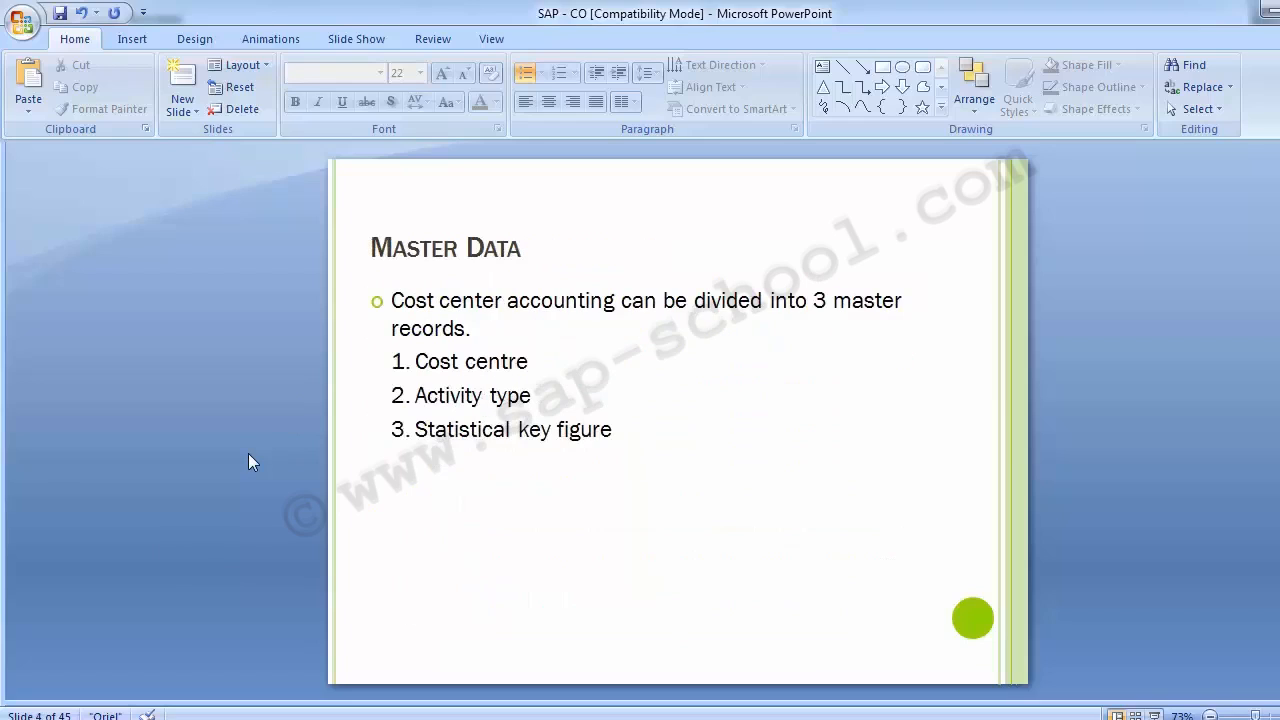
{"action": "left_click", "coordinate": [396, 300]}
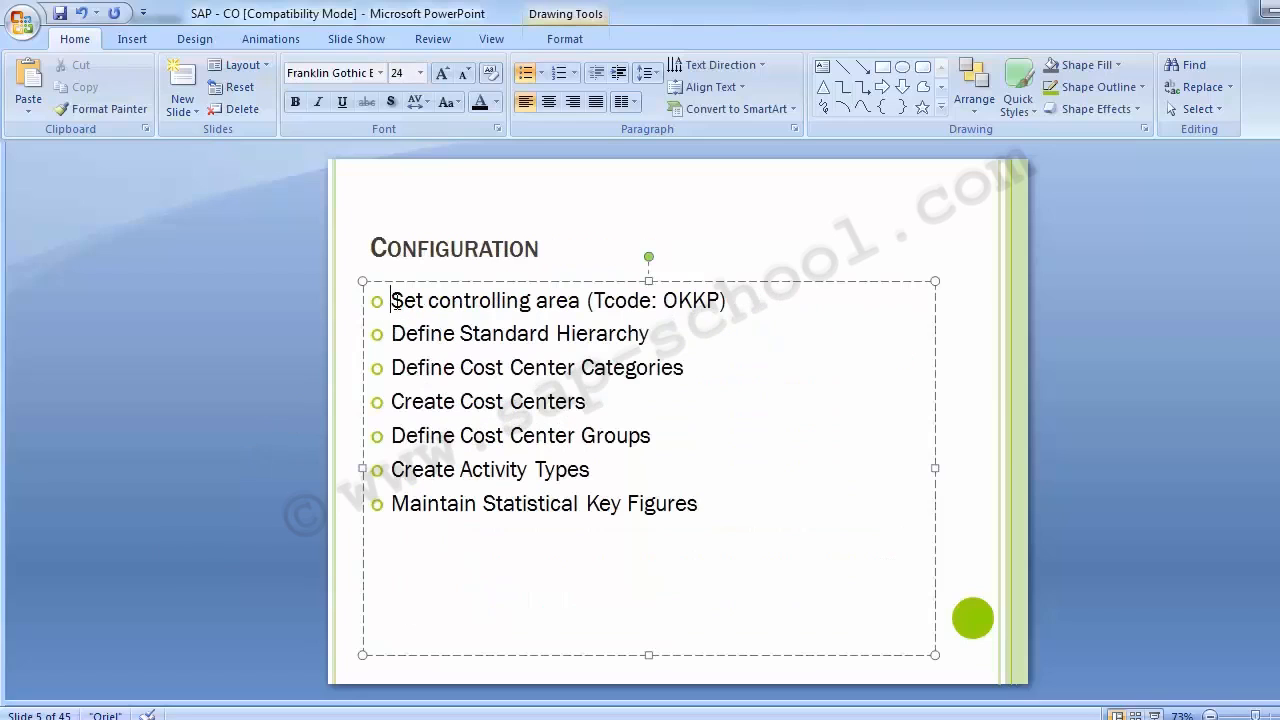
{"action": "left_click", "coordinate": [255, 332]}
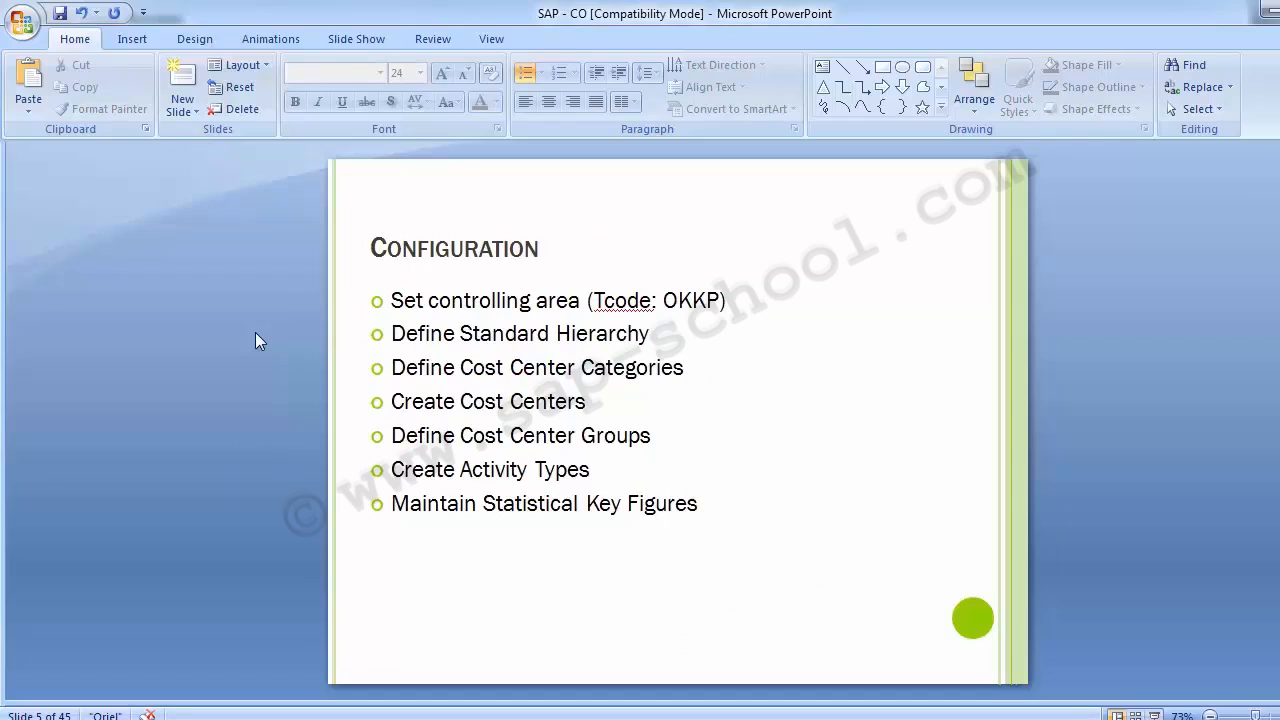
- Advance to the Standard Hierarchy slide, switch to SAP Easy Access and open the SAP Reference IMG through transaction SPRO
{"action": "key", "text": "Page_Down"}
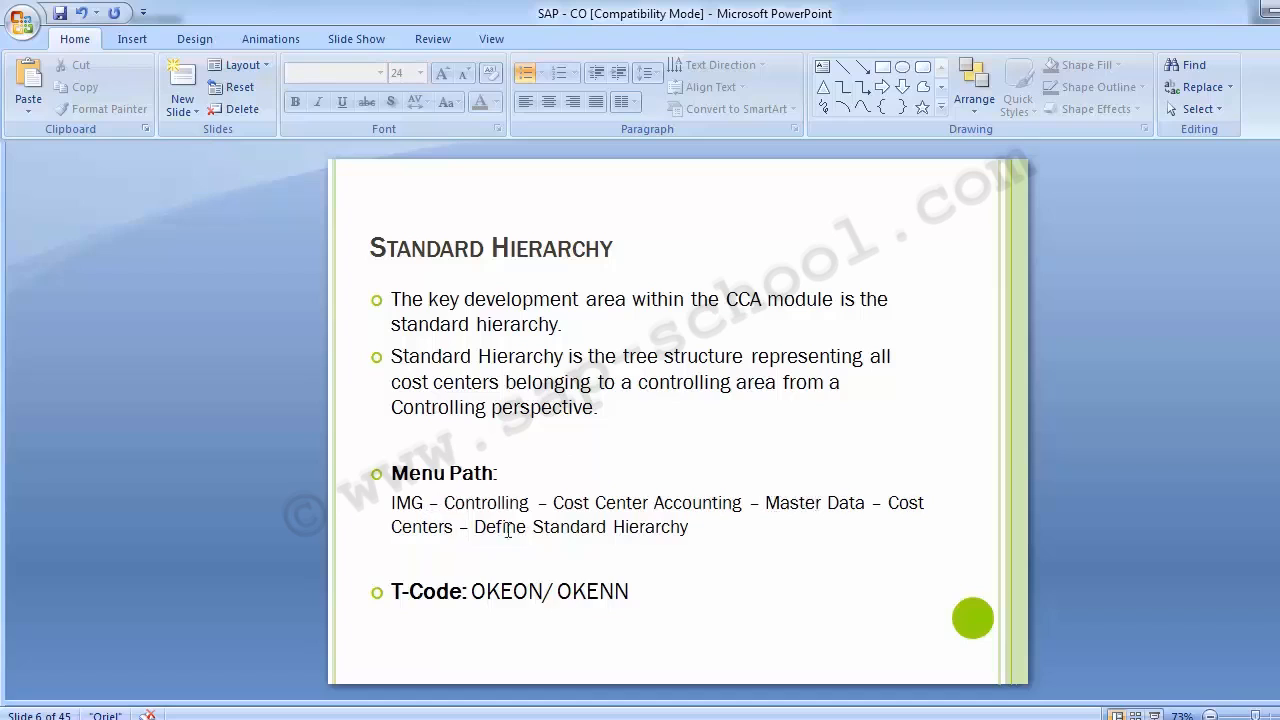
{"action": "mouse_move", "coordinate": [585, 716]}
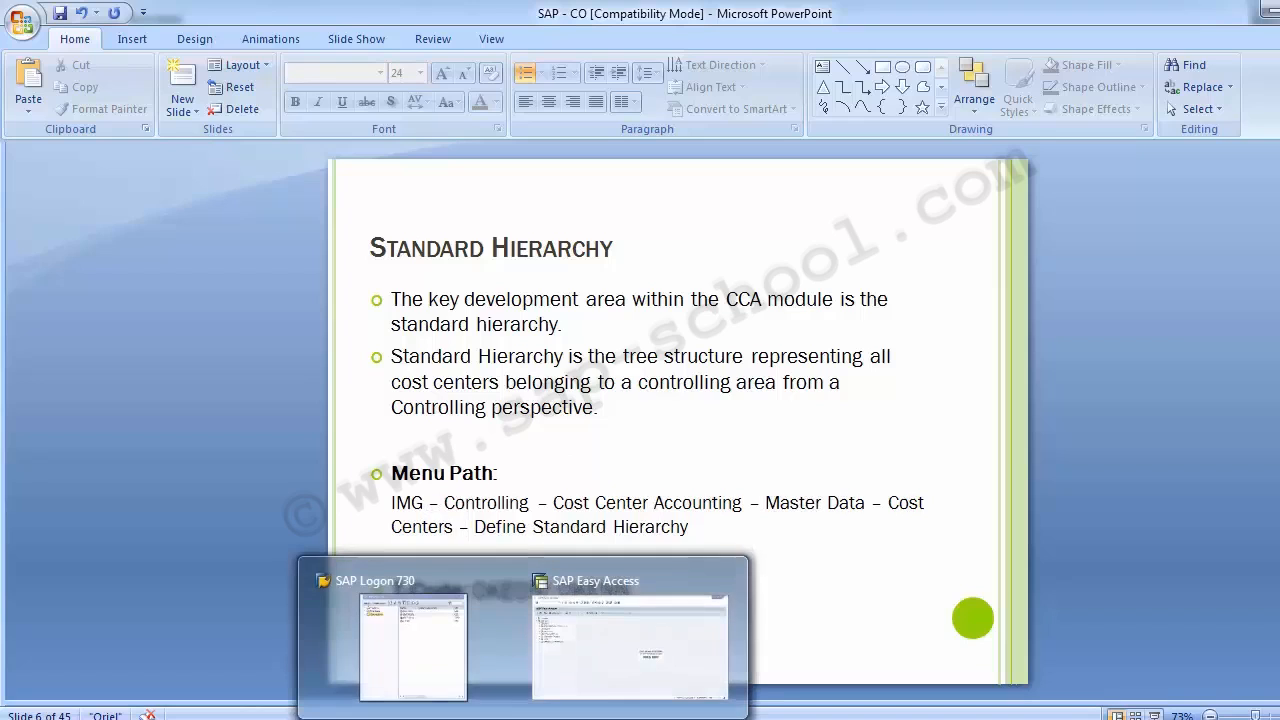
{"action": "left_click", "coordinate": [606, 677]}
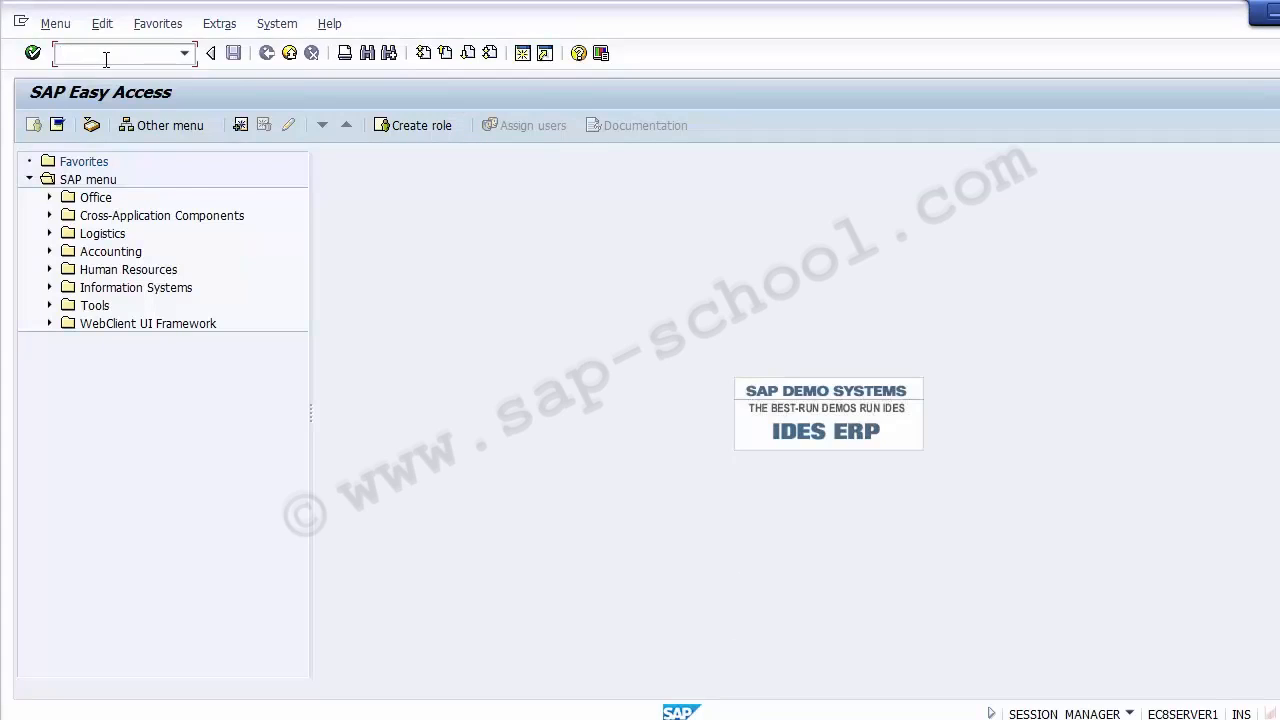
{"action": "type", "text": "SPRO"}
{"action": "key", "text": "Return"}
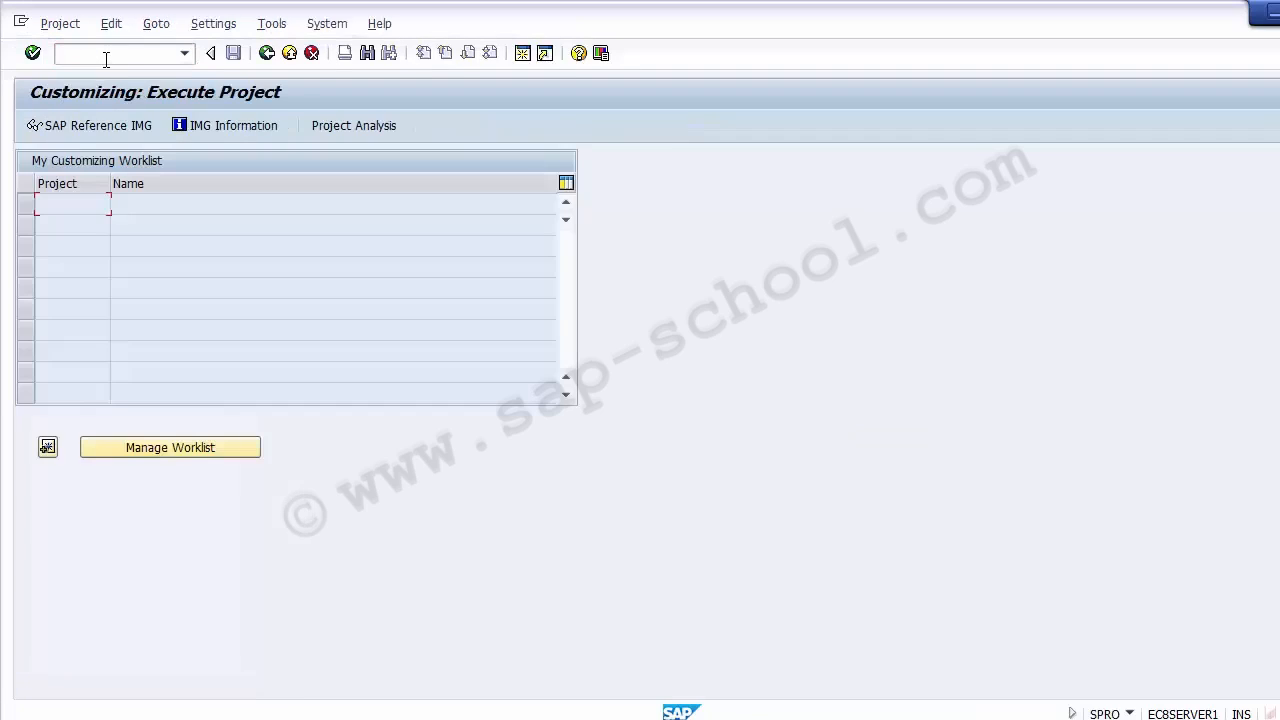
{"action": "left_click", "coordinate": [86, 127]}
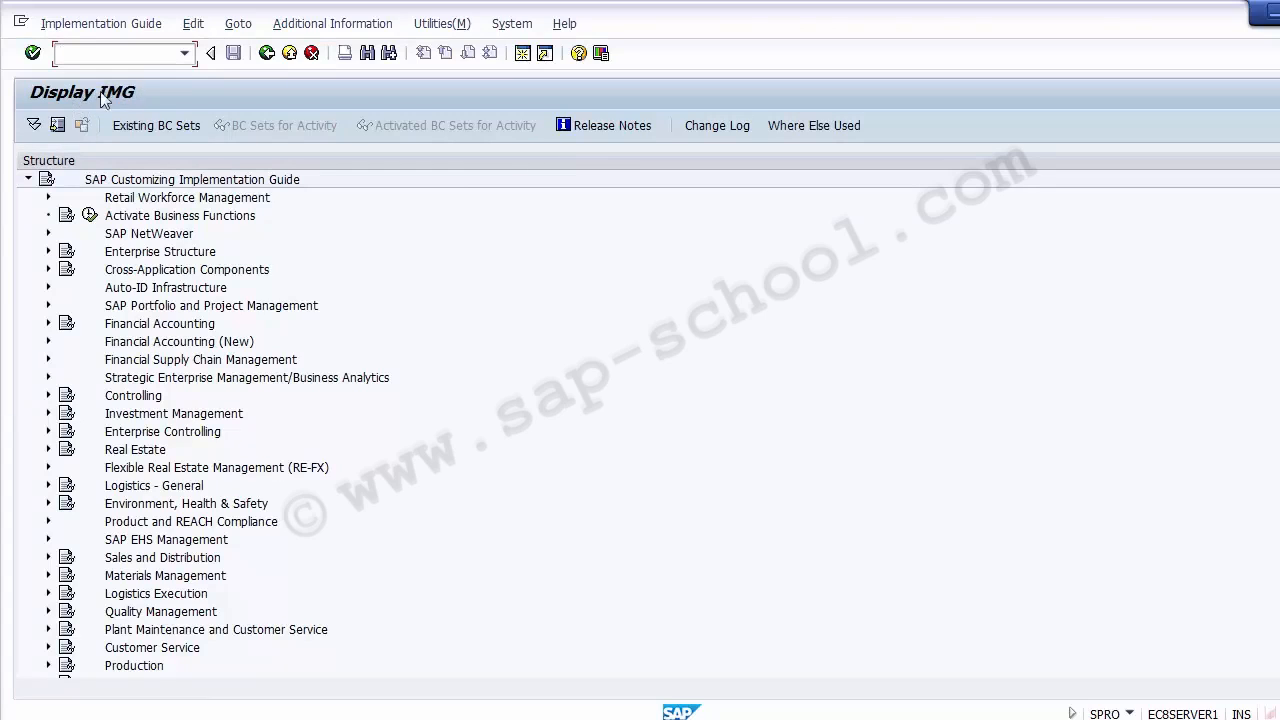
- Expand Controlling and Cost Center Accounting in the IMG structure, checking the menu path against the Standard Hierarchy slide
{"action": "left_click", "coordinate": [148, 398]}
{"action": "left_click", "coordinate": [49, 397]}
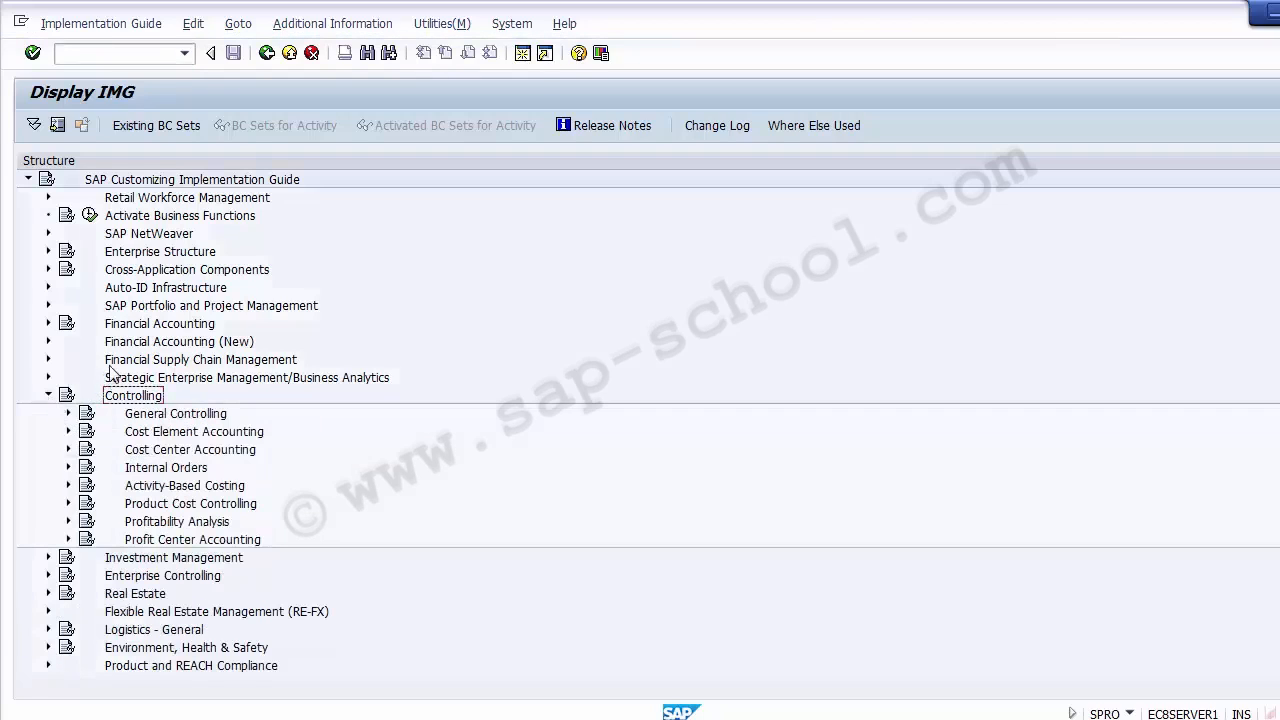
{"action": "left_click", "coordinate": [160, 452]}
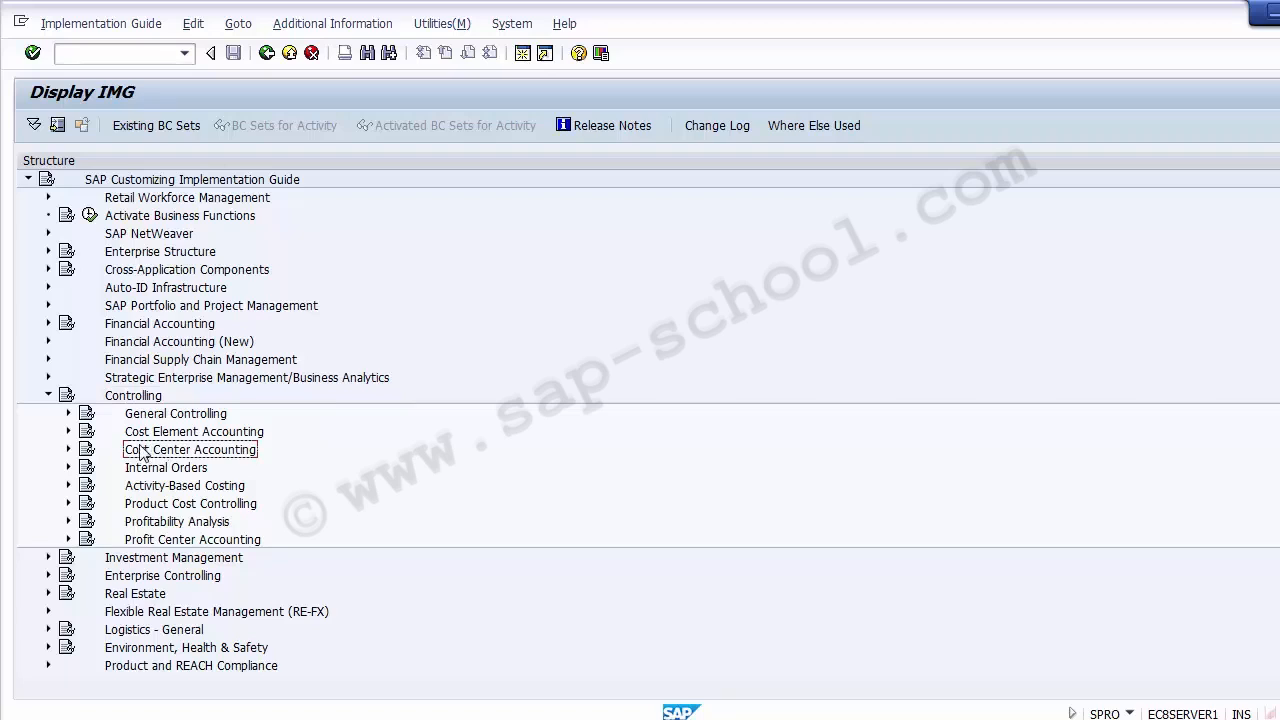
{"action": "left_click", "coordinate": [68, 450]}
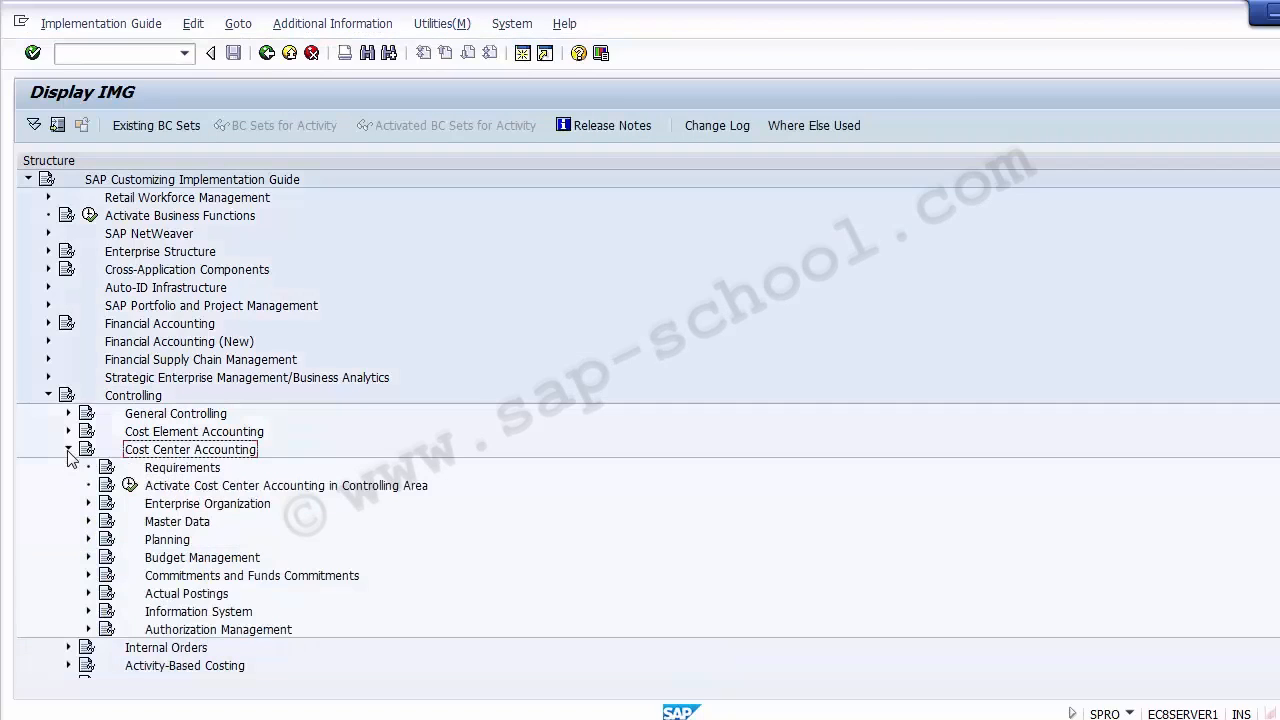
{"action": "key", "text": "alt+Tab"}
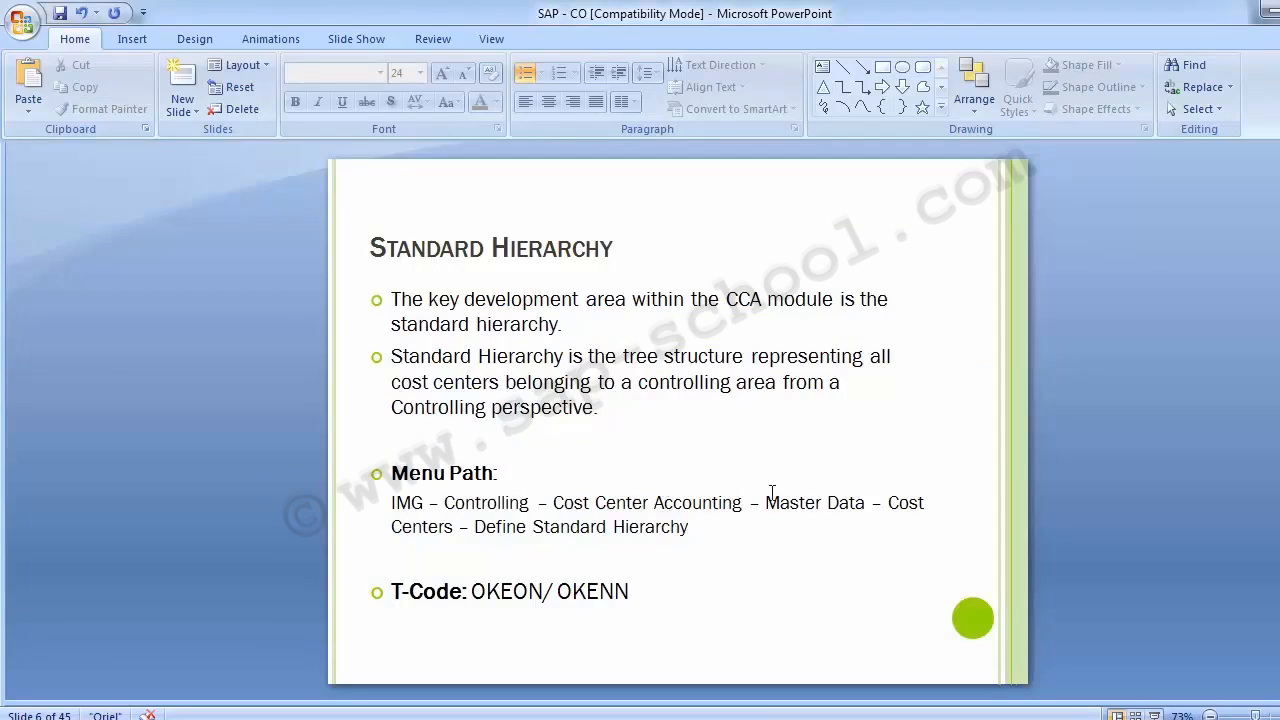
{"action": "key", "text": "alt+Tab"}
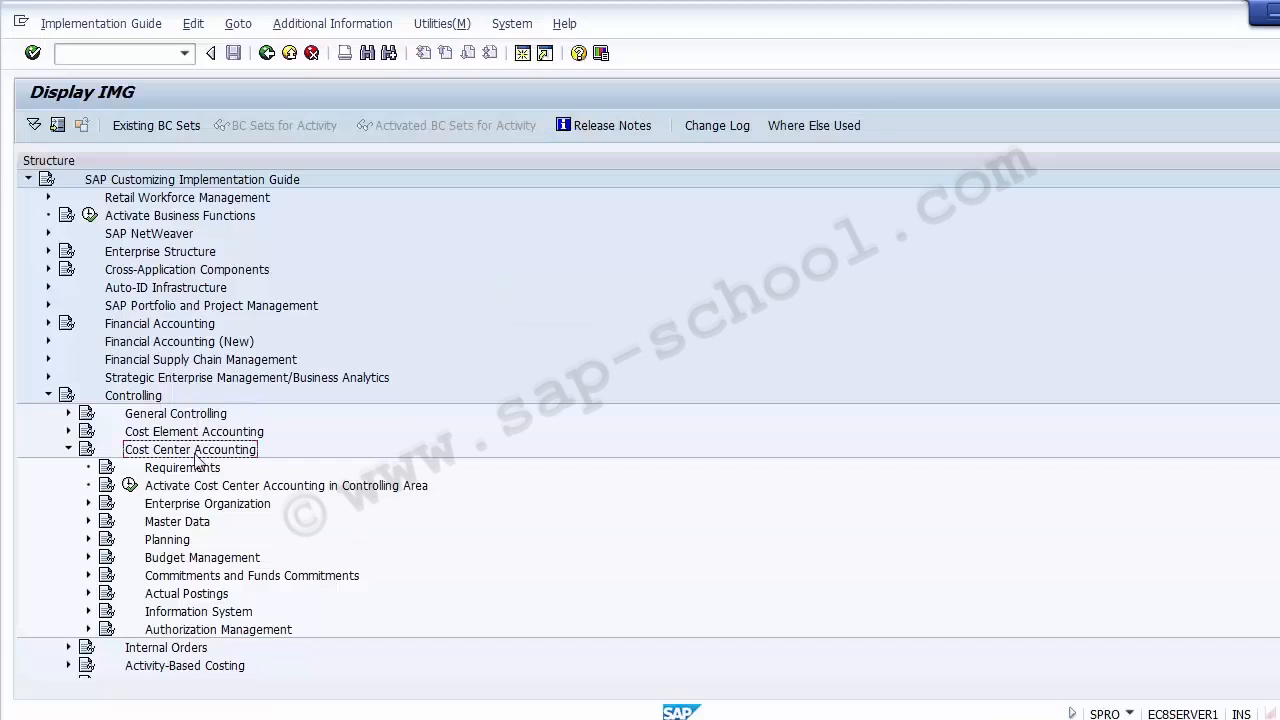
- Expand Master Data and Cost Centers under Cost Center Accounting, checking the slide for the rest of the menu path
{"action": "left_click", "coordinate": [180, 521]}
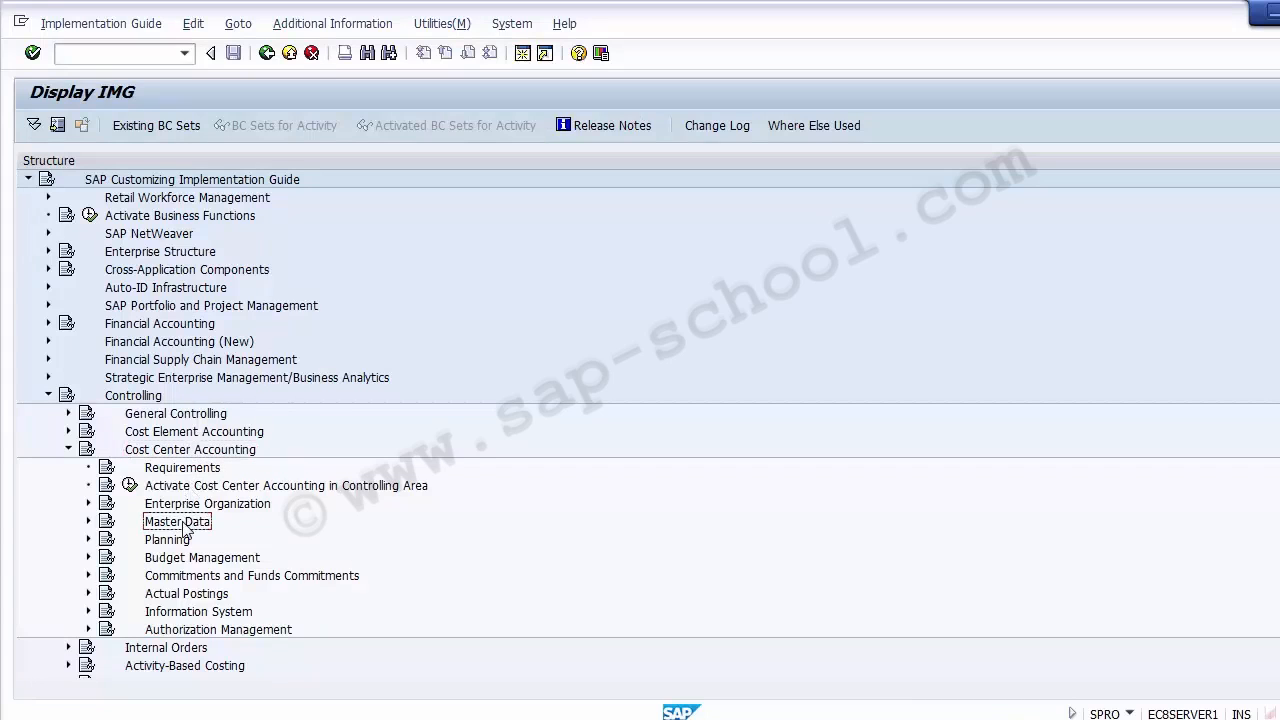
{"action": "left_click", "coordinate": [88, 521]}
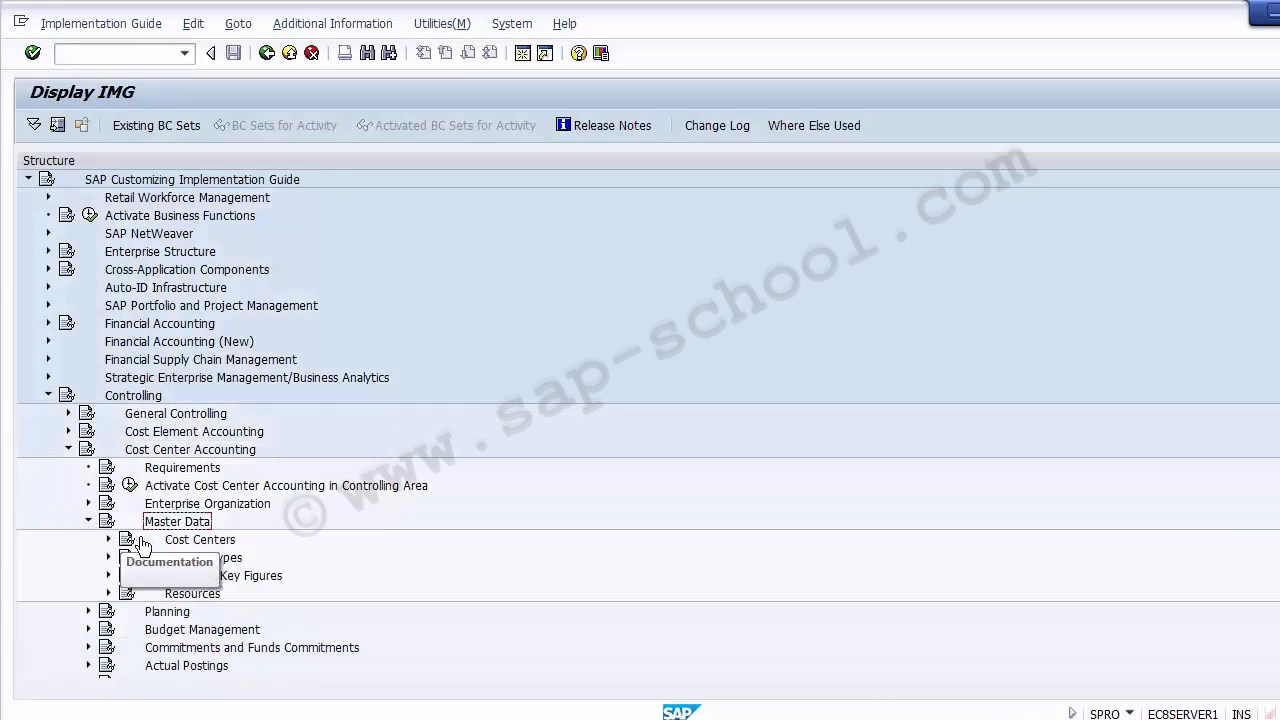
{"action": "key", "text": "alt+Tab"}
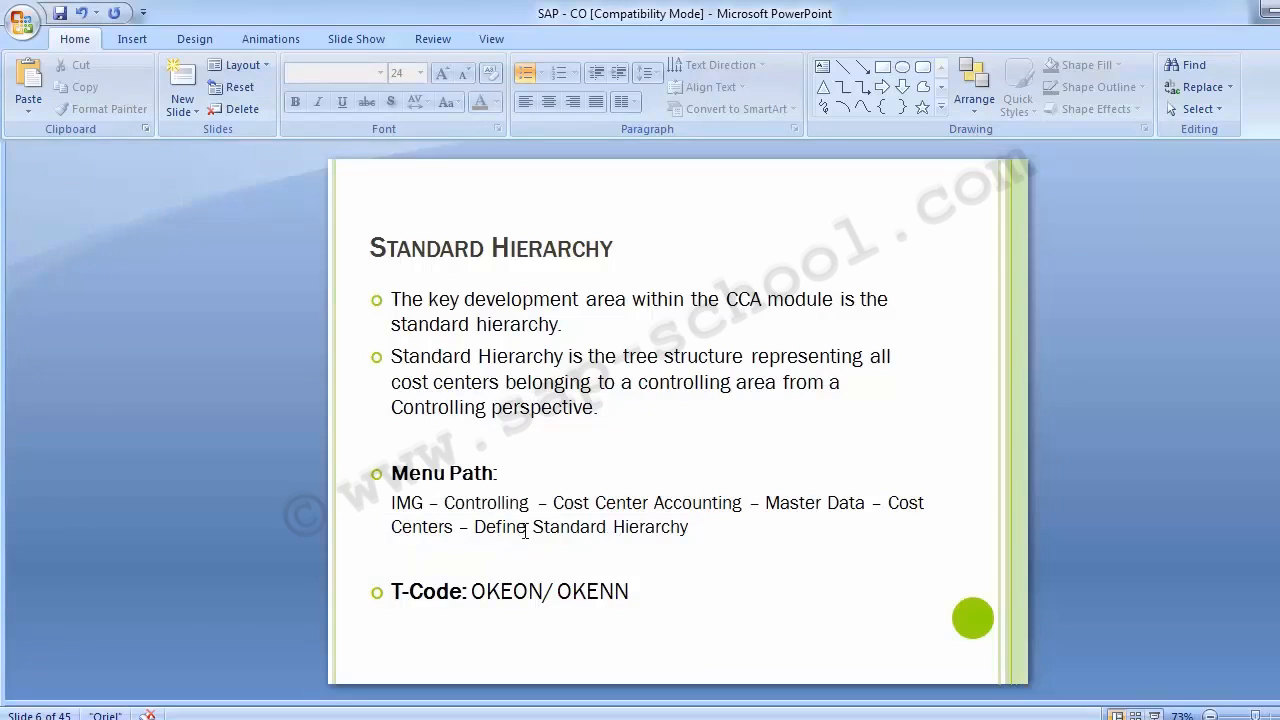
{"action": "key", "text": "alt+Tab"}
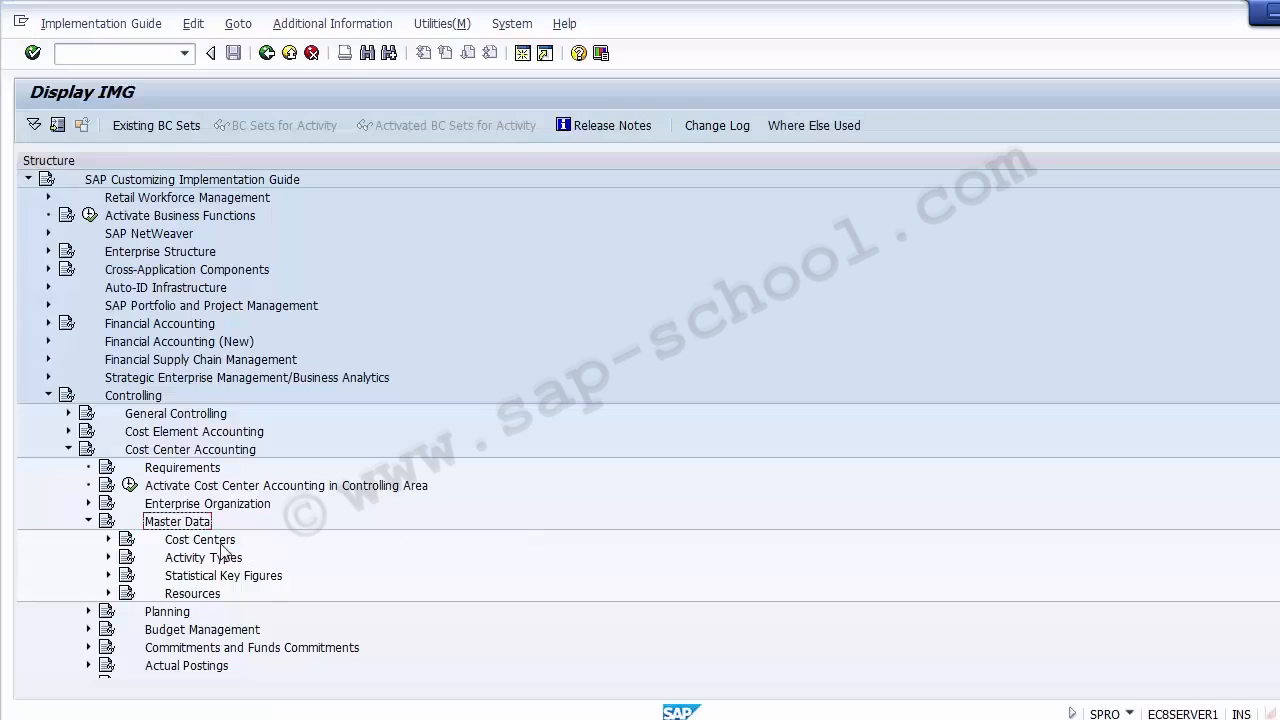
{"action": "left_click", "coordinate": [212, 545]}
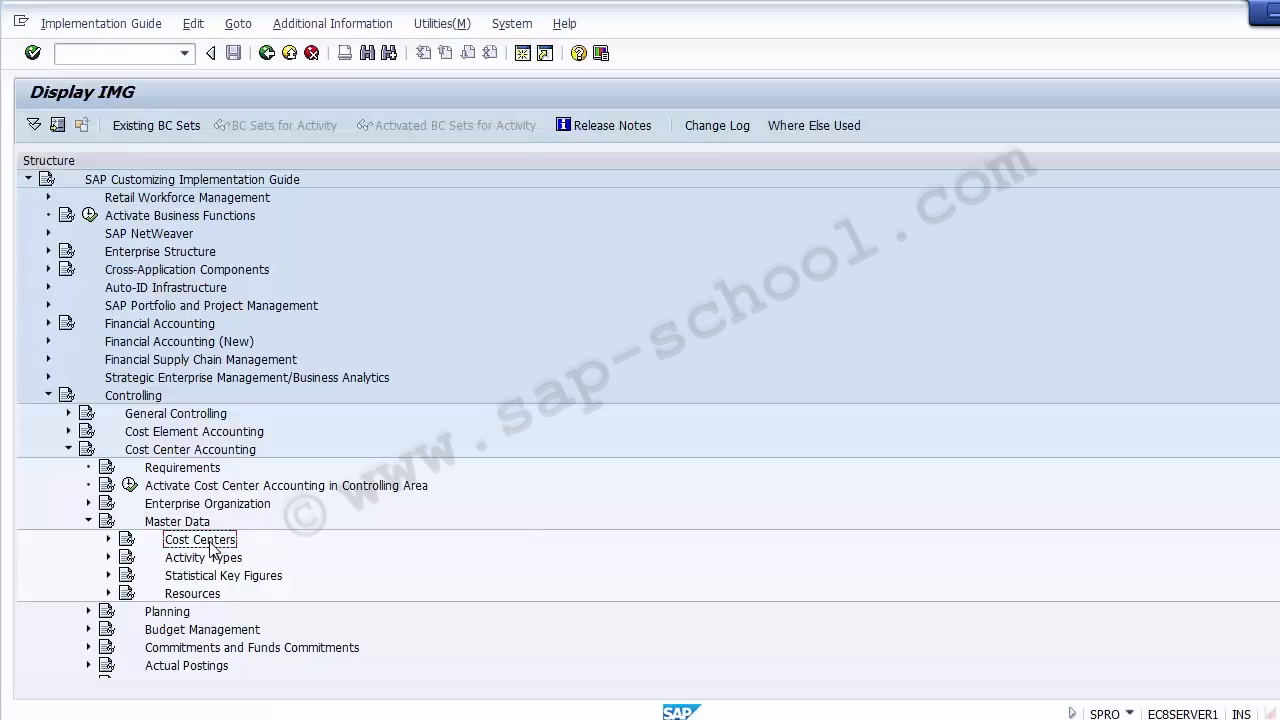
{"action": "left_click", "coordinate": [108, 540]}
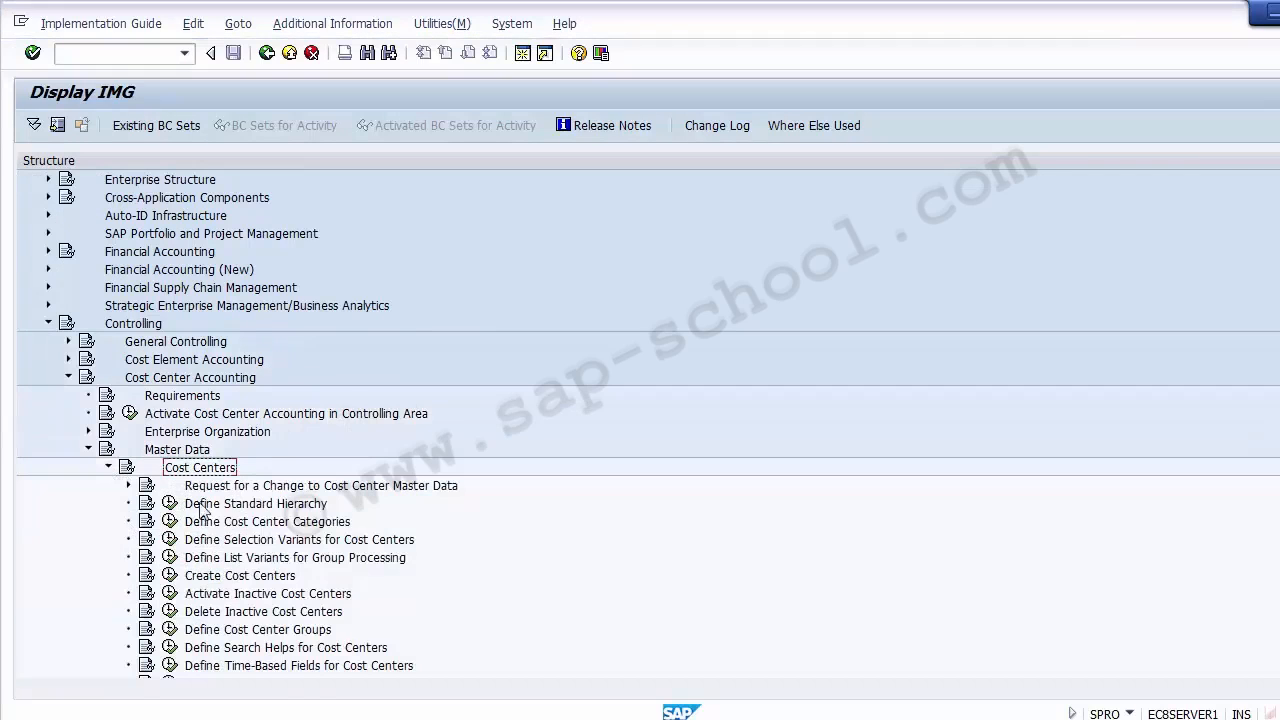
- Trace the IMG path from Controlling through Cost Center Accounting, Master Data and Cost Centers to Define Standard Hierarchy
{"action": "left_click", "coordinate": [234, 506]}
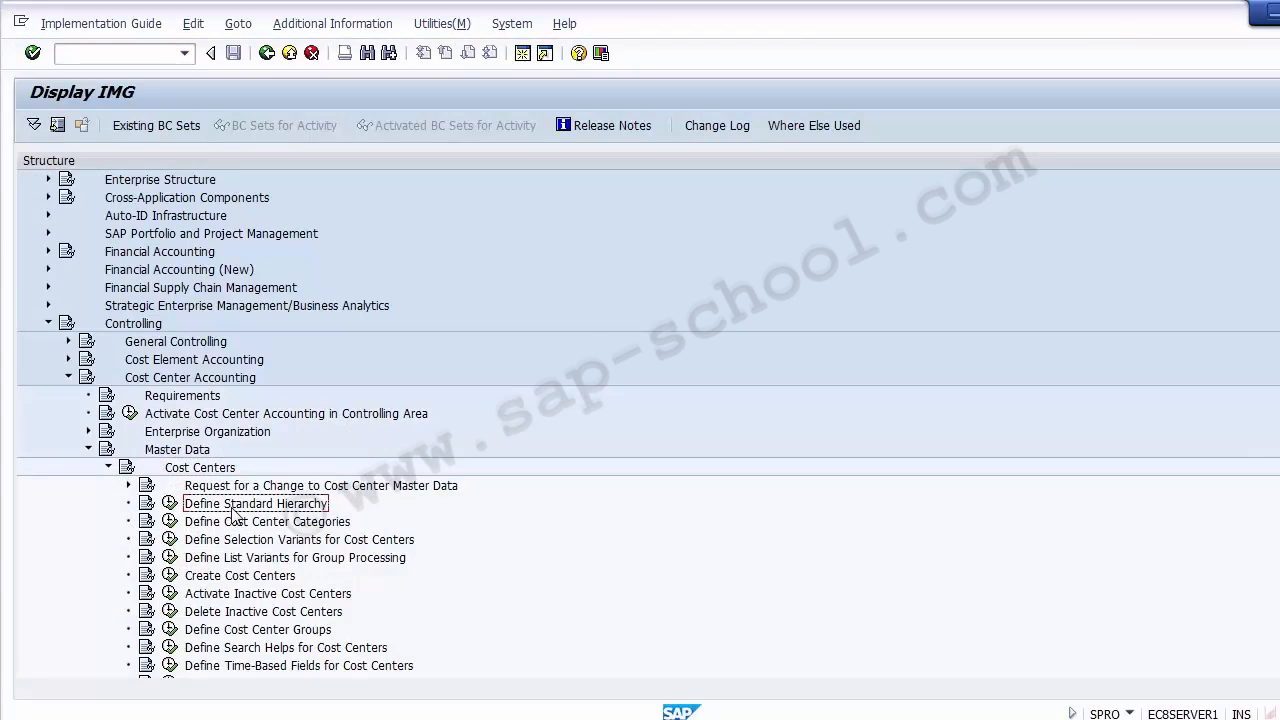
{"action": "left_click", "coordinate": [125, 325]}
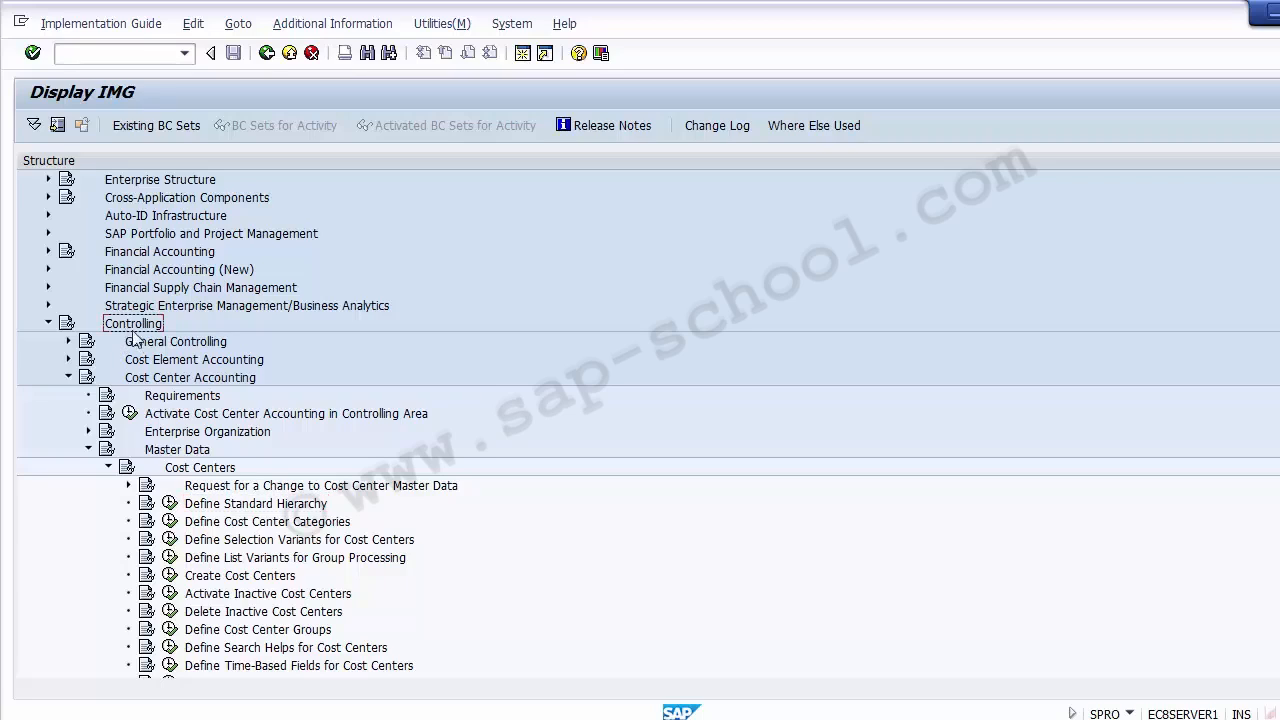
{"action": "left_click", "coordinate": [158, 380]}
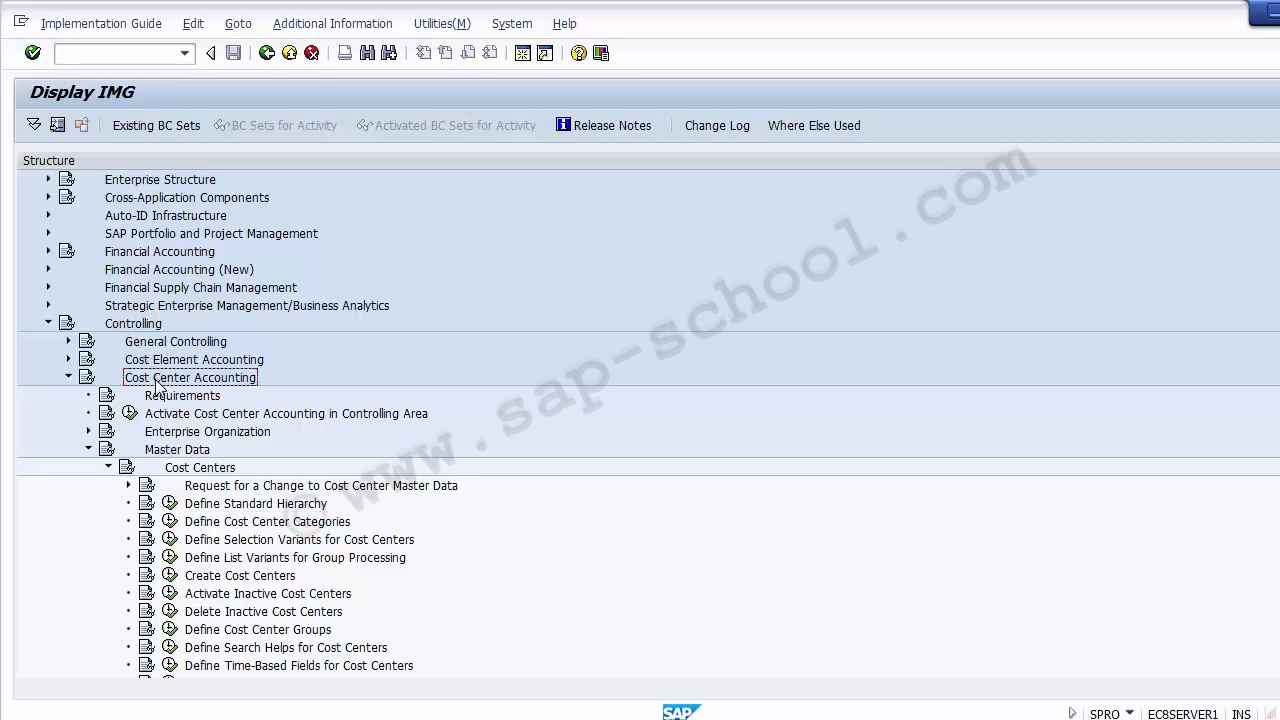
{"action": "left_click", "coordinate": [168, 453]}
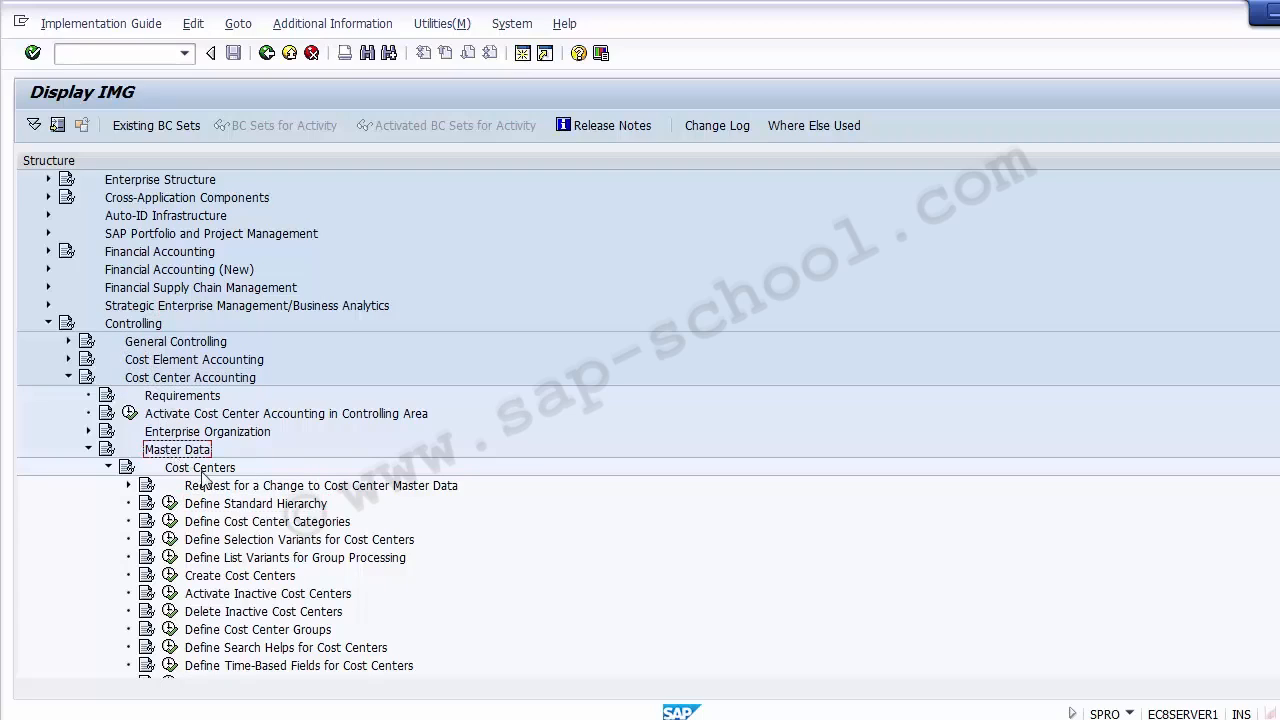
{"action": "left_click", "coordinate": [203, 470]}
{"action": "left_click", "coordinate": [226, 509]}
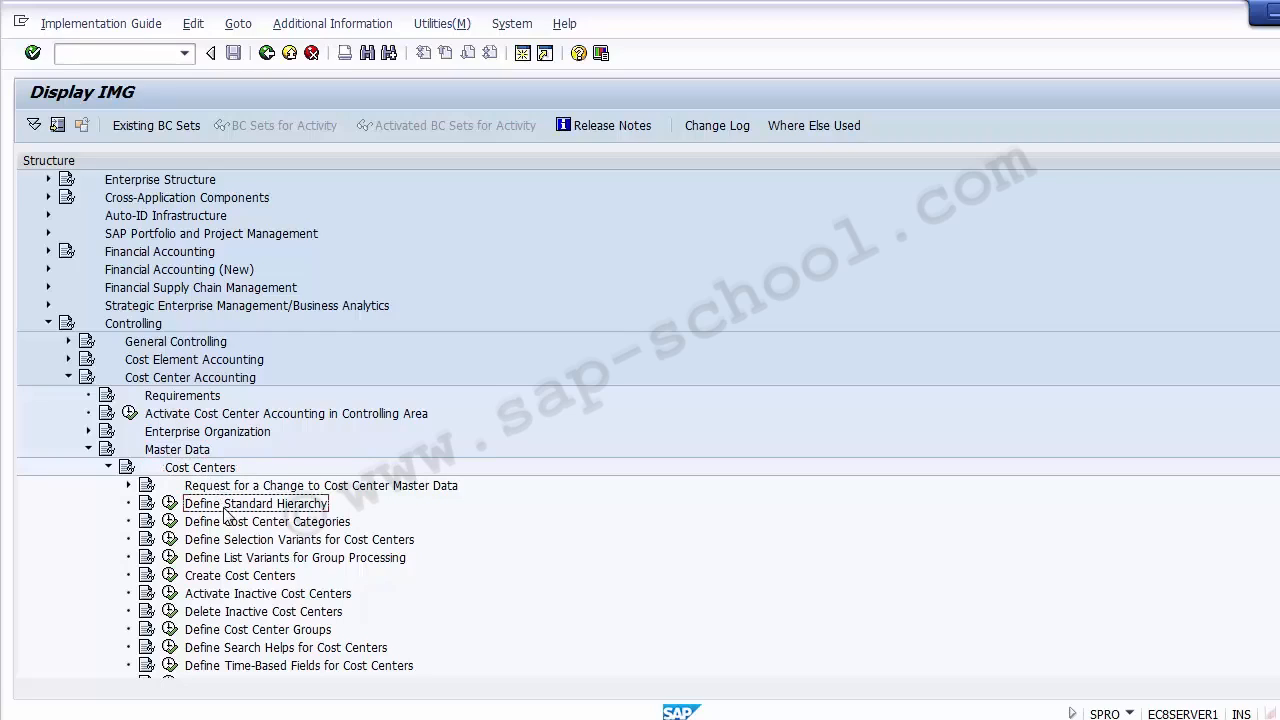
- Execute the Define Standard Hierarchy activity and set the controlling area to Z100
{"action": "left_click", "coordinate": [170, 505]}
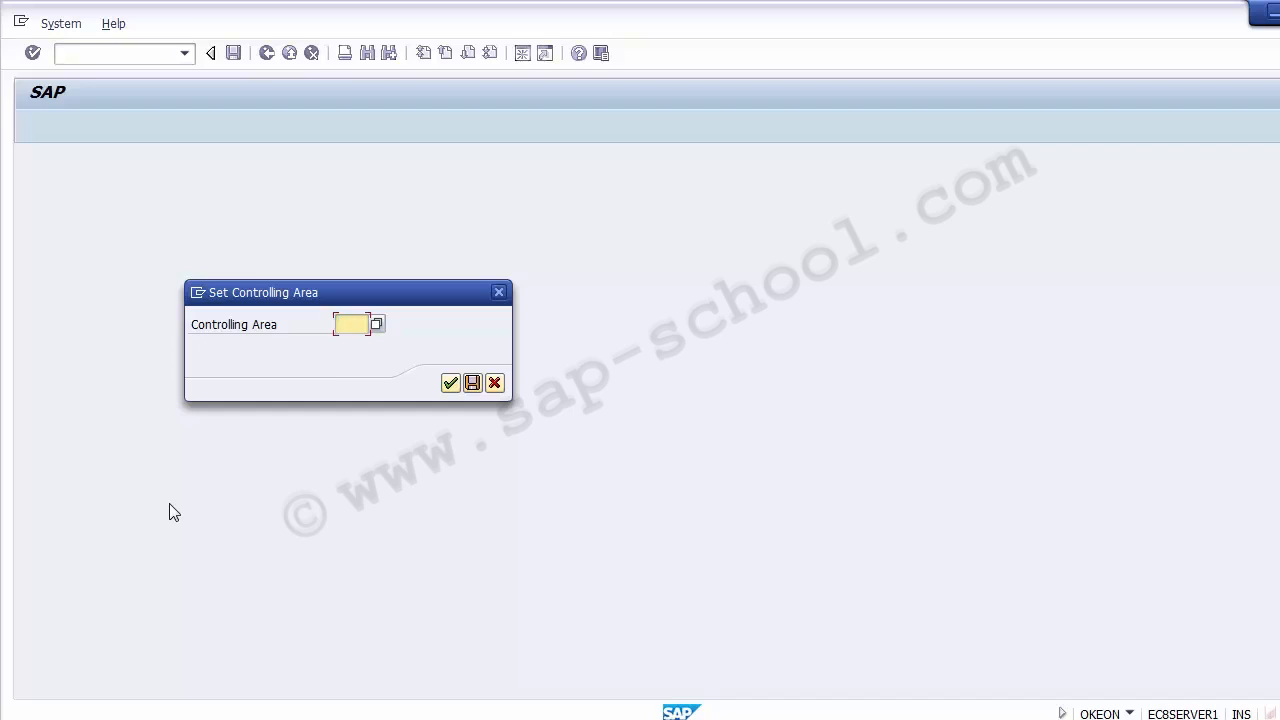
{"action": "type", "text": "Z100"}
{"action": "left_click", "coordinate": [450, 385]}
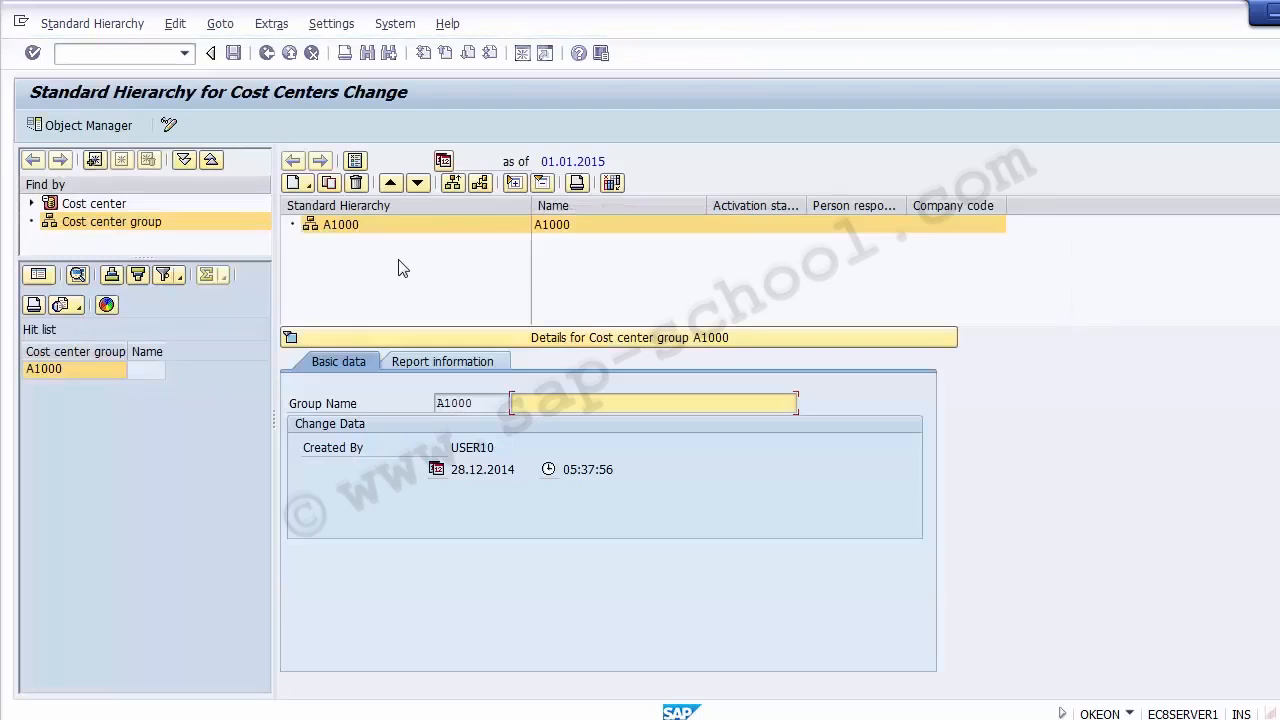
- Examine the top node A1000 and its name in the standard hierarchy for cost centers
{"action": "left_click", "coordinate": [614, 286]}
{"action": "left_click", "coordinate": [342, 226]}
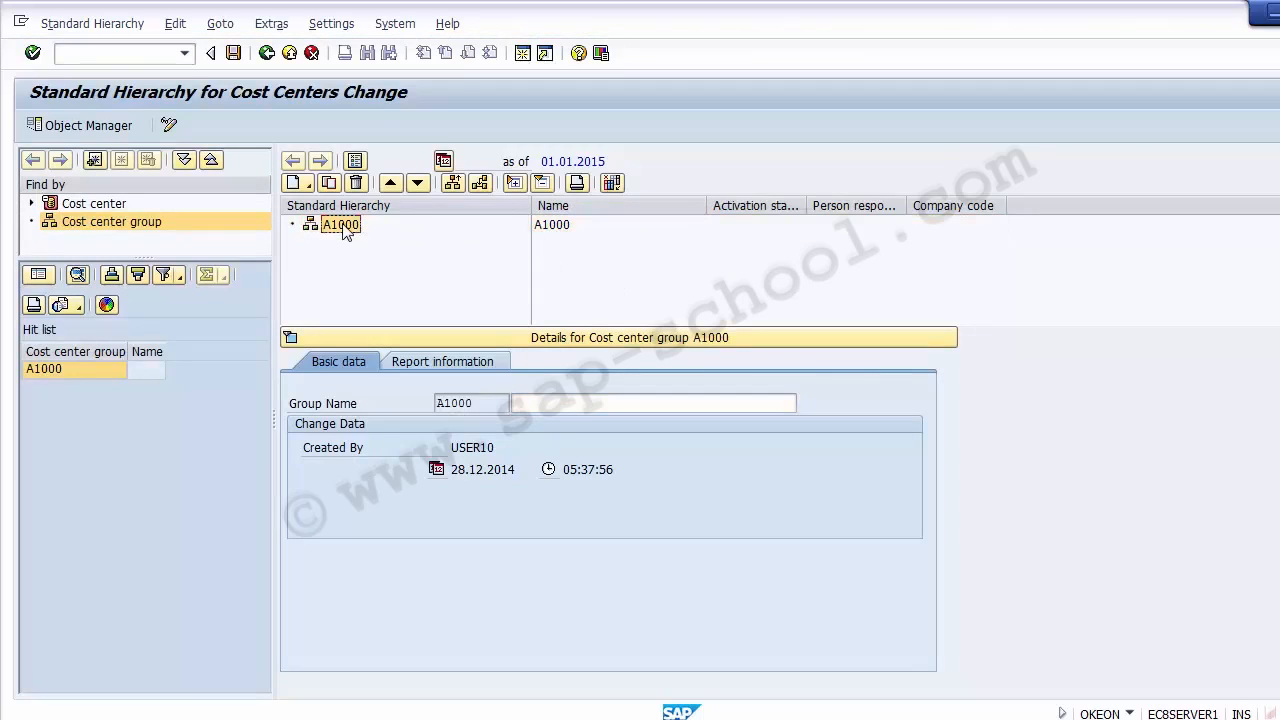
{"action": "left_click", "coordinate": [553, 226]}
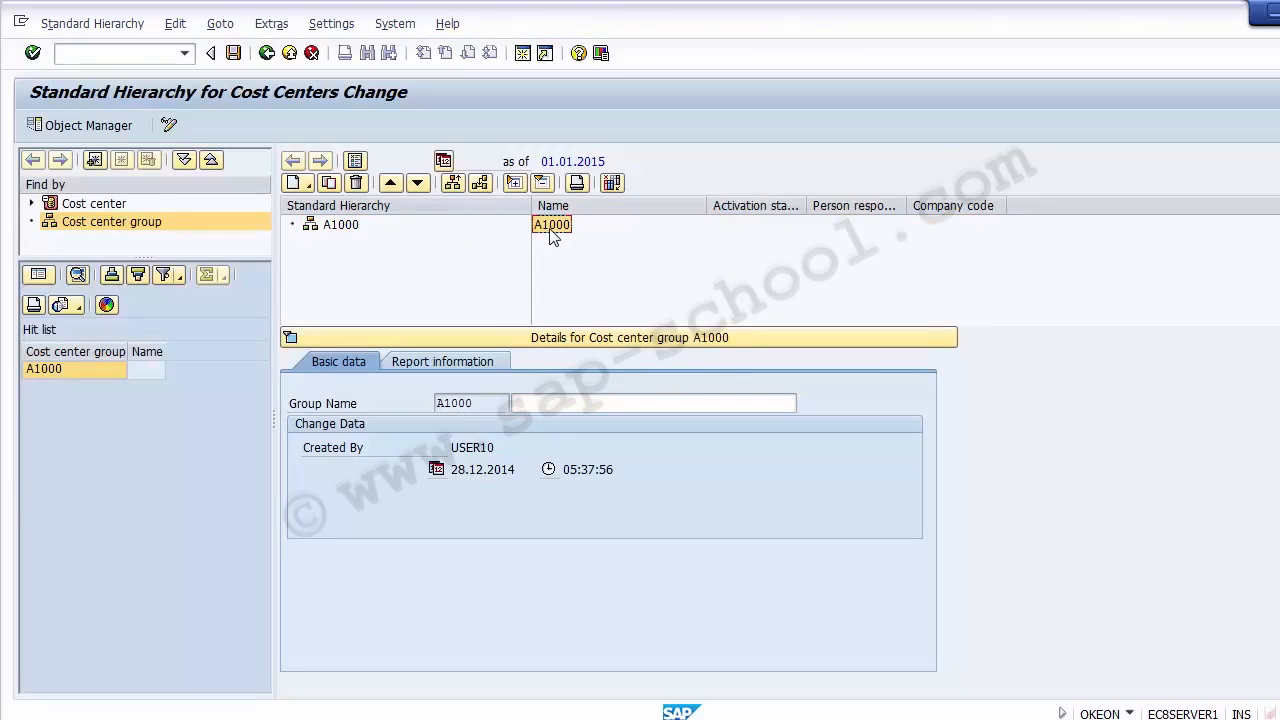
{"action": "left_click", "coordinate": [341, 226]}
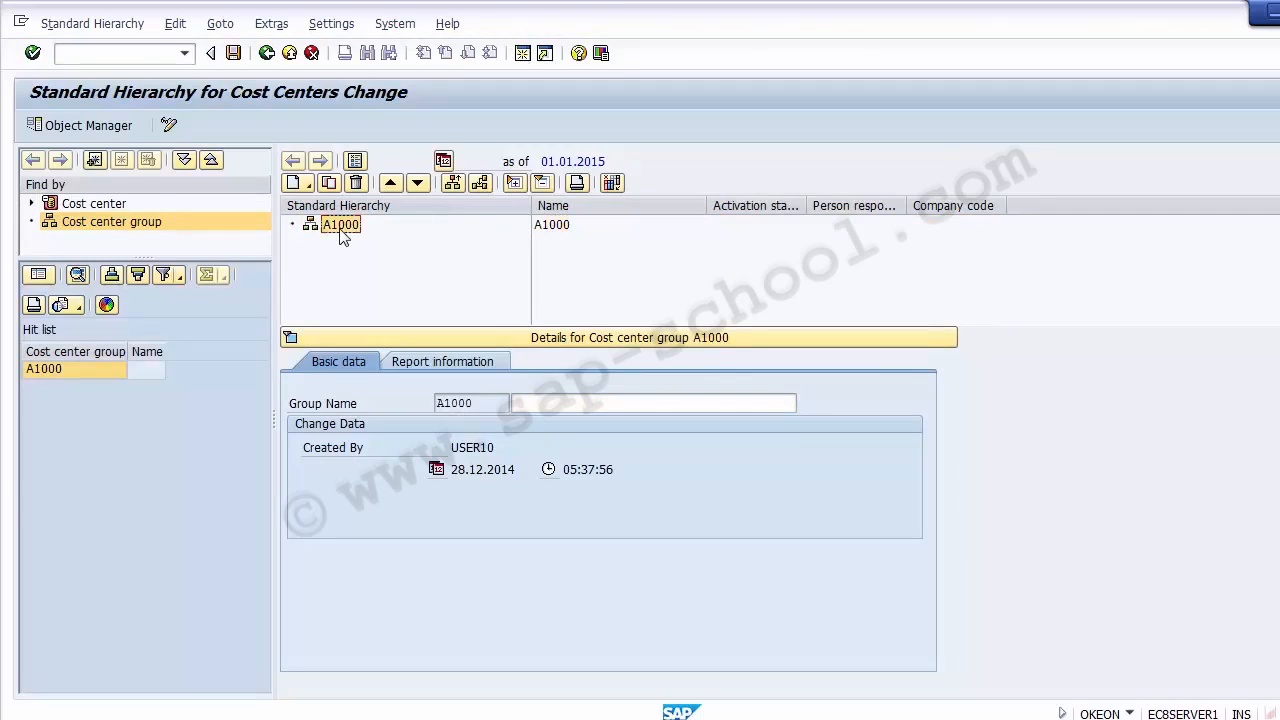
{"action": "left_click", "coordinate": [102, 55]}
{"action": "type", "text": "/"}
{"action": "key", "text": "BackSpace"}
{"action": "left_click", "coordinate": [341, 232]}
{"action": "left_click", "coordinate": [551, 226]}
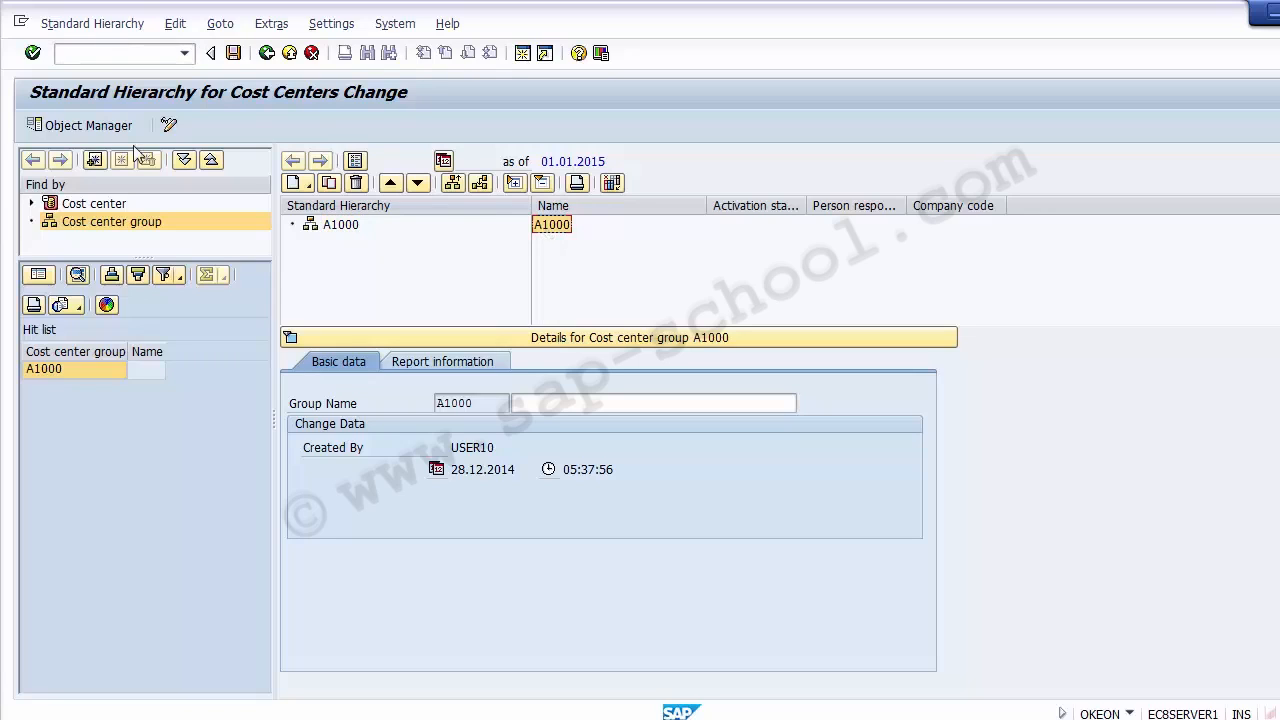
- Switch the standard hierarchy from change mode to display mode and back to change mode
{"action": "left_click", "coordinate": [169, 127]}
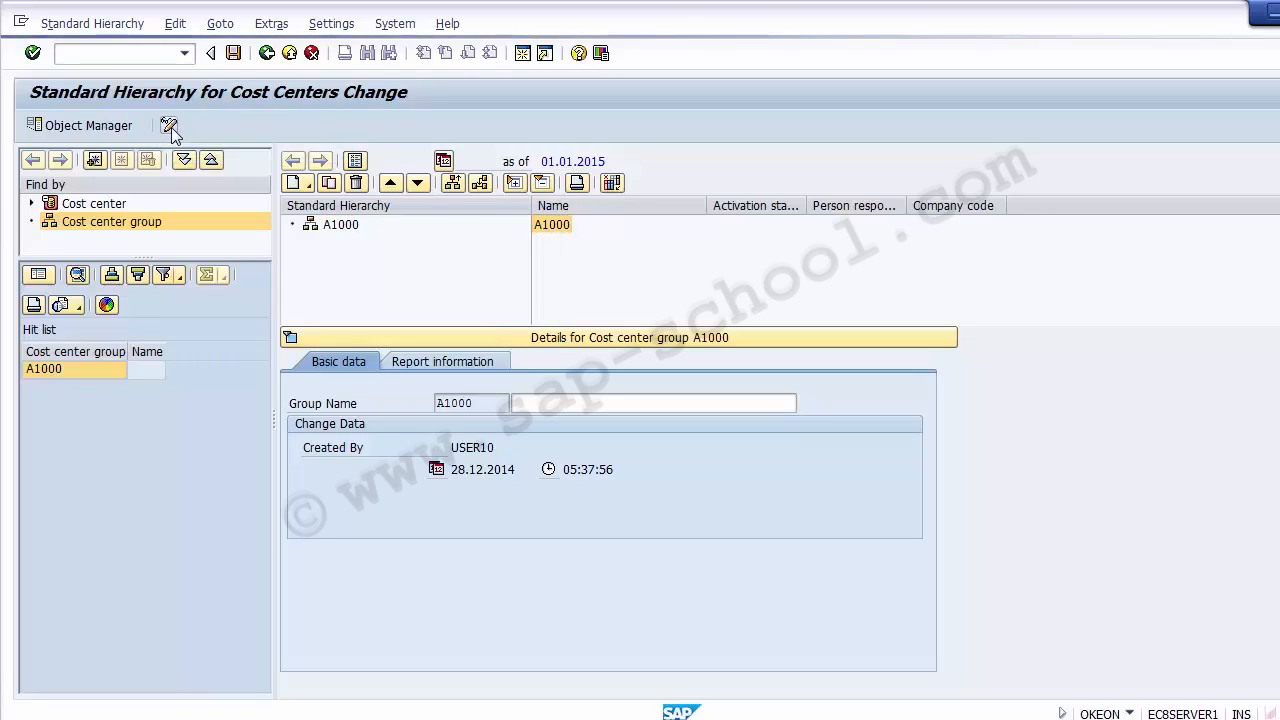
{"action": "left_click", "coordinate": [169, 127]}
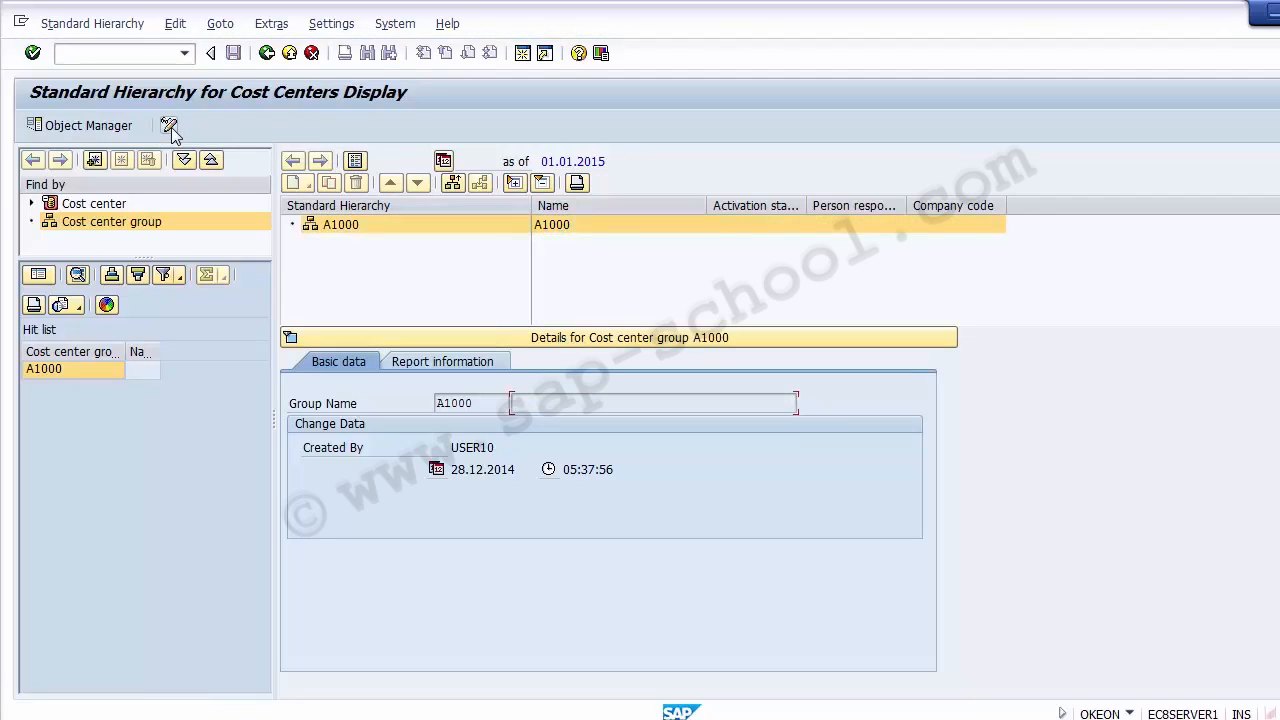
{"action": "left_click", "coordinate": [172, 128]}
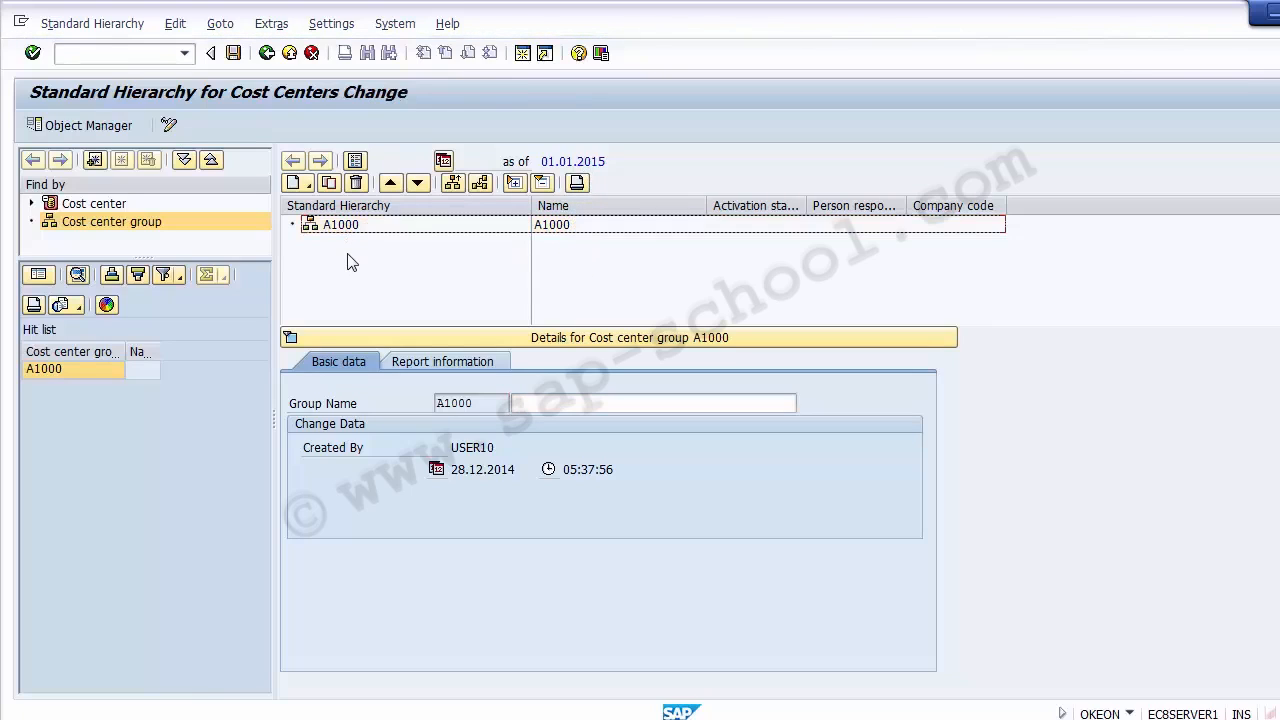
- View the object types that can be created under cost center group A1000, then dismiss the choices
{"action": "left_click", "coordinate": [330, 229]}
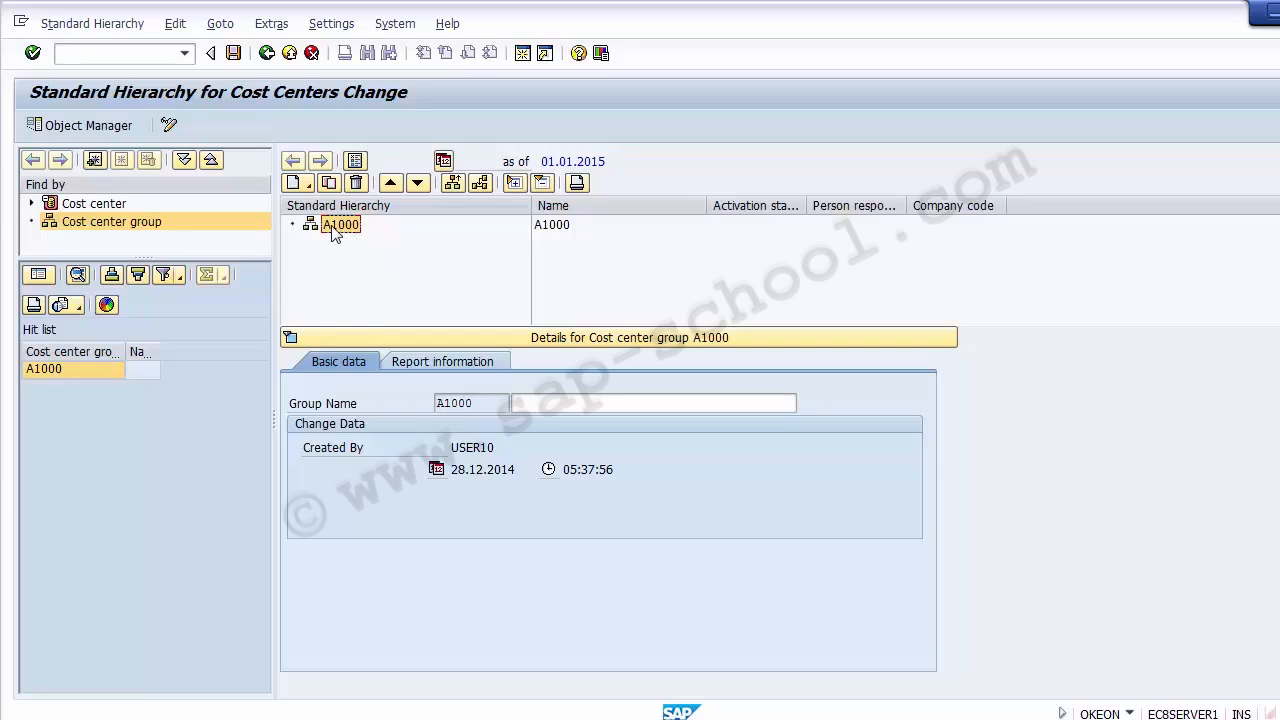
{"action": "left_click", "coordinate": [293, 183]}
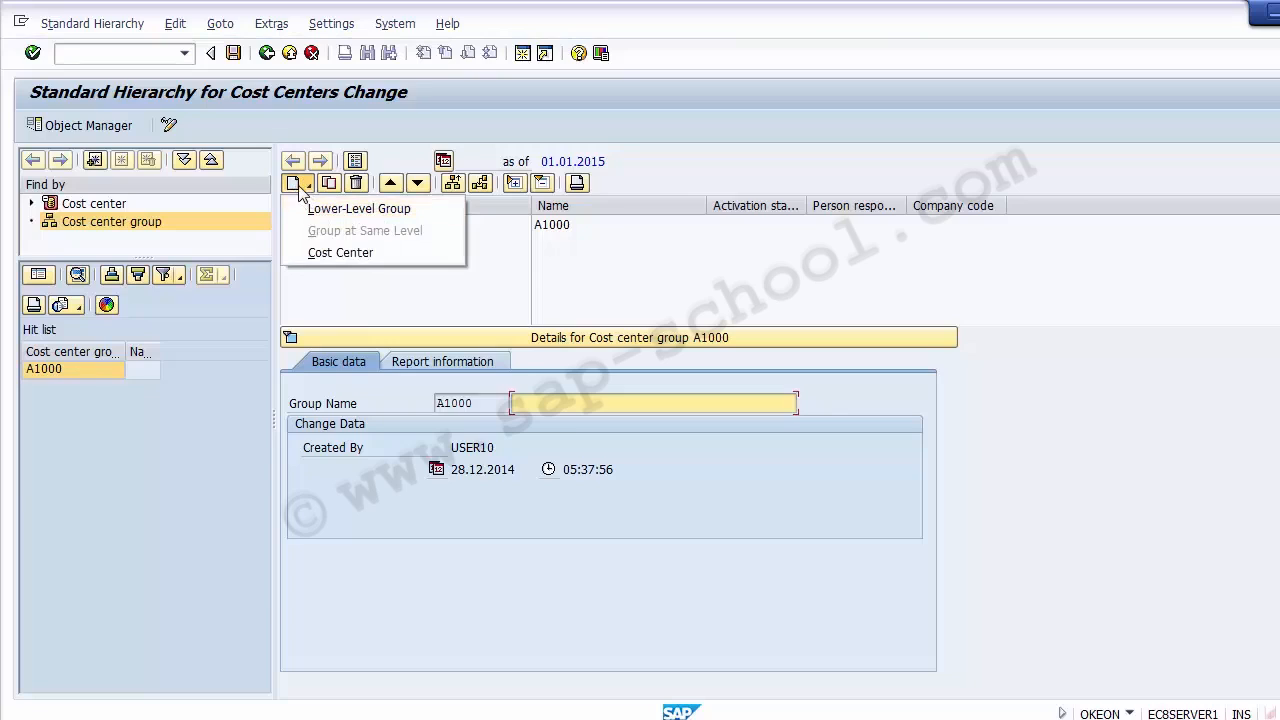
{"action": "left_click", "coordinate": [551, 296]}
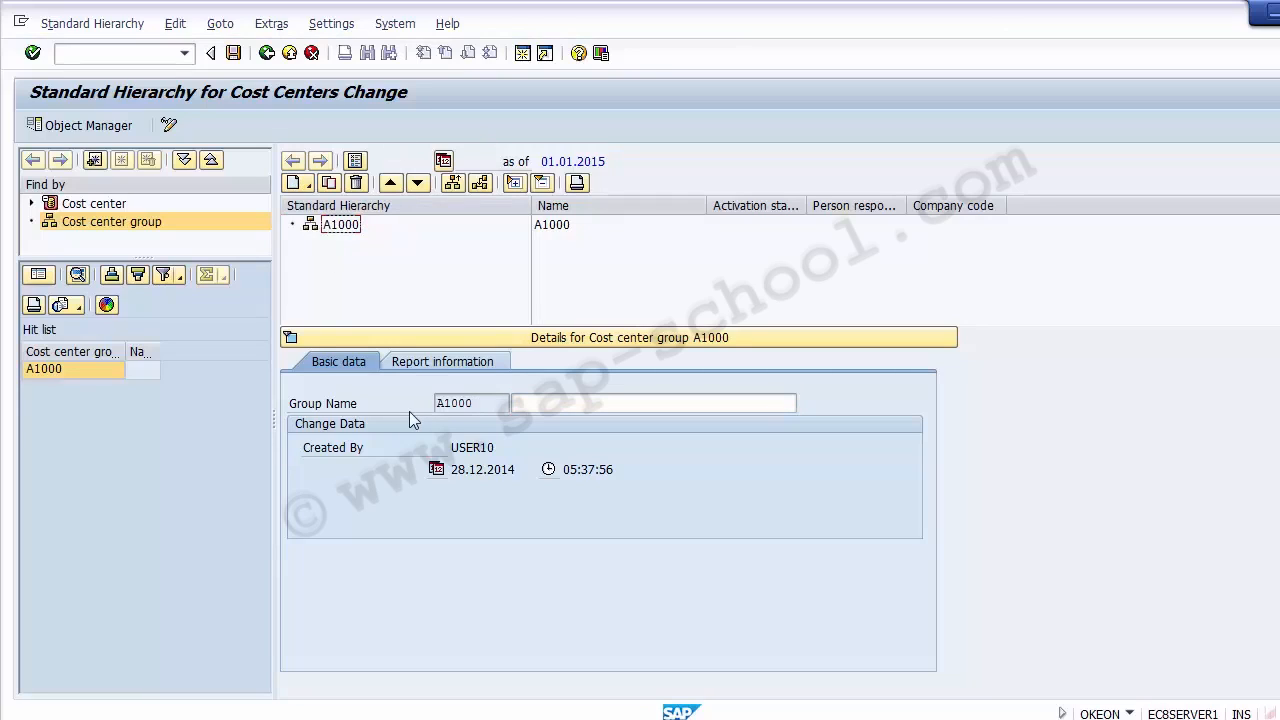
- Name cost center group A1000 "Standard Hierarchy for Company code 1200" and save the hierarchy
{"action": "left_click", "coordinate": [555, 228]}
{"action": "left_click", "coordinate": [360, 224]}
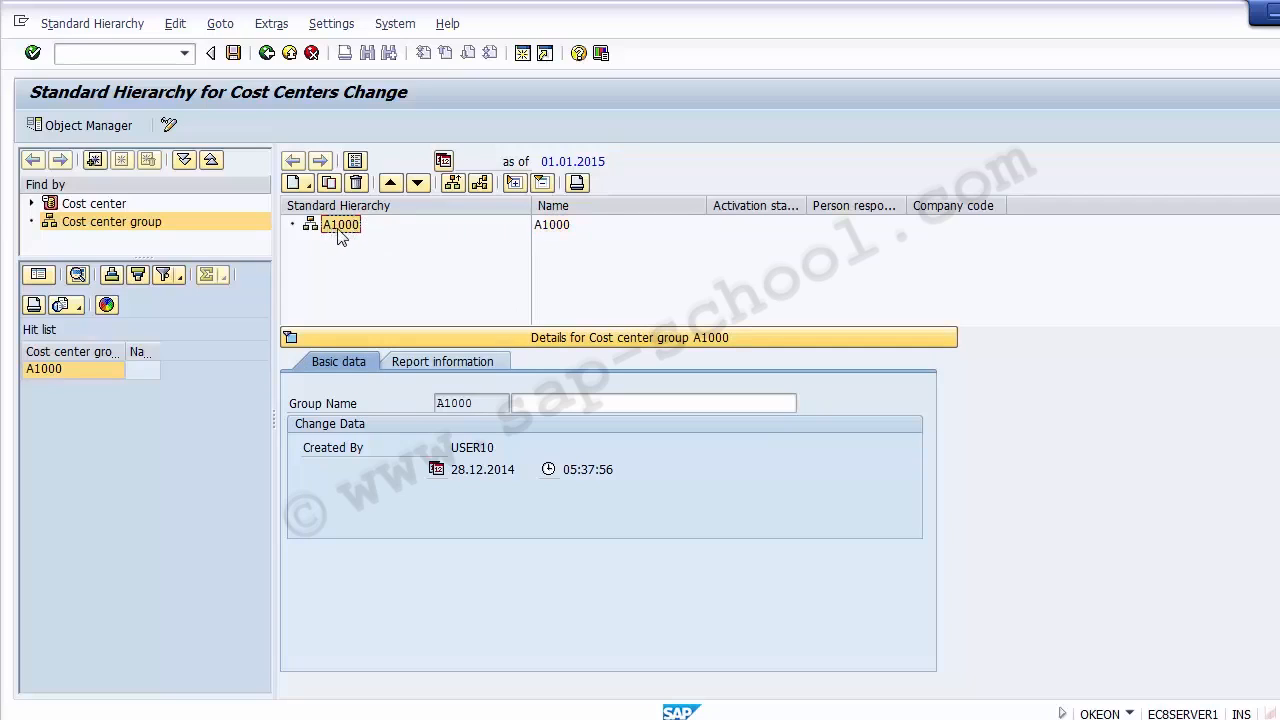
{"action": "left_click", "coordinate": [560, 403]}
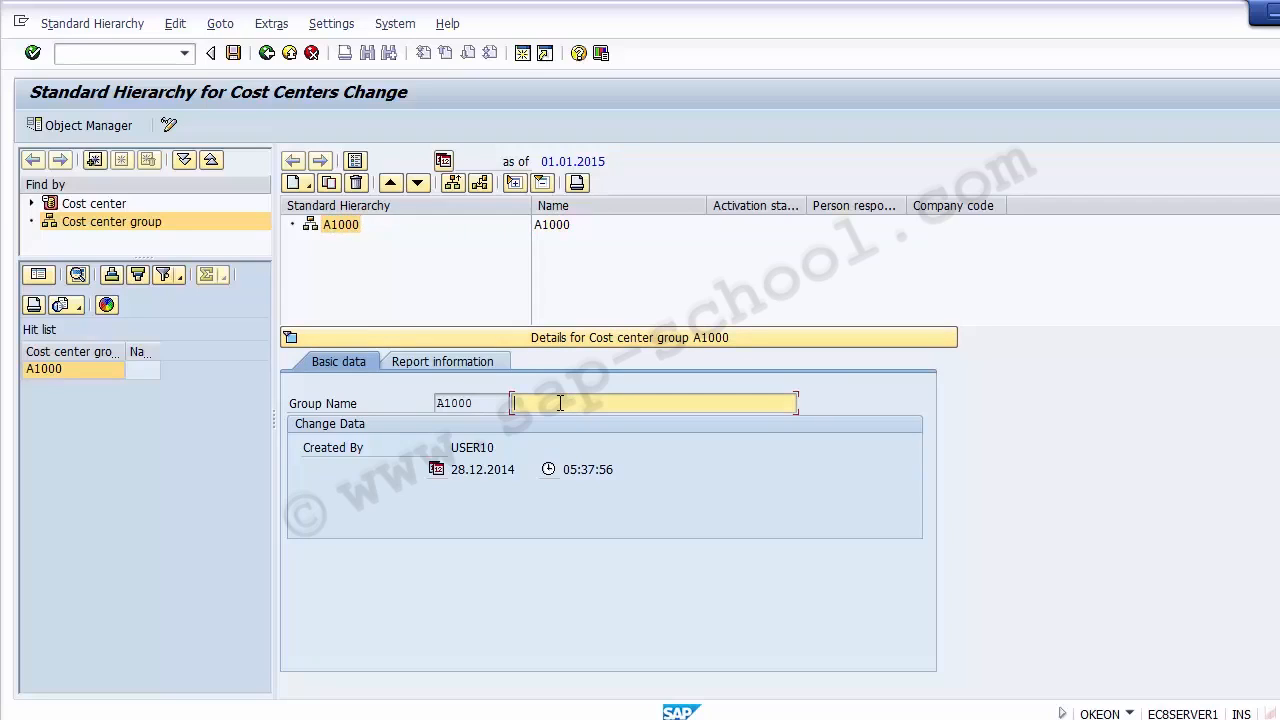
{"action": "type", "text": "Standard Hierarchy for Company "}
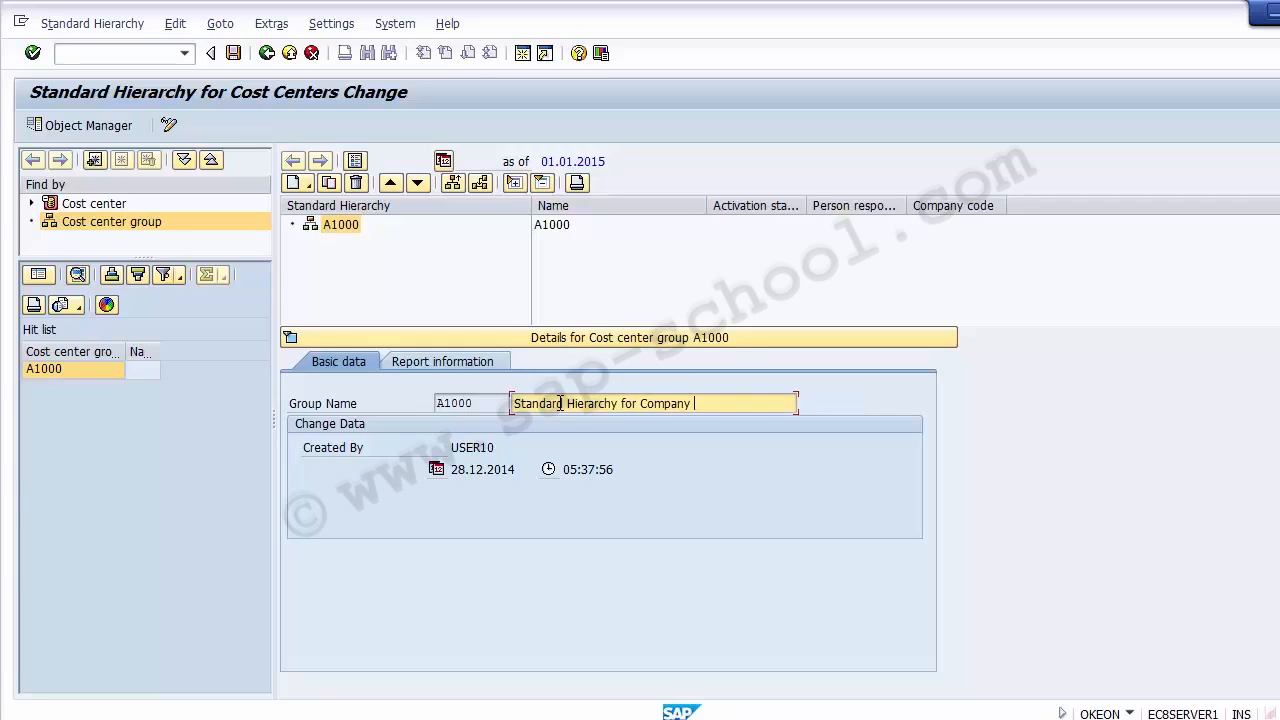
{"action": "type", "text": "code 1200"}
{"action": "left_click_drag", "start_coordinate": [765, 402], "coordinate": [488, 399]}
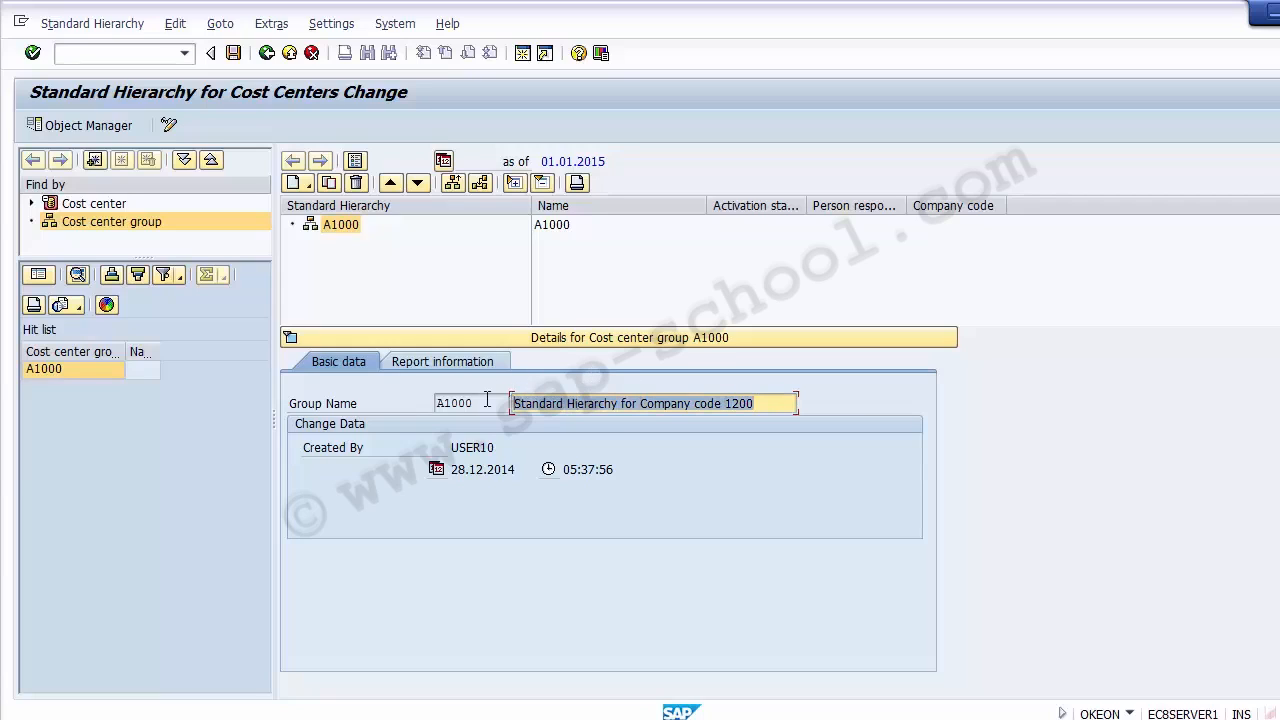
{"action": "left_click", "coordinate": [233, 53]}
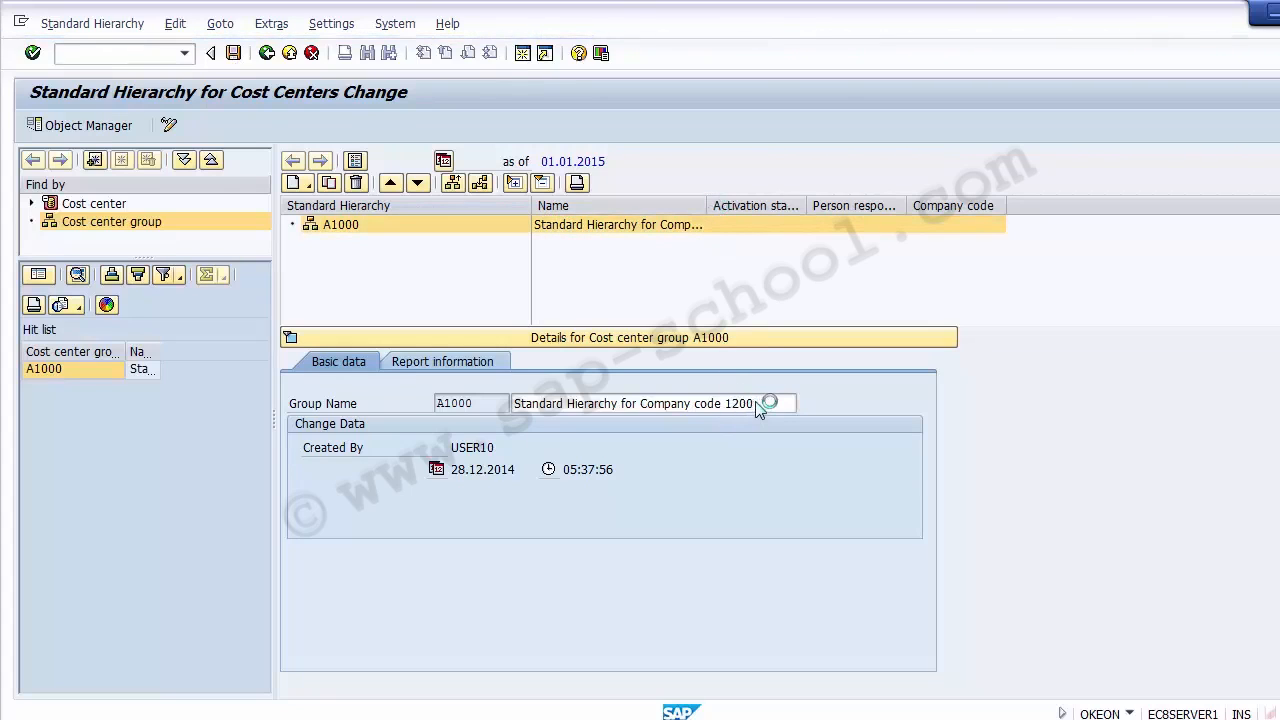
- Widen the hierarchy's Name column to fit the full name of group A1000
{"action": "left_click_drag", "start_coordinate": [706, 209], "coordinate": [861, 219]}
{"action": "left_click", "coordinate": [770, 230]}
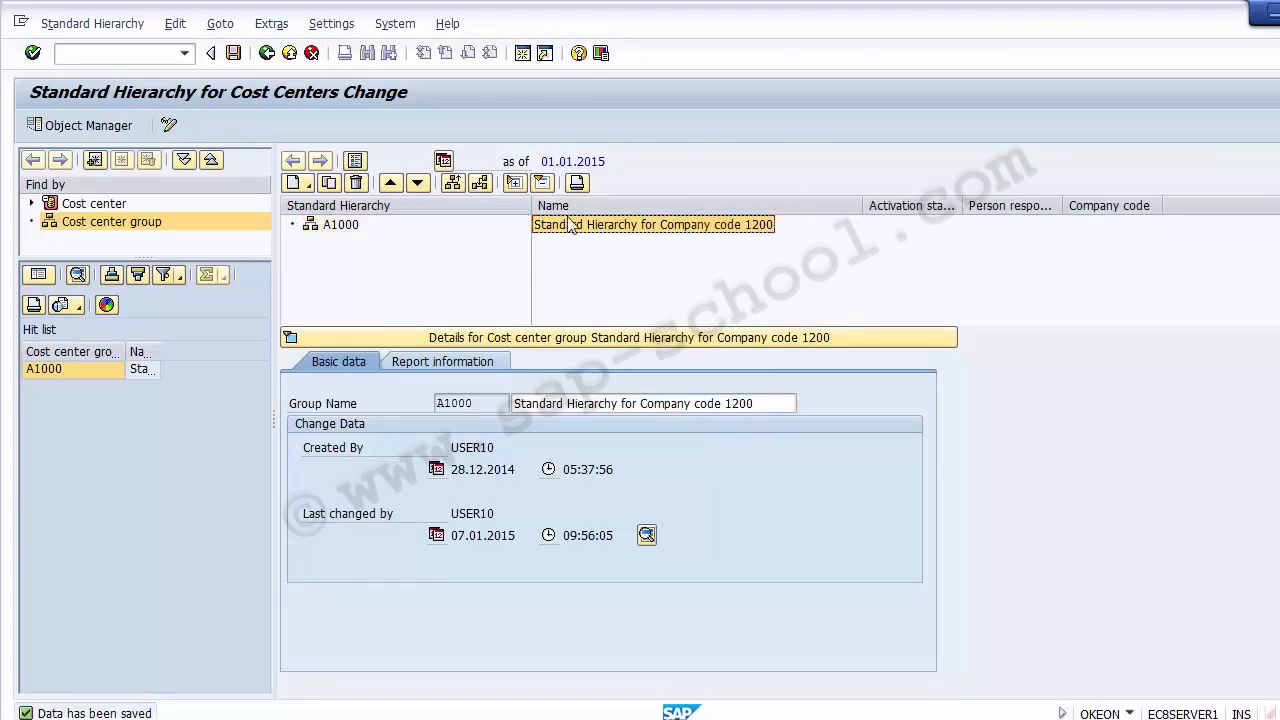
{"action": "left_click", "coordinate": [341, 226]}
{"action": "left_click", "coordinate": [645, 230]}
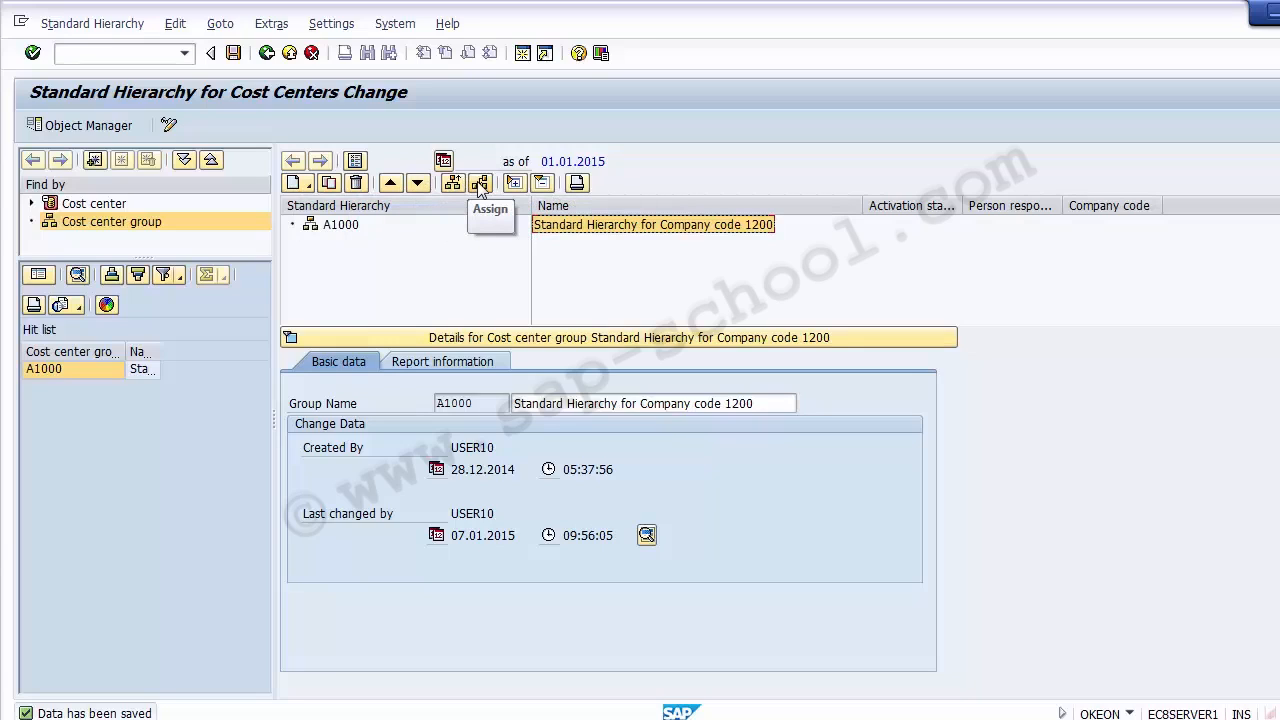
{"action": "left_click", "coordinate": [466, 282]}
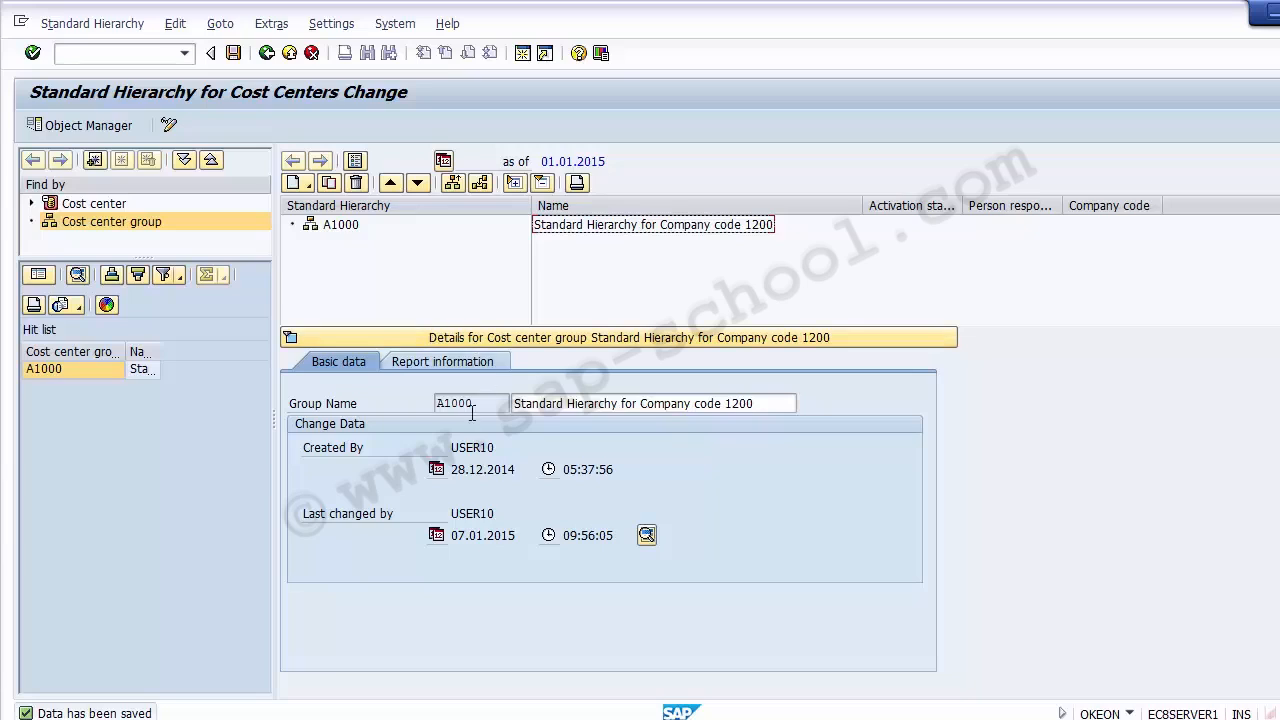
- Review group A1000's name, creation data and last-change data, then save the standard hierarchy again
{"action": "left_click", "coordinate": [323, 405]}
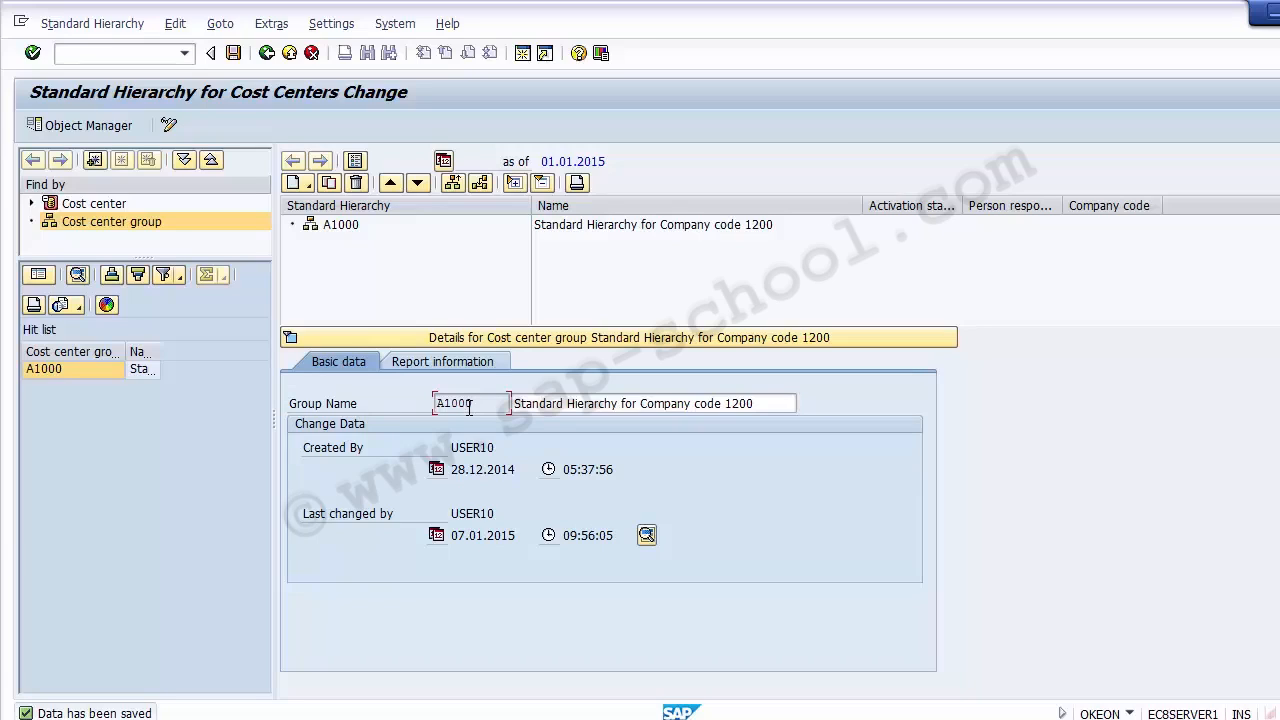
{"action": "left_click", "coordinate": [561, 404]}
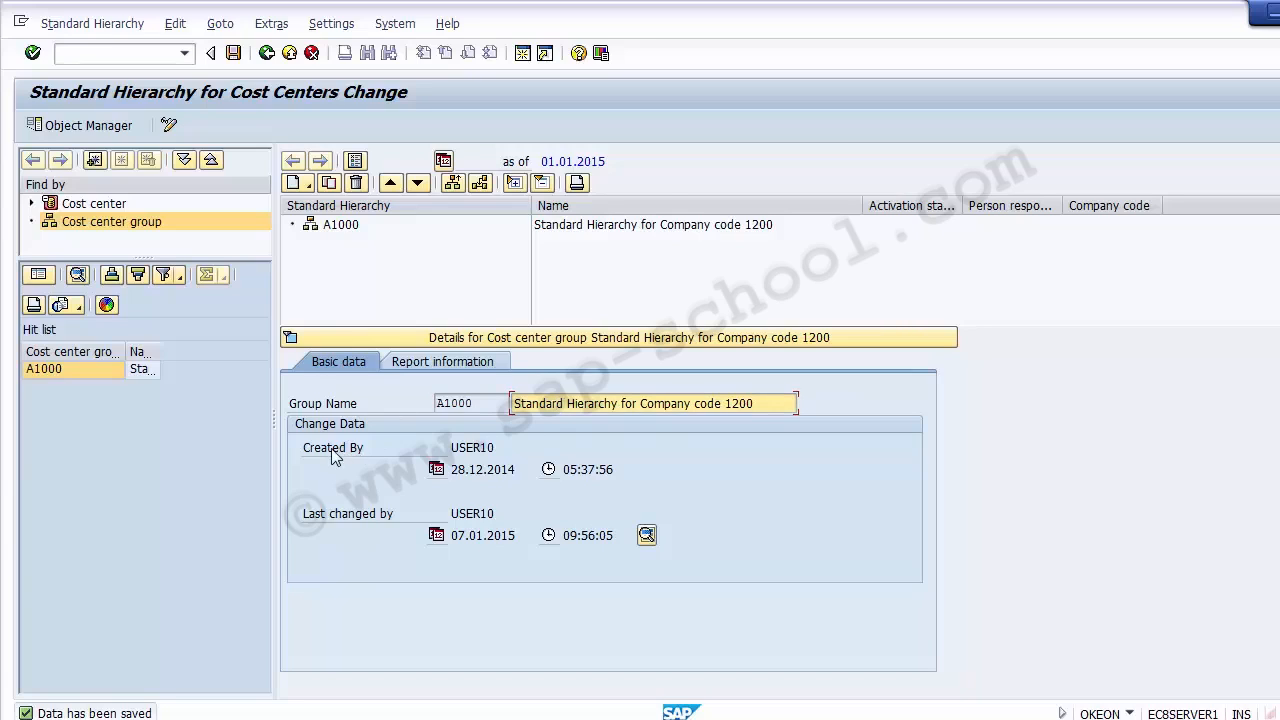
{"action": "left_click_drag", "start_coordinate": [449, 447], "coordinate": [529, 449]}
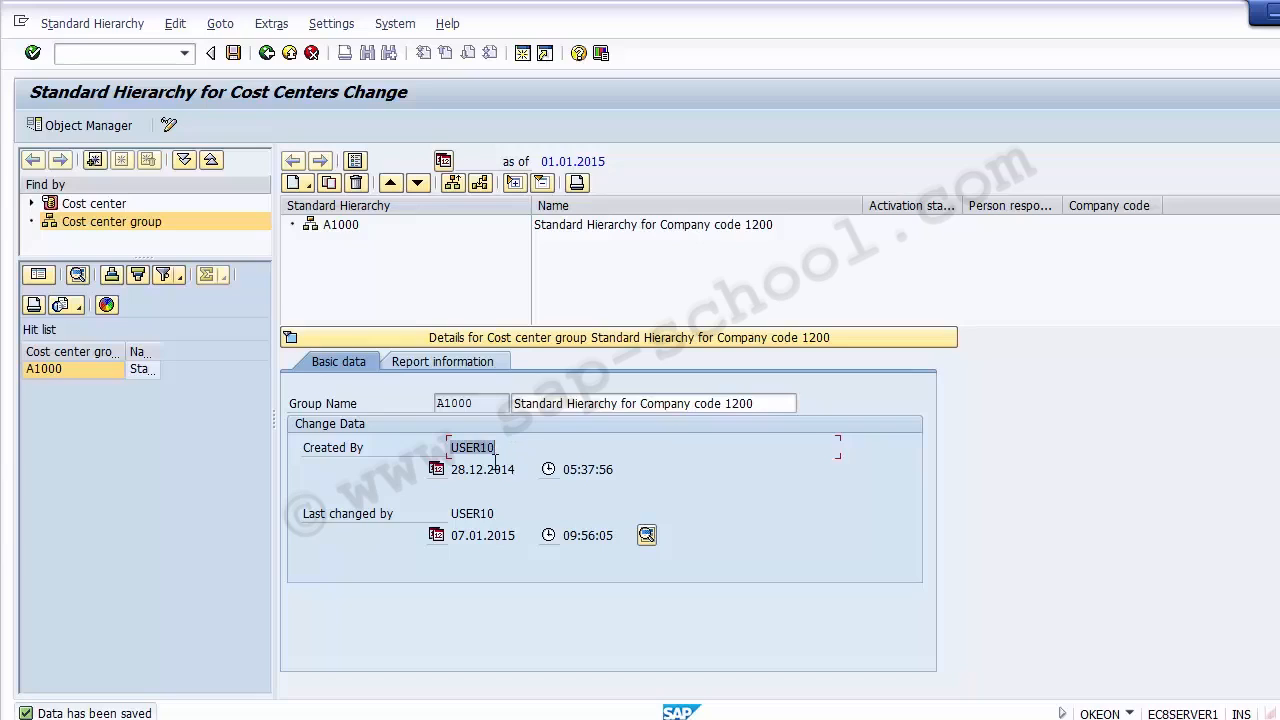
{"action": "left_click_drag", "start_coordinate": [449, 469], "coordinate": [668, 470]}
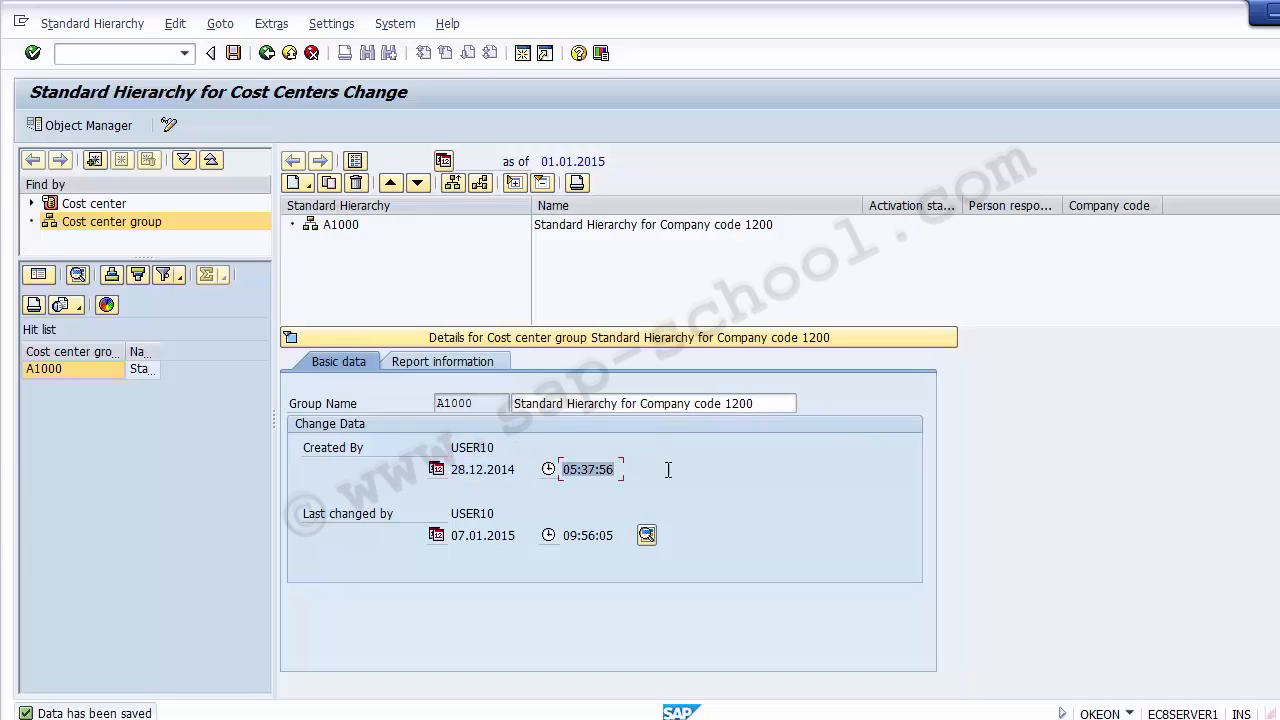
{"action": "left_click", "coordinate": [327, 516]}
{"action": "left_click", "coordinate": [570, 400]}
{"action": "left_click_drag", "start_coordinate": [452, 535], "coordinate": [547, 538]}
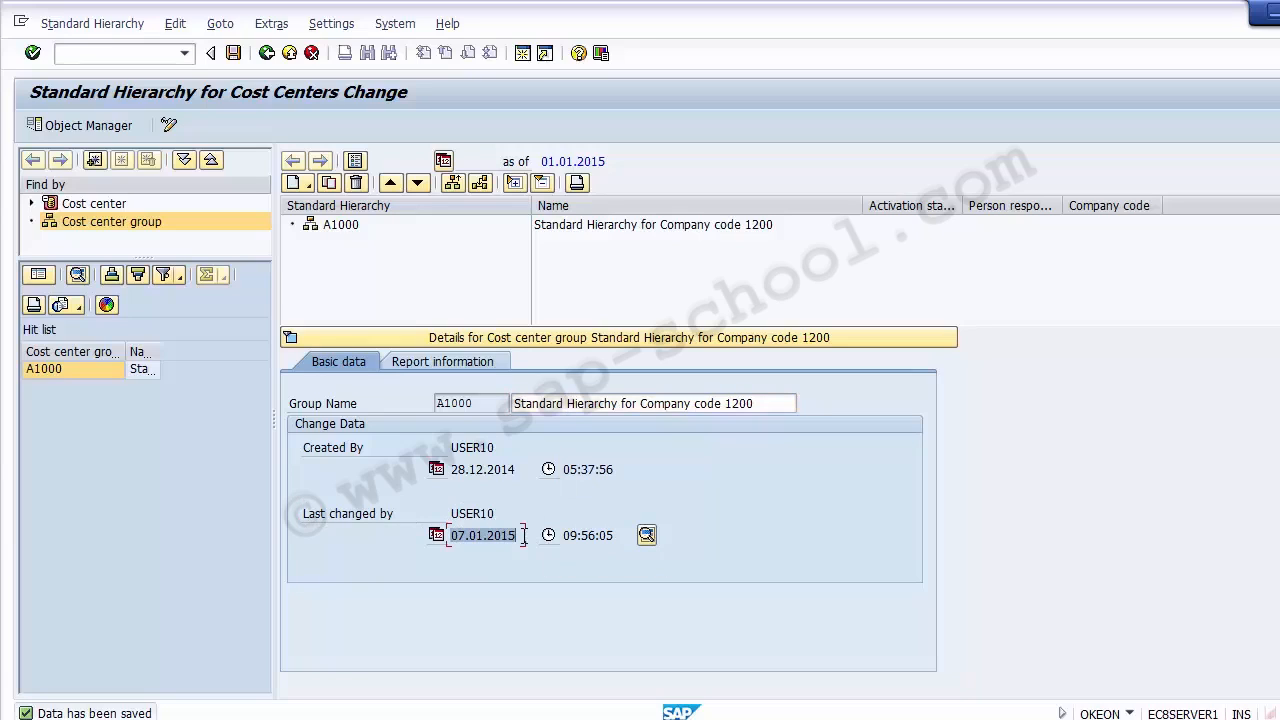
{"action": "left_click", "coordinate": [521, 537]}
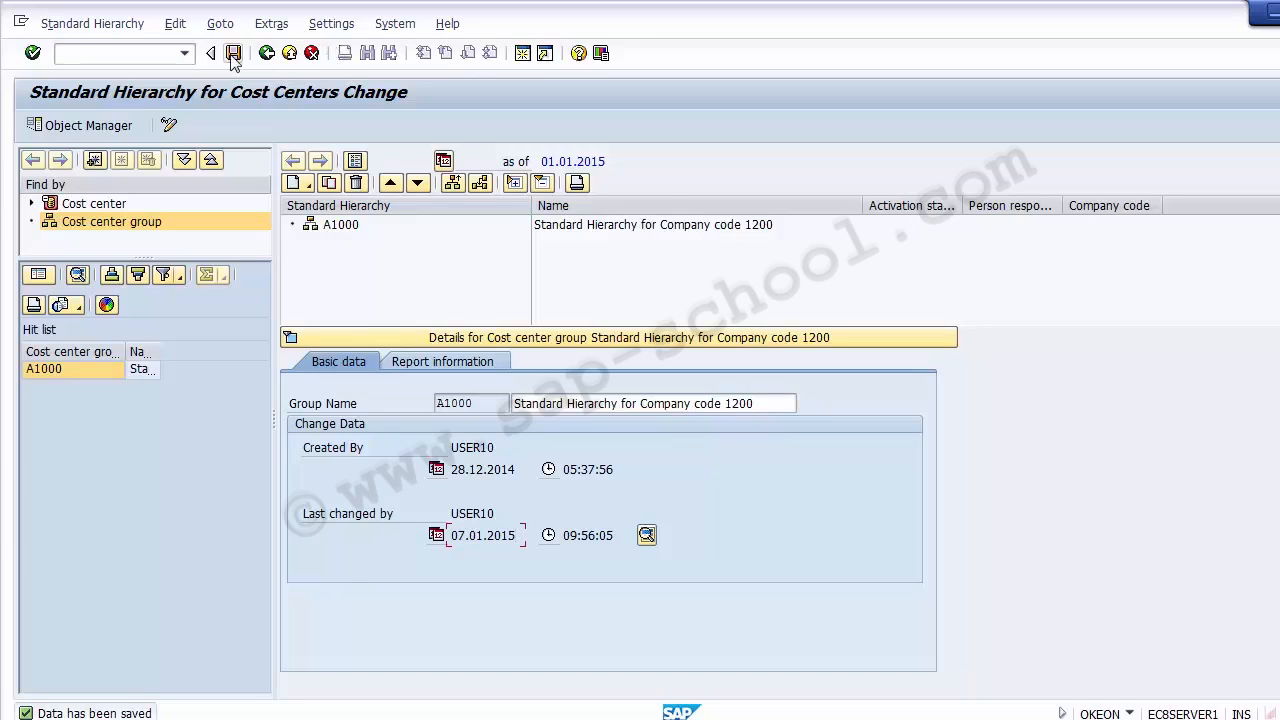
{"action": "left_click", "coordinate": [232, 54]}
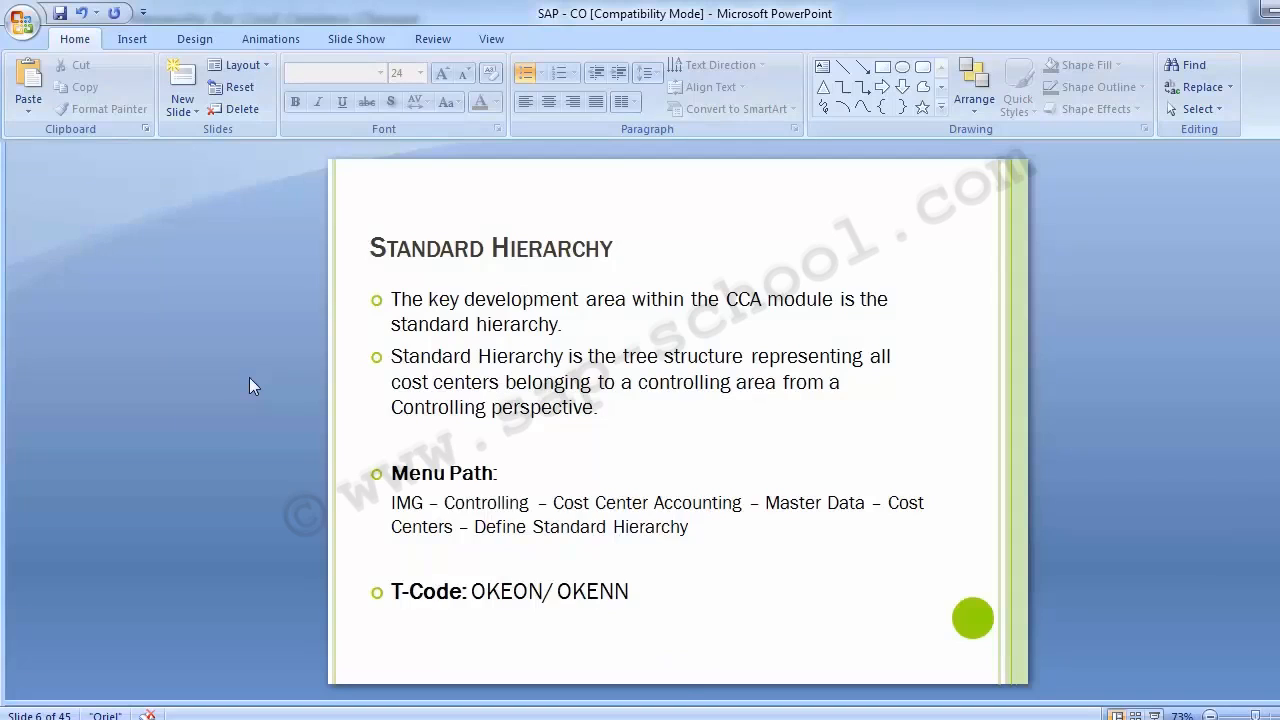
- Read the Cost Center Categories slide in PowerPoint, then switch back to SAP
{"action": "key", "text": "Page_Down"}
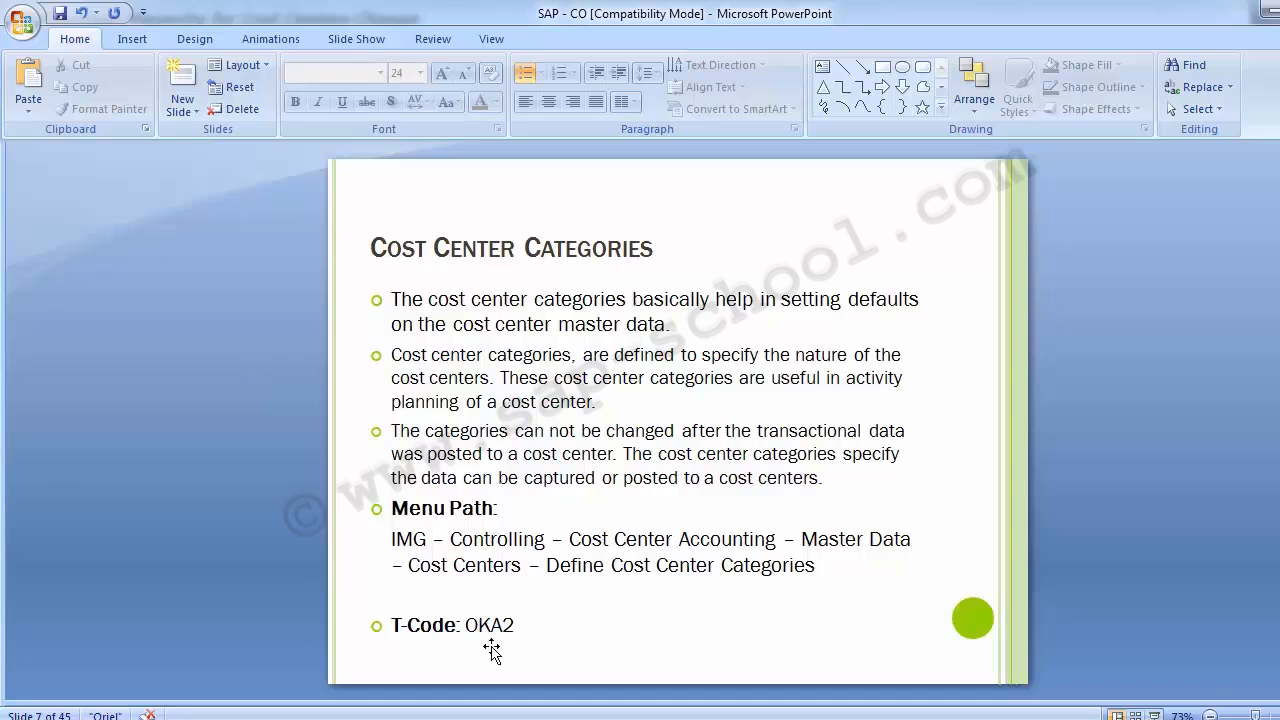
{"action": "mouse_move", "coordinate": [506, 705]}
{"action": "left_click", "coordinate": [615, 636]}
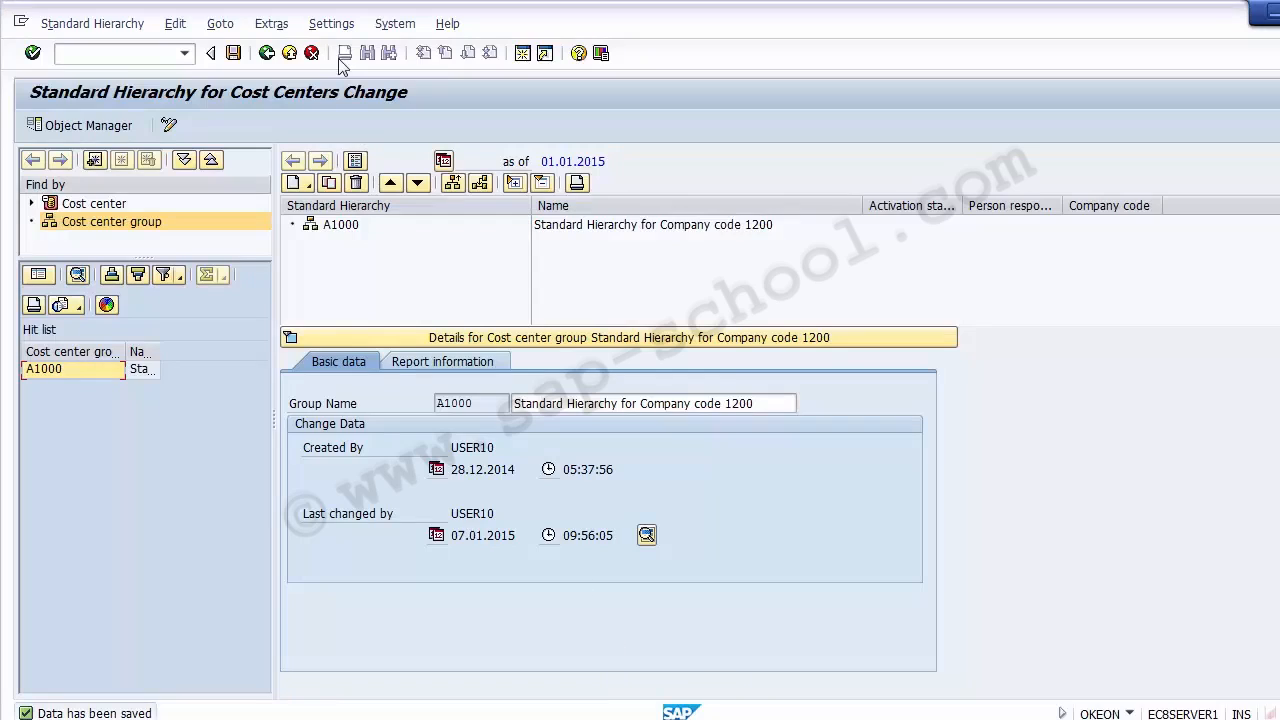
- Leave the standard hierarchy and execute the Define Cost Center Categories activity in the IMG
{"action": "left_click", "coordinate": [267, 53]}
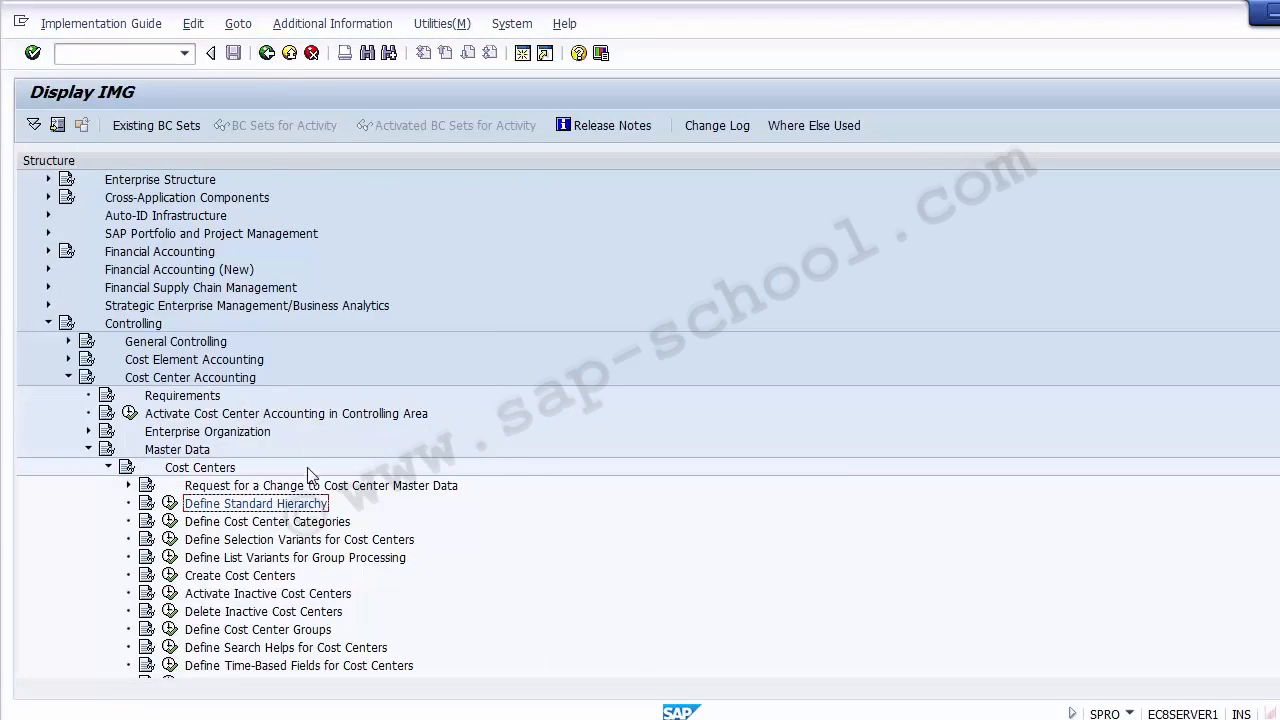
{"action": "left_click", "coordinate": [276, 526]}
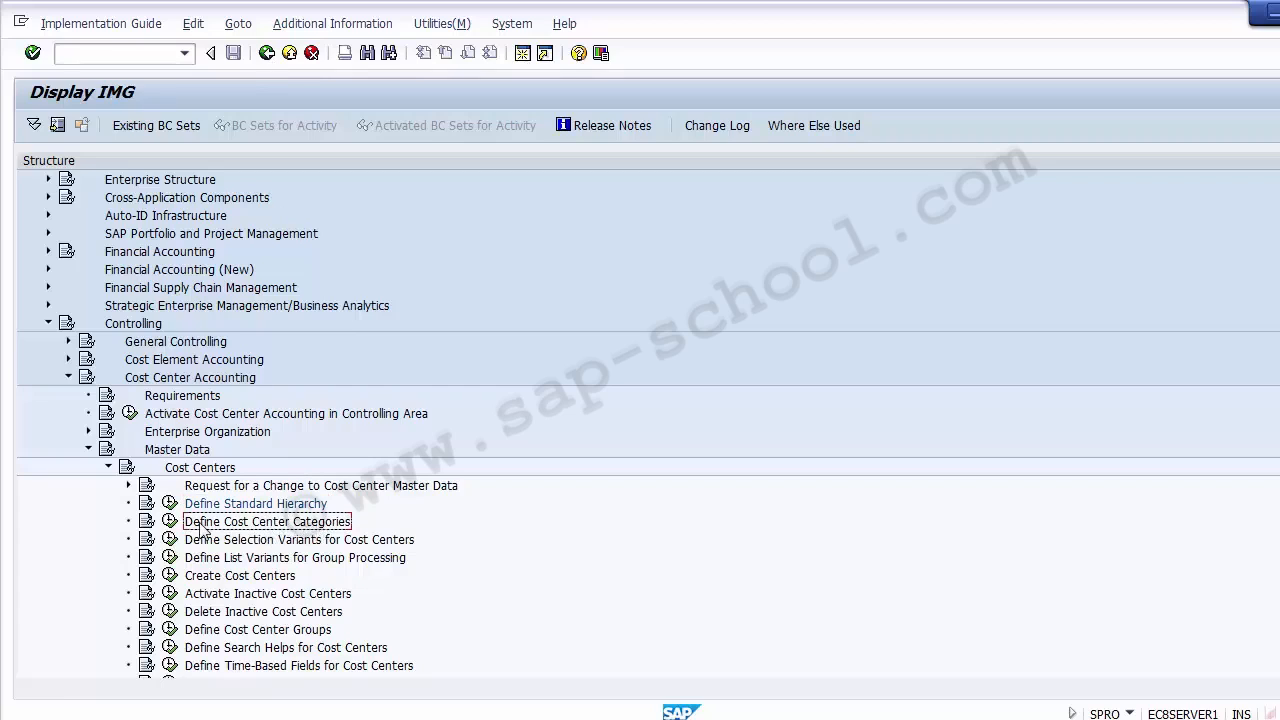
{"action": "left_click", "coordinate": [170, 523]}
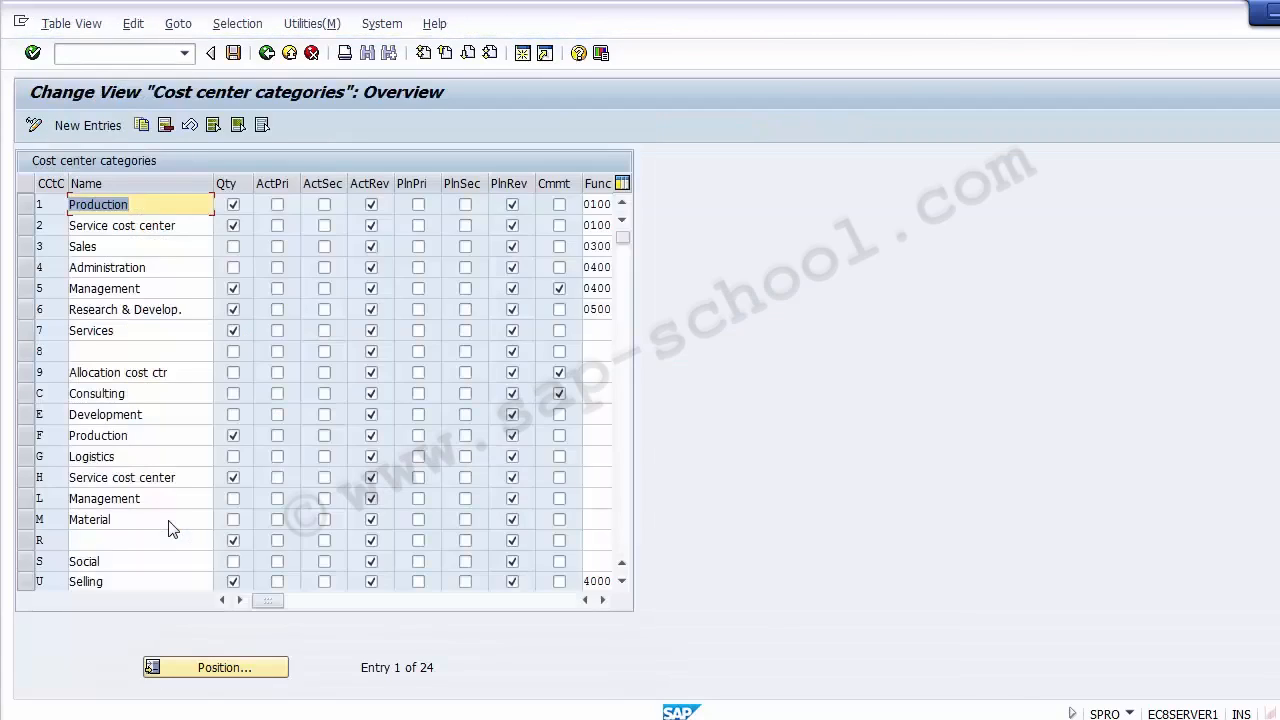
- Examine the names and codes of the existing cost center categories
{"action": "left_click", "coordinate": [141, 225]}
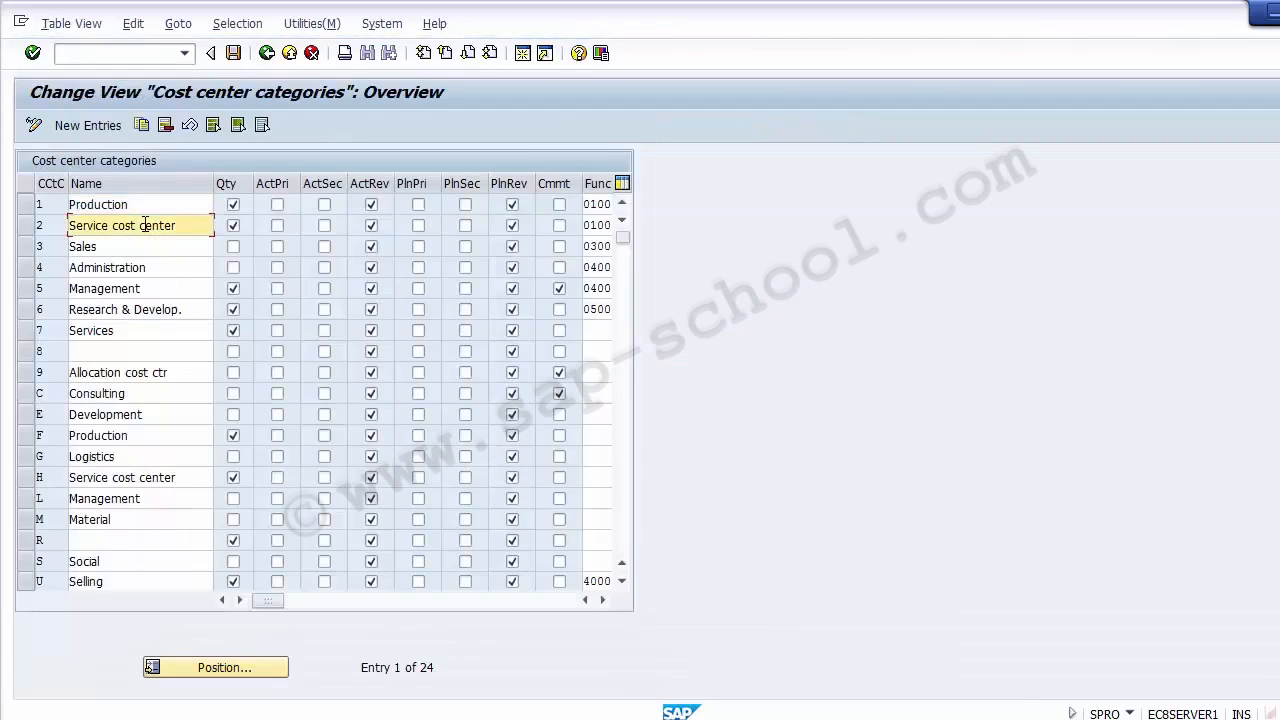
{"action": "left_click", "coordinate": [139, 330]}
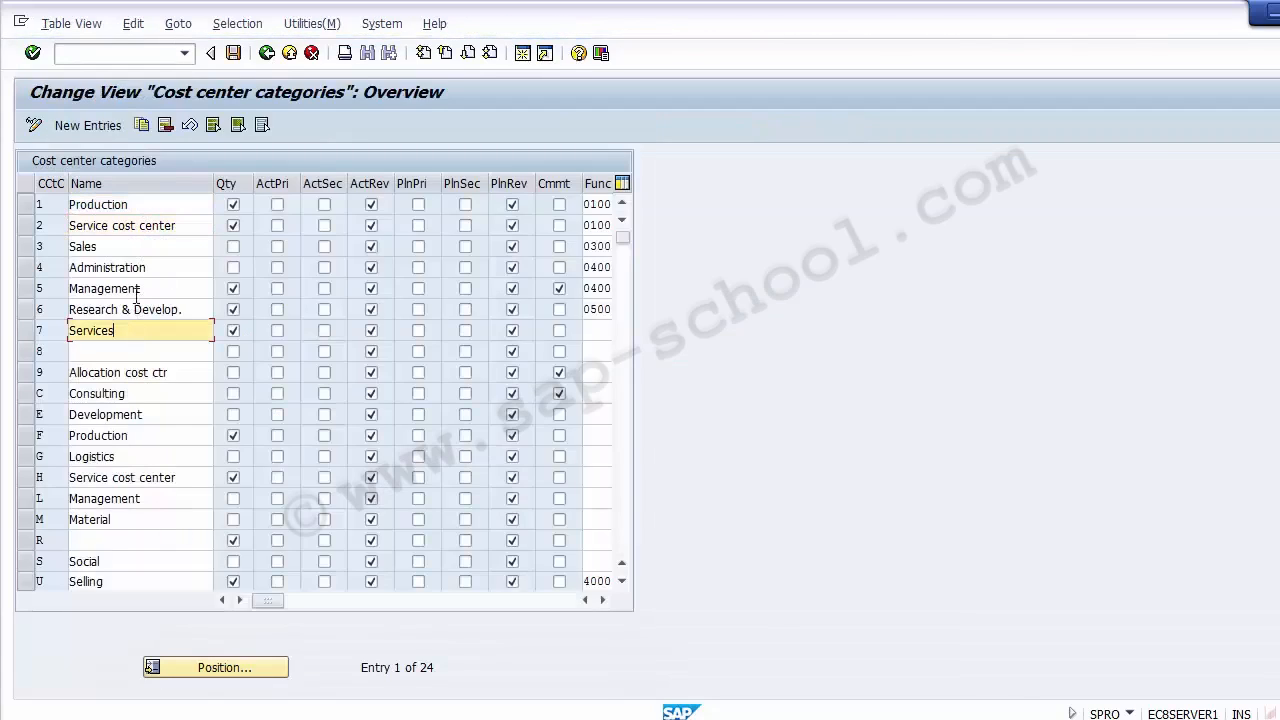
{"action": "left_click", "coordinate": [130, 204]}
{"action": "left_click", "coordinate": [132, 226]}
{"action": "left_click", "coordinate": [133, 247]}
{"action": "left_click", "coordinate": [131, 266]}
{"action": "left_click", "coordinate": [131, 287]}
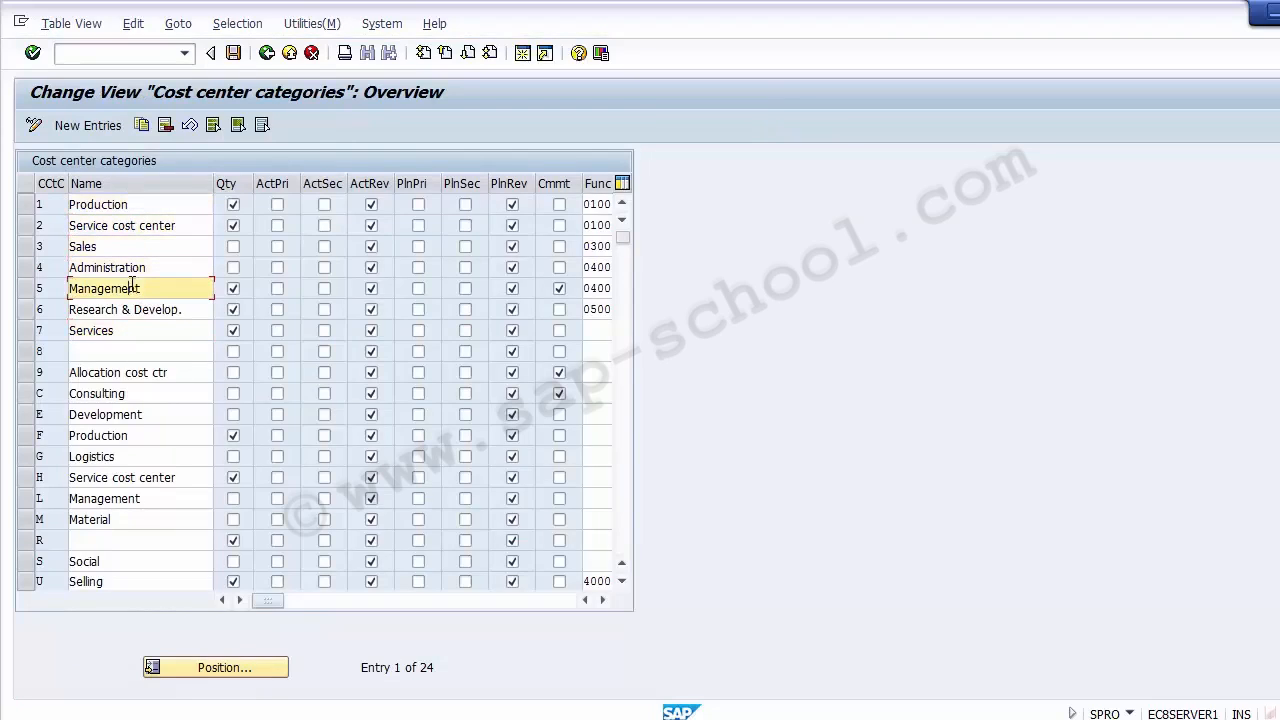
{"action": "left_click", "coordinate": [118, 204]}
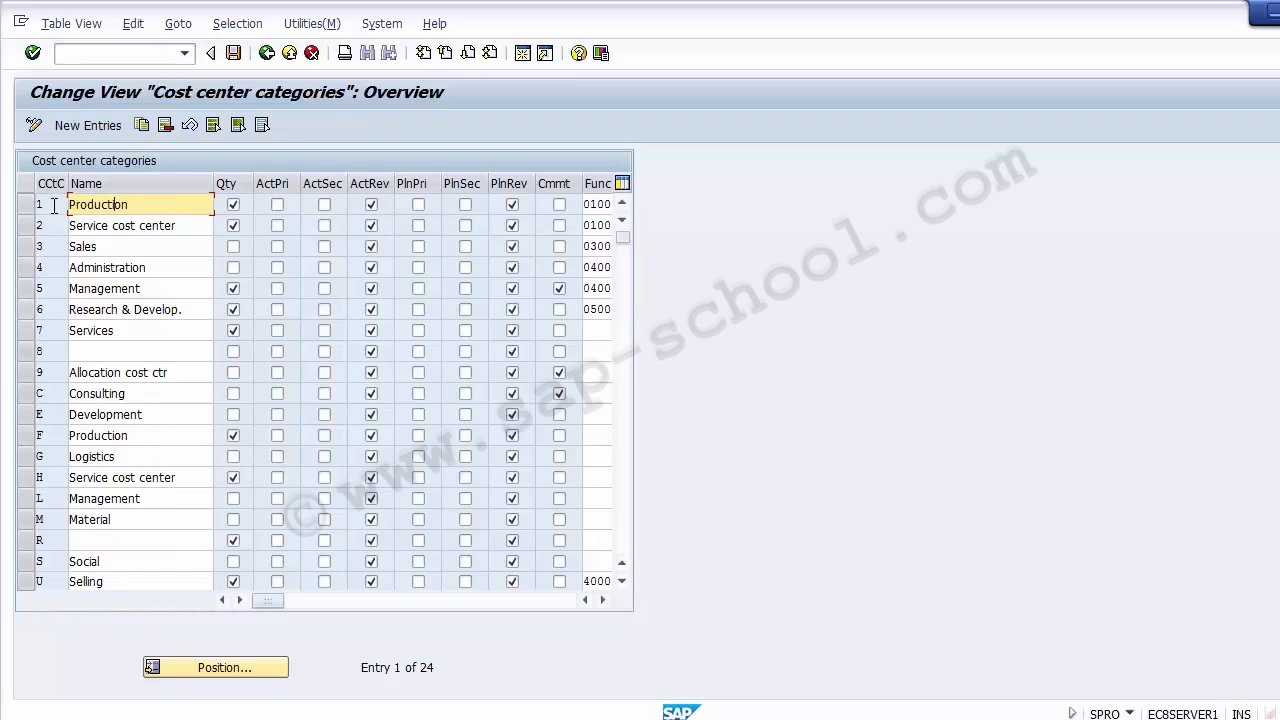
{"action": "left_click", "coordinate": [50, 204]}
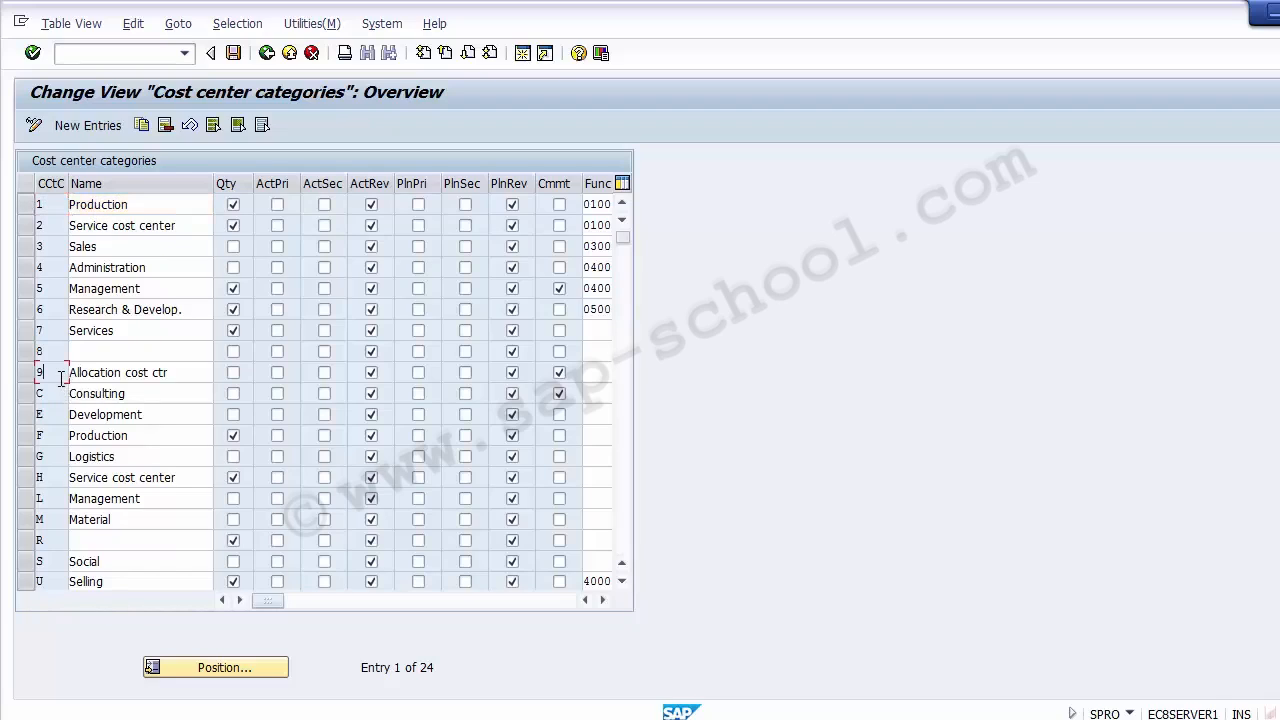
{"action": "left_click", "coordinate": [55, 330]}
{"action": "left_click", "coordinate": [55, 225]}
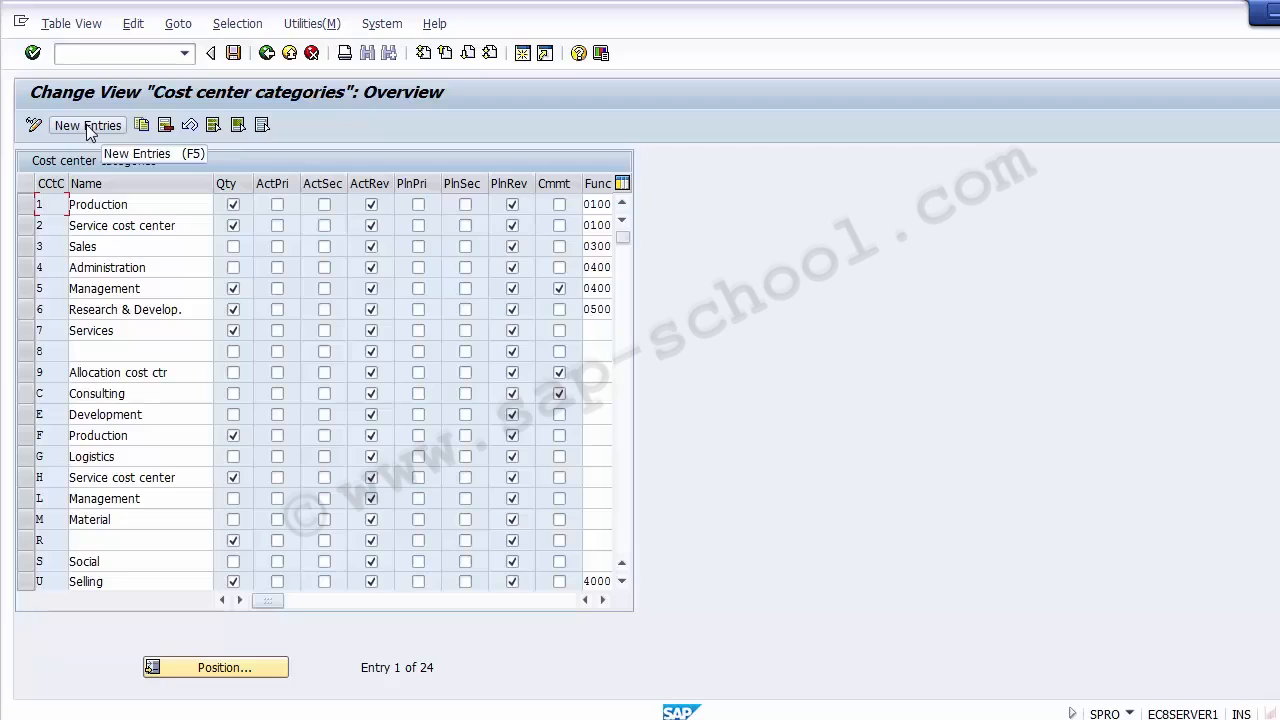
- Start a new cost center category entry with code A and name Logistics
{"action": "left_click", "coordinate": [85, 133]}
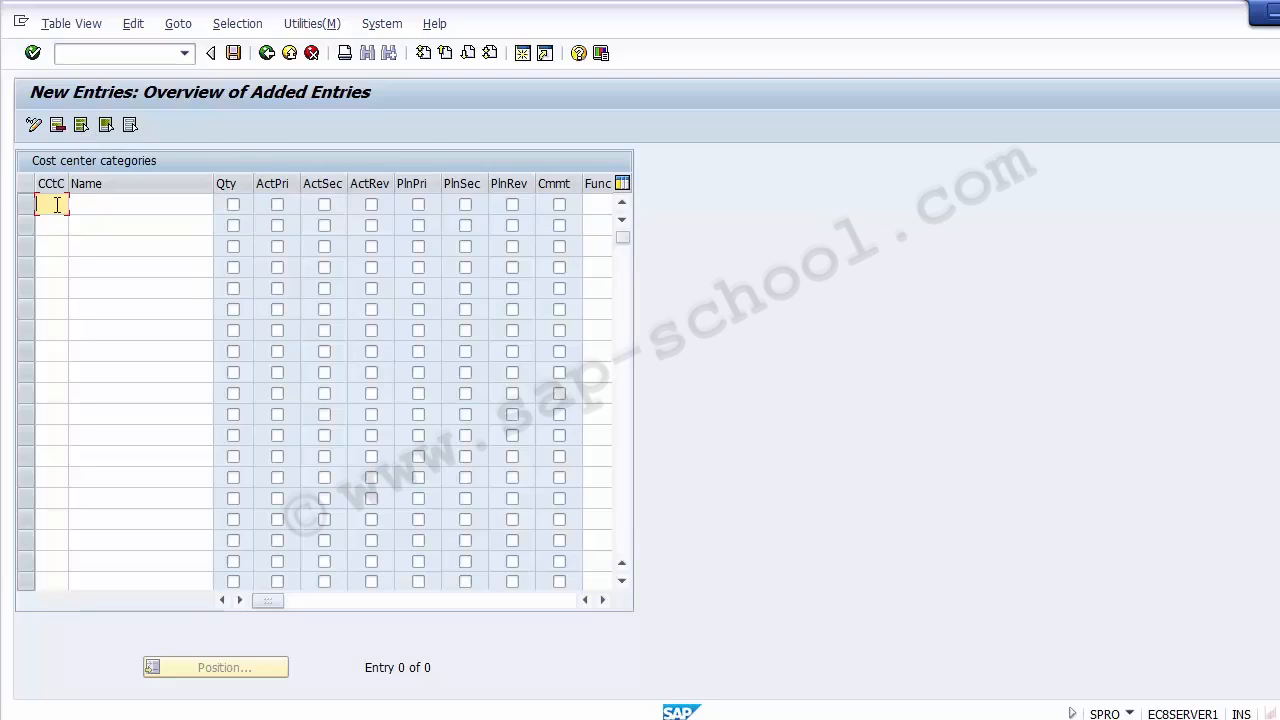
{"action": "type", "text": "A"}
{"action": "left_click", "coordinate": [107, 203]}
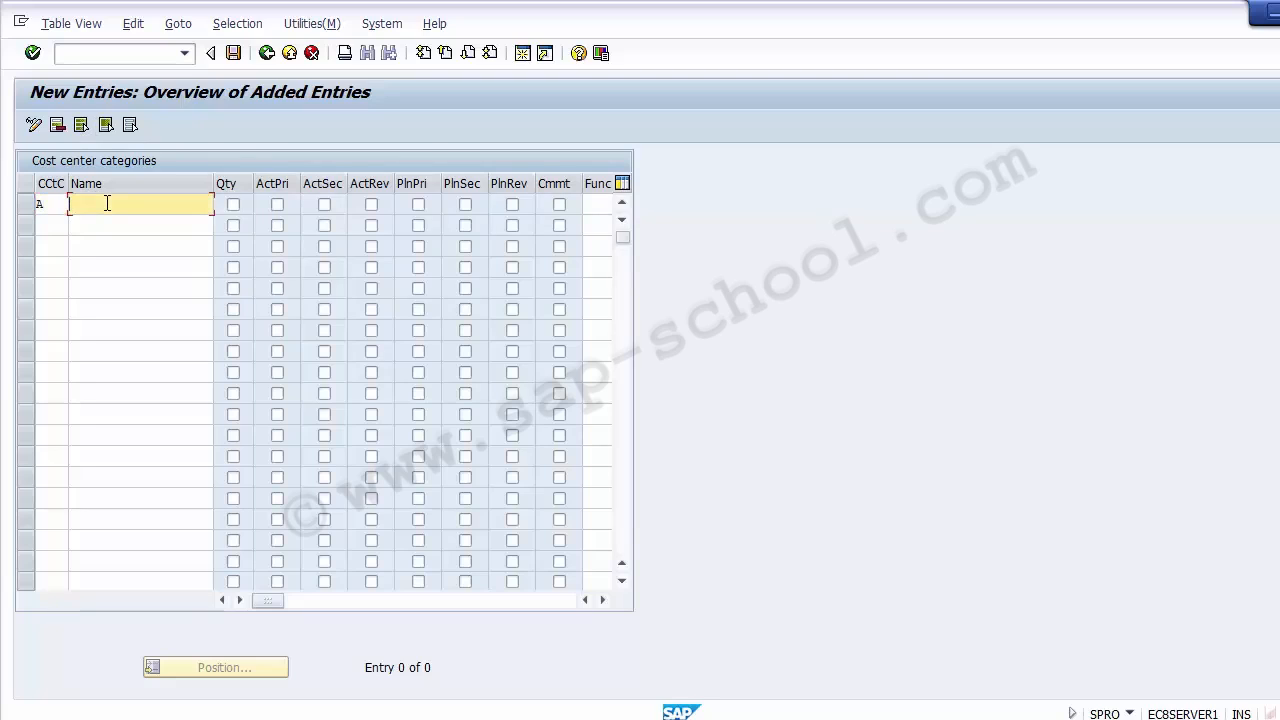
{"action": "type", "text": "Logistics"}
- Set the ActRev and PlnRev indicators for the Logistics category
{"action": "left_click", "coordinate": [230, 203]}
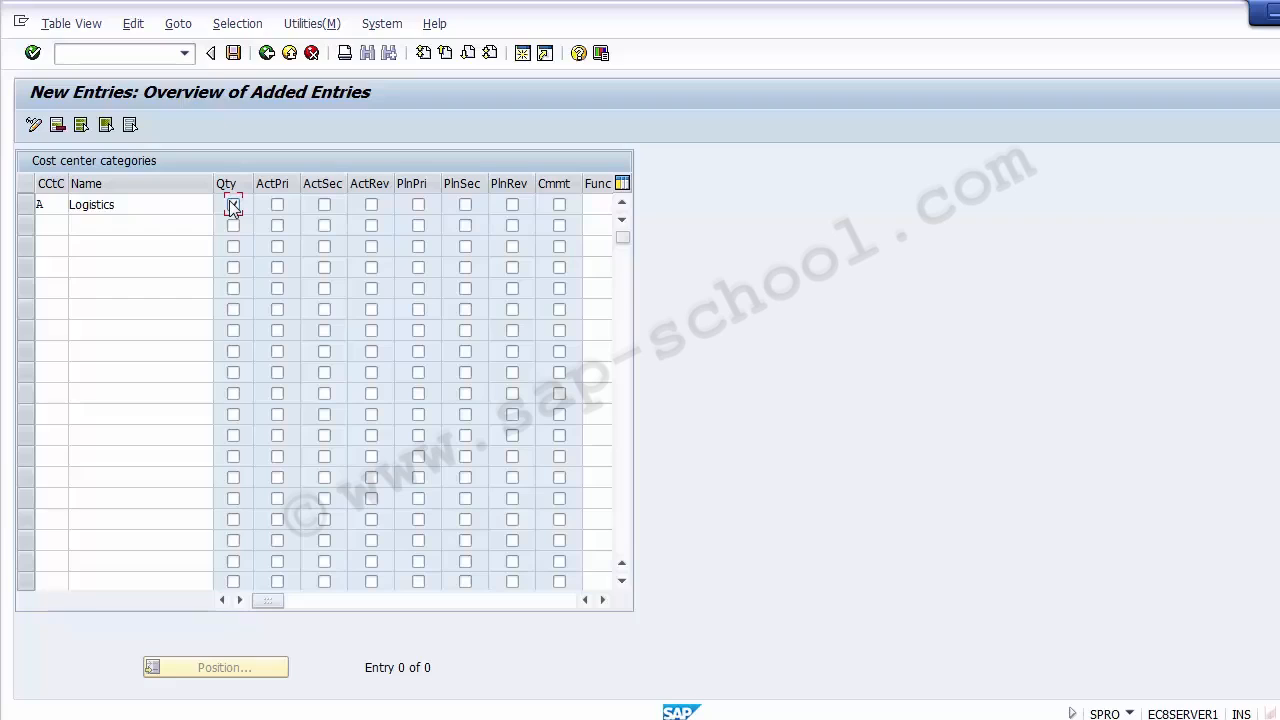
{"action": "left_click", "coordinate": [232, 206]}
{"action": "left_click", "coordinate": [277, 206]}
{"action": "left_click", "coordinate": [277, 206]}
{"action": "left_click", "coordinate": [371, 206]}
{"action": "left_click", "coordinate": [418, 205]}
{"action": "left_click", "coordinate": [371, 205]}
{"action": "left_click", "coordinate": [514, 205]}
- Open the list of possible functional areas for the Logistics category's functional area field
{"action": "left_click", "coordinate": [603, 600]}
{"action": "left_click", "coordinate": [603, 599]}
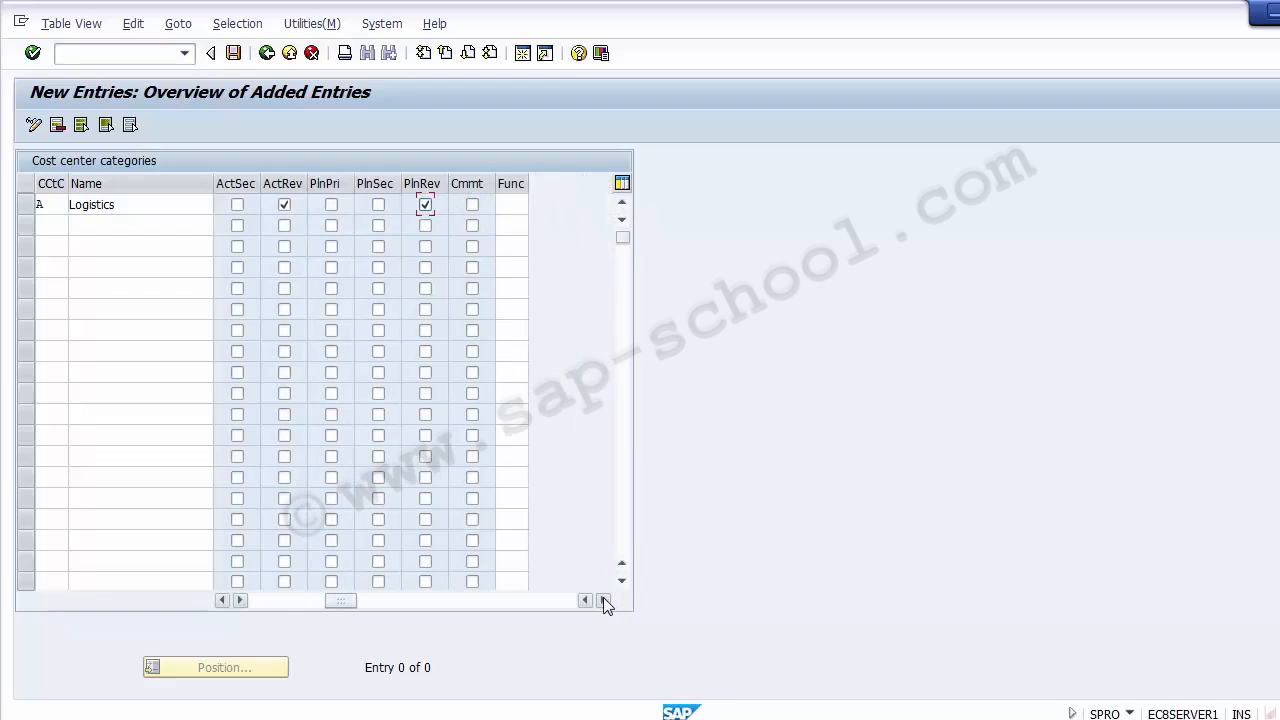
{"action": "left_click", "coordinate": [518, 203]}
{"action": "key", "text": "F4"}
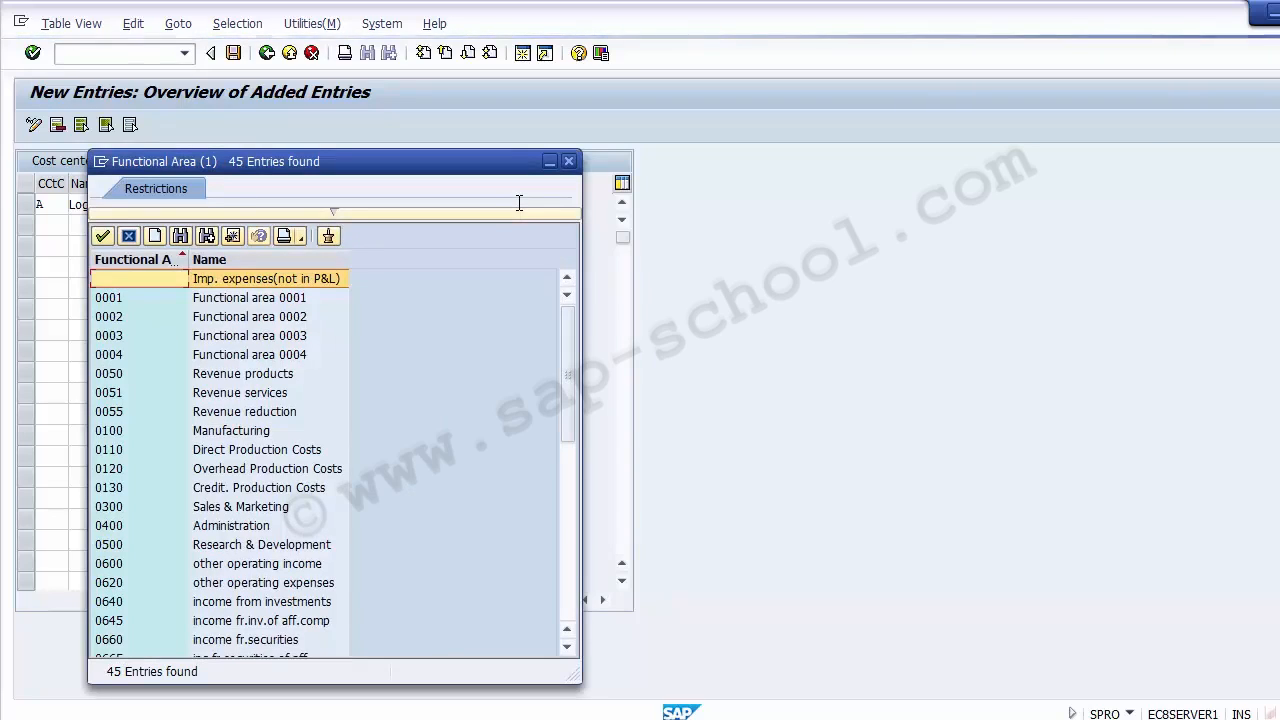
- Examine the codes and names of the available functional areas throughout the list to find a suitable one for Logistics
{"action": "key", "text": "Down"}
{"action": "key", "text": "Down"}
{"action": "key", "text": "Down"}
{"action": "key", "text": "Down"}
{"action": "key", "text": "Down"}
{"action": "key", "text": "Down"}
{"action": "key", "text": "Down"}
{"action": "key", "text": "Down"}
{"action": "key", "text": "Down"}
{"action": "key", "text": "Down"}
{"action": "key", "text": "Down"}
{"action": "key", "text": "Down"}
{"action": "key", "text": "Down"}
{"action": "key", "text": "Down"}
{"action": "key", "text": "Down"}
{"action": "key", "text": "Down"}
{"action": "key", "text": "Down"}
{"action": "key", "text": "Down"}
{"action": "key", "text": "Down"}
{"action": "key", "text": "Down"}
{"action": "key", "text": "Down"}
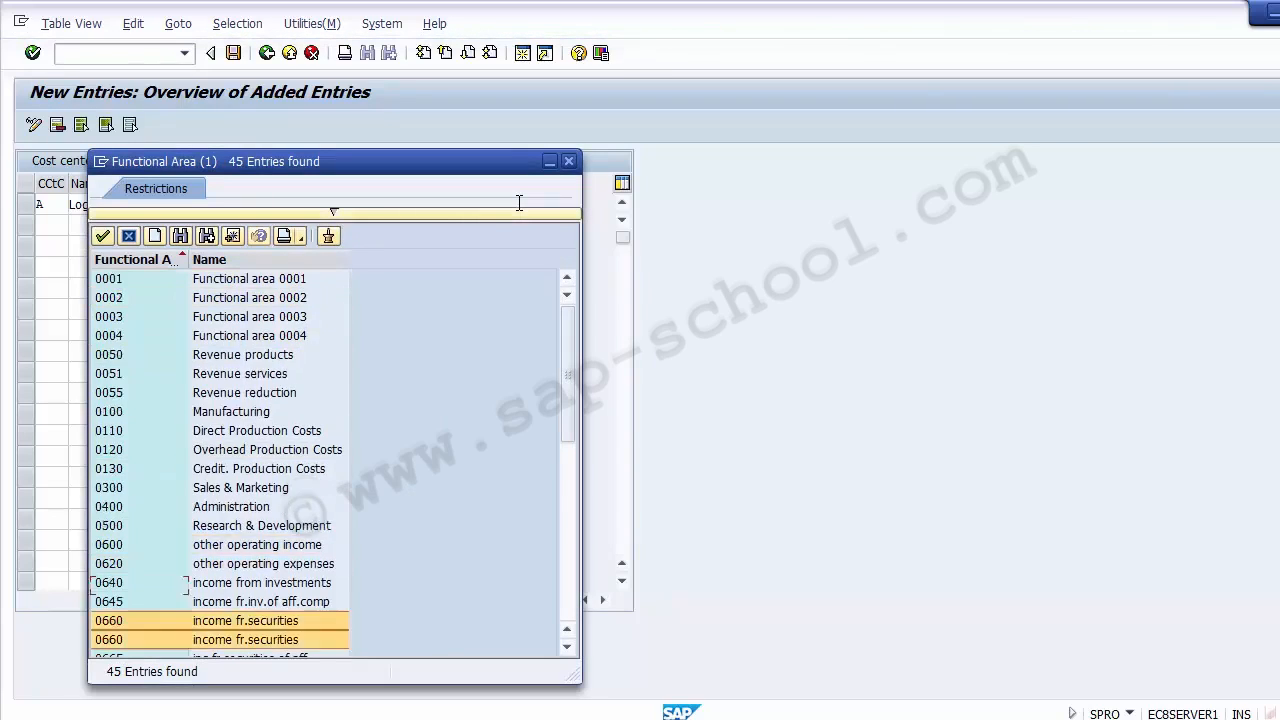
{"action": "key", "text": "Up"}
{"action": "key", "text": "Up"}
{"action": "key", "text": "Up"}
{"action": "key", "text": "Up"}
{"action": "key", "text": "Up"}
{"action": "key", "text": "Up"}
{"action": "key", "text": "Up"}
{"action": "key", "text": "Up"}
{"action": "key", "text": "Up"}
{"action": "key", "text": "Up"}
{"action": "key", "text": "Up"}
{"action": "key", "text": "Up"}
{"action": "key", "text": "Up"}
{"action": "key", "text": "Up"}
{"action": "key", "text": "Up"}
{"action": "key", "text": "Up"}
{"action": "key", "text": "Up"}
{"action": "key", "text": "Up"}
{"action": "key", "text": "Up"}
{"action": "key", "text": "Up"}
{"action": "key", "text": "Up"}
{"action": "key", "text": "Up"}
{"action": "key", "text": "Up"}
{"action": "key", "text": "Up"}
{"action": "key", "text": "Up"}
{"action": "key", "text": "Up"}
{"action": "key", "text": "Up"}
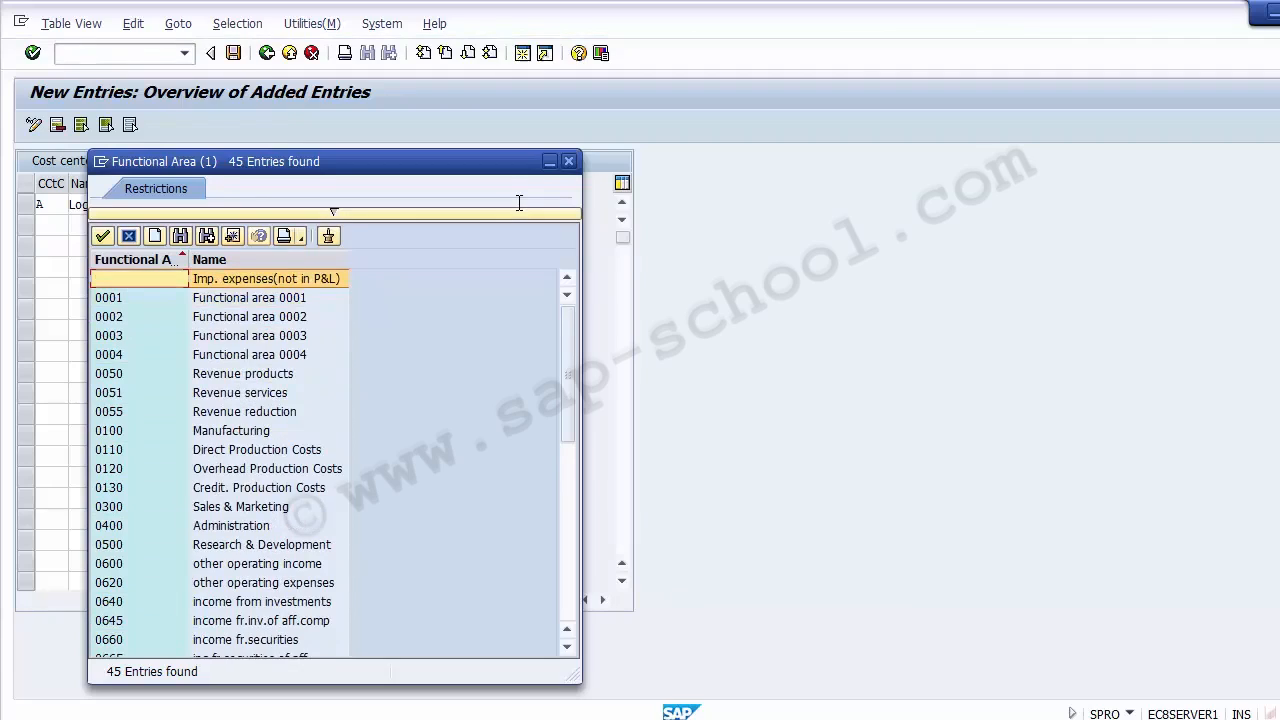
{"action": "key", "text": "Down"}
{"action": "key", "text": "Down"}
{"action": "key", "text": "Down"}
{"action": "key", "text": "Down"}
{"action": "key", "text": "Down"}
{"action": "key", "text": "Down"}
{"action": "key", "text": "Down"}
{"action": "key", "text": "Down"}
{"action": "key", "text": "Down"}
{"action": "key", "text": "Down"}
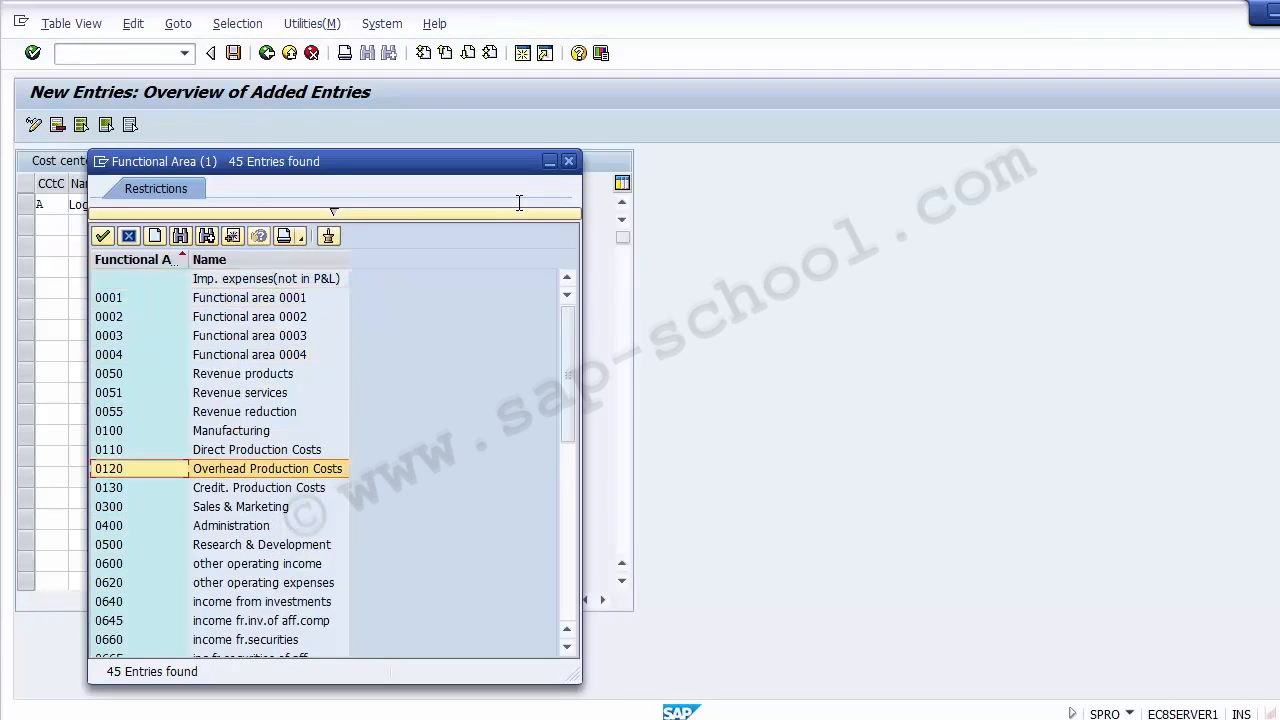
{"action": "key", "text": "Down"}
{"action": "key", "text": "Down"}
{"action": "key", "text": "Down"}
{"action": "key", "text": "Down"}
{"action": "key", "text": "Down"}
{"action": "key", "text": "Down"}
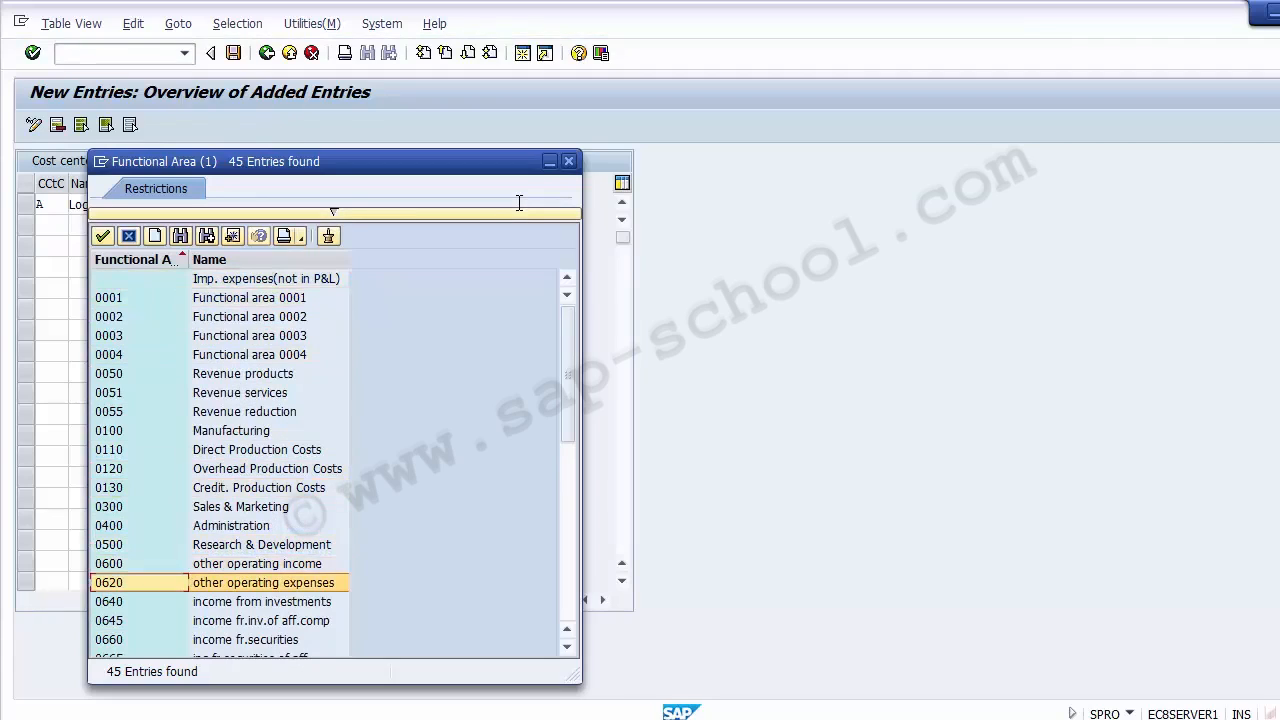
{"action": "key", "text": "Up"}
{"action": "key", "text": "Up"}
{"action": "key", "text": "Up"}
{"action": "key", "text": "Up"}
{"action": "key", "text": "Up"}
{"action": "key", "text": "Up"}
{"action": "key", "text": "Up"}
{"action": "key", "text": "Up"}
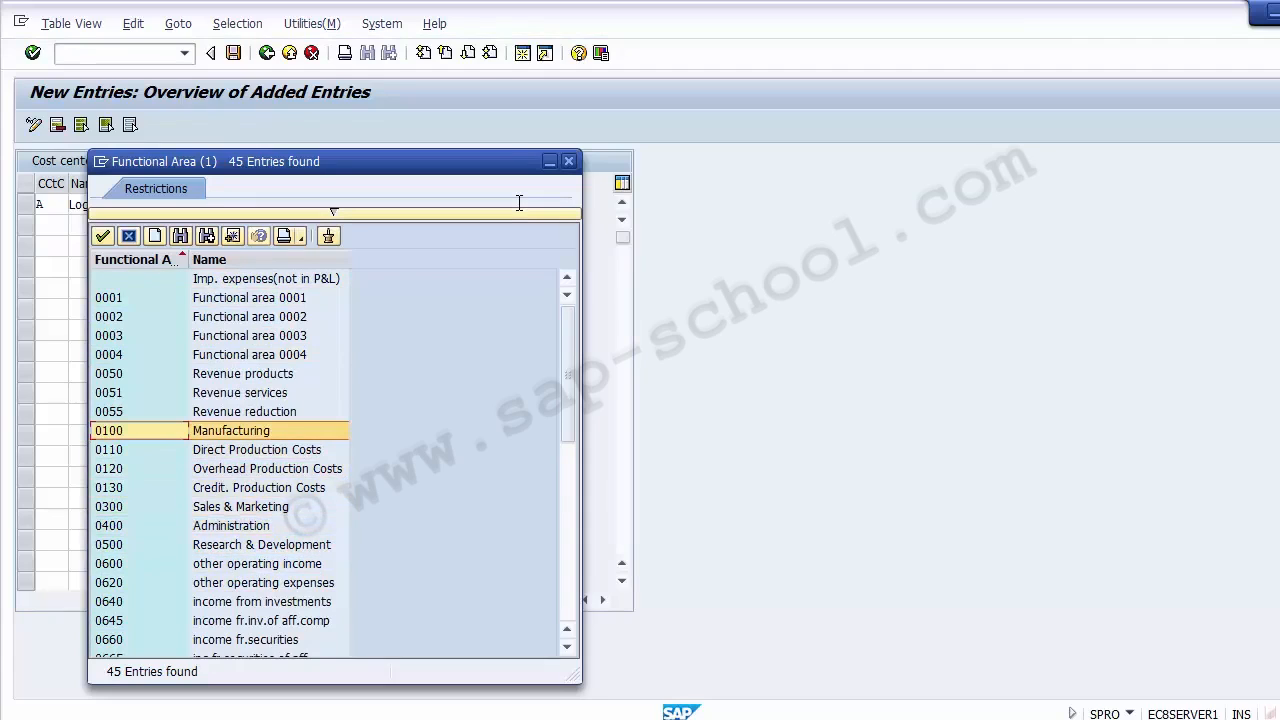
{"action": "key", "text": "Up"}
{"action": "key", "text": "Up"}
{"action": "key", "text": "Down"}
{"action": "key", "text": "Down"}
{"action": "key", "text": "Down"}
{"action": "key", "text": "Down"}
{"action": "key", "text": "Down"}
{"action": "key", "text": "Down"}
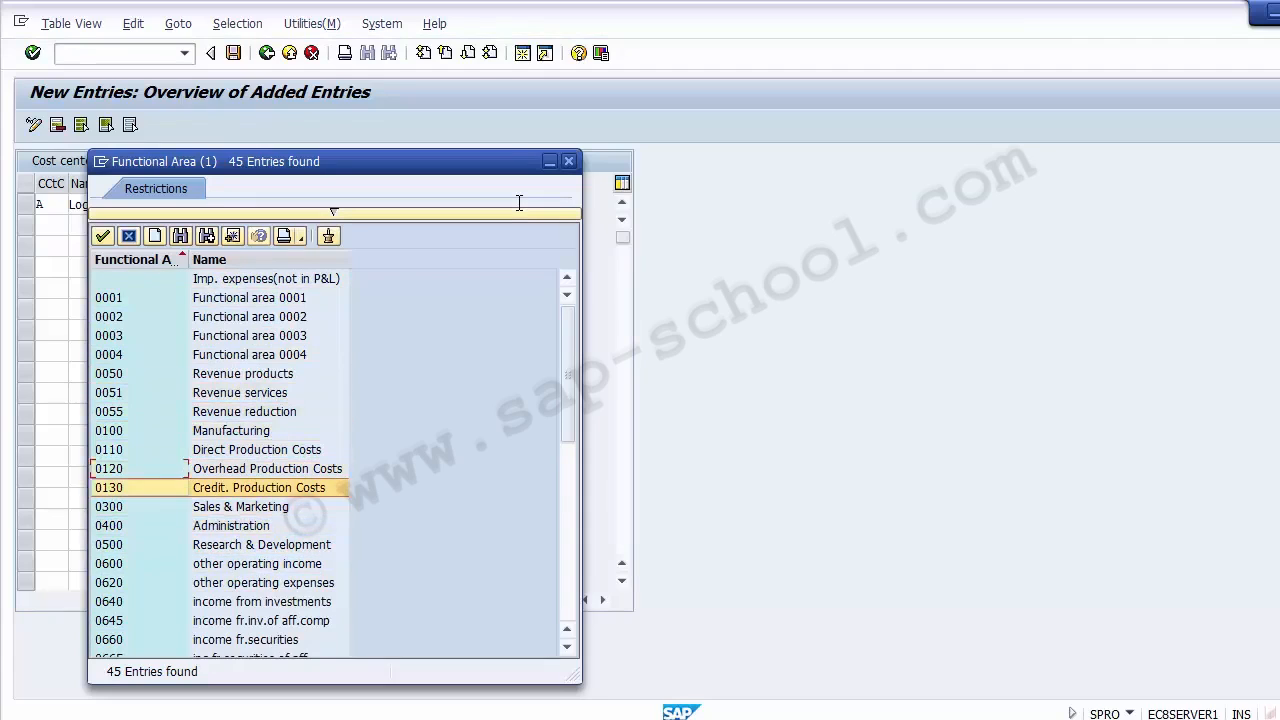
{"action": "key", "text": "Down"}
{"action": "key", "text": "Down"}
{"action": "key", "text": "Down"}
{"action": "key", "text": "Down"}
{"action": "key", "text": "Down"}
{"action": "key", "text": "Down"}
{"action": "key", "text": "Down"}
{"action": "key", "text": "Down"}
{"action": "key", "text": "Down"}
{"action": "key", "text": "Down"}
{"action": "key", "text": "Down"}
{"action": "key", "text": "Down"}
{"action": "key", "text": "Down"}
{"action": "key", "text": "Down"}
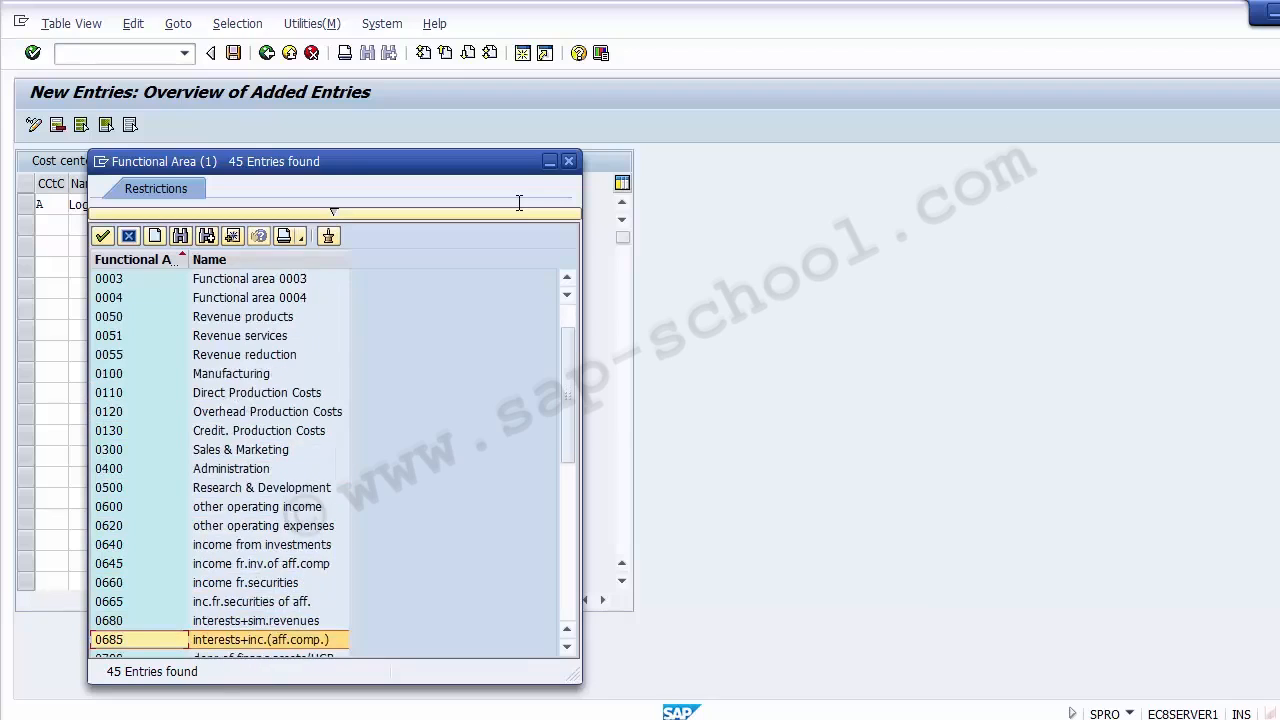
{"action": "key", "text": "Down"}
{"action": "key", "text": "Down"}
{"action": "key", "text": "Down"}
{"action": "key", "text": "Down"}
{"action": "key", "text": "Down"}
{"action": "key", "text": "Down"}
{"action": "key", "text": "Down"}
{"action": "key", "text": "Down"}
{"action": "key", "text": "Down"}
{"action": "key", "text": "Down"}
{"action": "key", "text": "Down"}
{"action": "key", "text": "Down"}
{"action": "key", "text": "Down"}
{"action": "key", "text": "Down"}
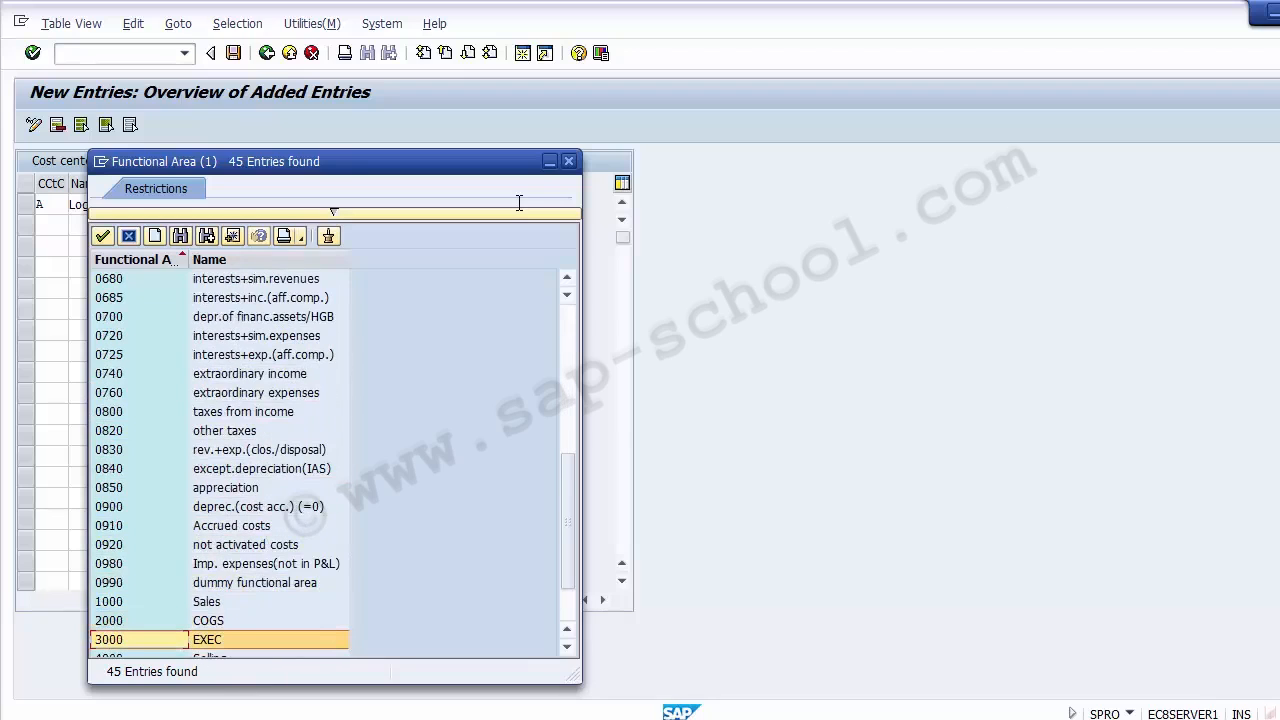
{"action": "key", "text": "Up"}
{"action": "key", "text": "Down"}
{"action": "key", "text": "Down"}
{"action": "key", "text": "Down"}
{"action": "key", "text": "Down"}
{"action": "key", "text": "Down"}
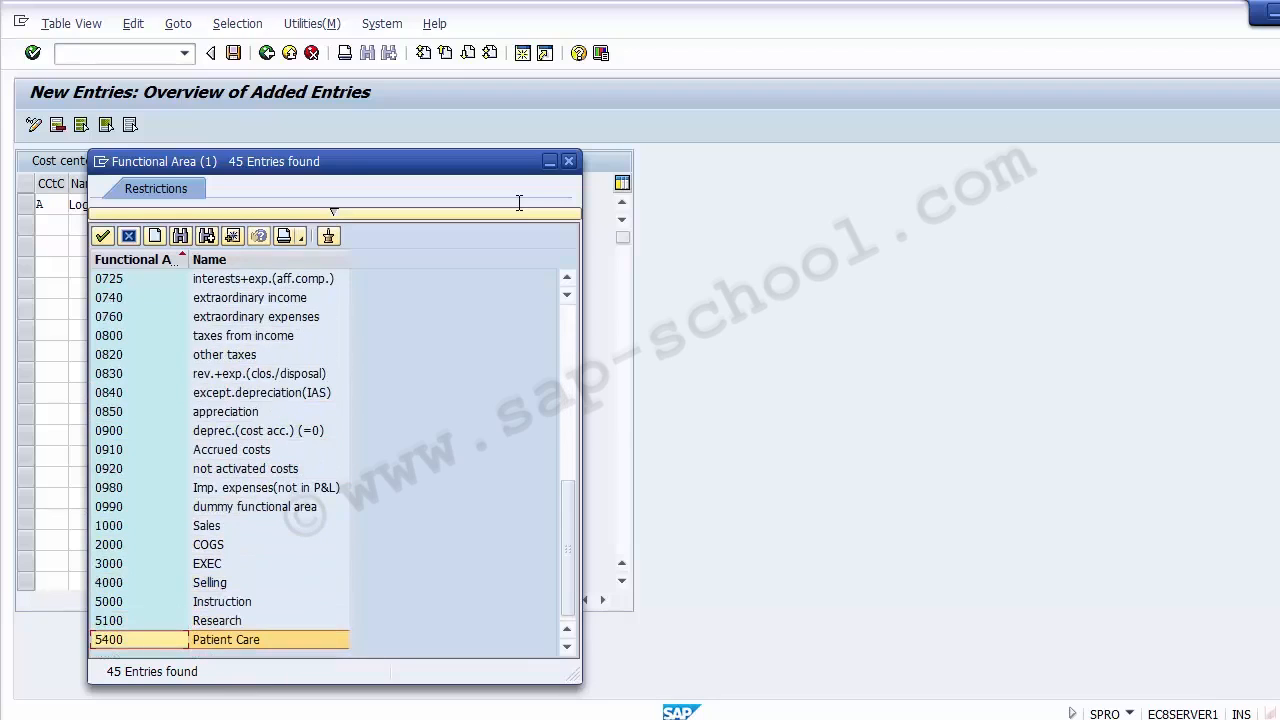
{"action": "key", "text": "Up"}
{"action": "key", "text": "Up"}
{"action": "key", "text": "Up"}
{"action": "key", "text": "Up"}
{"action": "key", "text": "Up"}
{"action": "key", "text": "Up"}
{"action": "key", "text": "Up"}
{"action": "key", "text": "Up"}
{"action": "key", "text": "Up"}
{"action": "key", "text": "Up"}
{"action": "key", "text": "Up"}
{"action": "key", "text": "Up"}
{"action": "key", "text": "Up"}
{"action": "key", "text": "Up"}
{"action": "key", "text": "Up"}
{"action": "key", "text": "Up"}
{"action": "key", "text": "Up"}
{"action": "key", "text": "Up"}
{"action": "key", "text": "Up"}
{"action": "key", "text": "Up"}
{"action": "key", "text": "Up"}
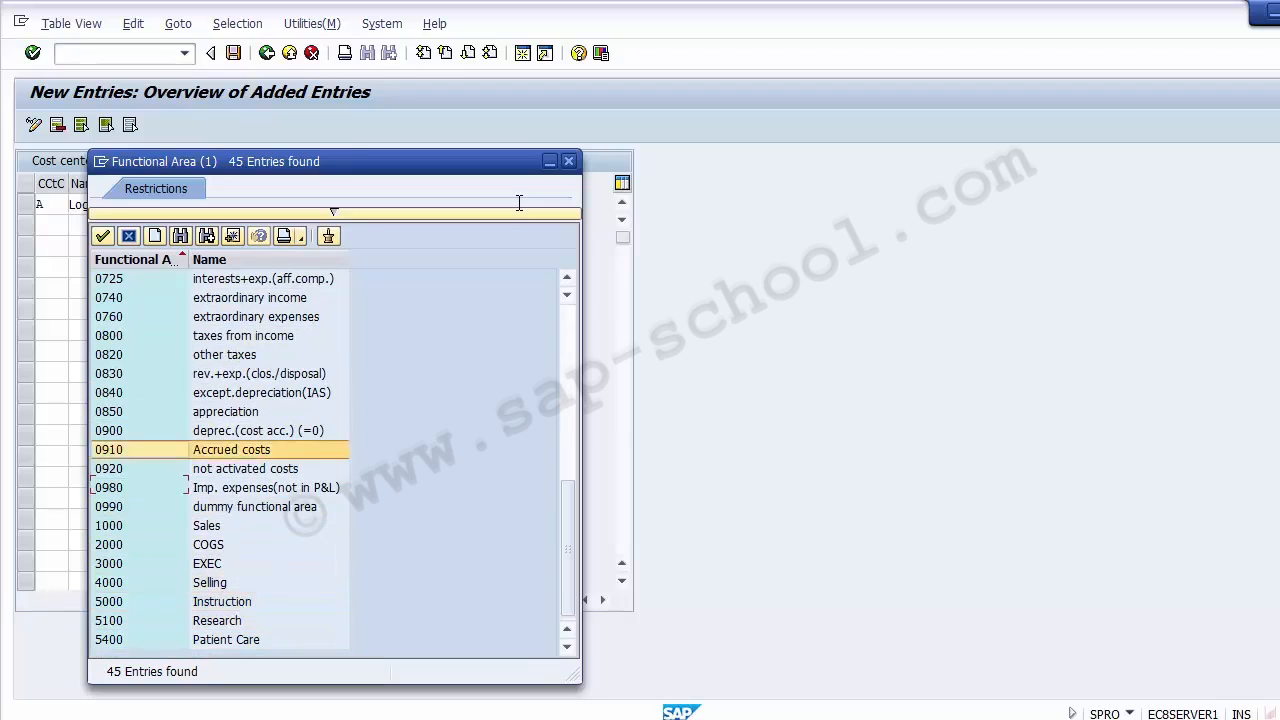
- Assign functional area 0100 Manufacturing to the Logistics cost center category
{"action": "key", "text": "Up"}
{"action": "key", "text": "Up"}
{"action": "key", "text": "Up"}
{"action": "key", "text": "Up"}
{"action": "key", "text": "Up"}
{"action": "key", "text": "Up"}
{"action": "key", "text": "Up"}
{"action": "key", "text": "Up"}
{"action": "key", "text": "Up"}
{"action": "key", "text": "Up"}
{"action": "key", "text": "Up"}
{"action": "key", "text": "Up"}
{"action": "key", "text": "Up"}
{"action": "key", "text": "Up"}
{"action": "key", "text": "Up"}
{"action": "key", "text": "Up"}
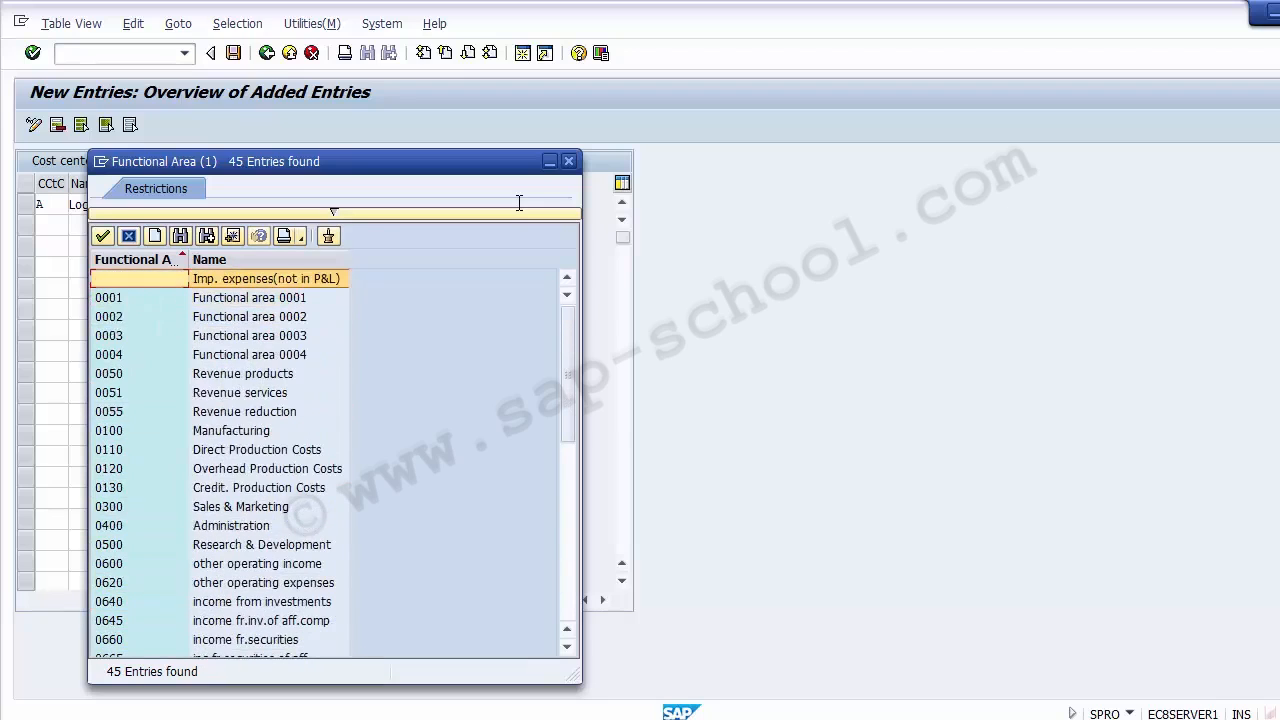
{"action": "key", "text": "Down"}
{"action": "key", "text": "Down"}
{"action": "key", "text": "Down"}
{"action": "key", "text": "Down"}
{"action": "key", "text": "Down"}
{"action": "key", "text": "Down"}
{"action": "key", "text": "Down"}
{"action": "key", "text": "Down"}
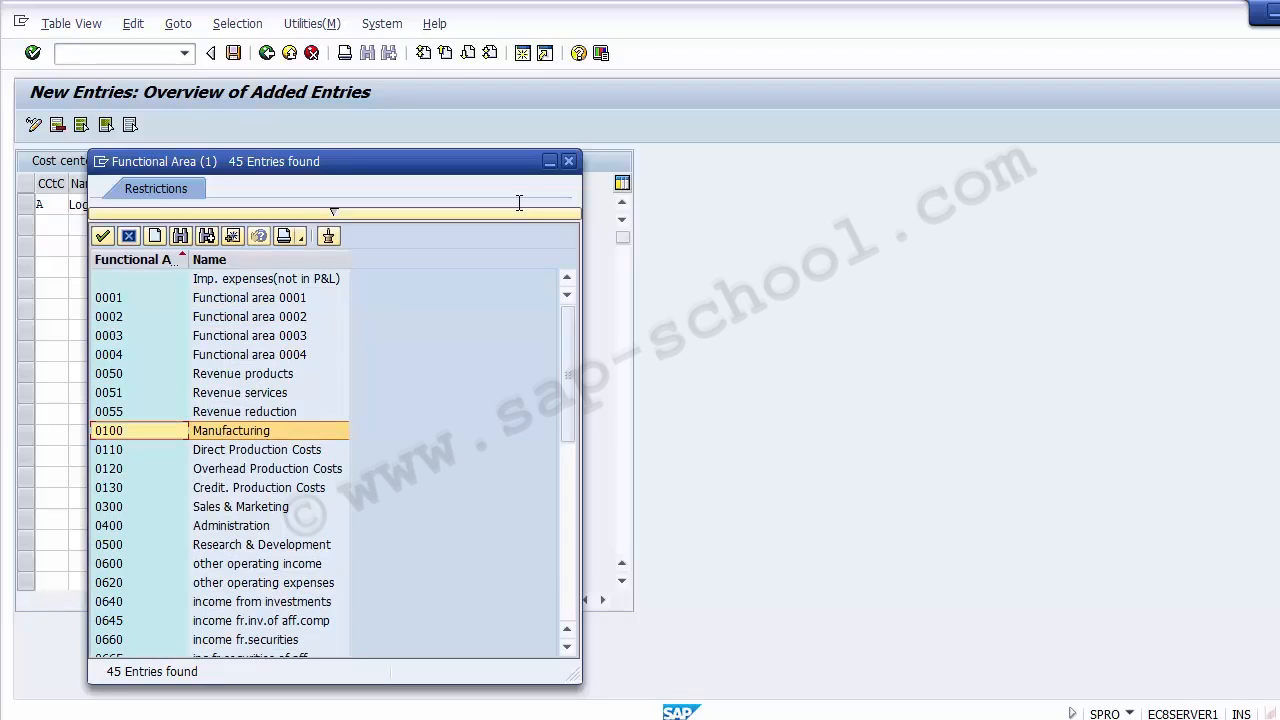
{"action": "key", "text": "Down"}
{"action": "key", "text": "Down"}
{"action": "key", "text": "Down"}
{"action": "key", "text": "Down"}
{"action": "key", "text": "Down"}
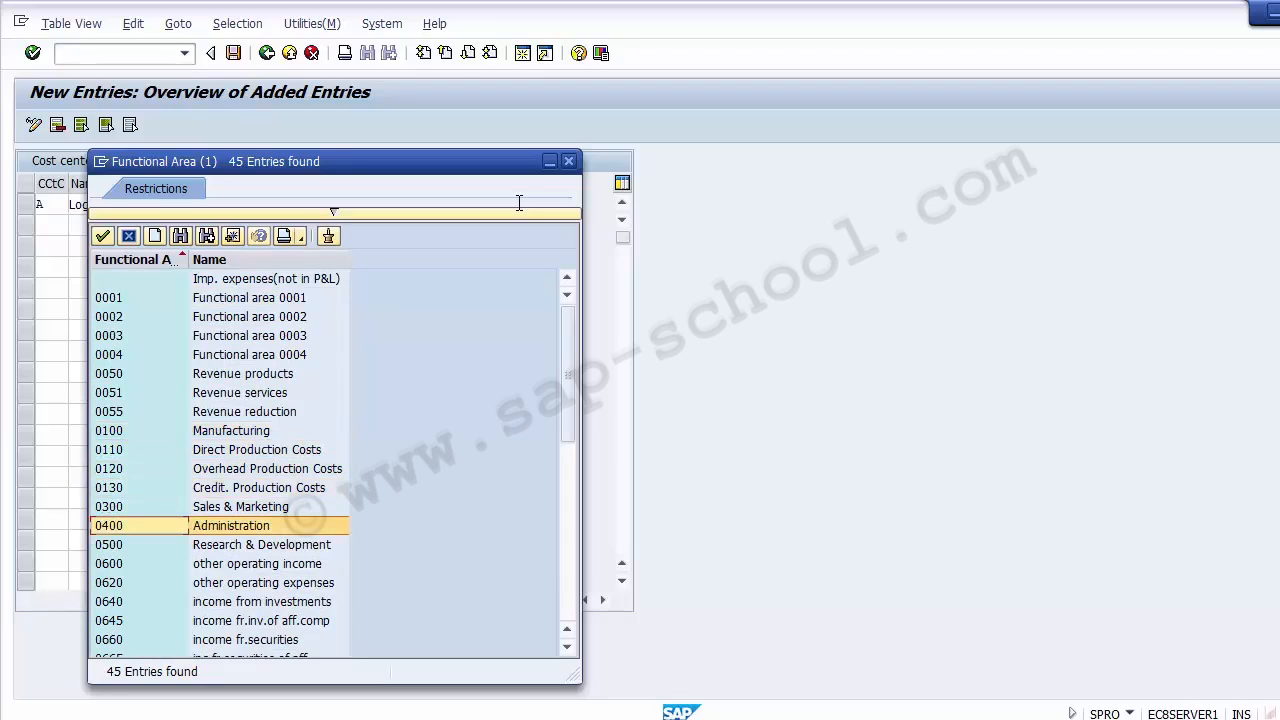
{"action": "key", "text": "Up"}
{"action": "key", "text": "Up"}
{"action": "key", "text": "Up"}
{"action": "key", "text": "Up"}
{"action": "key", "text": "Up"}
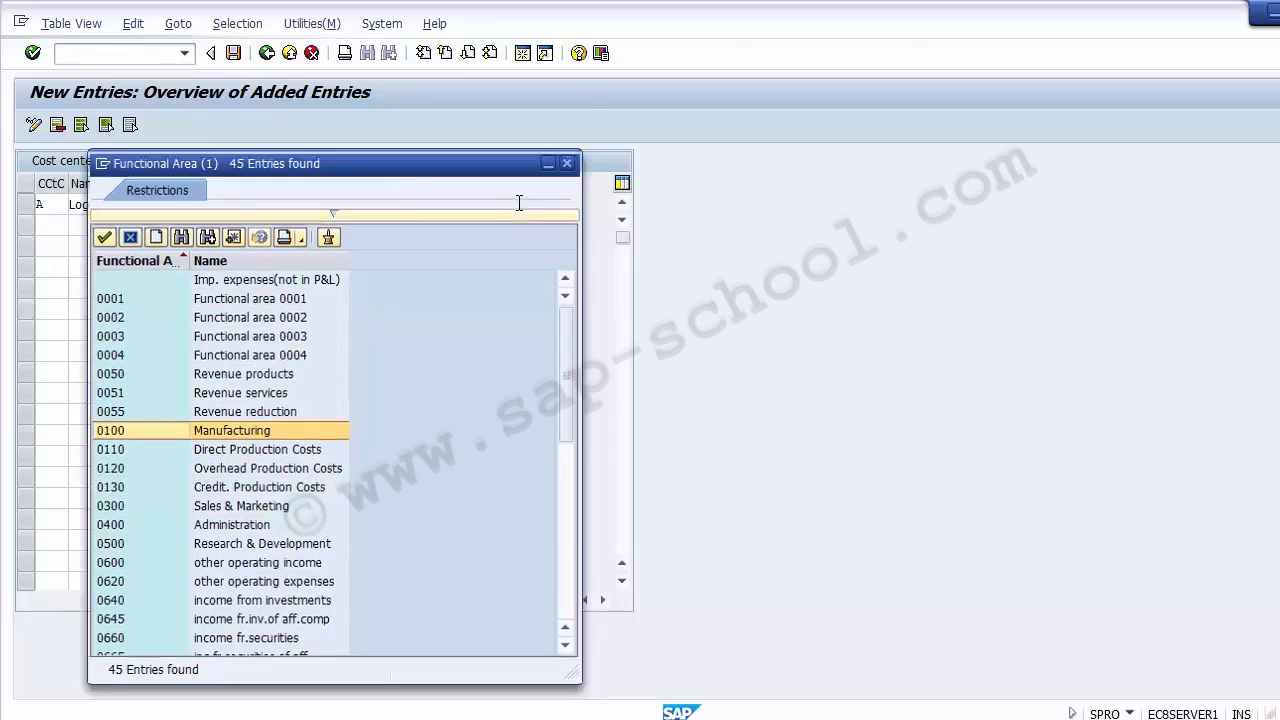
{"action": "key", "text": "Return"}
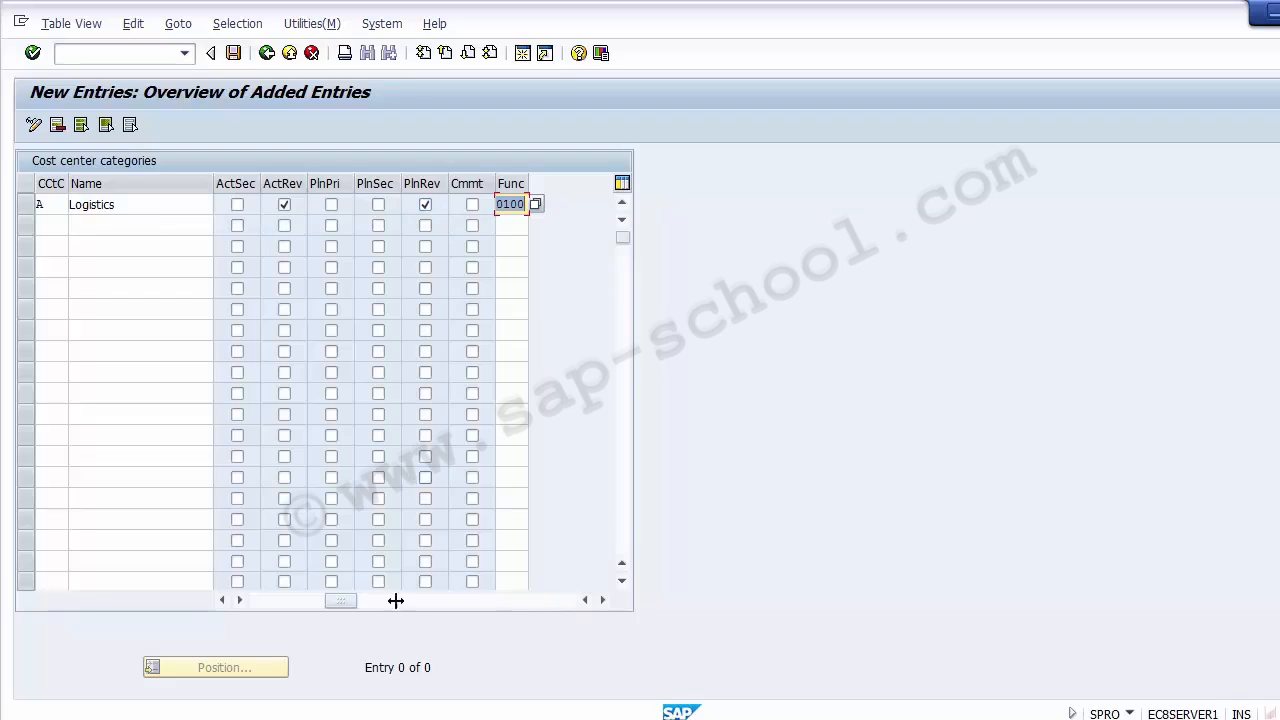
- Save the new Logistics category and check its row A in the cost center categories overview before leaving it
{"action": "left_click", "coordinate": [267, 599]}
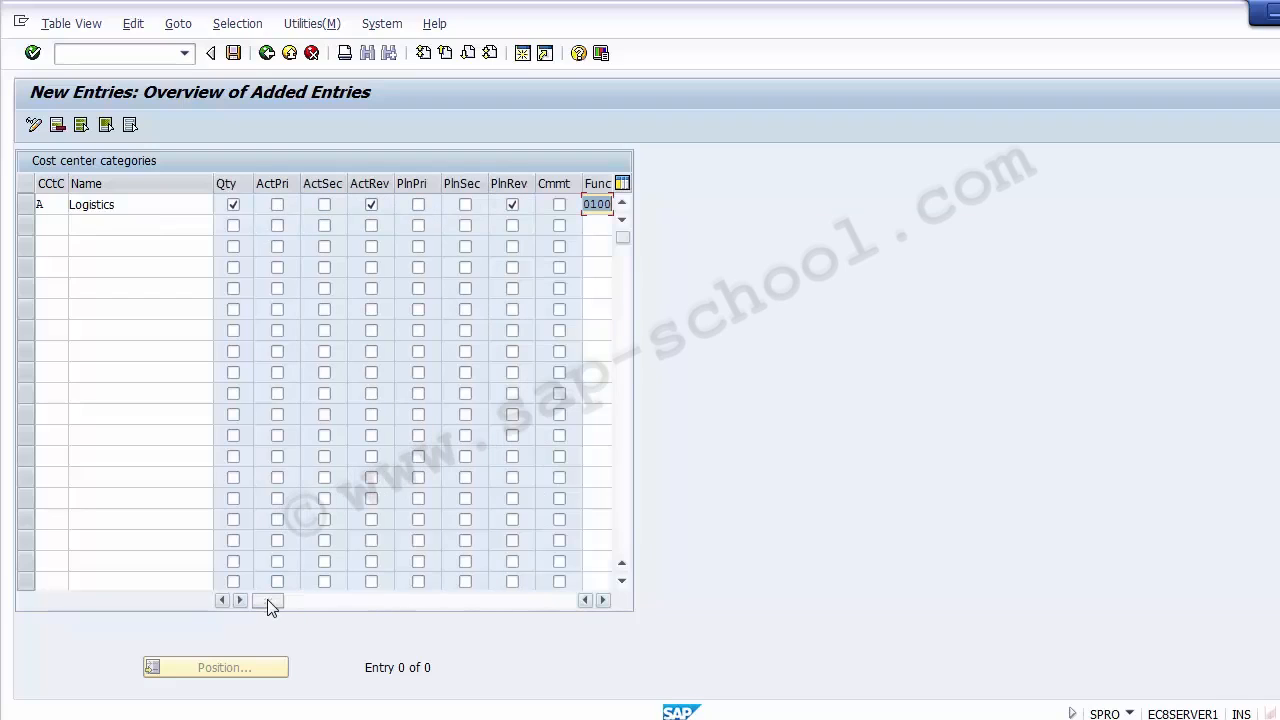
{"action": "left_click", "coordinate": [237, 58]}
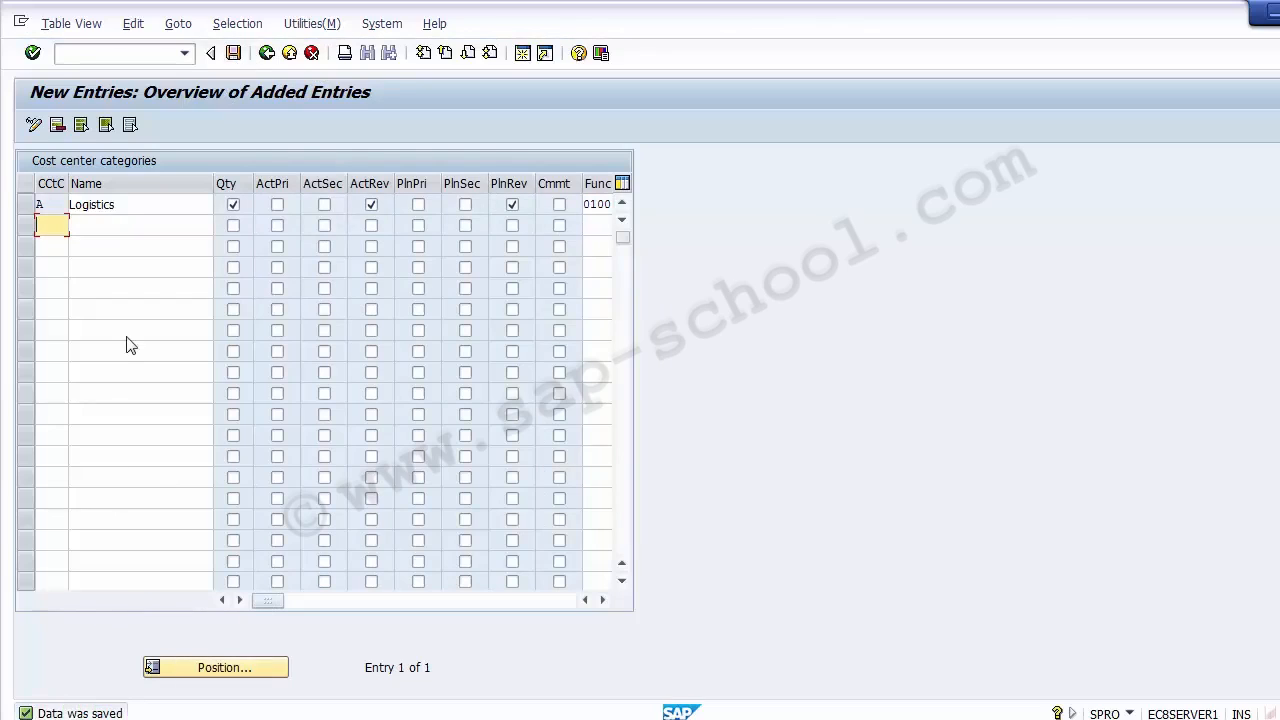
{"action": "left_click", "coordinate": [267, 55]}
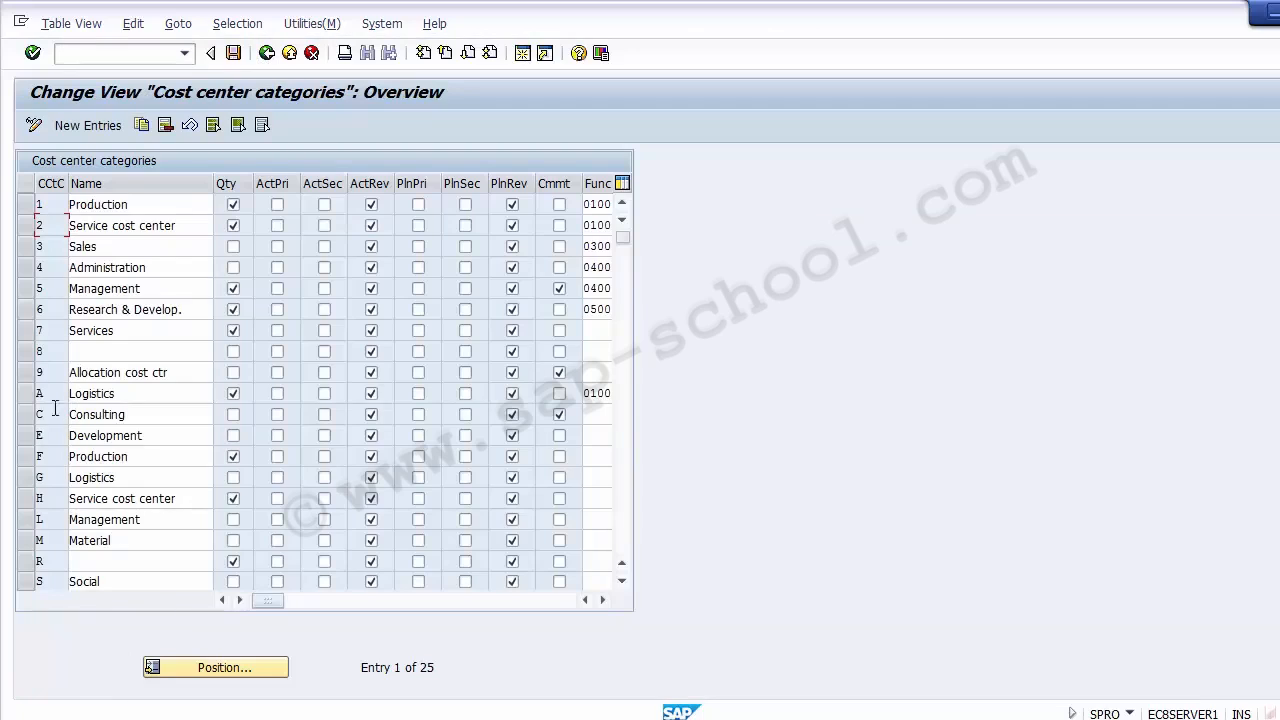
{"action": "left_click", "coordinate": [26, 395]}
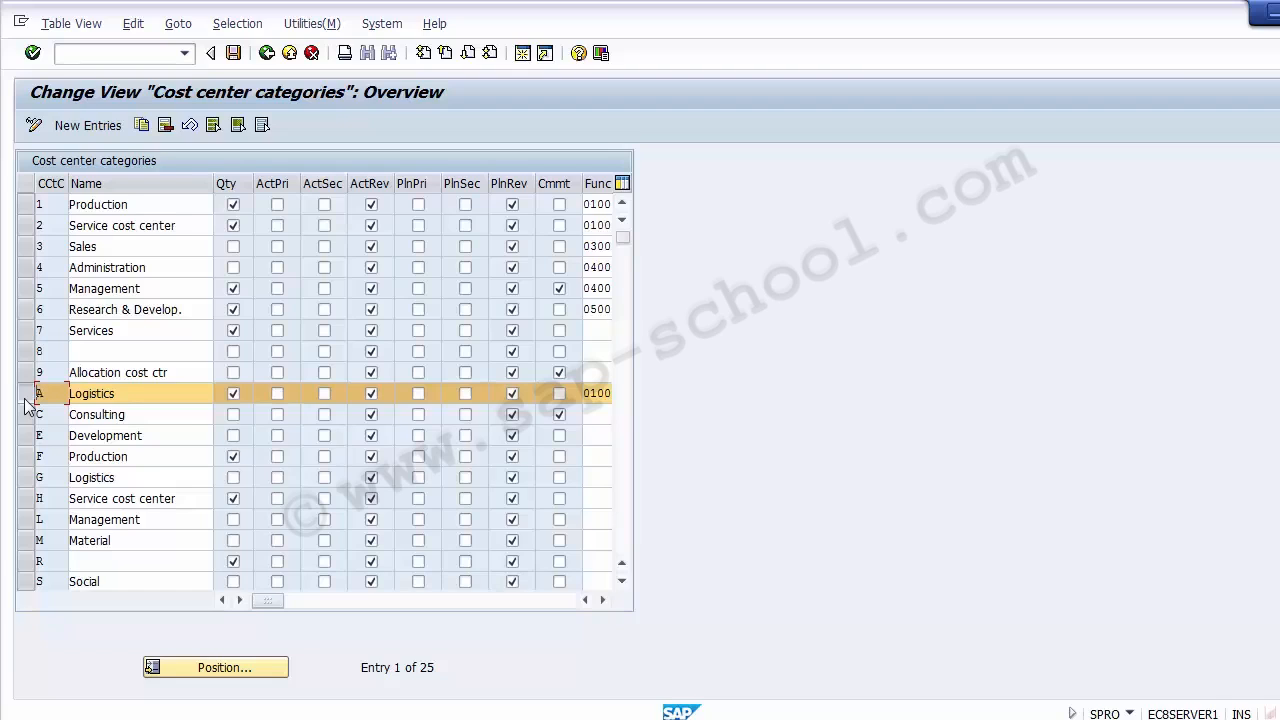
{"action": "left_click", "coordinate": [267, 54]}
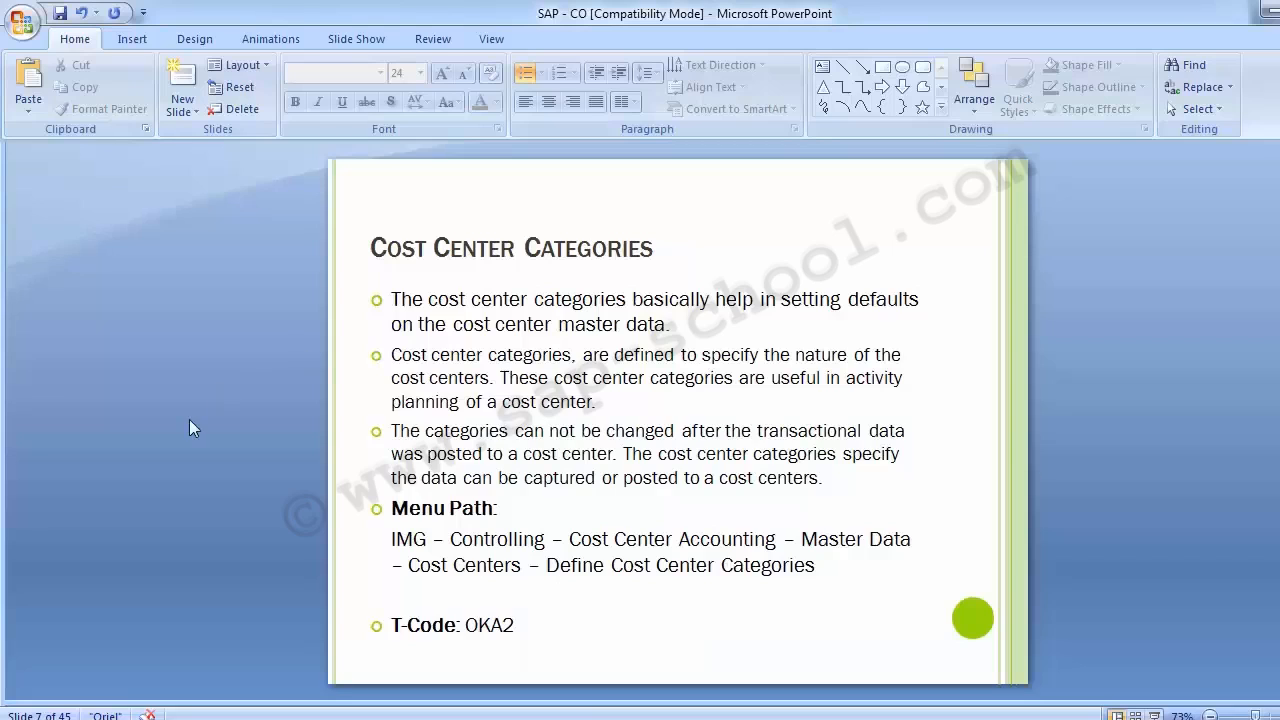
- Advance the presentation to the Cost Center slide and switch to the SAP Display IMG window
{"action": "scroll", "coordinate": [189, 419], "scroll_direction": "down", "scroll_amount": 1}
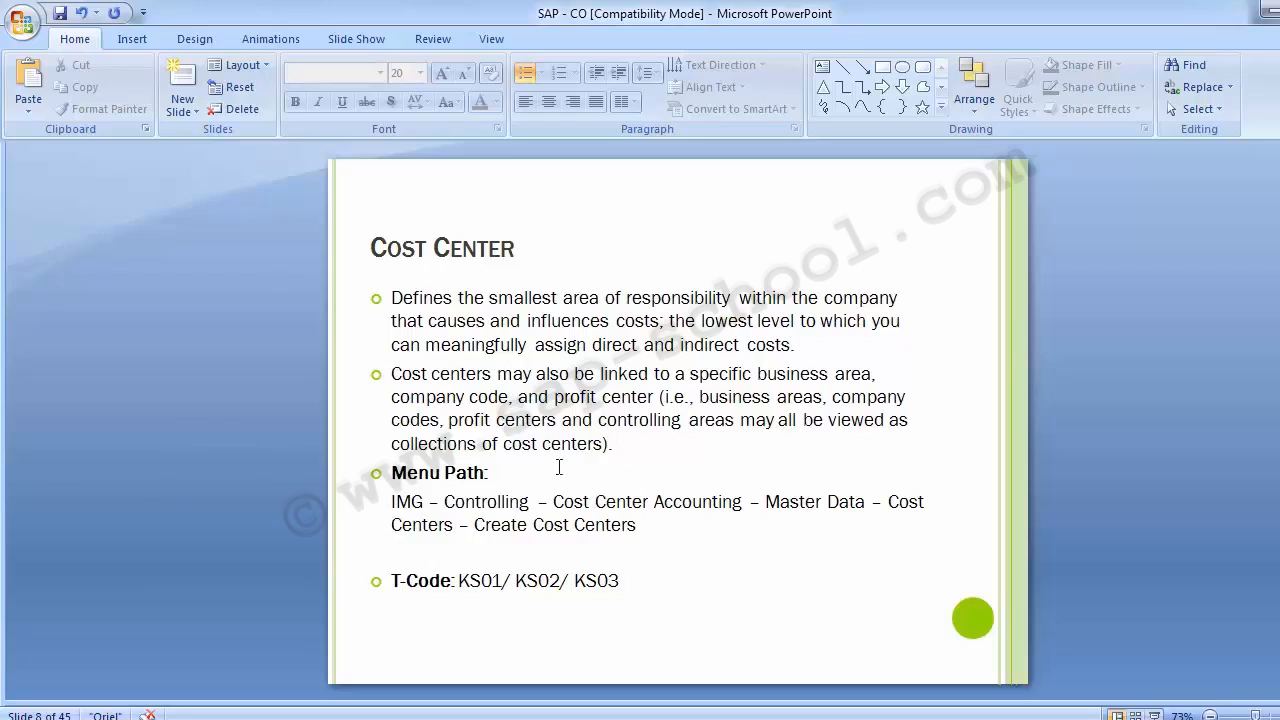
{"action": "mouse_move", "coordinate": [578, 710]}
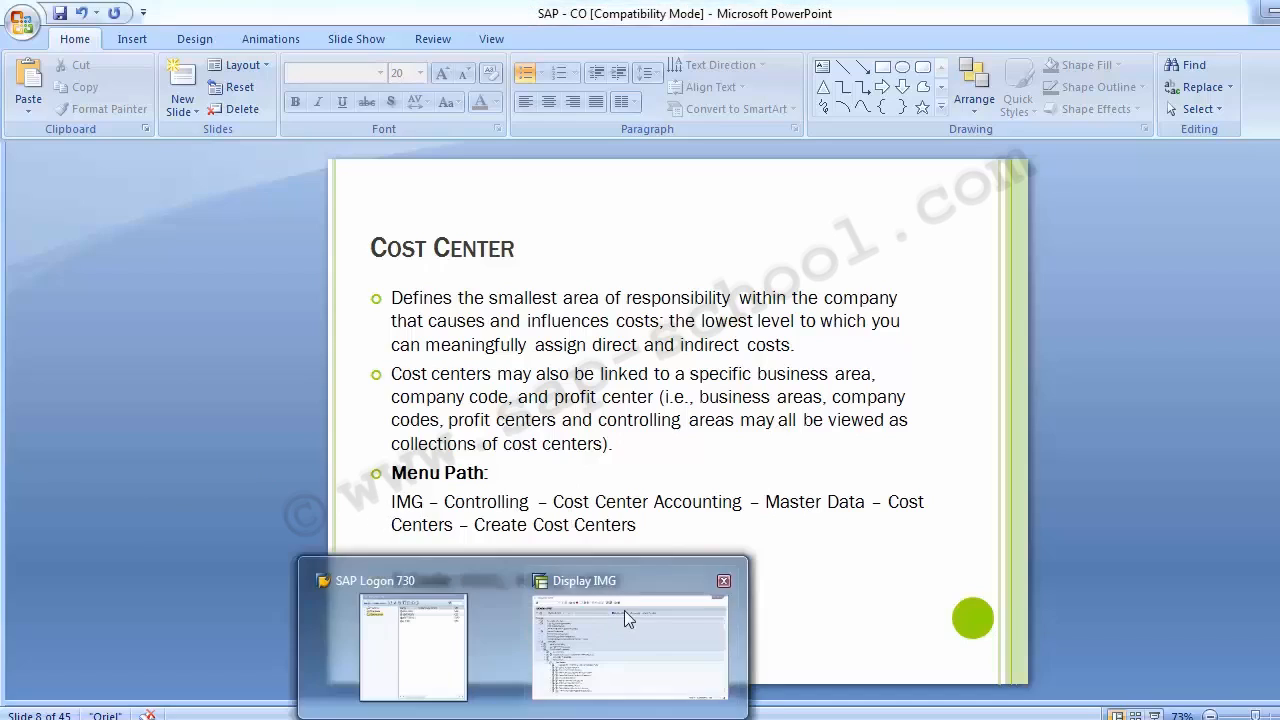
{"action": "left_click", "coordinate": [624, 610]}
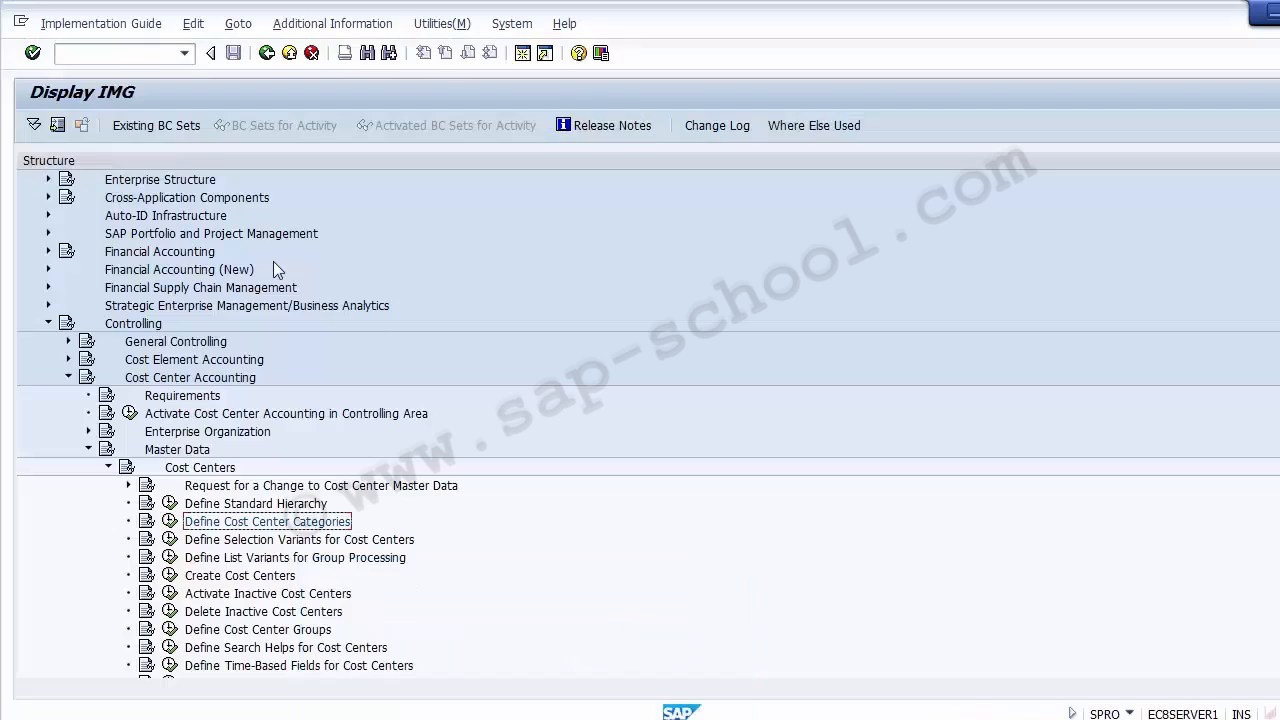
- Open the Create cost center activity under Create Cost Centers in the Cost Center Accounting master data
{"action": "left_click", "coordinate": [108, 467]}
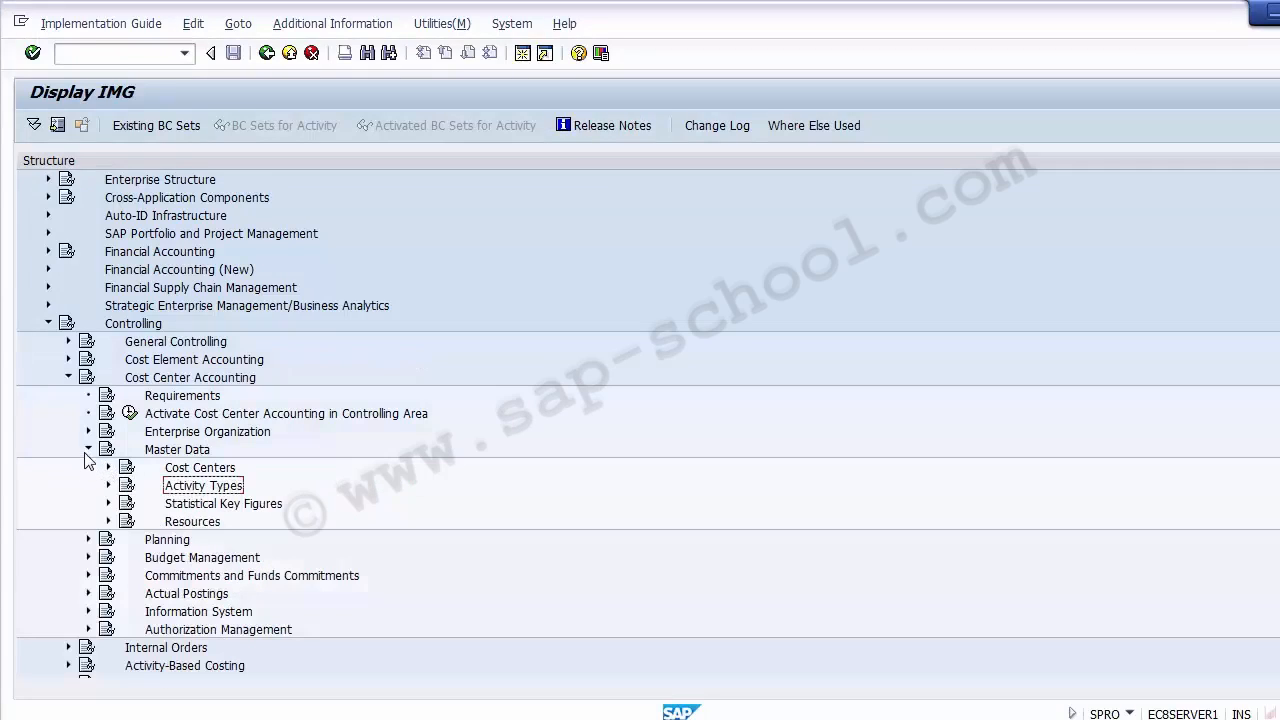
{"action": "left_click", "coordinate": [177, 451]}
{"action": "left_click", "coordinate": [199, 472]}
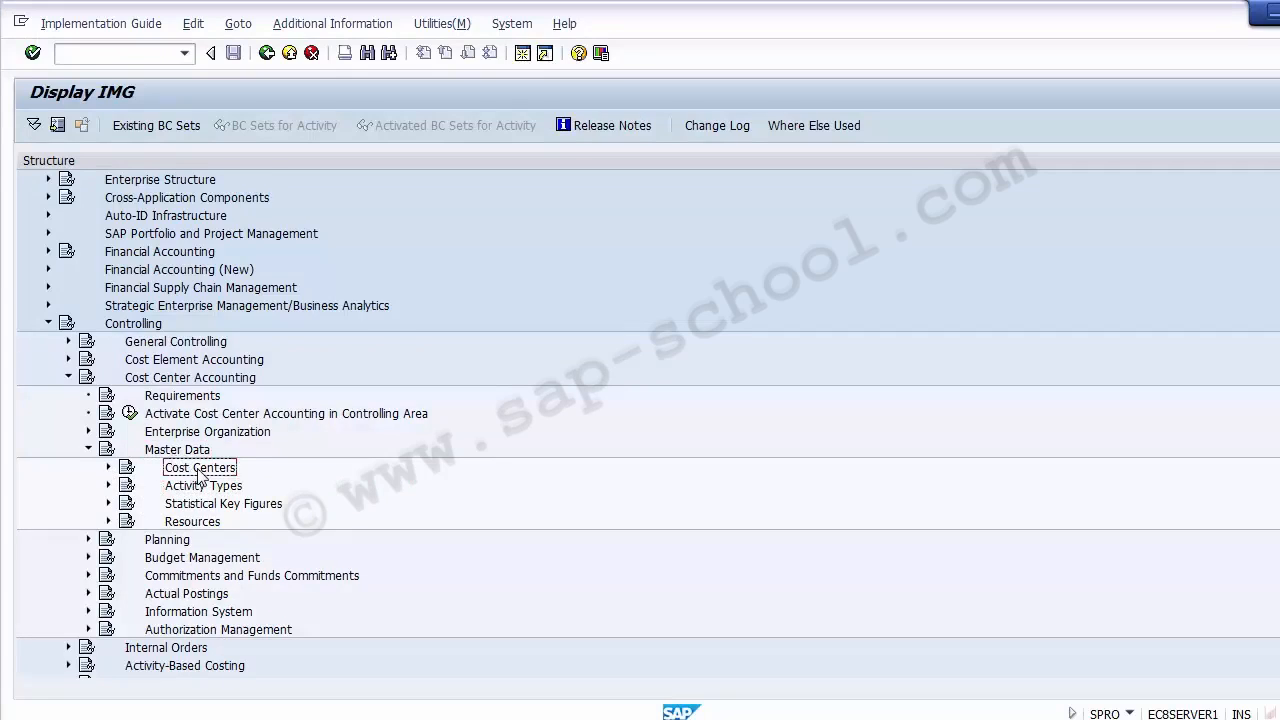
{"action": "left_click", "coordinate": [109, 469]}
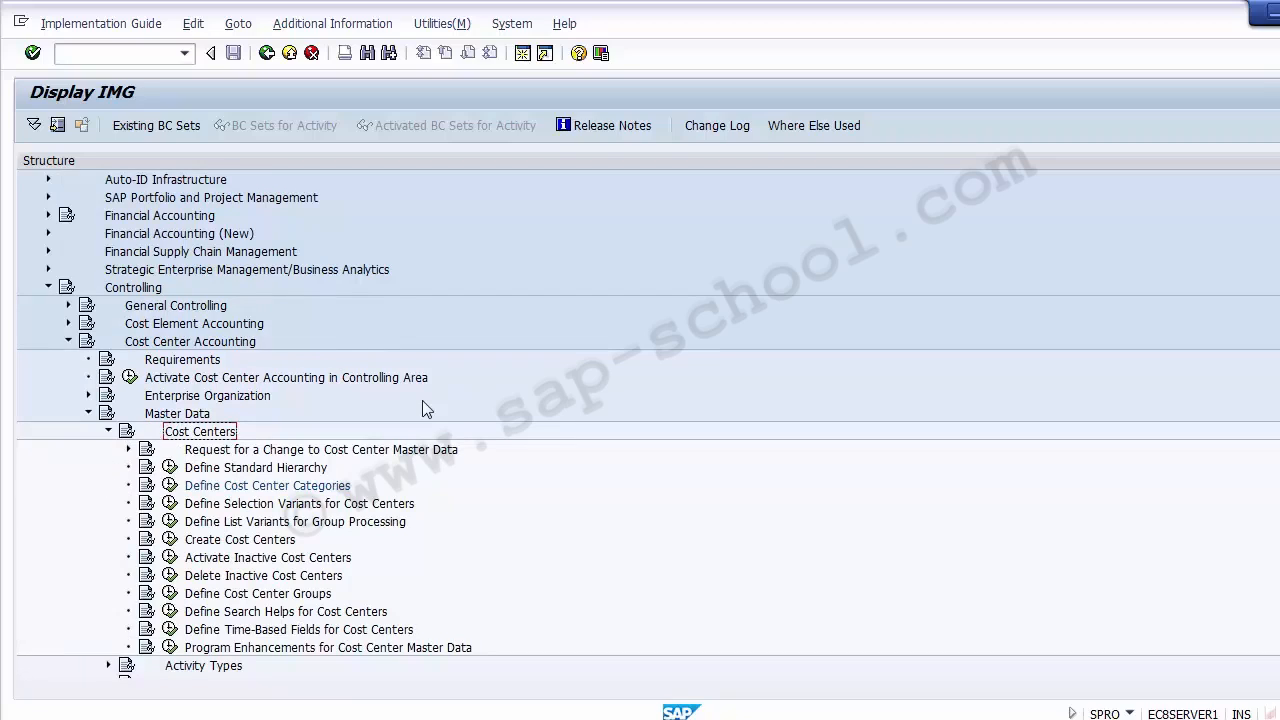
{"action": "left_click", "coordinate": [279, 544]}
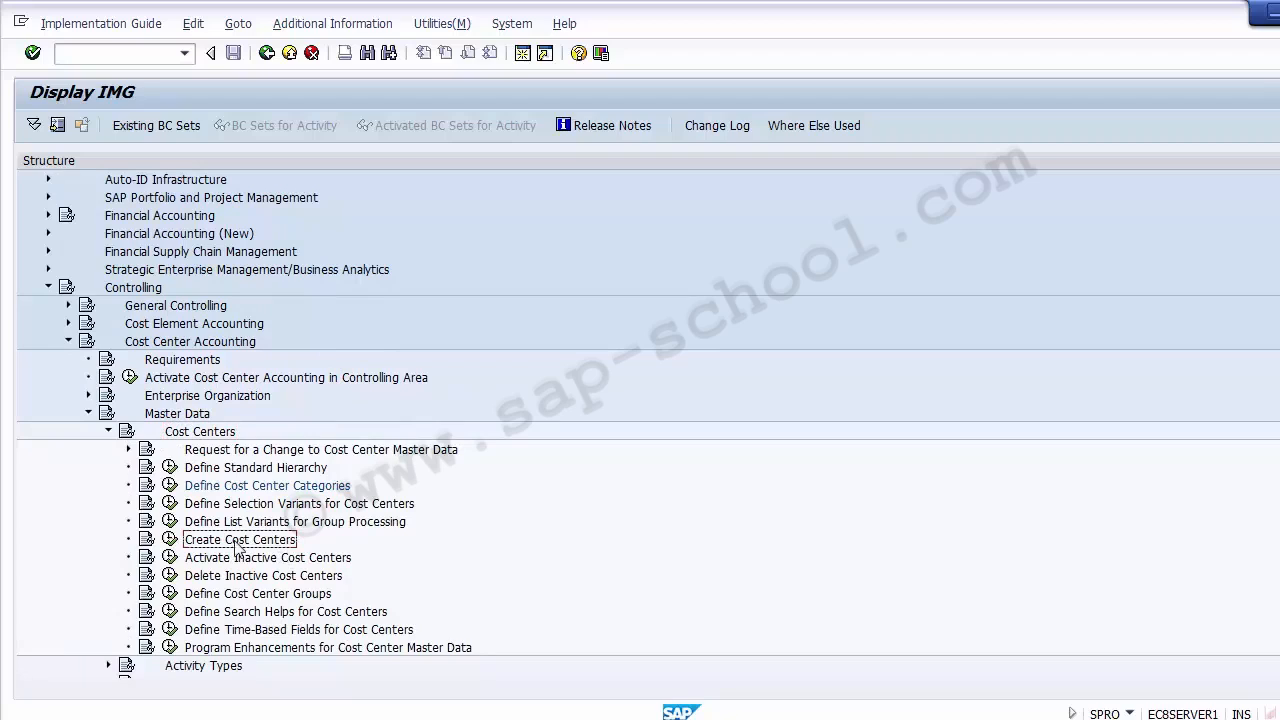
{"action": "left_click", "coordinate": [170, 540]}
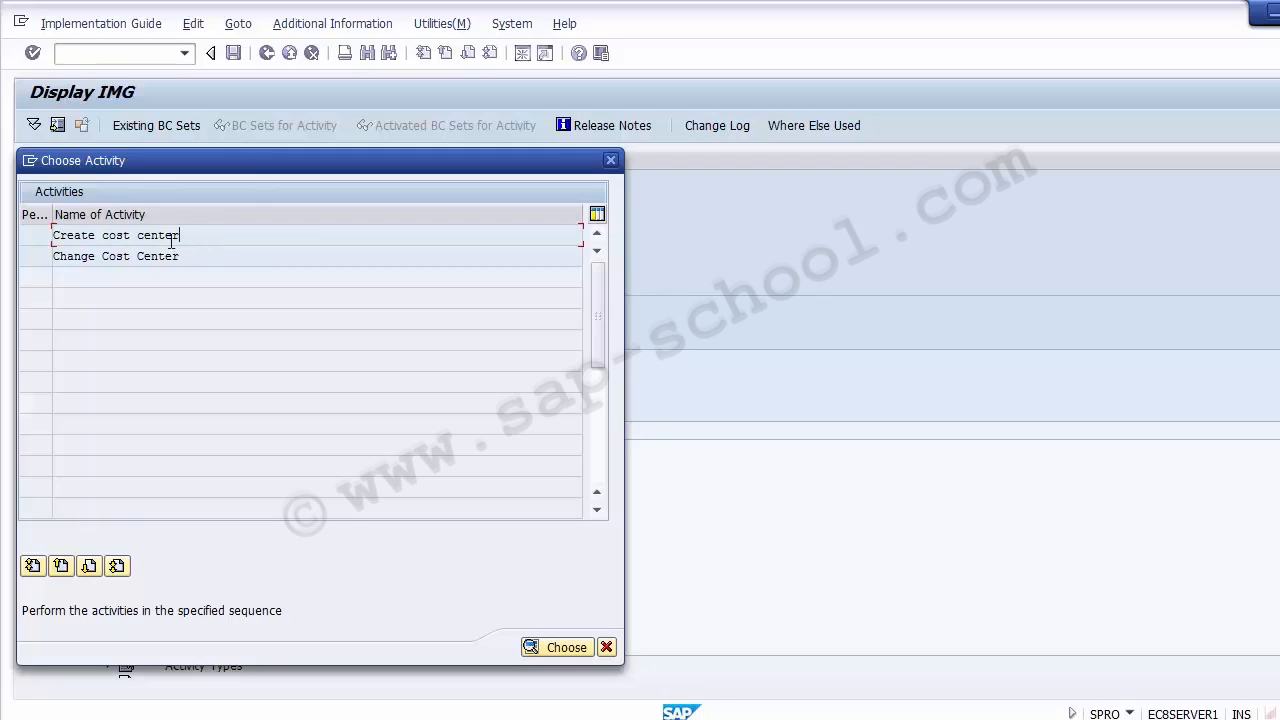
{"action": "double_click", "coordinate": [97, 235]}
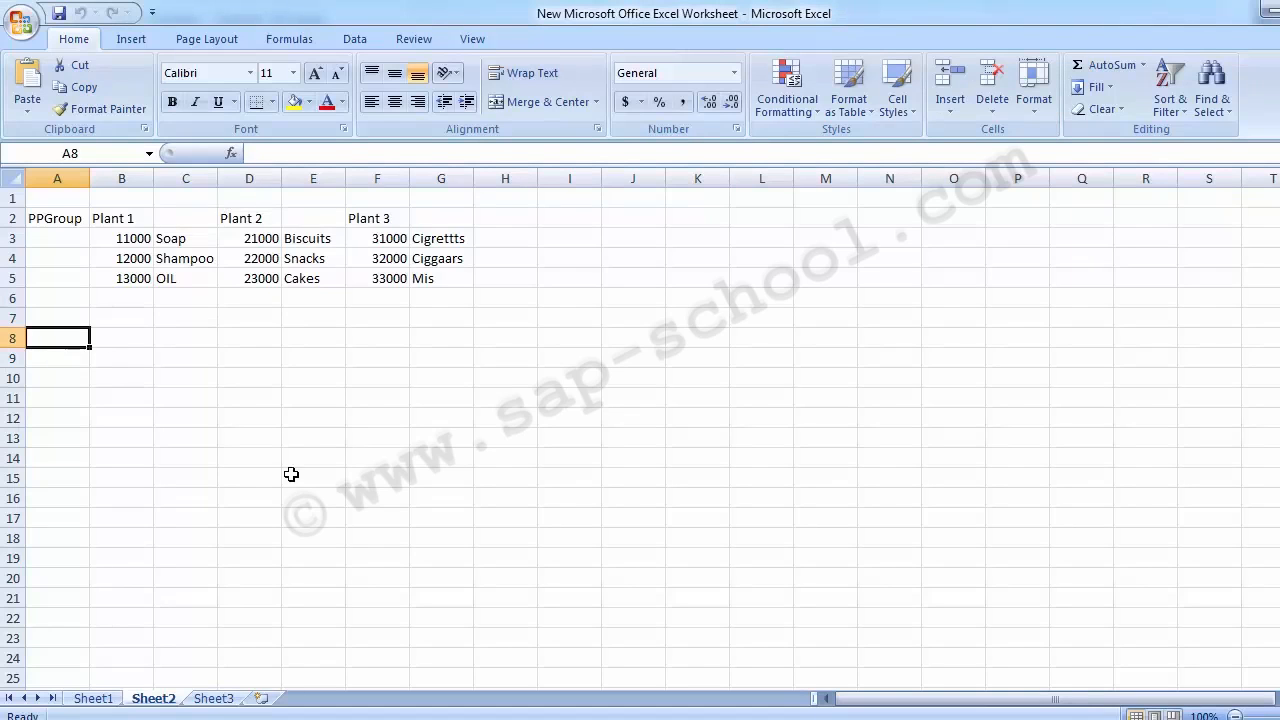
{"action": "left_click", "coordinate": [105, 354]}
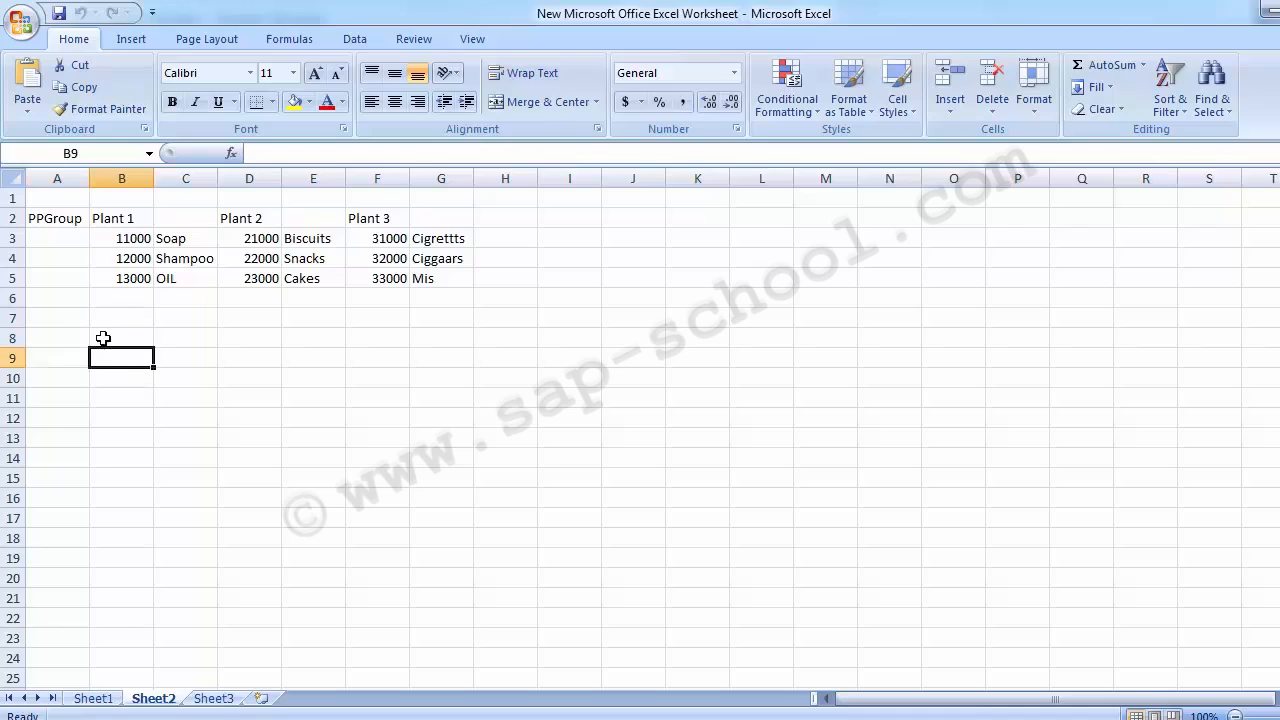
{"action": "left_click", "coordinate": [103, 338]}
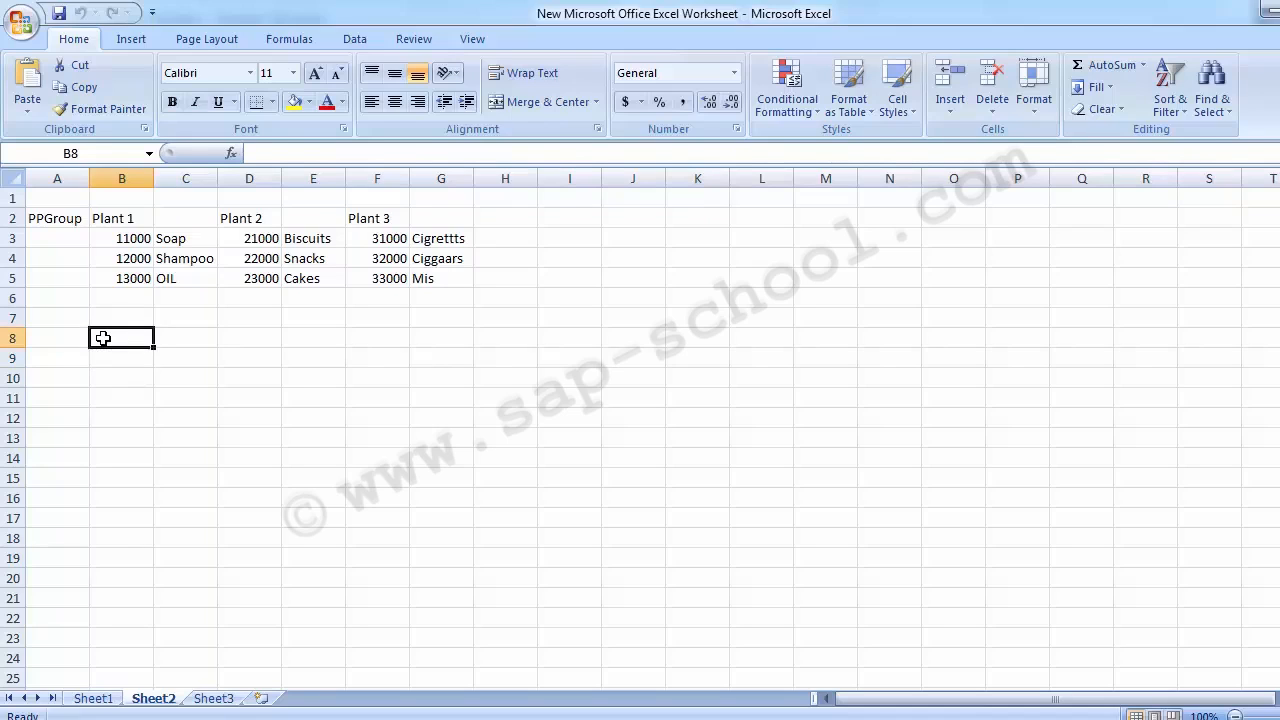
{"action": "type", "text": "Pl"}
{"action": "key", "text": "Up"}
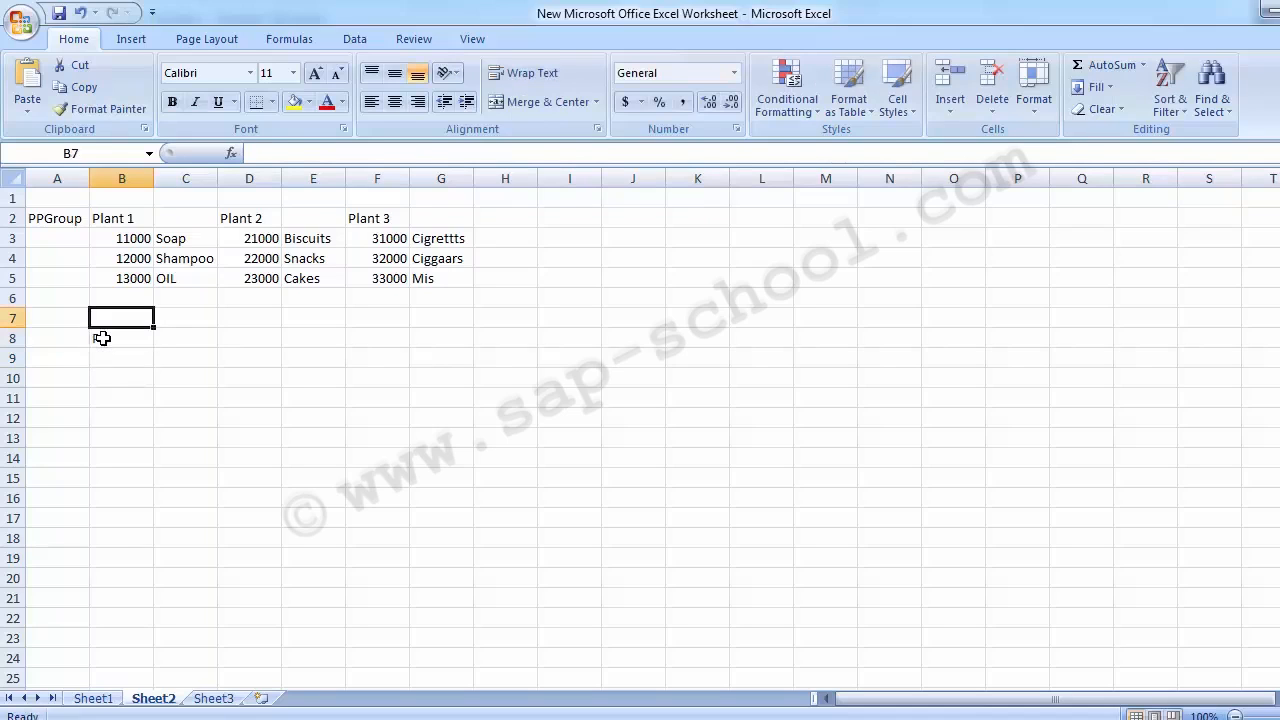
{"action": "key", "text": "Down"}
{"action": "key", "text": "Delete"}
{"action": "key", "text": "Up"}
{"action": "key", "text": "Up"}
{"action": "key", "text": "Up"}
{"action": "key", "text": "Up"}
{"action": "key", "text": "Up"}
{"action": "key", "text": "Up"}
{"action": "key", "text": "Up"}
{"action": "key", "text": "Down"}
{"action": "key", "text": "Down"}
{"action": "key", "text": "Down"}
{"action": "key", "text": "Down"}
{"action": "key", "text": "Down"}
{"action": "key", "text": "Down"}
{"action": "key", "text": "Down"}
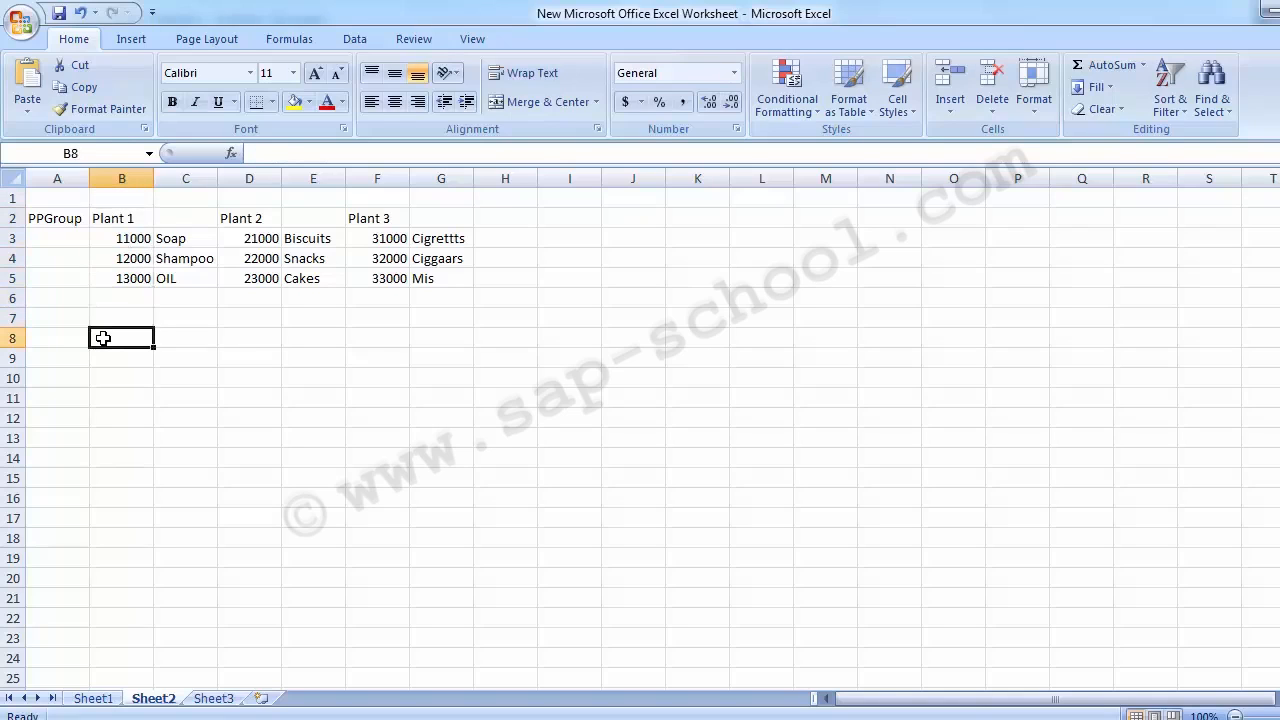
- Enter Plant 1 in cell B8 as the first label of a second plant header row
{"action": "type", "text": "Plant "}
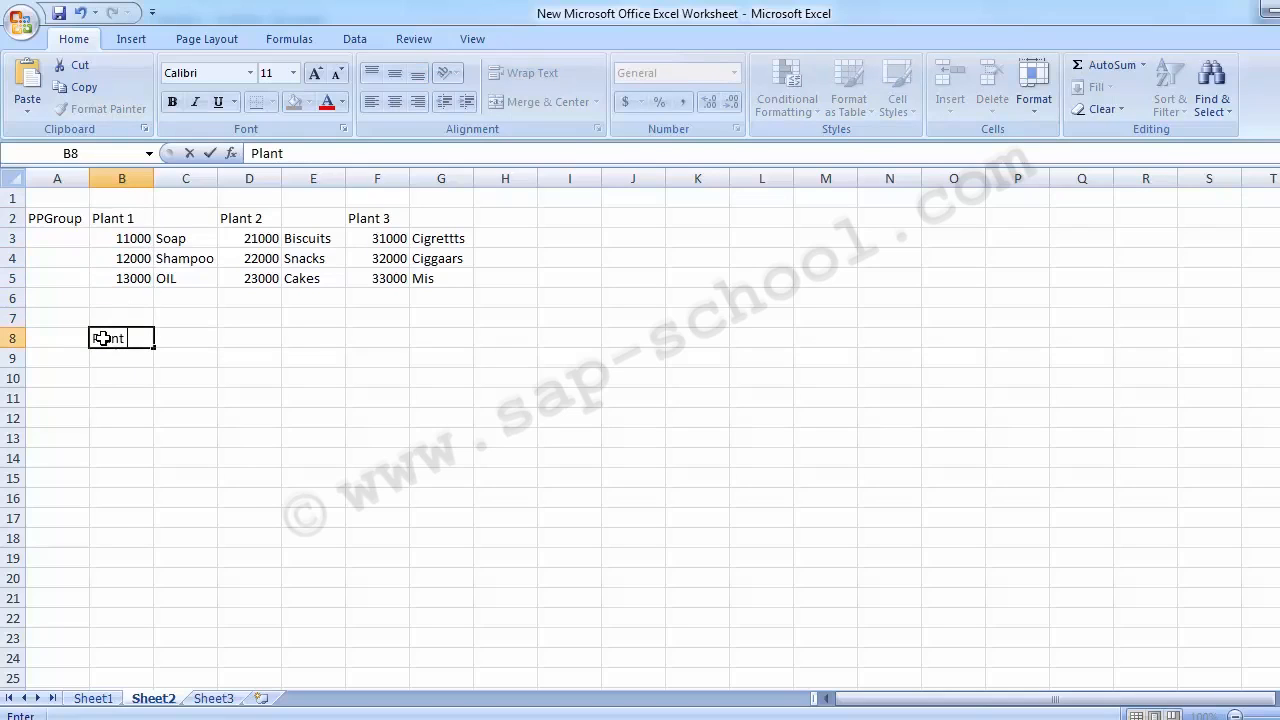
{"action": "type", "text": "1"}
{"action": "key", "text": "Right"}
{"action": "key", "text": "Right"}
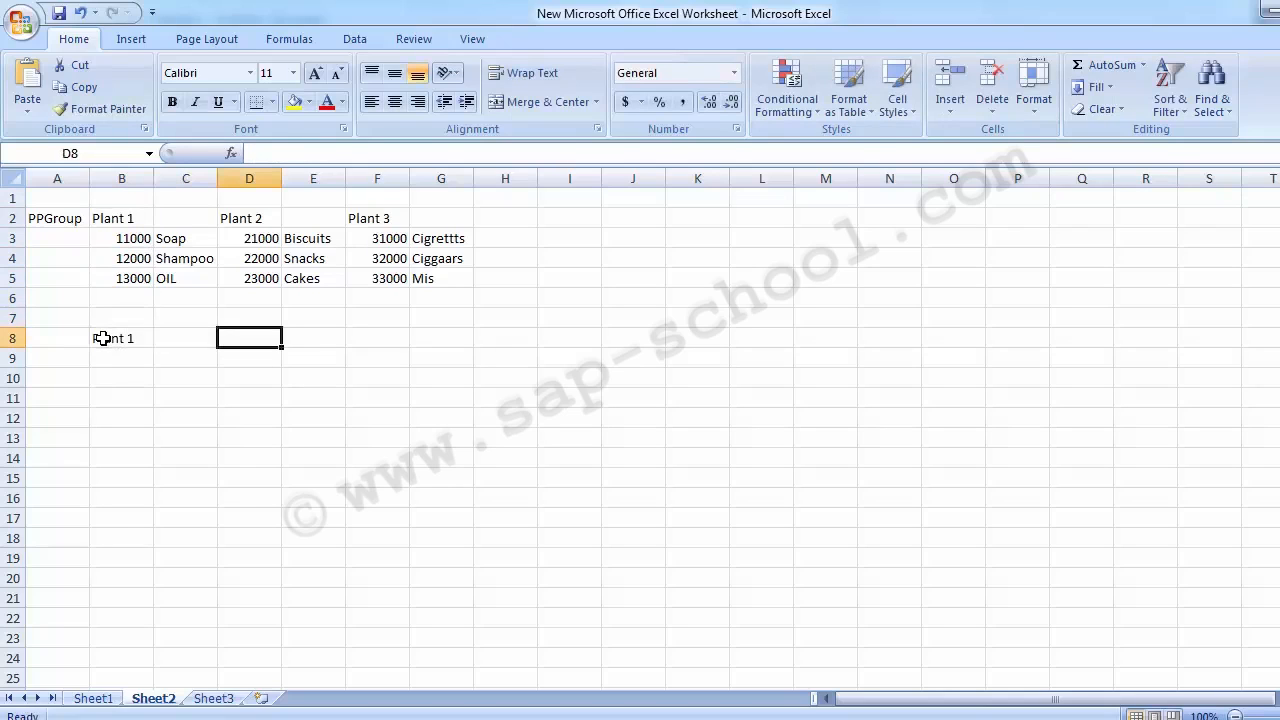
{"action": "type", "text": "Pla"}
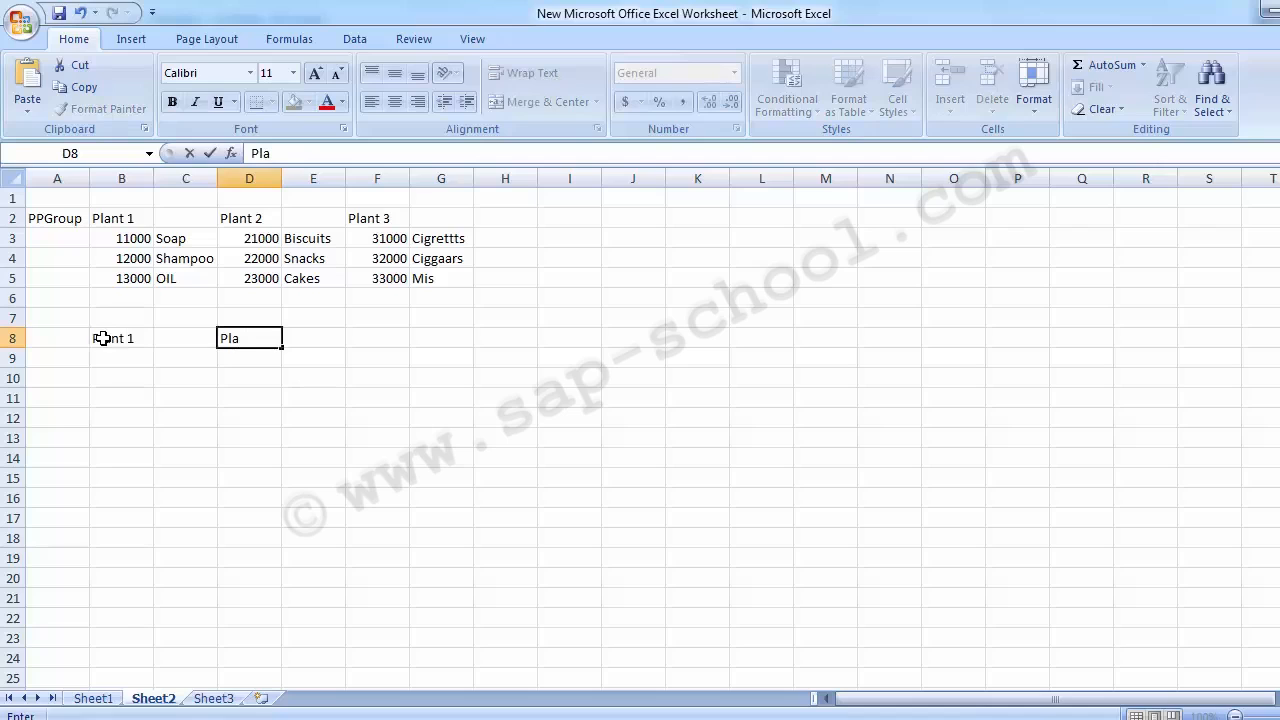
{"action": "key", "text": "BackSpace"}
{"action": "key", "text": "BackSpace"}
{"action": "key", "text": "BackSpace"}
- Copy the plant headers from B2:F2 into row 8, starting at cell B8
{"action": "key", "text": "Up"}
{"action": "key", "text": "Up"}
{"action": "key", "text": "Up"}
{"action": "key", "text": "Up"}
{"action": "key", "text": "Up"}
{"action": "key", "text": "Up"}
{"action": "key", "text": "Left"}
{"action": "key", "text": "Left"}
{"action": "key", "text": "shift+Right"}
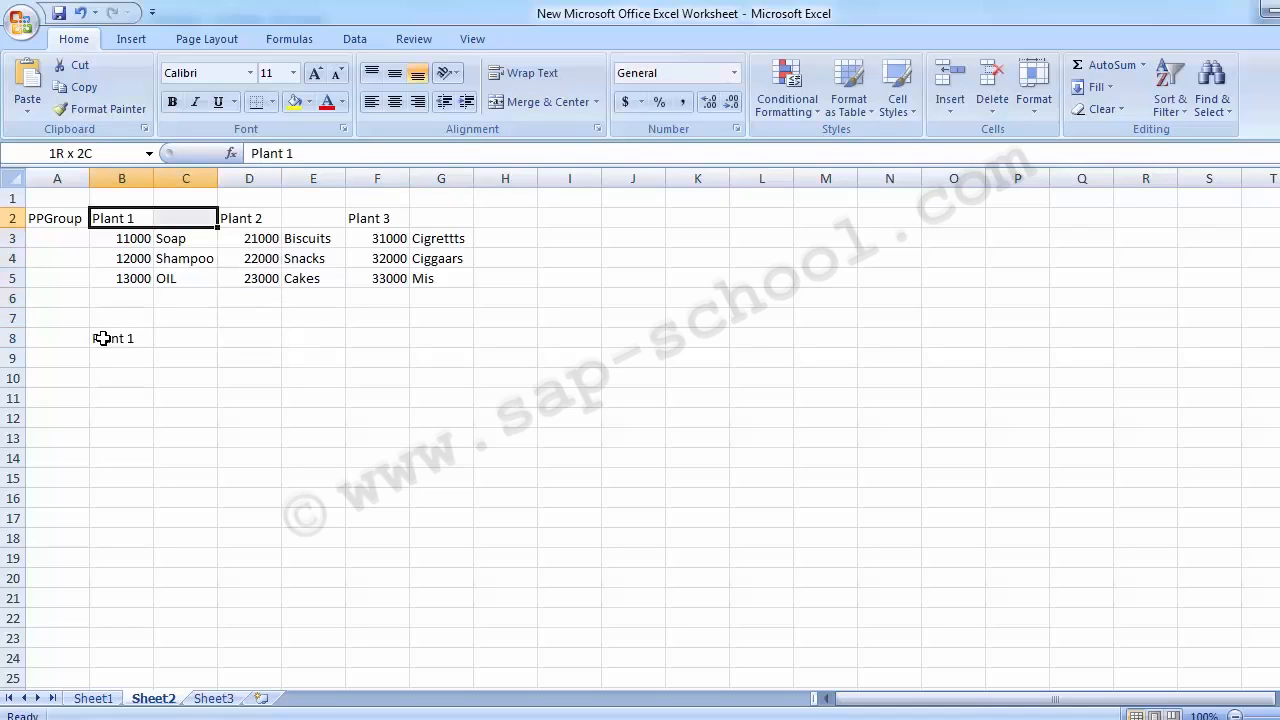
{"action": "key", "text": "shift+Right"}
{"action": "key", "text": "shift+Right"}
{"action": "key", "text": "shift+Right"}
{"action": "key", "text": "shift+Right"}
{"action": "key", "text": "ctrl+c"}
{"action": "key", "text": "Down"}
{"action": "key", "text": "Down"}
{"action": "key", "text": "Down"}
{"action": "key", "text": "Down"}
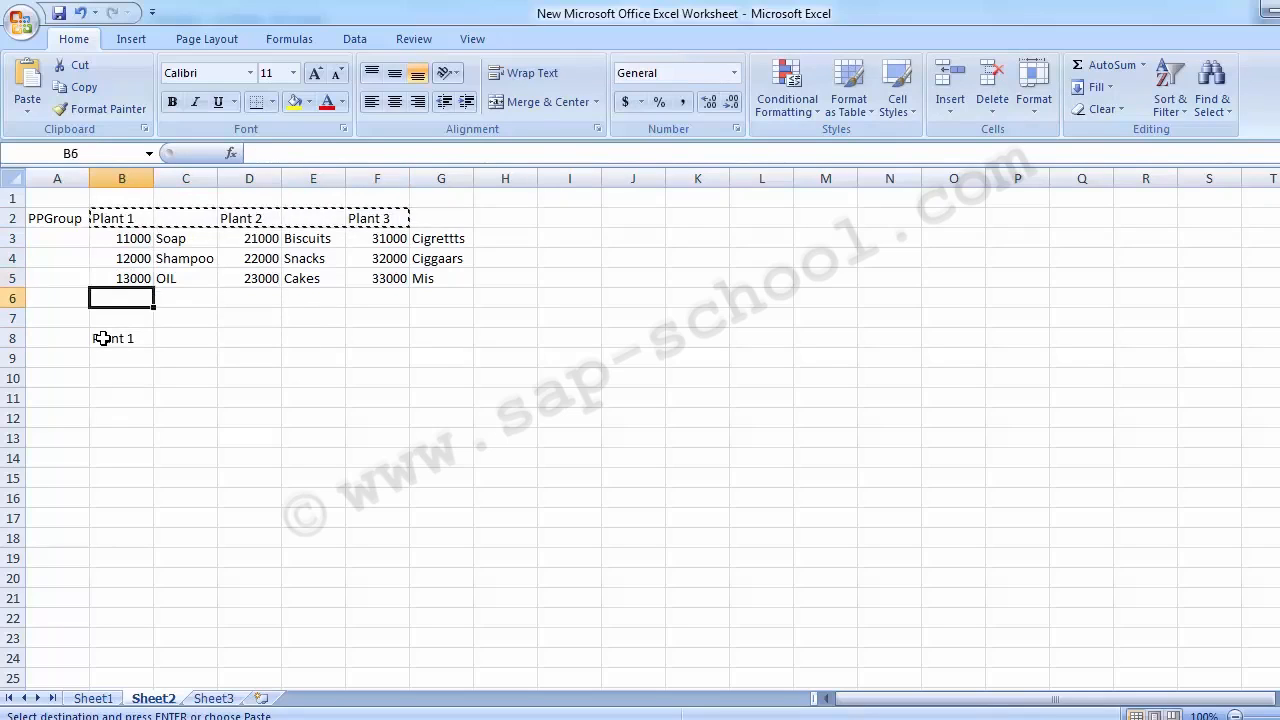
{"action": "key", "text": "Down"}
{"action": "key", "text": "Down"}
{"action": "key", "text": "Return"}
- Enter Product A as the first row label in cell A9 below the copied plant headers
{"action": "key", "text": "Left"}
{"action": "key", "text": "Down"}
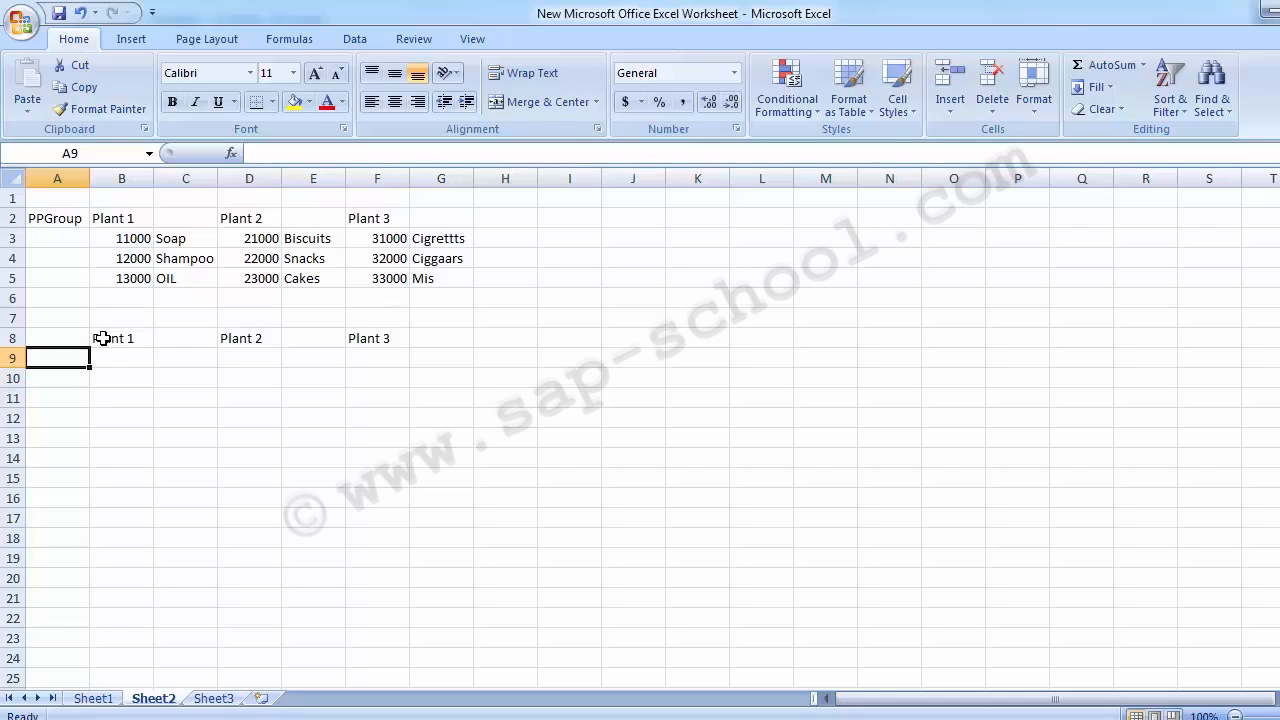
{"action": "type", "text": "Product"}
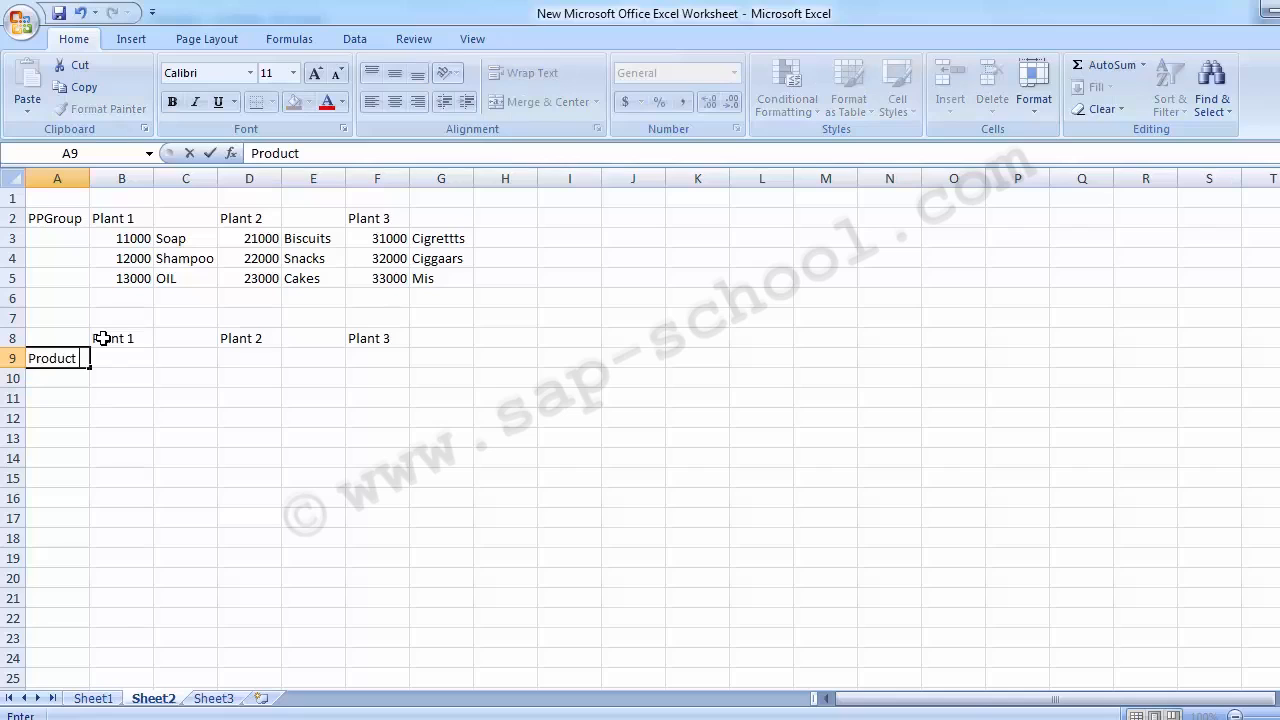
{"action": "type", "text": " A"}
{"action": "key", "text": "Return"}
- Copy the Product A label from A9 into cells A10:A12
{"action": "key", "text": "Up"}
{"action": "key", "text": "ctrl+c"}
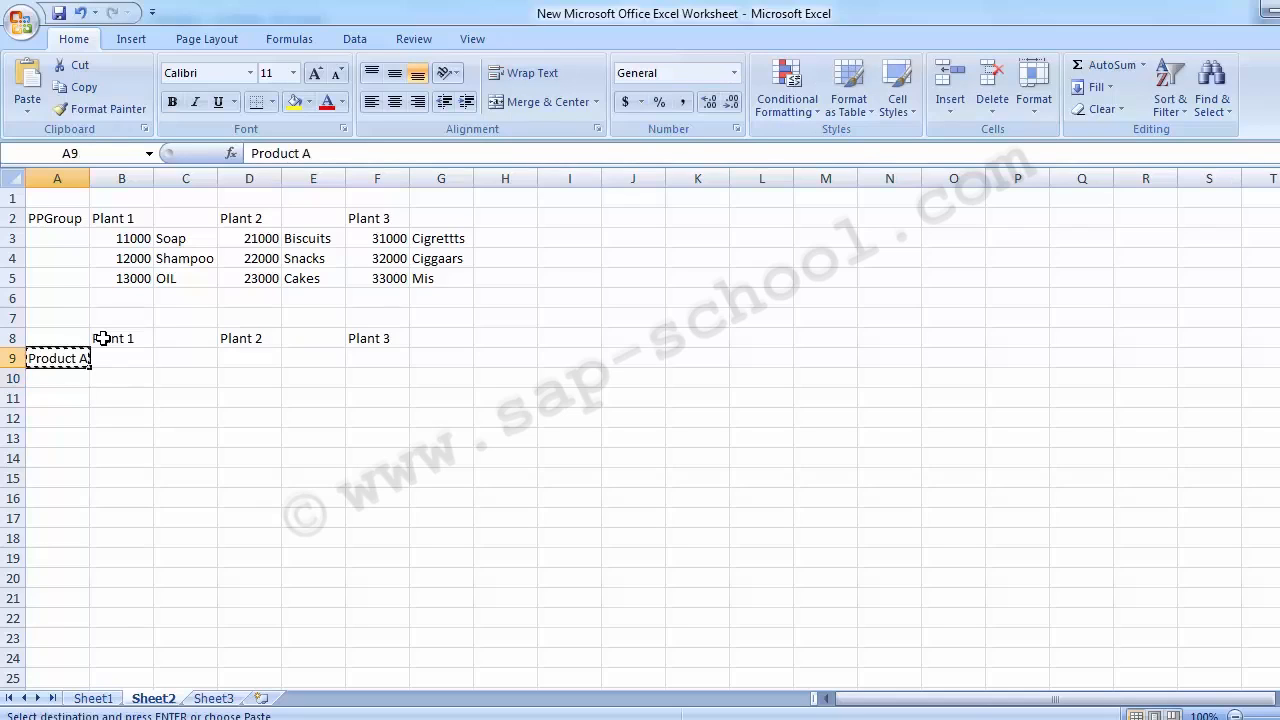
{"action": "key", "text": "Down"}
{"action": "key", "text": "shift+Down"}
{"action": "key", "text": "shift+Down"}
{"action": "key", "text": "Return"}
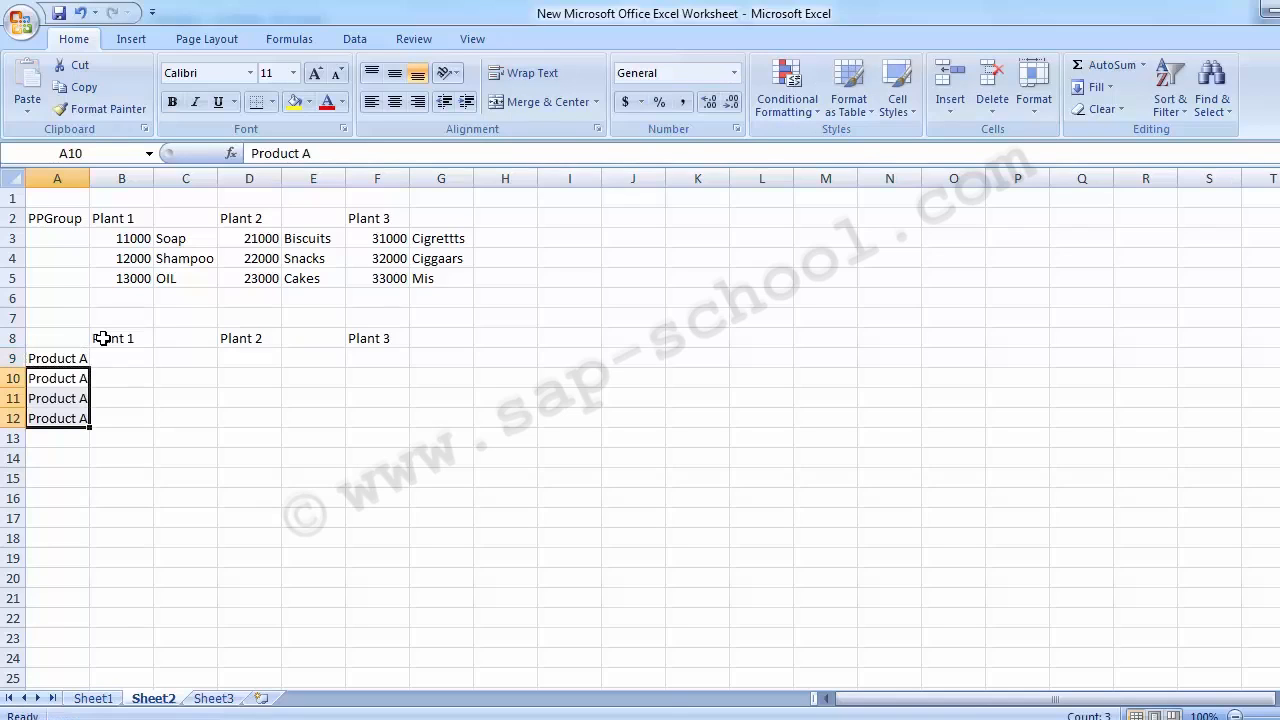
- Change the labels in cells A10 and A11 to Product B and Product C
{"action": "key", "text": "F2"}
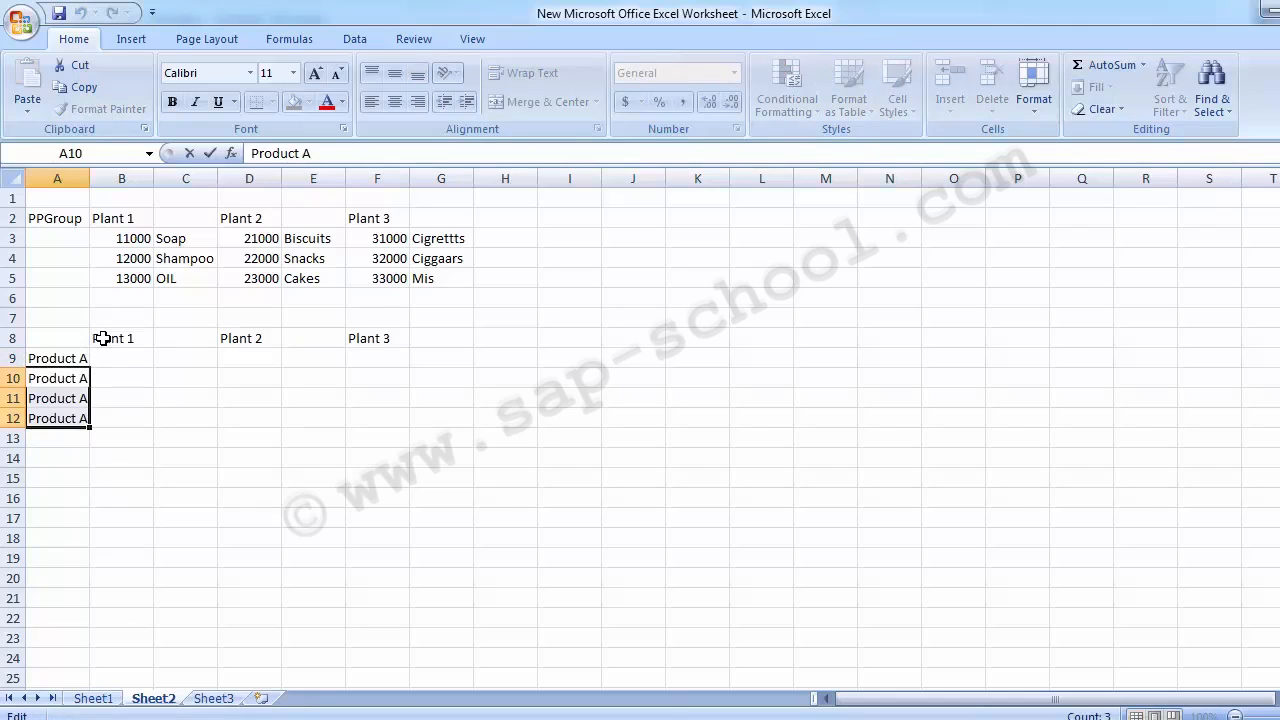
{"action": "key", "text": "BackSpace"}
{"action": "type", "text": "B"}
{"action": "key", "text": "Return"}
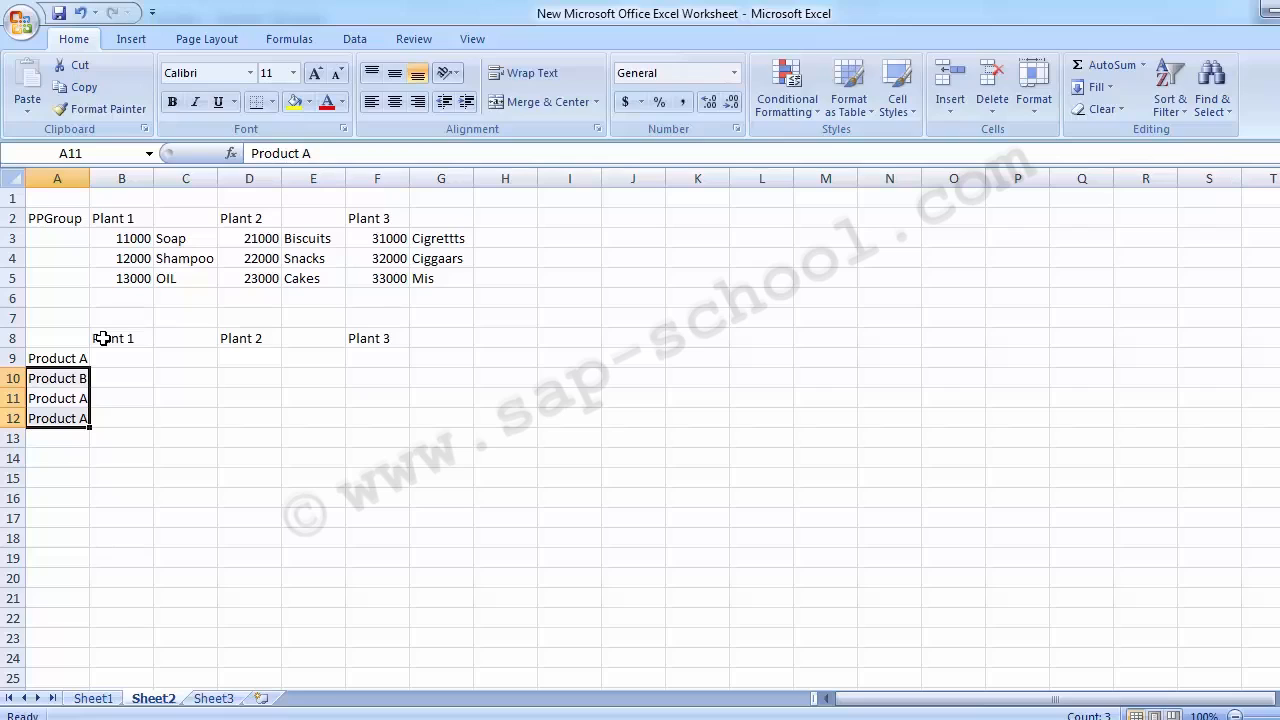
{"action": "key", "text": "F2"}
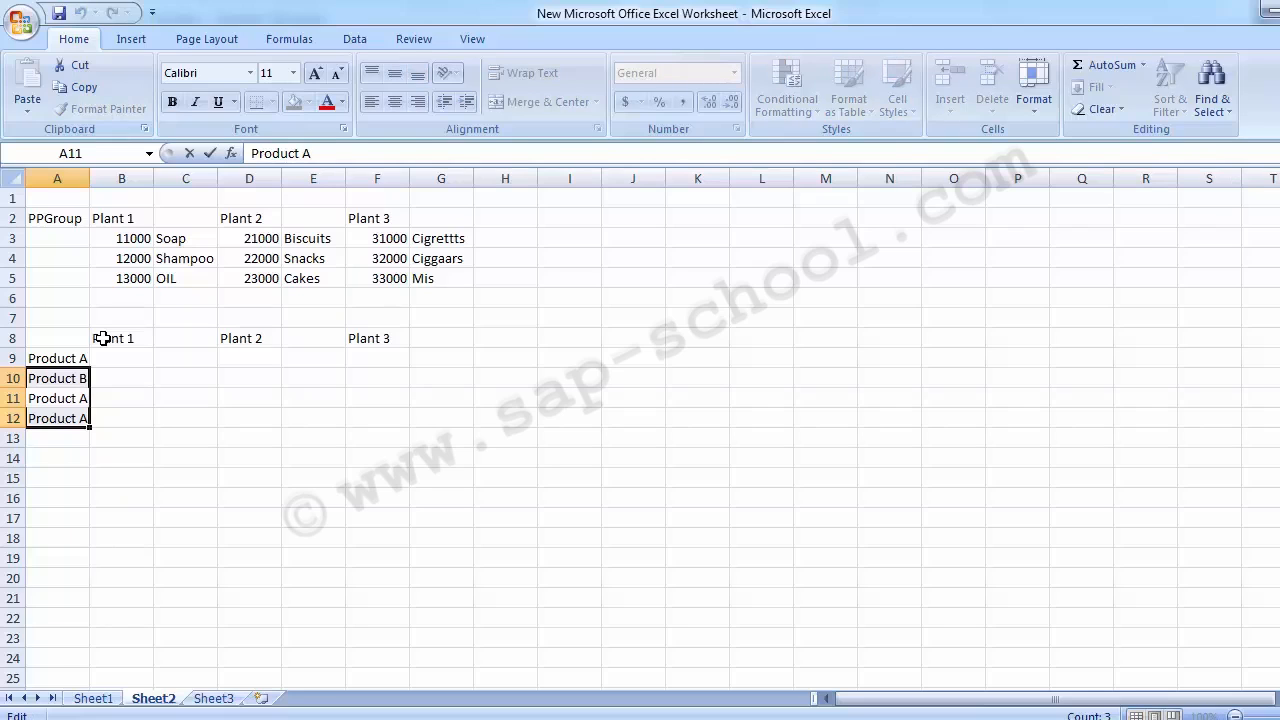
{"action": "key", "text": "BackSpace"}
{"action": "type", "text": "C"}
{"action": "key", "text": "Return"}
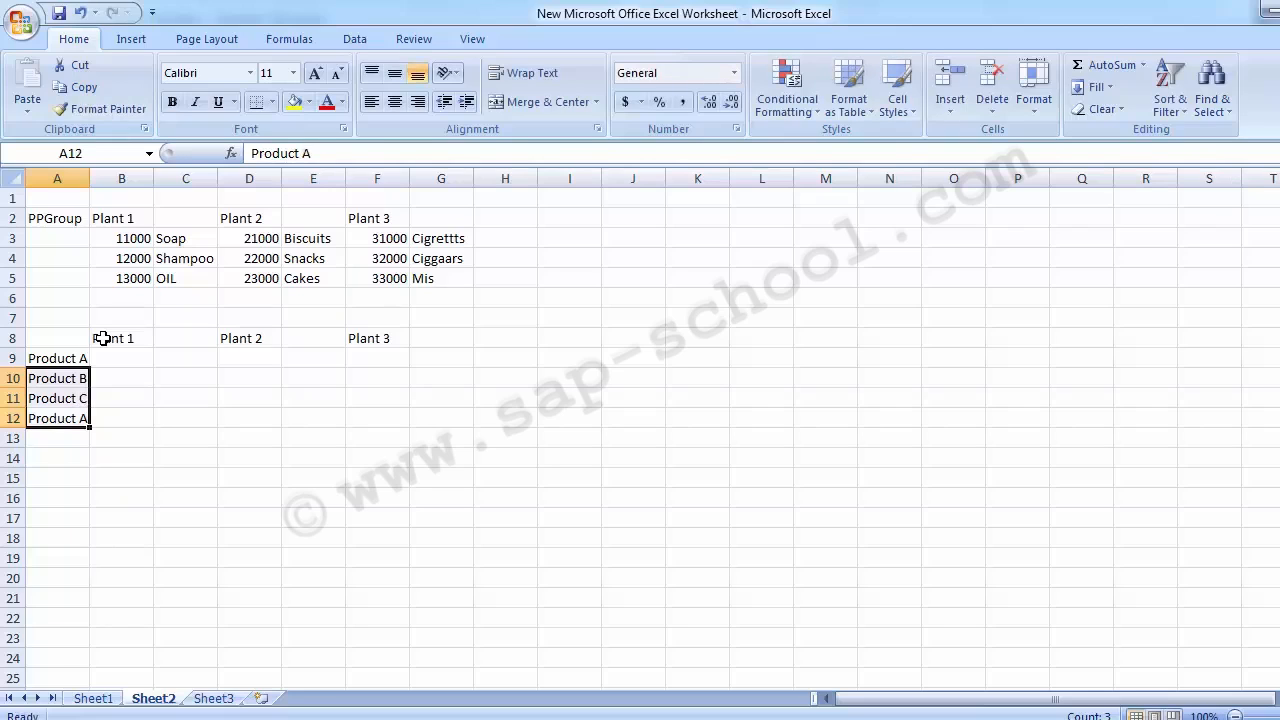
- Delete the surplus Product A label from cell A12
{"action": "key", "text": "Down"}
{"action": "key", "text": "Up"}
{"action": "key", "text": "Delete"}
{"action": "key", "text": "Right"}
{"action": "key", "text": "Up"}
{"action": "key", "text": "Up"}
{"action": "key", "text": "Up"}
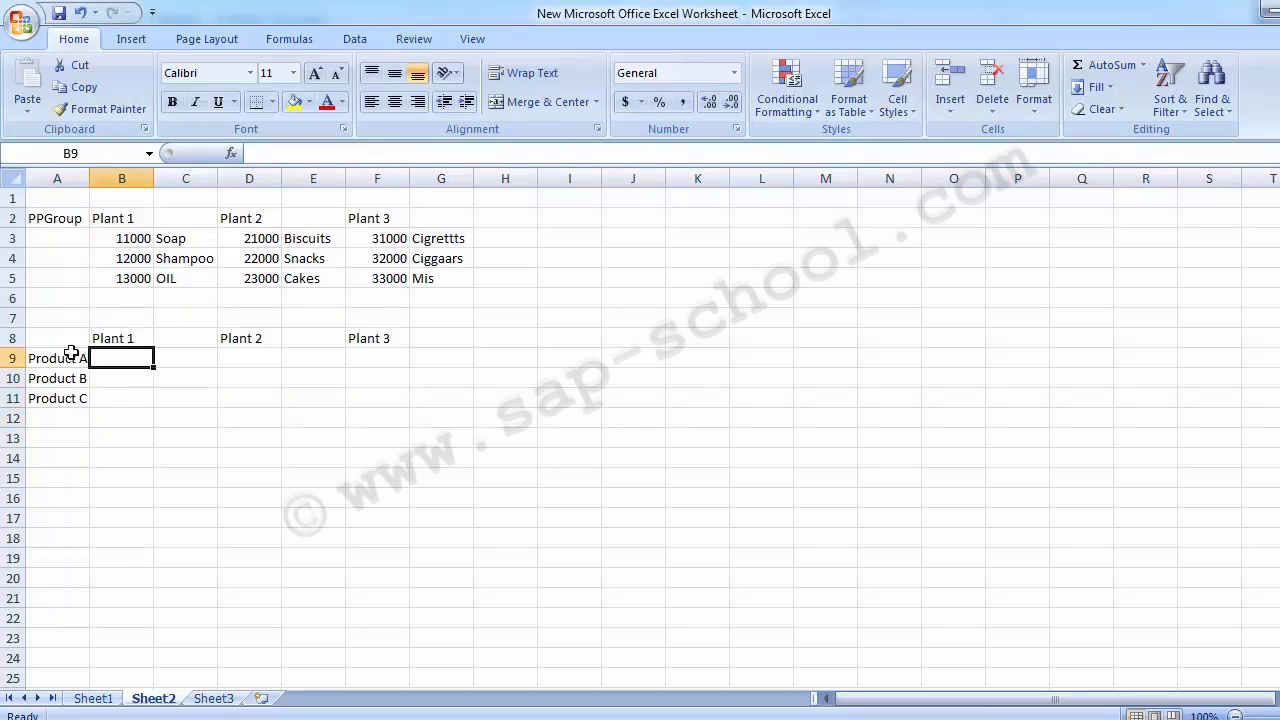
{"action": "left_click", "coordinate": [68, 354]}
{"action": "left_click", "coordinate": [62, 378]}
{"action": "left_click", "coordinate": [58, 398]}
{"action": "left_click", "coordinate": [50, 356]}
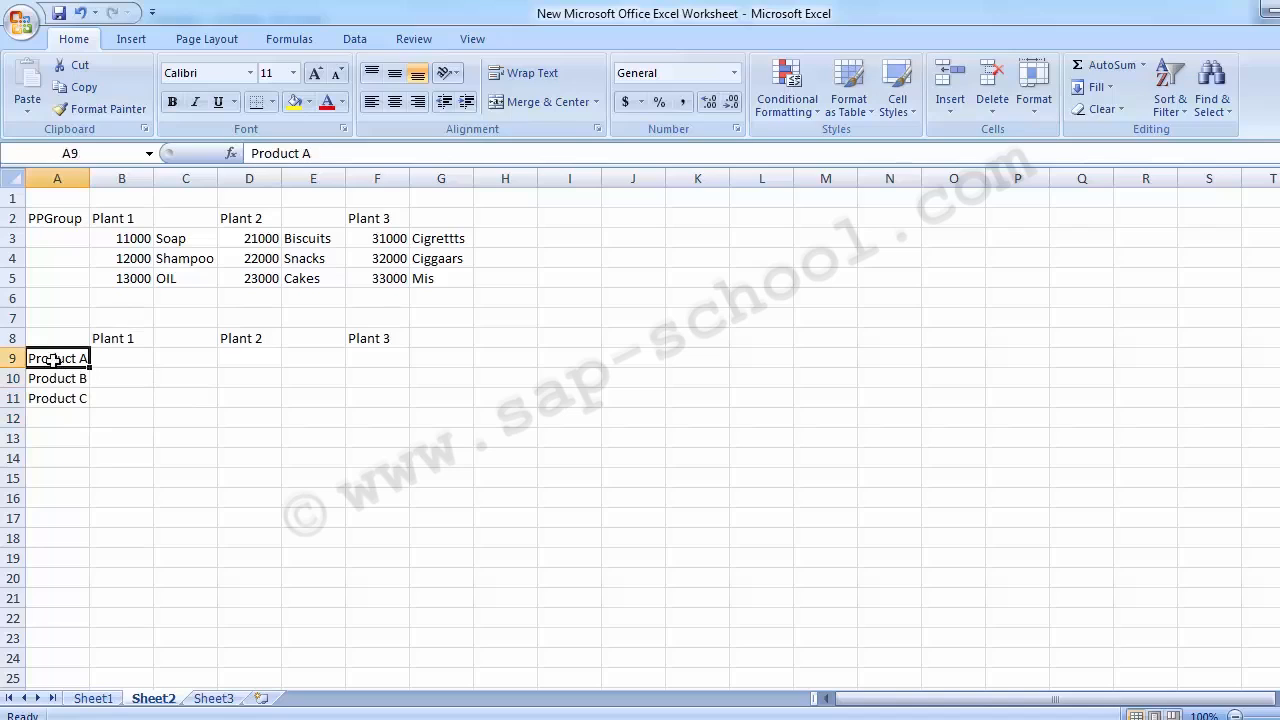
{"action": "left_click", "coordinate": [114, 343]}
{"action": "left_click", "coordinate": [119, 357]}
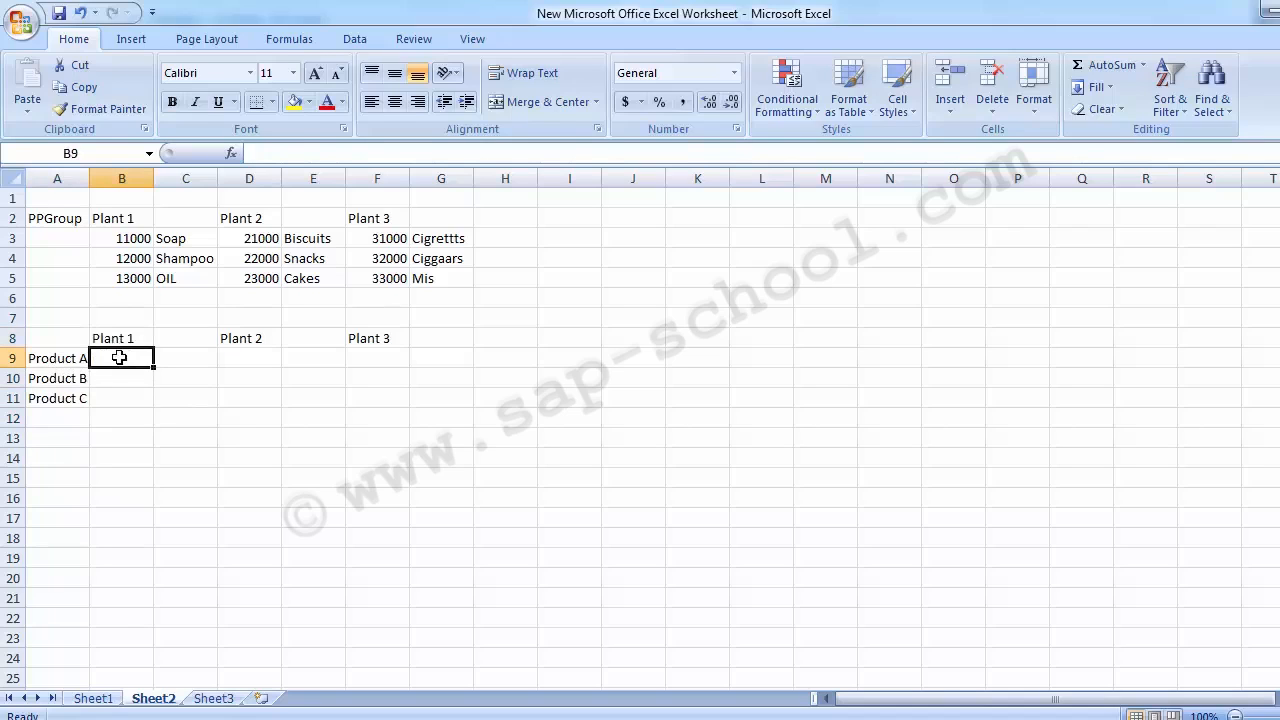
- Clear the product labels from cells A9:A11
{"action": "left_click_drag", "start_coordinate": [72, 358], "coordinate": [64, 413]}
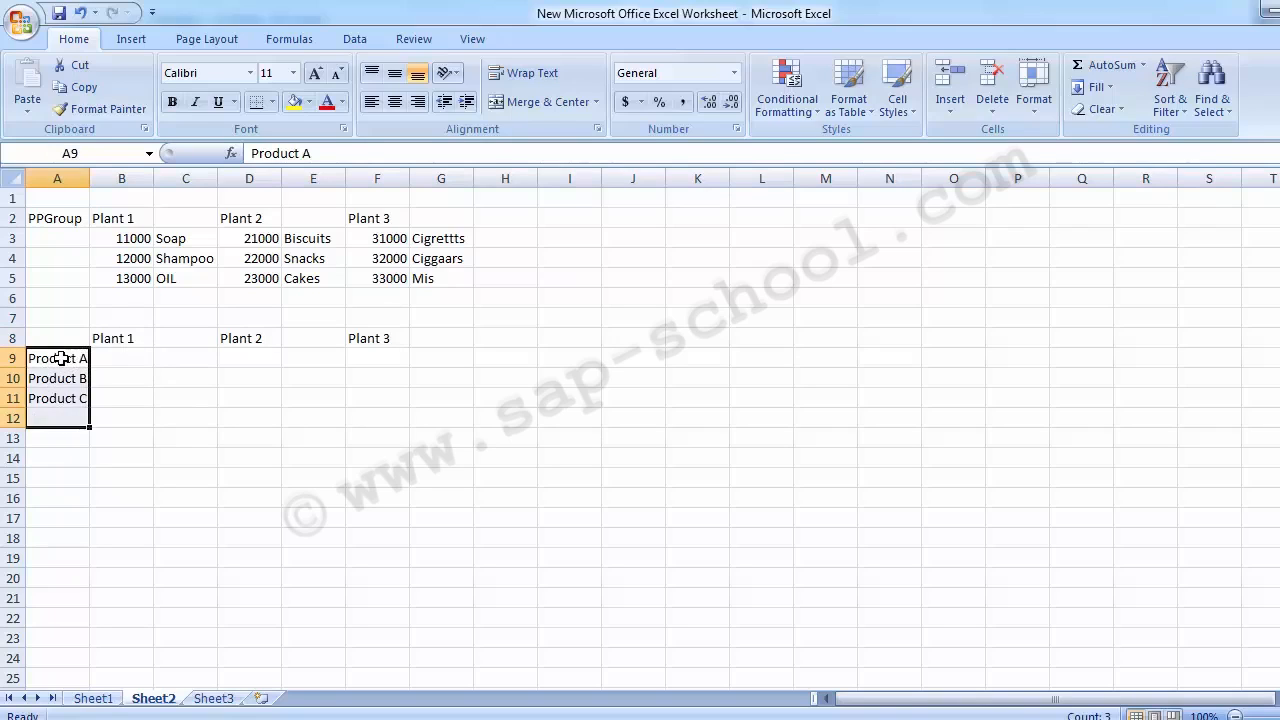
{"action": "left_click_drag", "start_coordinate": [62, 356], "coordinate": [61, 398]}
{"action": "key", "text": "Delete"}
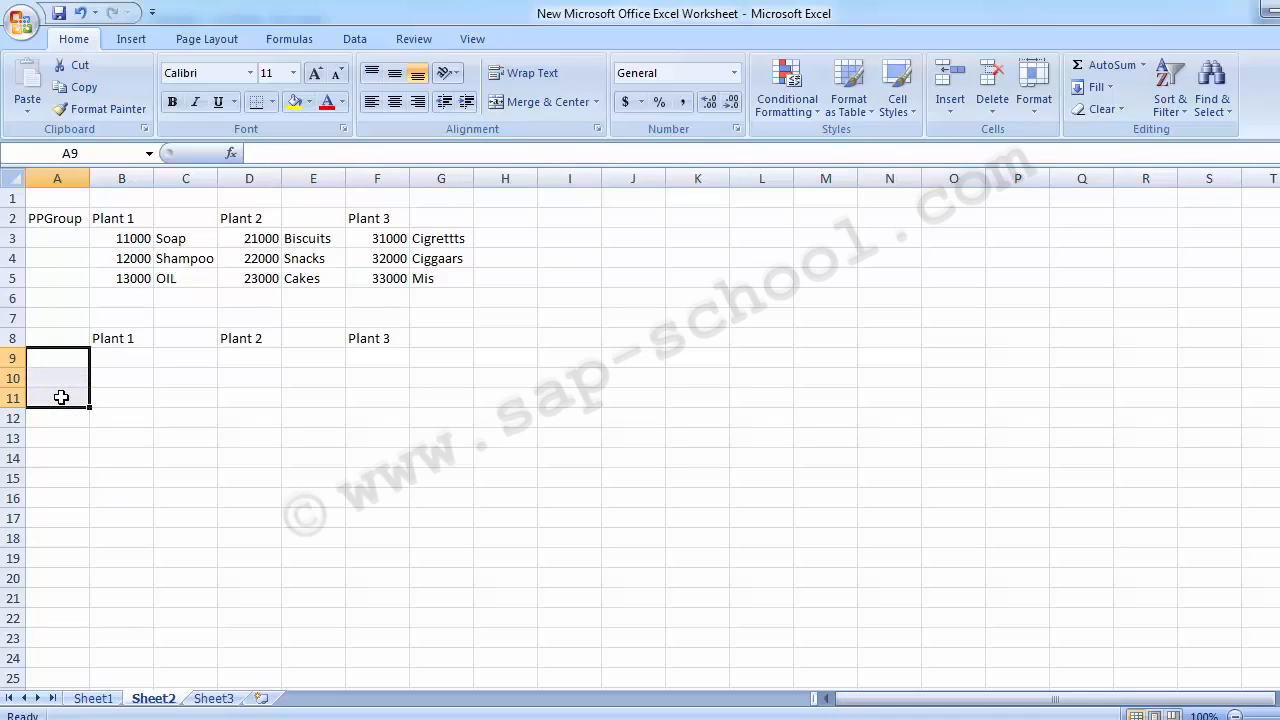
- Enter the department labels Prodction, HR and Selling & Dist. in cells A9:A11
{"action": "type", "text": "Prodct"}
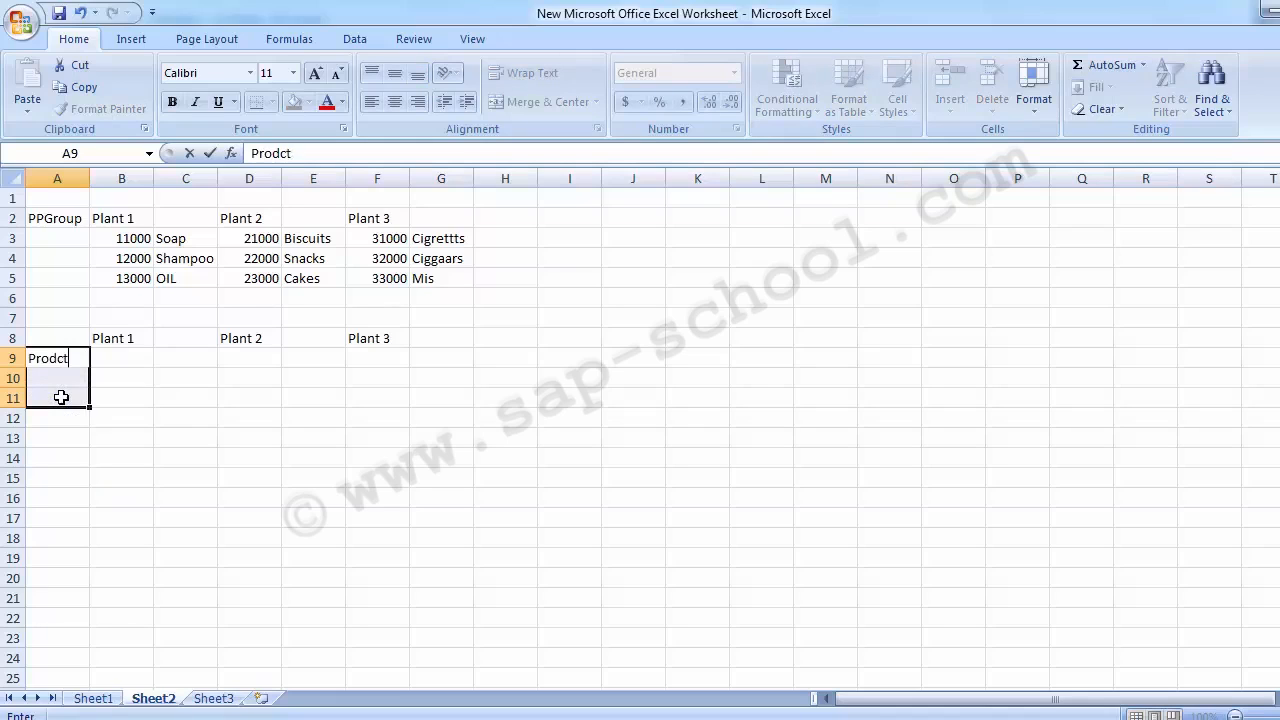
{"action": "type", "text": "ion"}
{"action": "key", "text": "Return"}
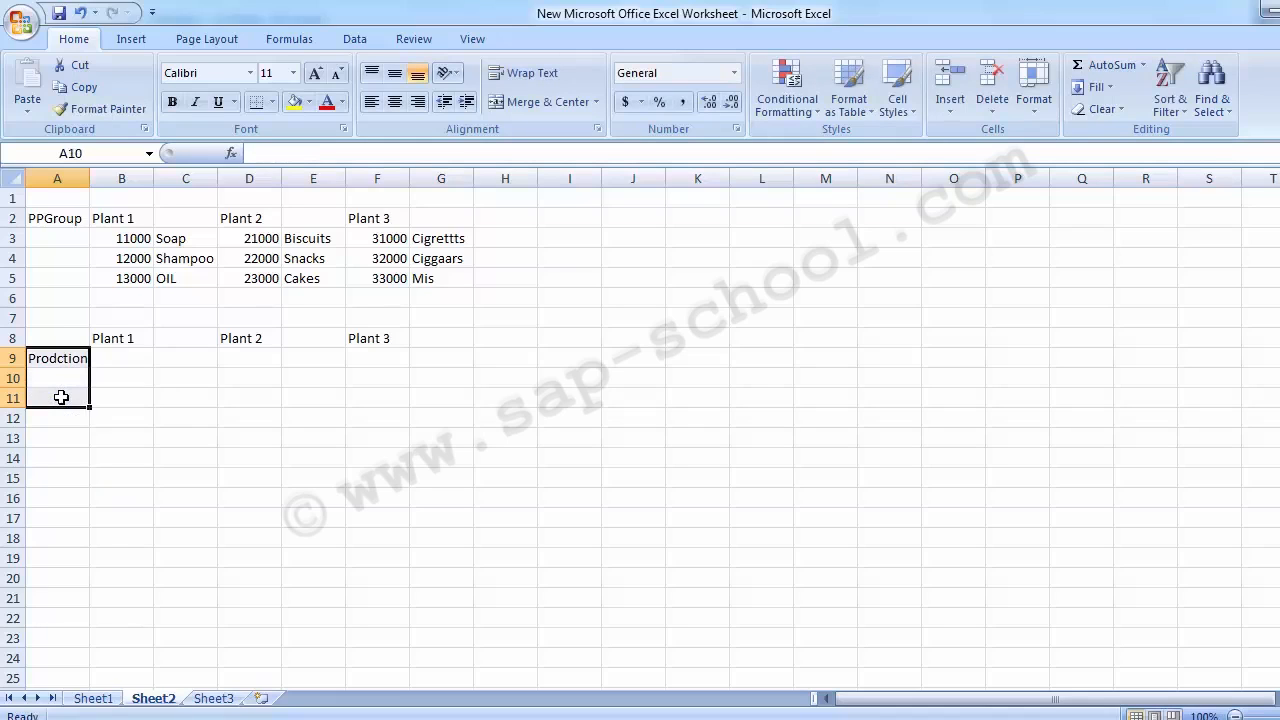
{"action": "key", "text": "Right"}
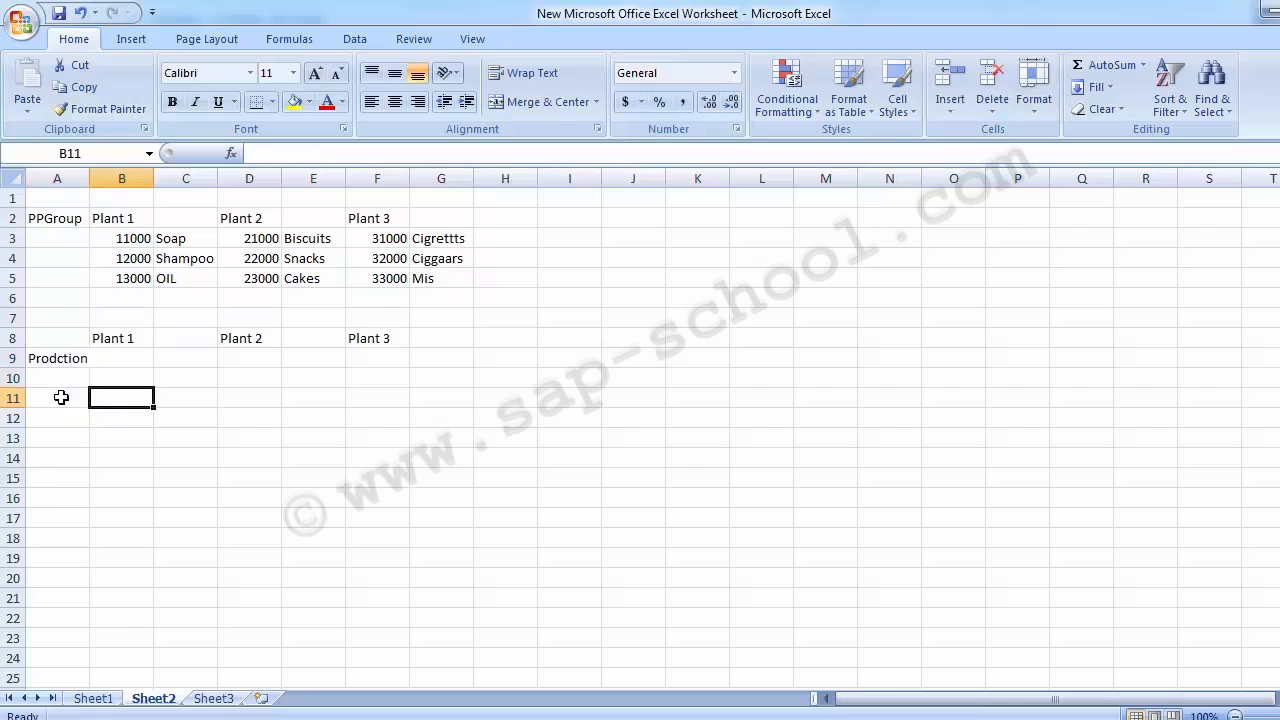
{"action": "key", "text": "Left"}
{"action": "key", "text": "Up"}
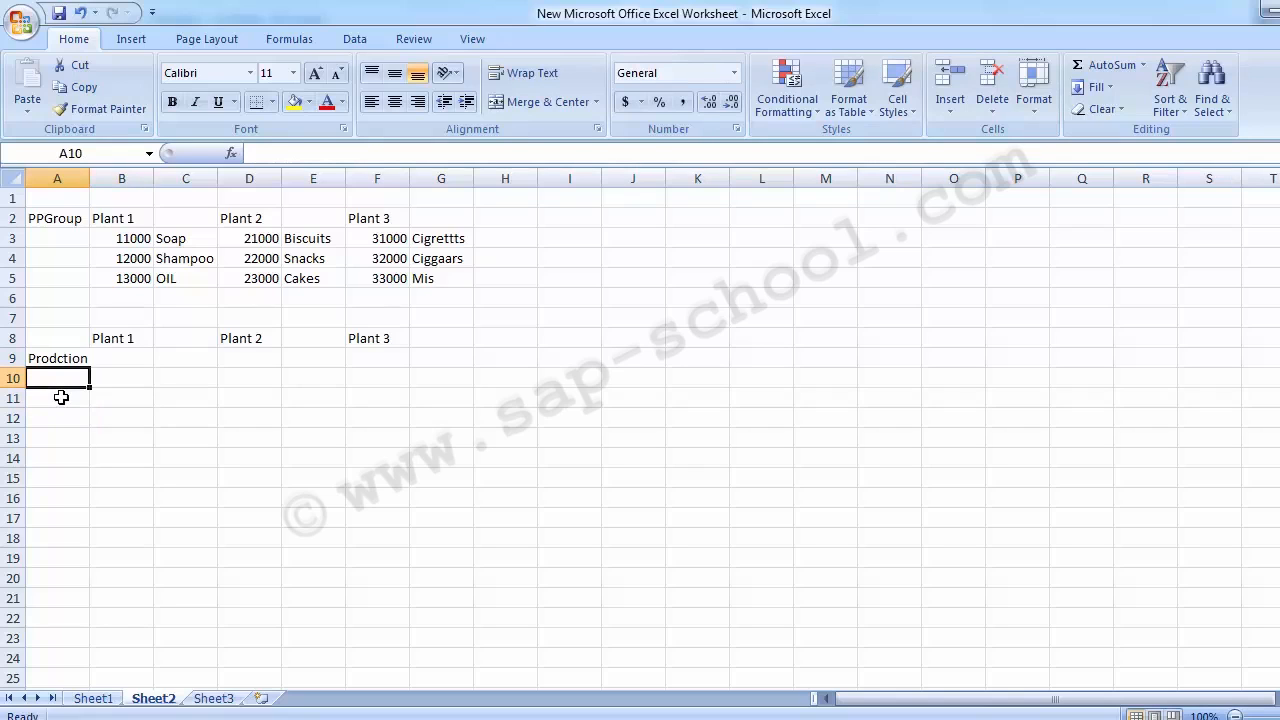
{"action": "type", "text": "HR"}
{"action": "key", "text": "Return"}
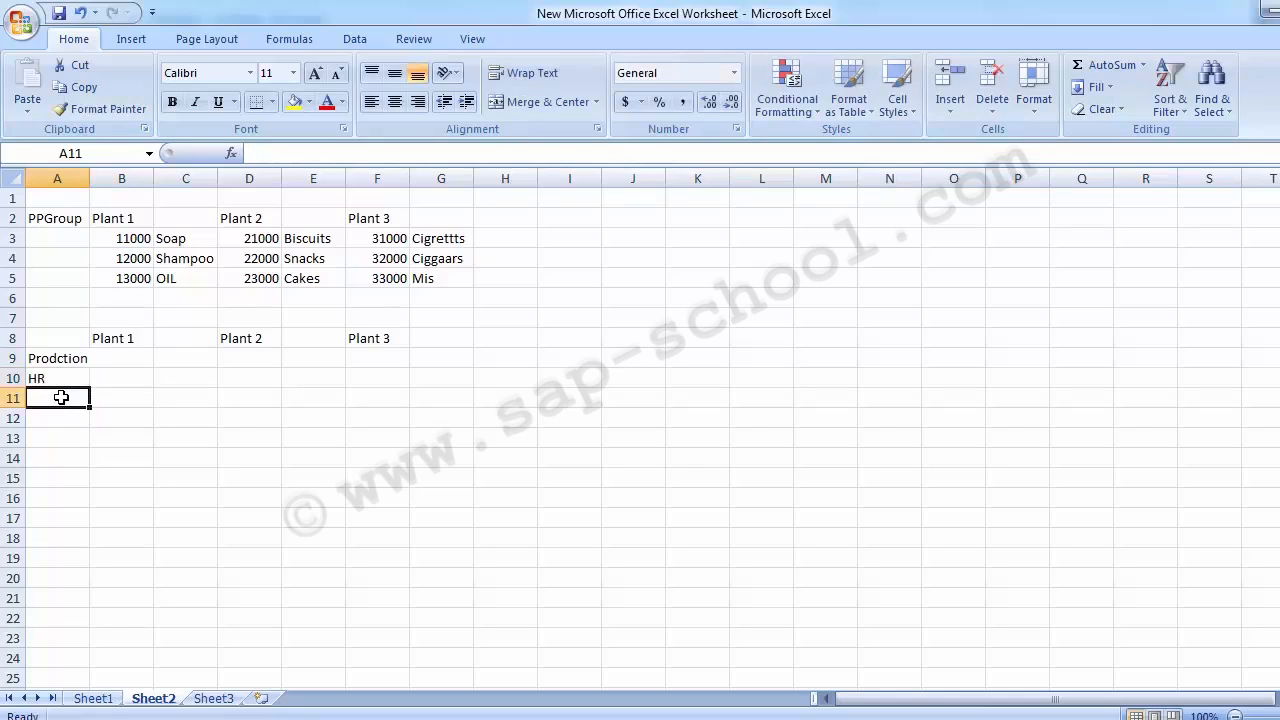
{"action": "type", "text": "Selling"}
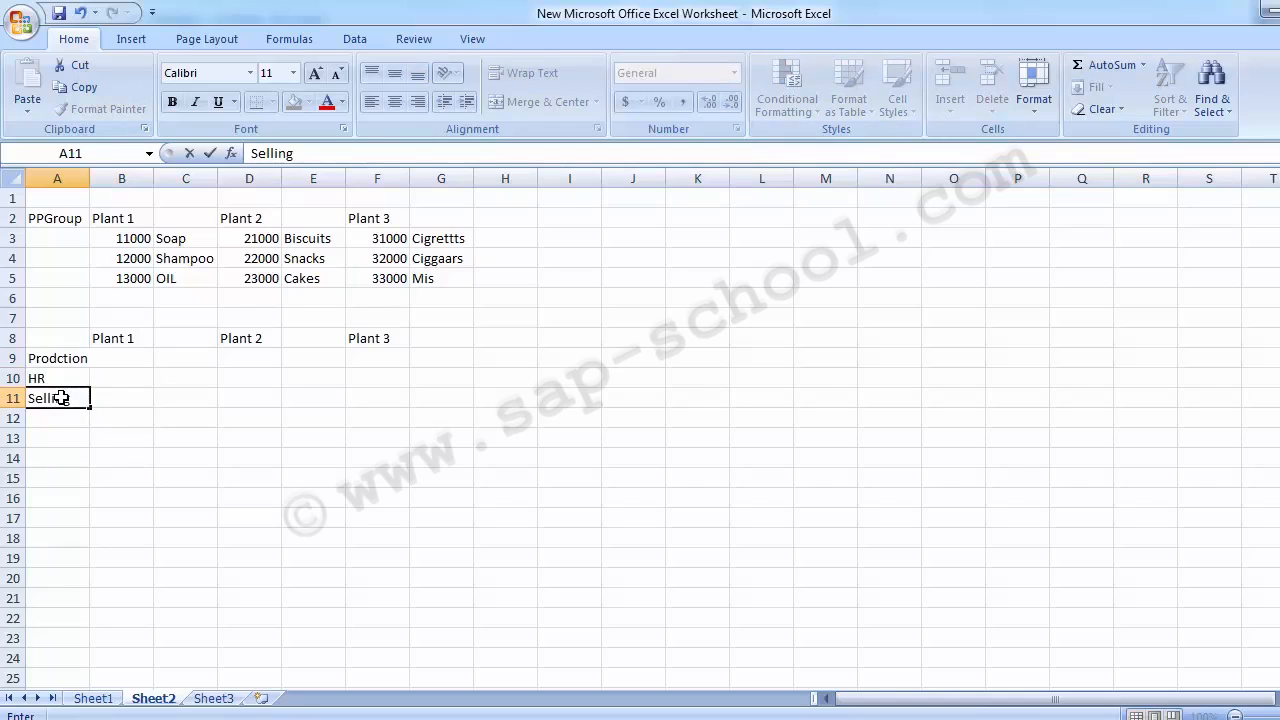
{"action": "type", "text": " & Dist."}
{"action": "key", "text": "Return"}
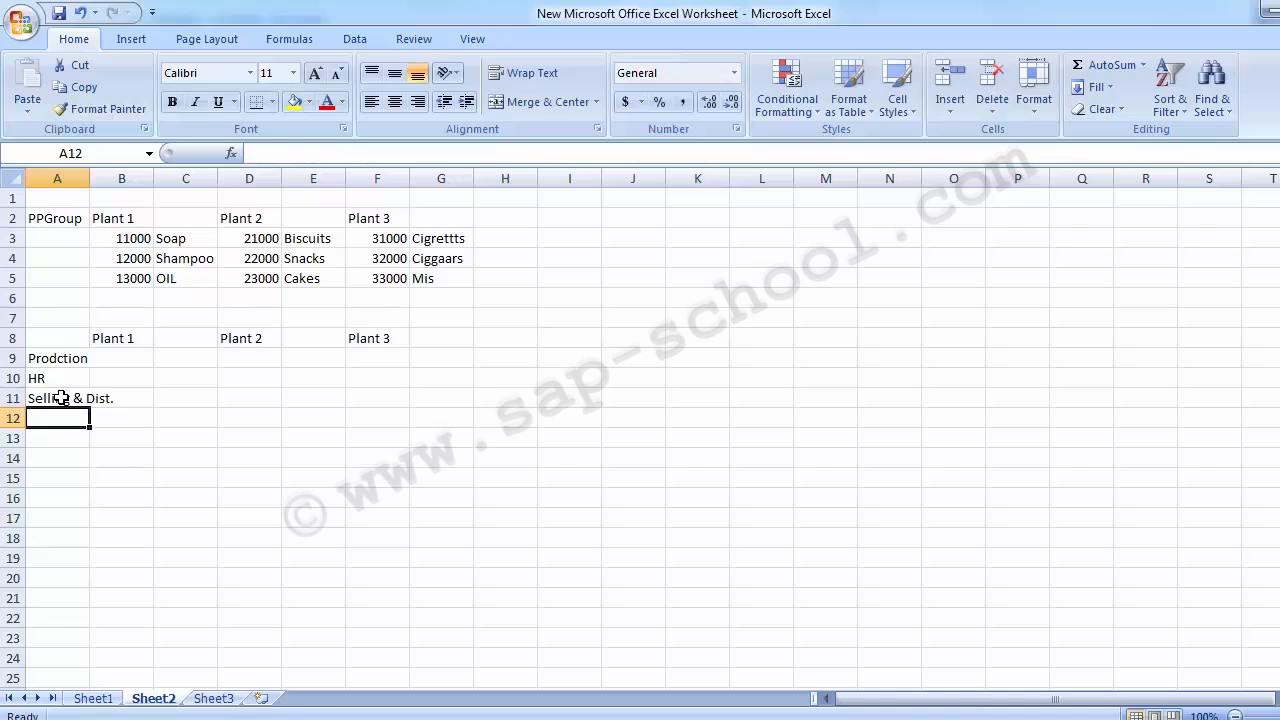
- Add the department labels Admin., Acconts and IT in cells A12:A14
{"action": "type", "text": "Admin."}
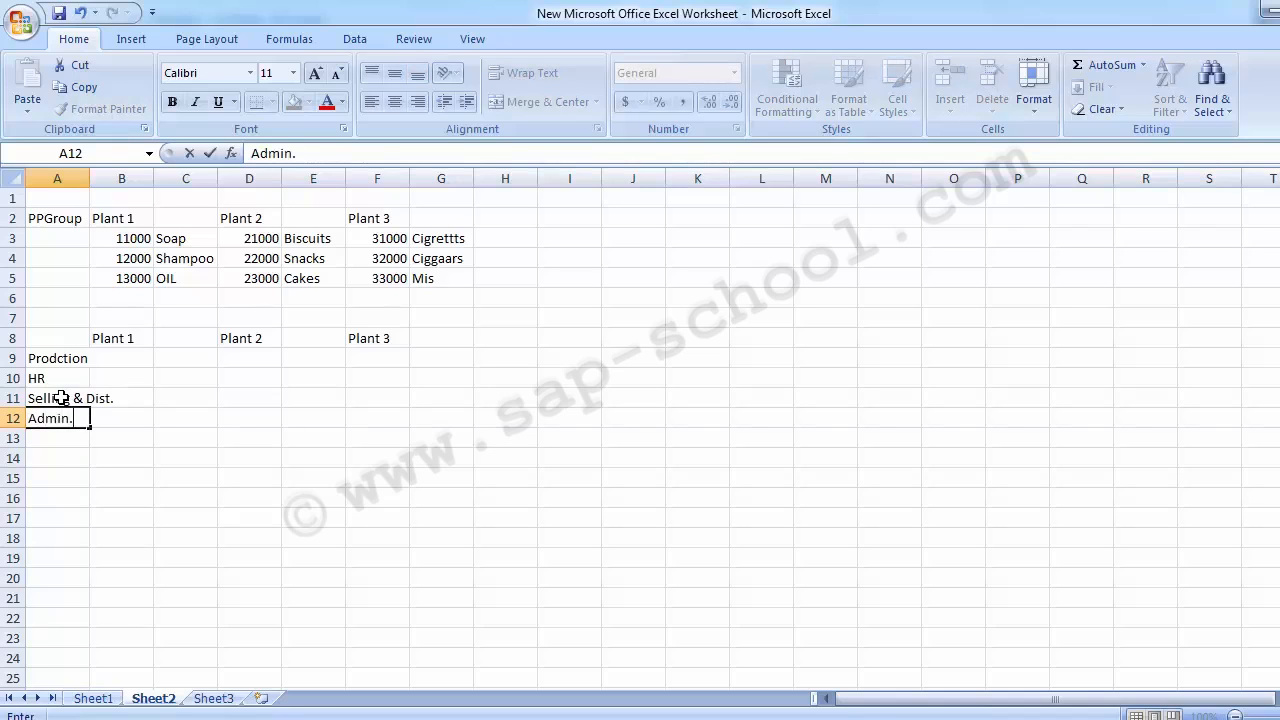
{"action": "key", "text": "Return"}
{"action": "type", "text": "Acc"}
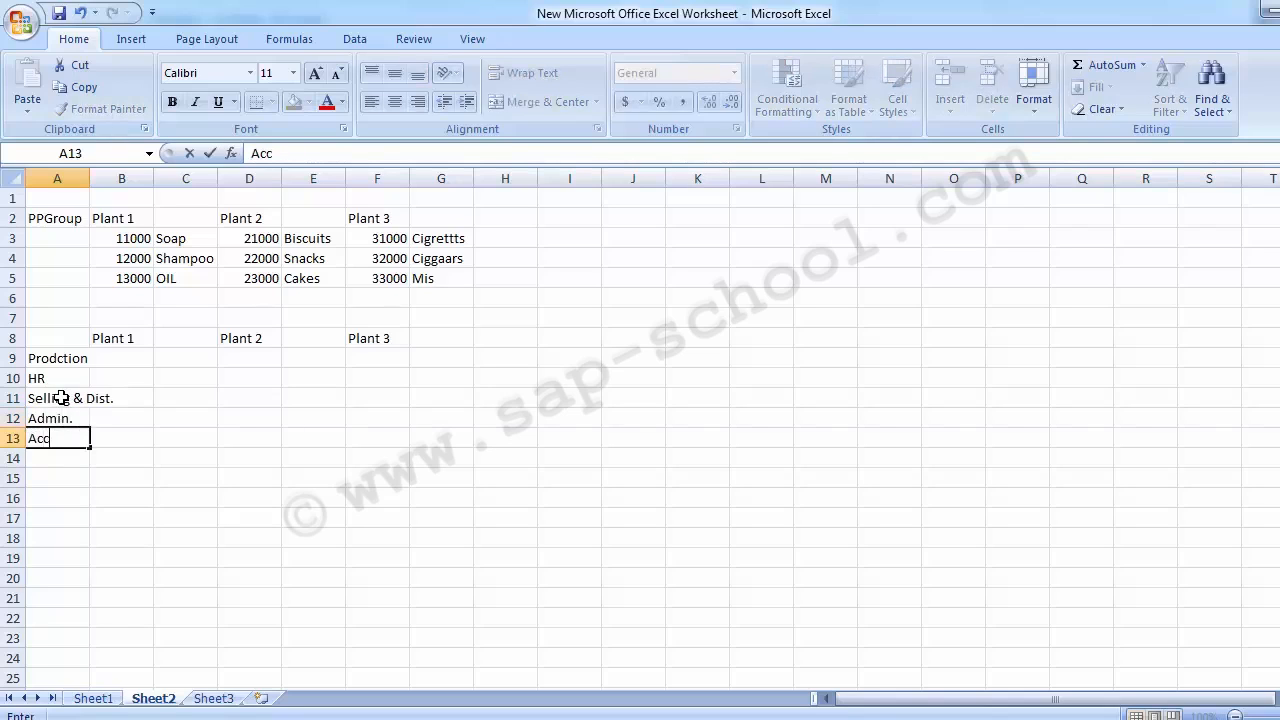
{"action": "type", "text": "onts"}
{"action": "key", "text": "Return"}
{"action": "type", "text": "IT"}
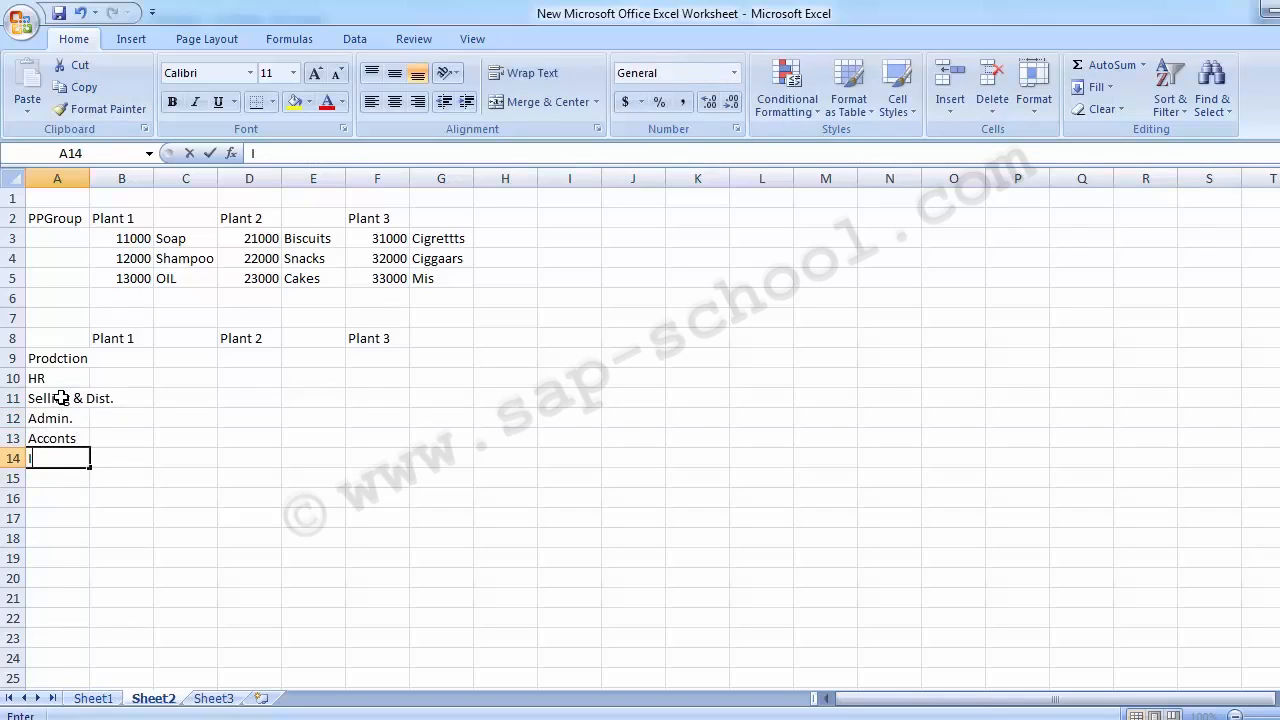
{"action": "key", "text": "Tab"}
- Widen column A so the Selling & Dist. label fits inside its cell
{"action": "key", "text": "Up"}
{"action": "key", "text": "Up"}
{"action": "key", "text": "Up"}
{"action": "key", "text": "Up"}
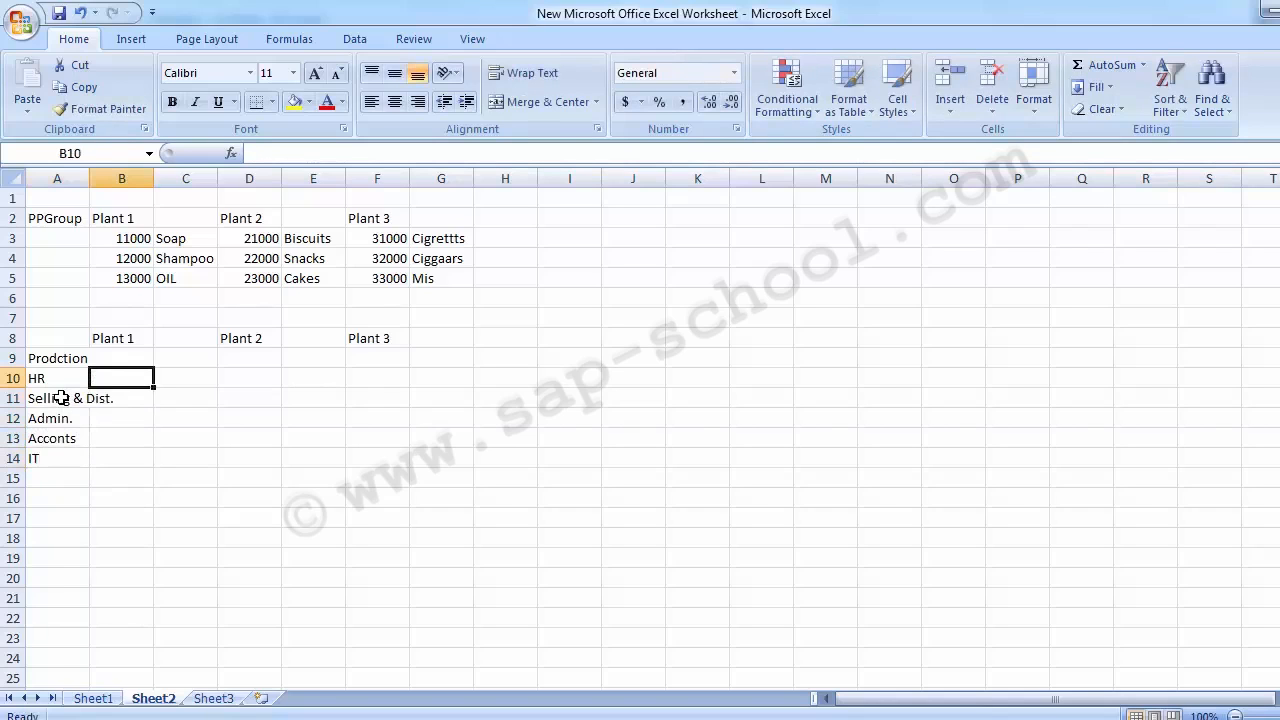
{"action": "left_click_drag", "start_coordinate": [89, 178], "coordinate": [119, 178]}
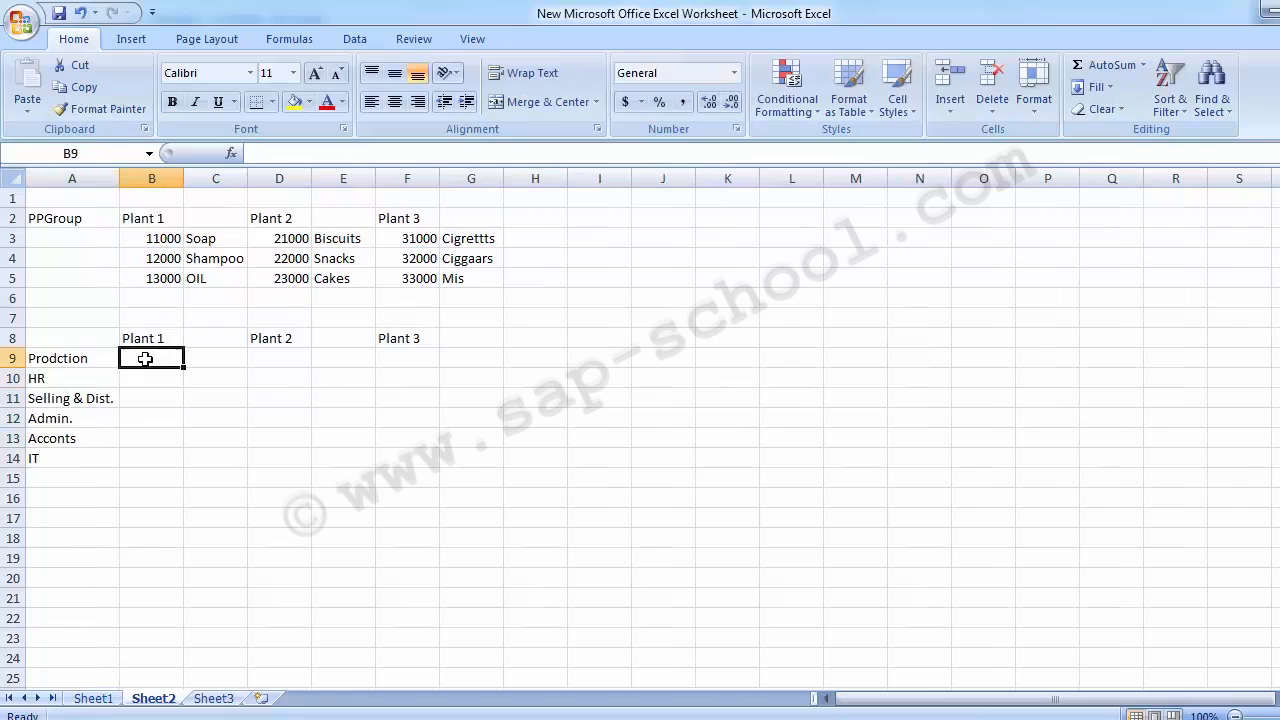
{"action": "left_click_drag", "start_coordinate": [80, 358], "coordinate": [68, 474]}
{"action": "left_click", "coordinate": [151, 357]}
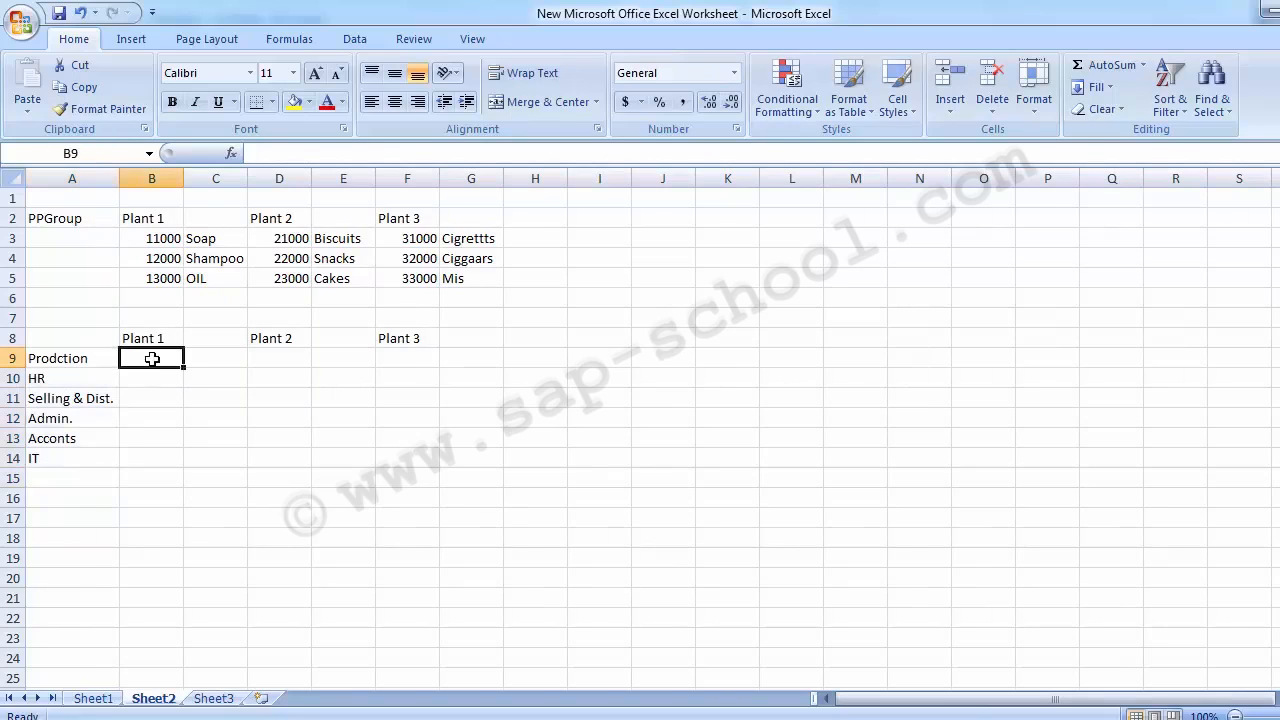
{"action": "left_click", "coordinate": [256, 357]}
{"action": "left_click", "coordinate": [413, 356]}
- Enter 110000 in cell B9 as the Plant 1 number for the production department
{"action": "left_click", "coordinate": [155, 359]}
{"action": "type", "text": "1"}
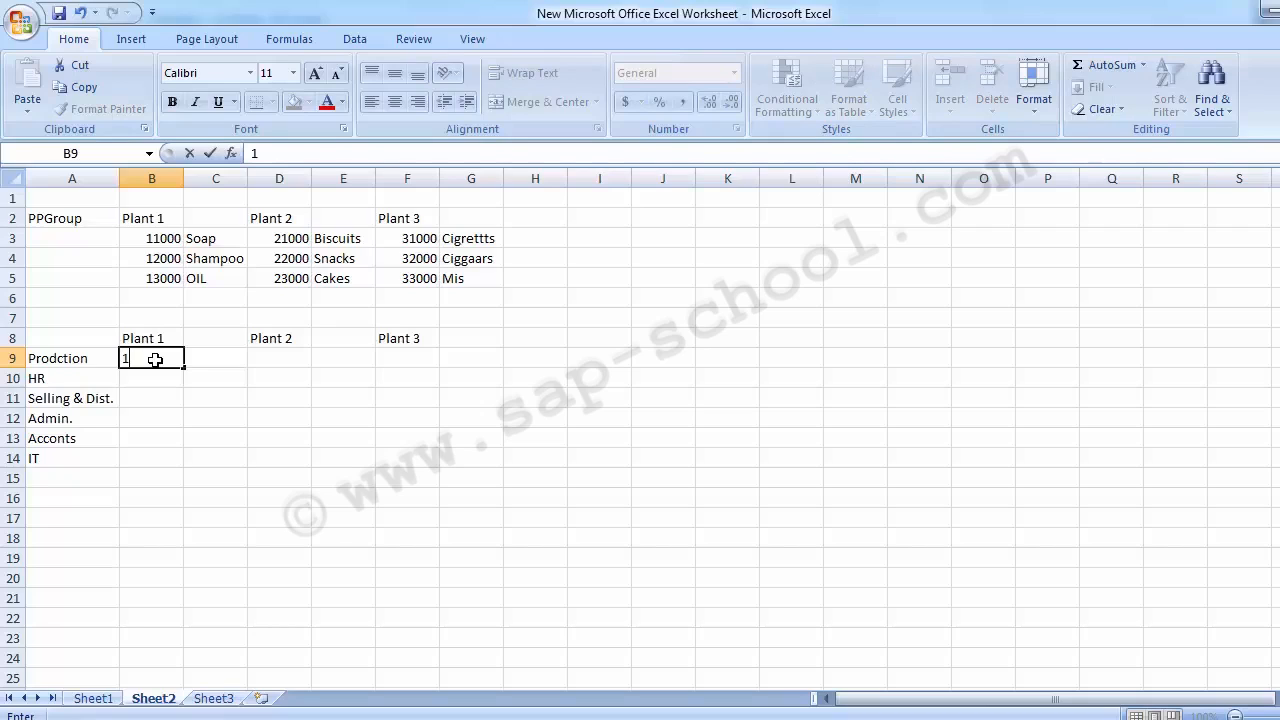
{"action": "type", "text": "10000"}
{"action": "key", "text": "Return"}
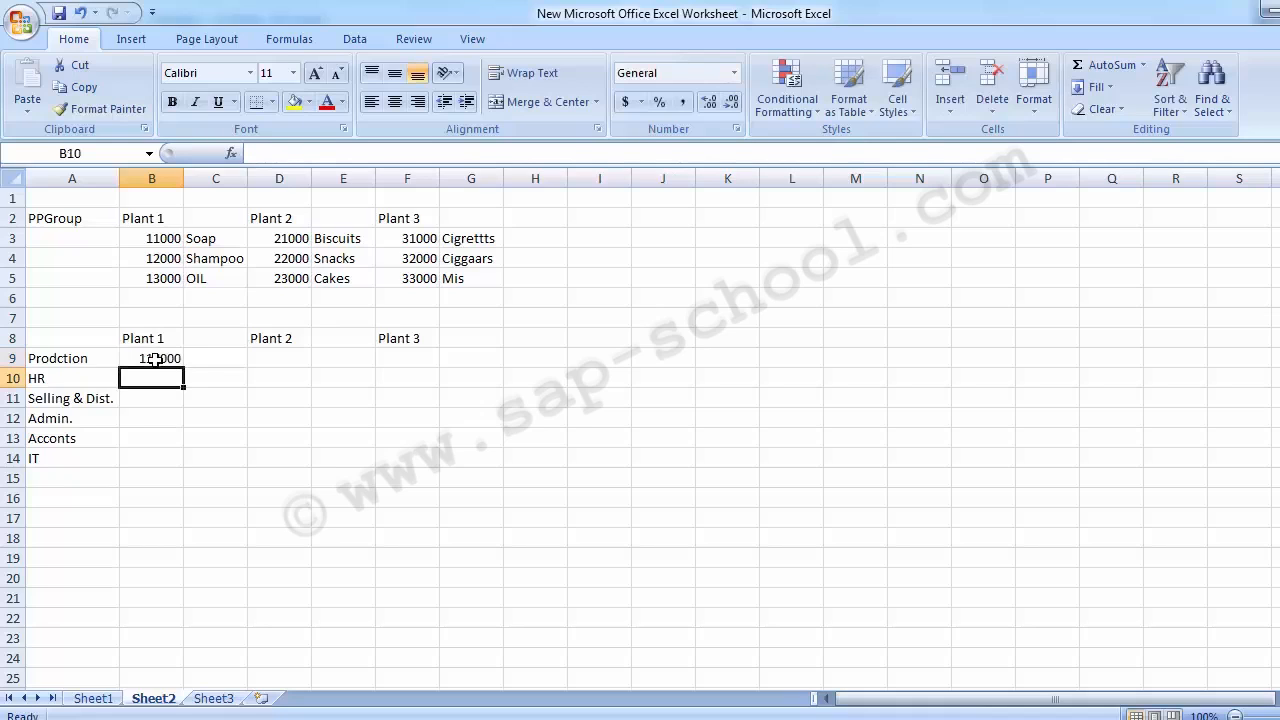
- Examine the Plant 1 product numbers in the upper table as a reference for the department numbering
{"action": "key", "text": "Up"}
{"action": "key", "text": "Up"}
{"action": "key", "text": "Up"}
{"action": "key", "text": "Up"}
{"action": "key", "text": "Up"}
{"action": "key", "text": "Up"}
{"action": "key", "text": "Up"}
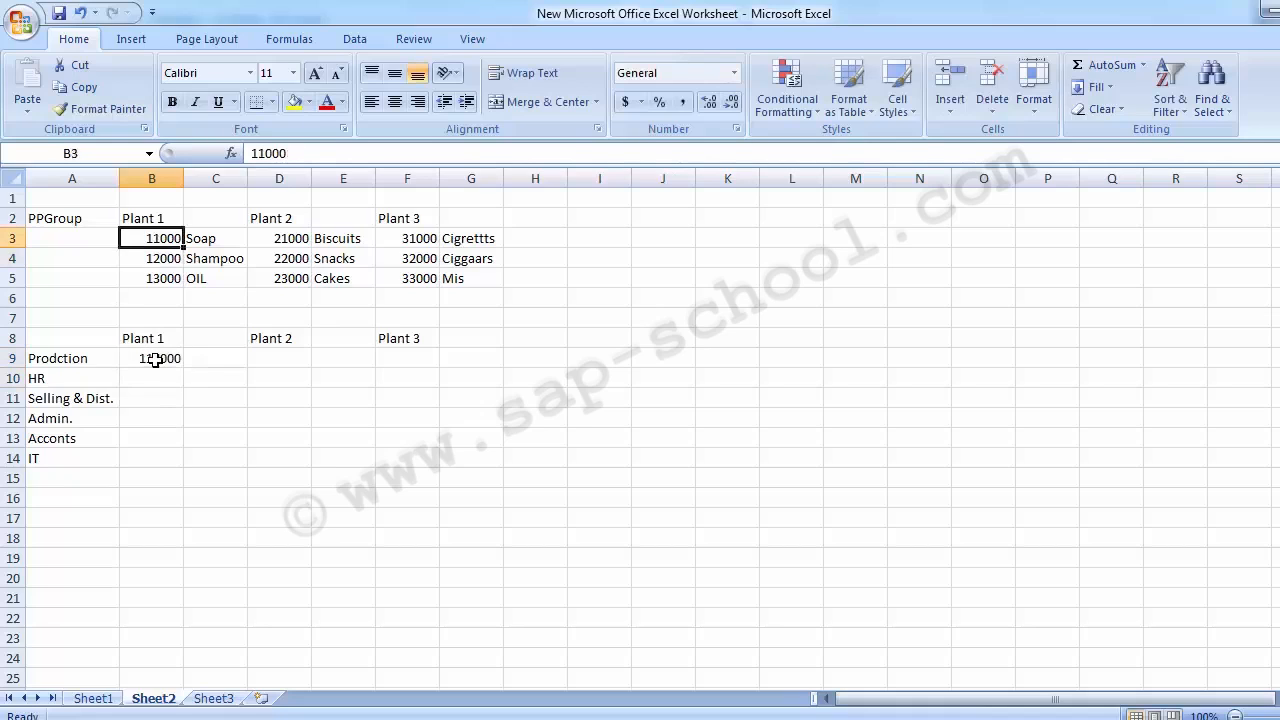
{"action": "key", "text": "Down"}
{"action": "key", "text": "Down"}
{"action": "key", "text": "Down"}
{"action": "key", "text": "Down"}
{"action": "key", "text": "Down"}
{"action": "key", "text": "Down"}
{"action": "key", "text": "Down"}
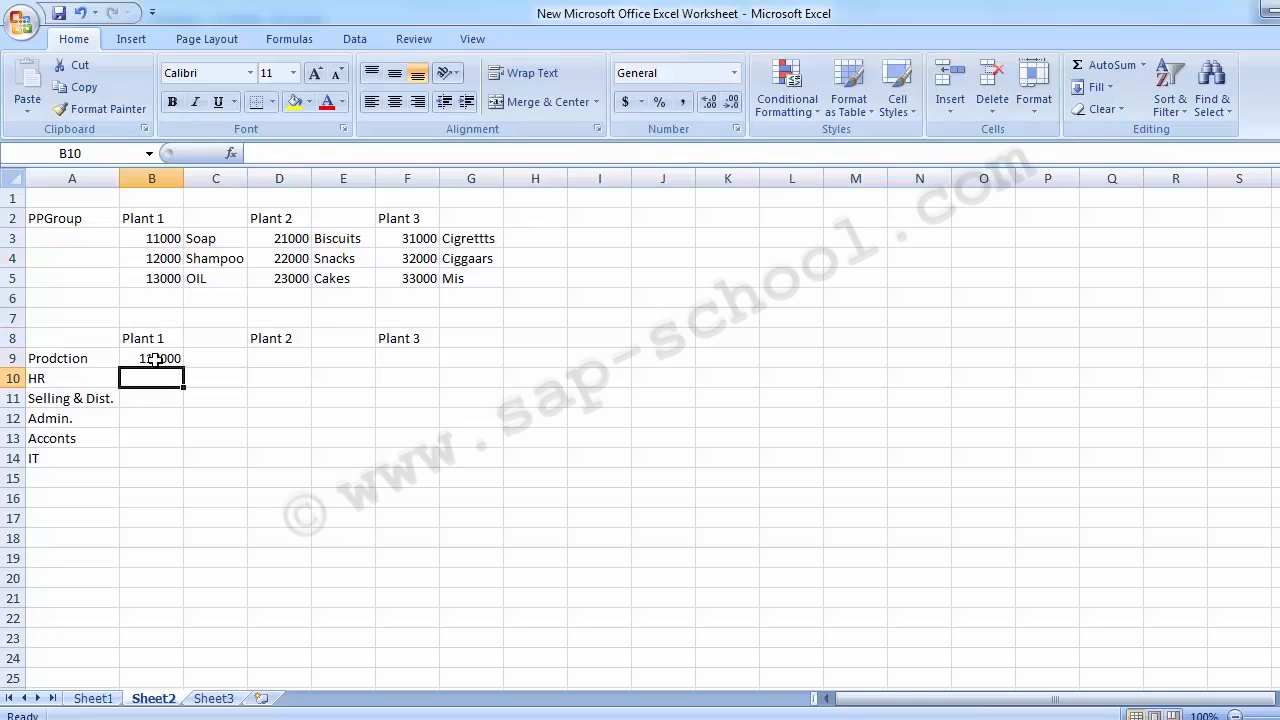
- Enter the Plant 1 numbers 120000 for HR in B10 and 130000 for Selling & Dist. in B11
{"action": "type", "text": "1"}
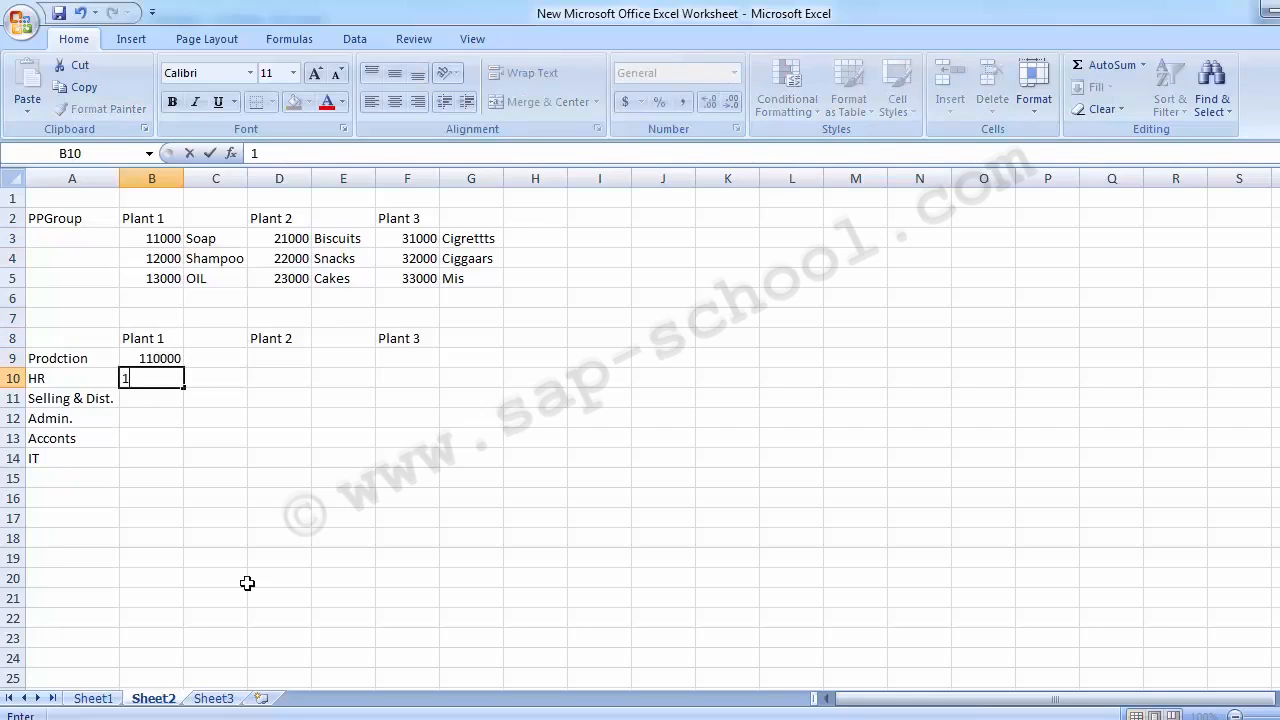
{"action": "type", "text": "200000"}
{"action": "key", "text": "BackSpace"}
{"action": "key", "text": "Return"}
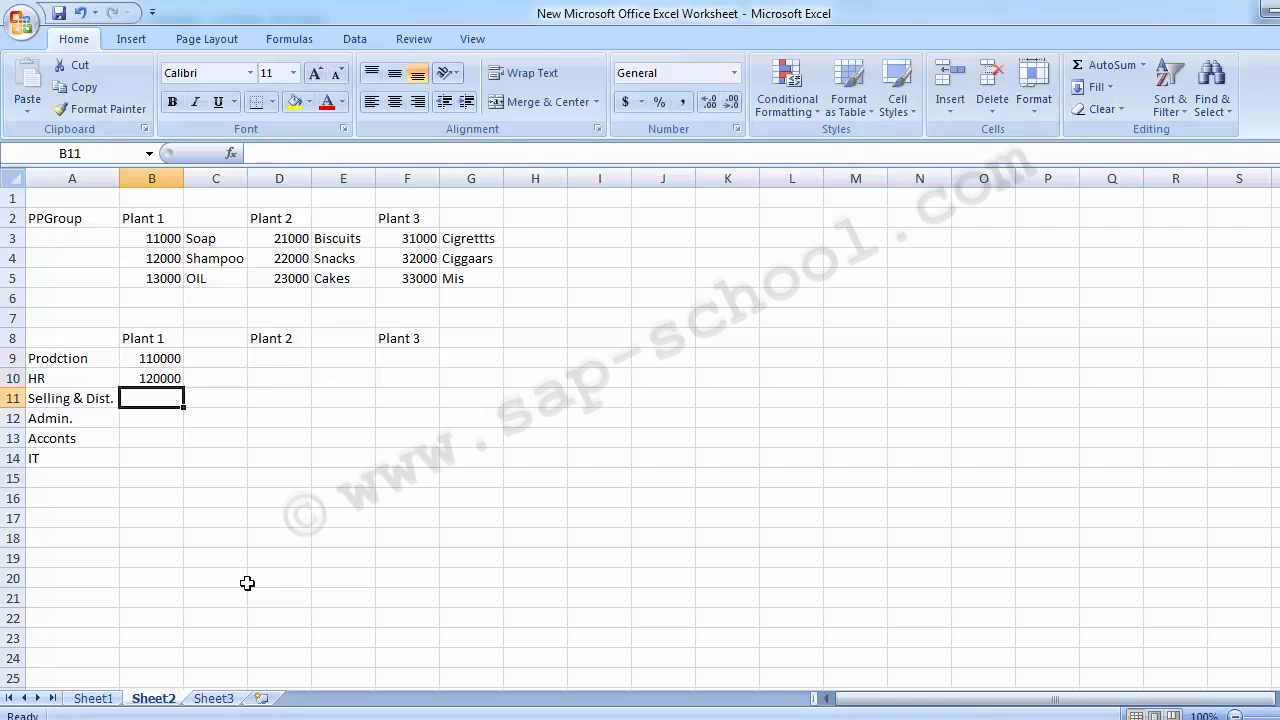
{"action": "type", "text": "13"}
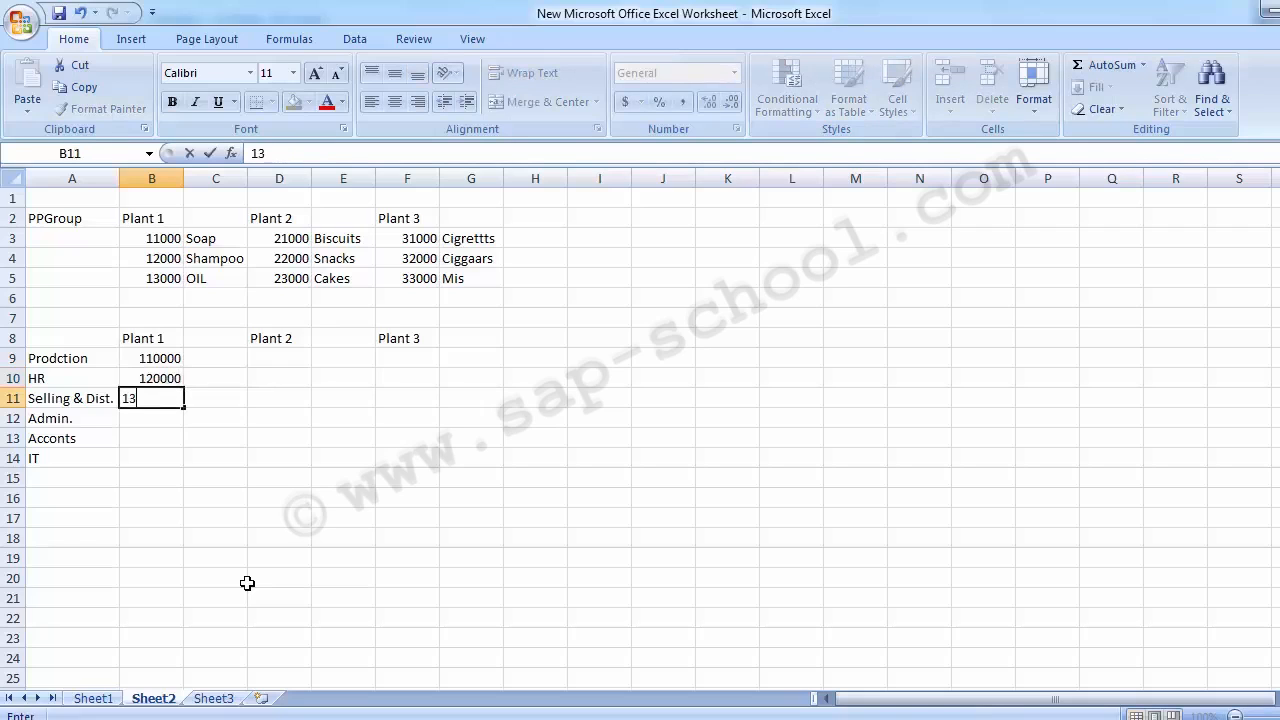
{"action": "type", "text": "0000\\"}
{"action": "key", "text": "BackSpace"}
{"action": "key", "text": "Return"}
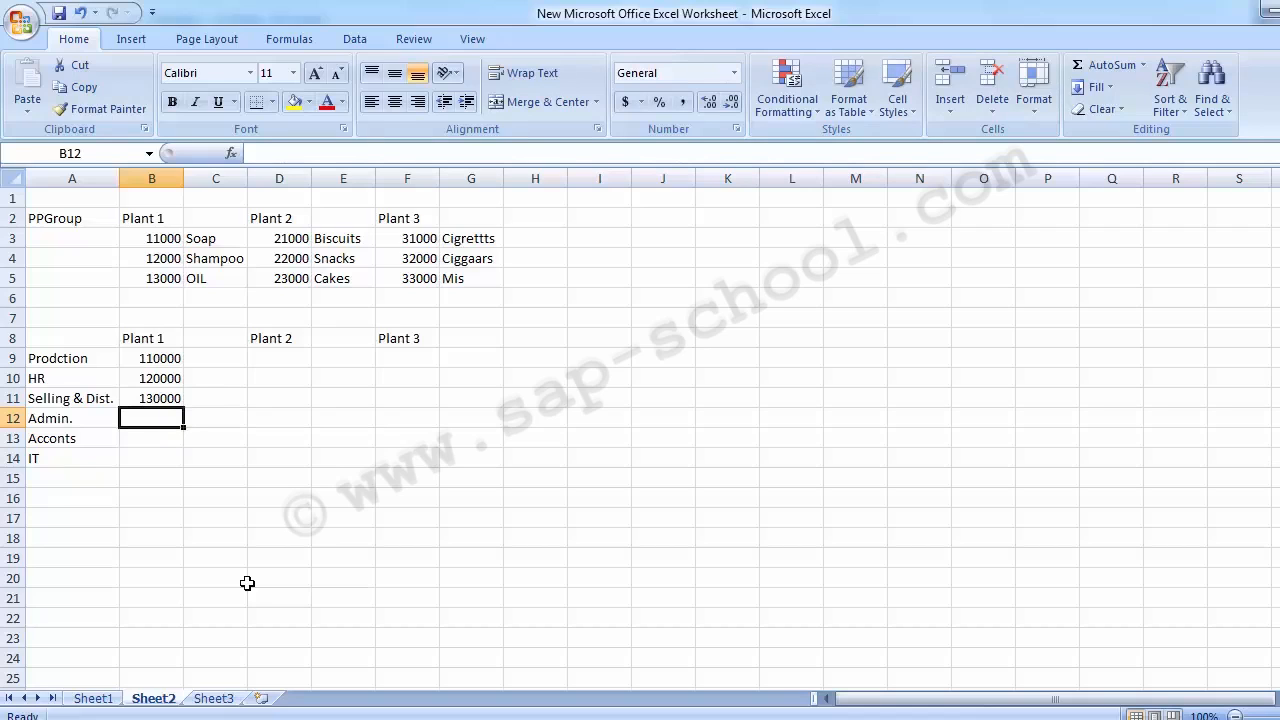
- Enter the Plant 1 numbers 140000 for Admin. in B12 and 150000 for Acconts in B13
{"action": "type", "text": "140000"}
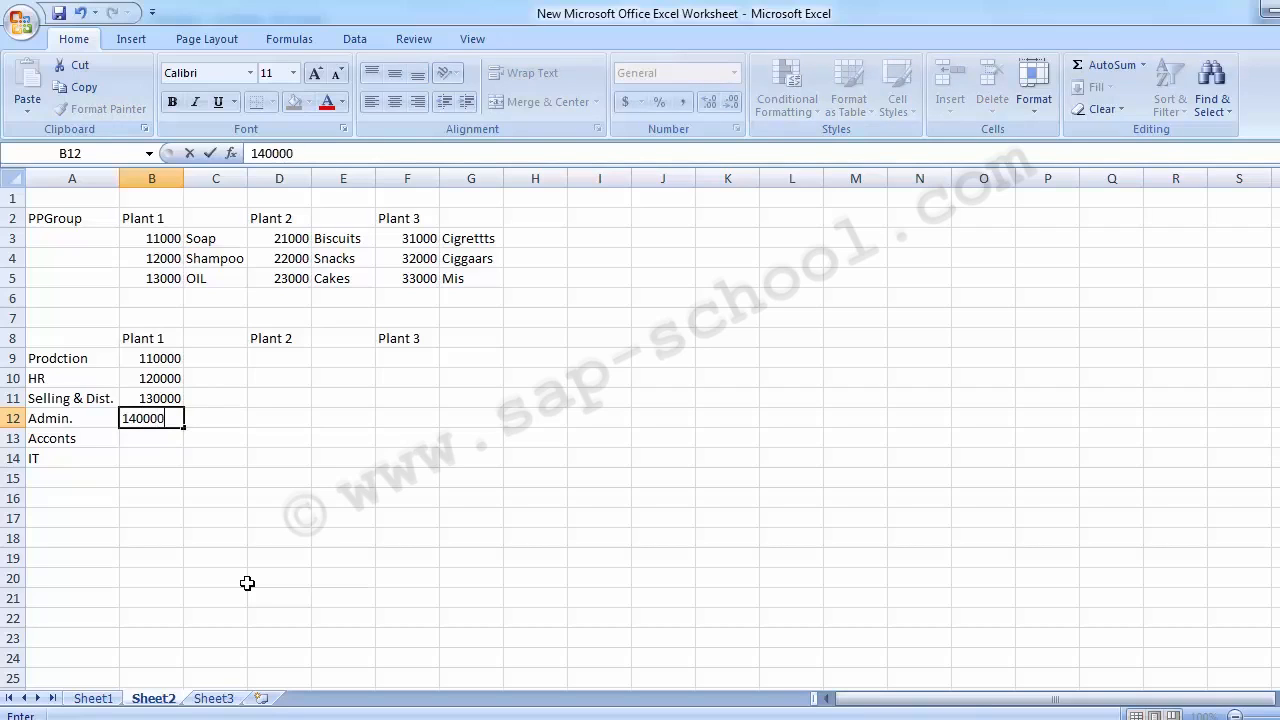
{"action": "key", "text": "Return"}
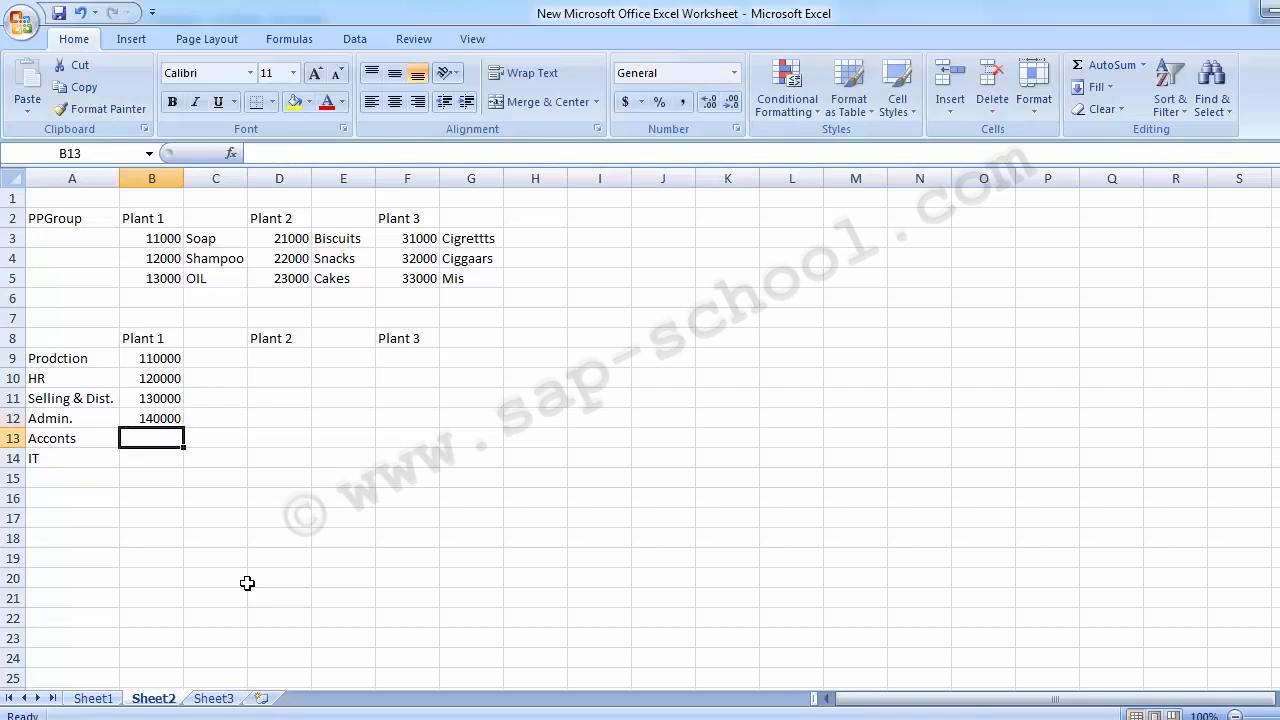
{"action": "type", "text": "5000"}
{"action": "key", "text": "BackSpace"}
{"action": "key", "text": "BackSpace"}
{"action": "key", "text": "BackSpace"}
{"action": "key", "text": "BackSpace"}
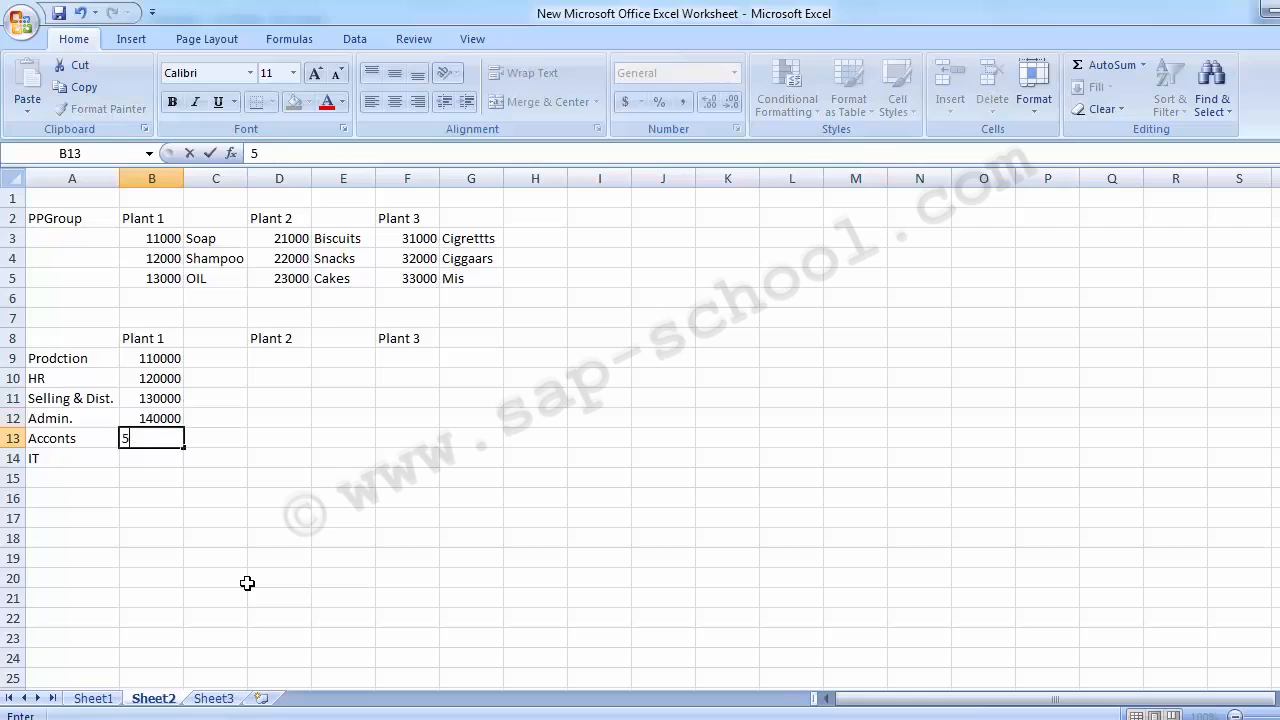
{"action": "type", "text": "150000"}
{"action": "key", "text": "Return"}
- Review the Plant 1 department numbers entered in column B
{"action": "key", "text": "Up"}
{"action": "key", "text": "Up"}
{"action": "key", "text": "Up"}
{"action": "key", "text": "Up"}
{"action": "key", "text": "Up"}
{"action": "key", "text": "Down"}
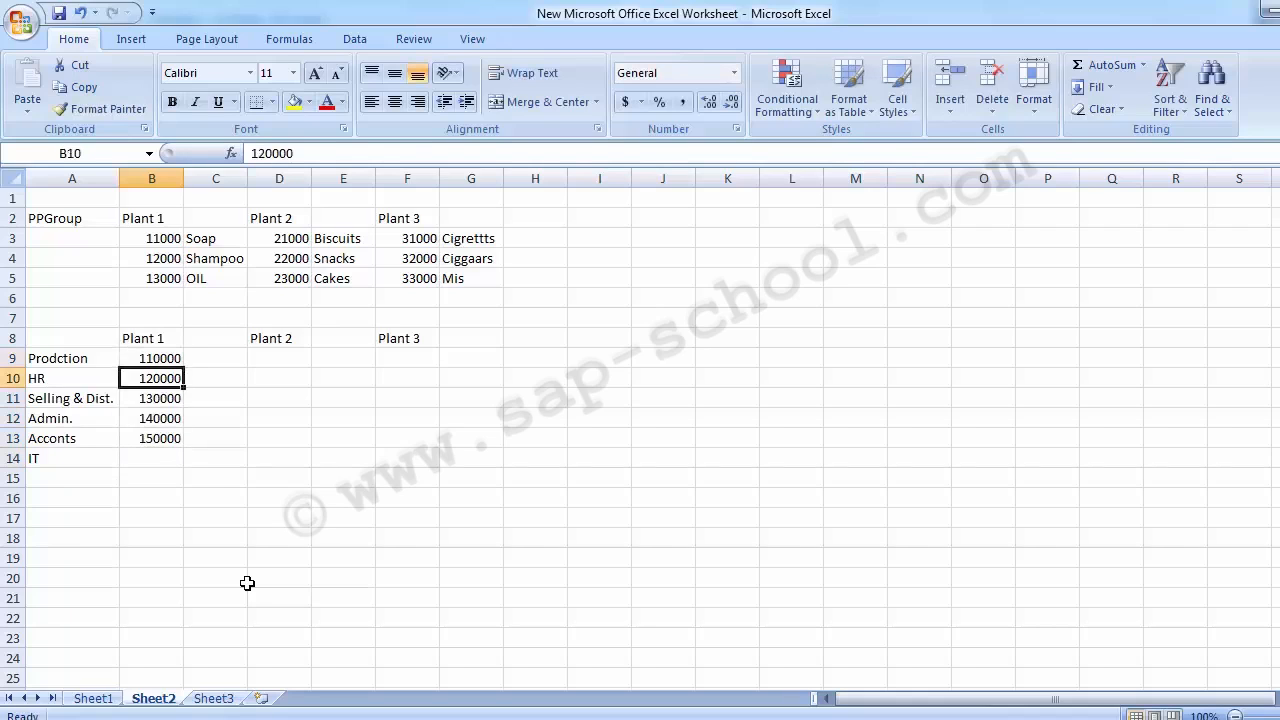
{"action": "key", "text": "Down"}
{"action": "key", "text": "Down"}
{"action": "key", "text": "Up"}
{"action": "key", "text": "Up"}
{"action": "key", "text": "Up"}
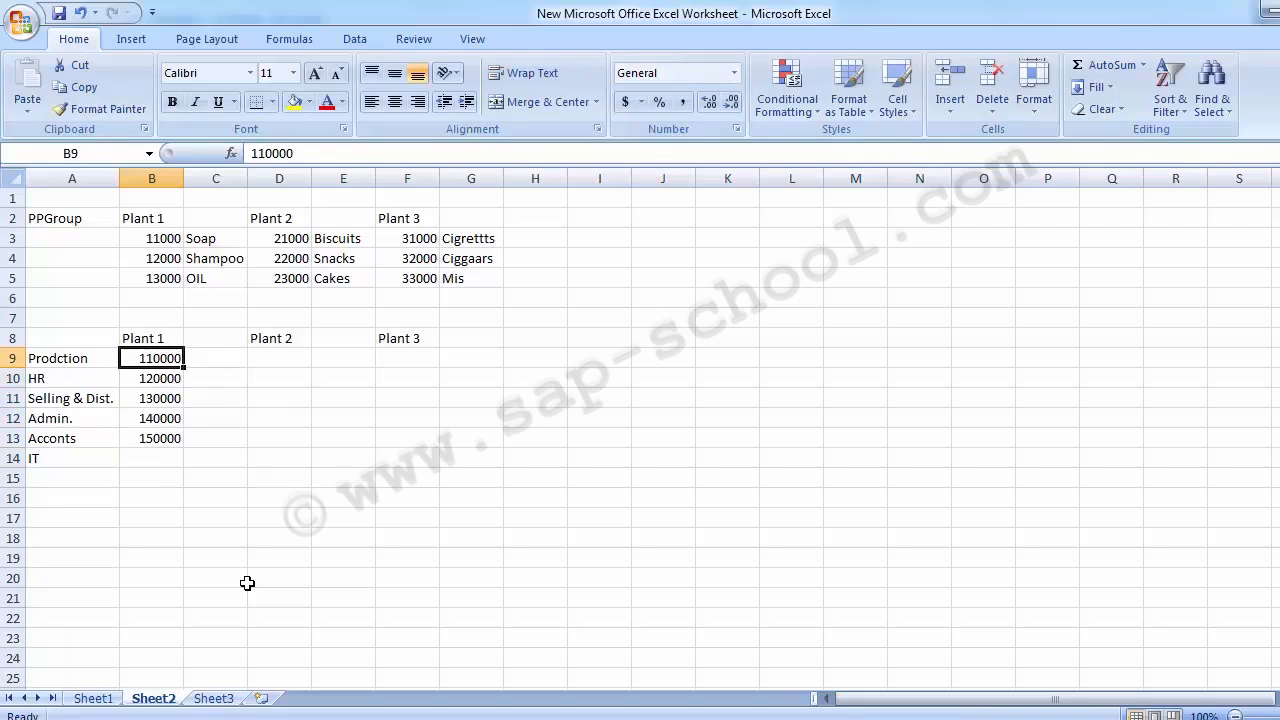
- Copy the Plant 1 production number 110000 from Excel into SAP's new cost center number, valid from 01.04.2014
{"action": "key", "text": "ctrl+c"}
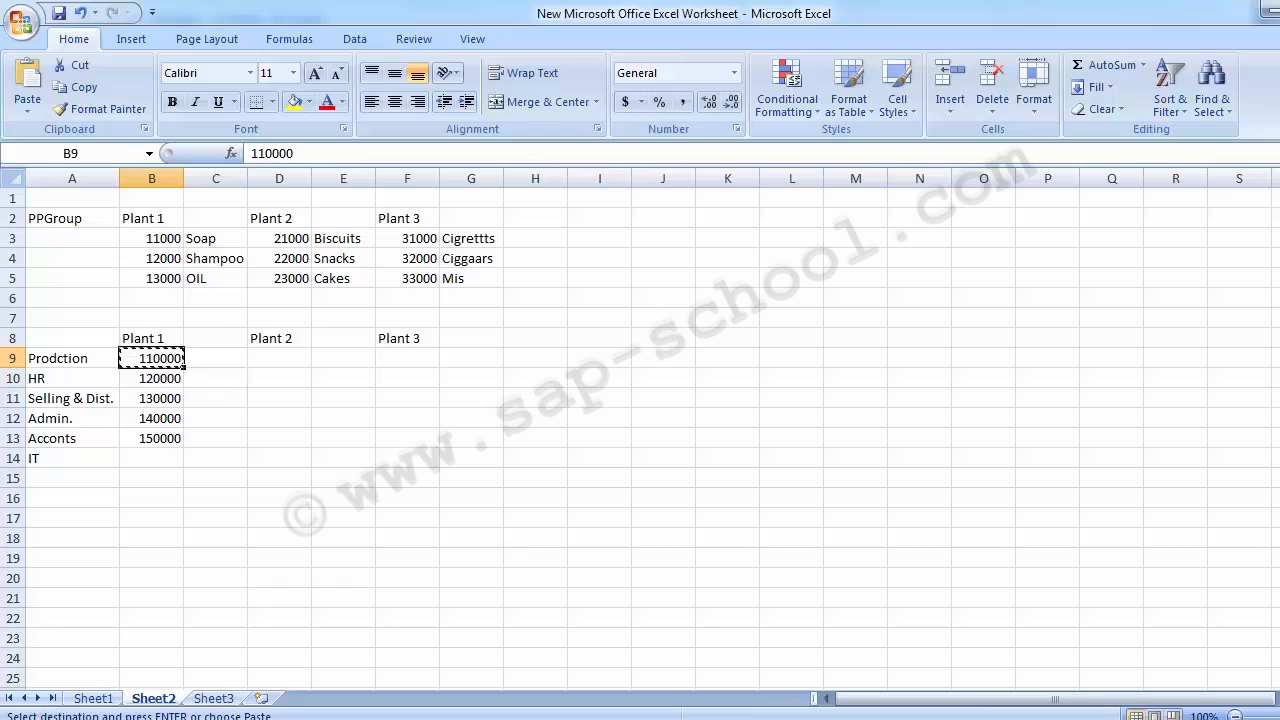
{"action": "mouse_move", "coordinate": [507, 712]}
{"action": "left_click", "coordinate": [607, 635]}
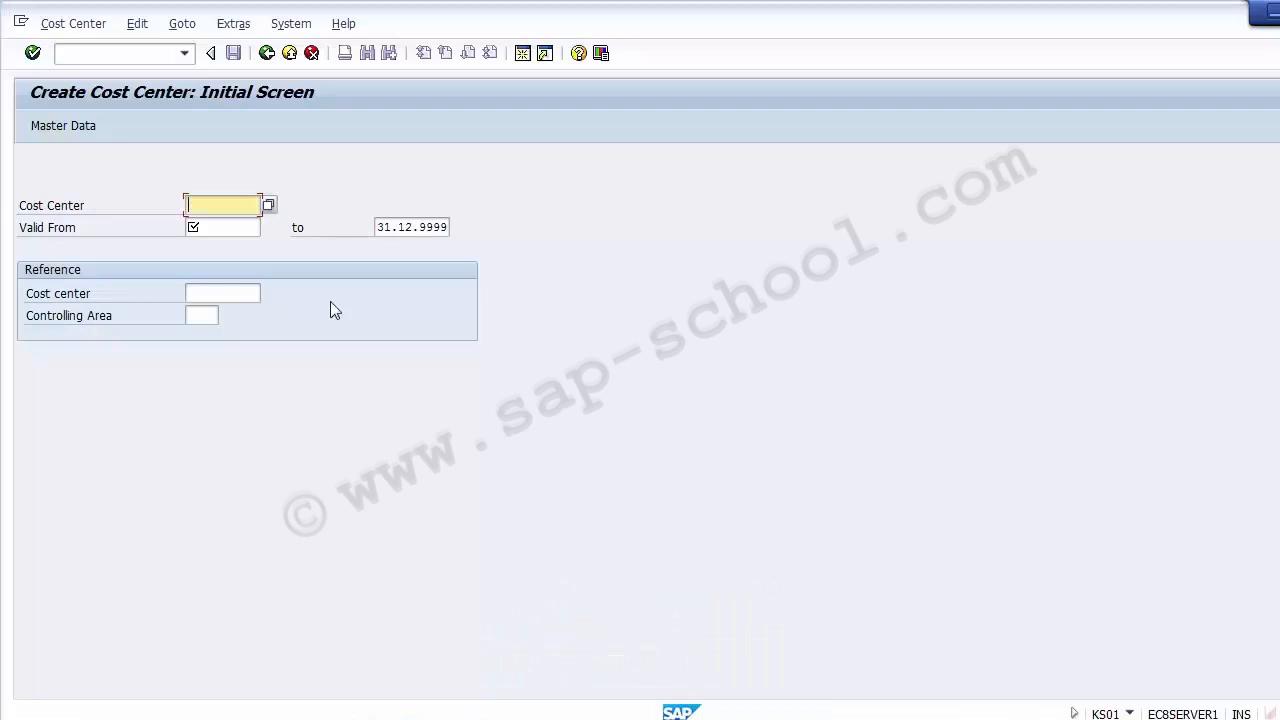
{"action": "key", "text": "ctrl+v"}
{"action": "left_click", "coordinate": [224, 228]}
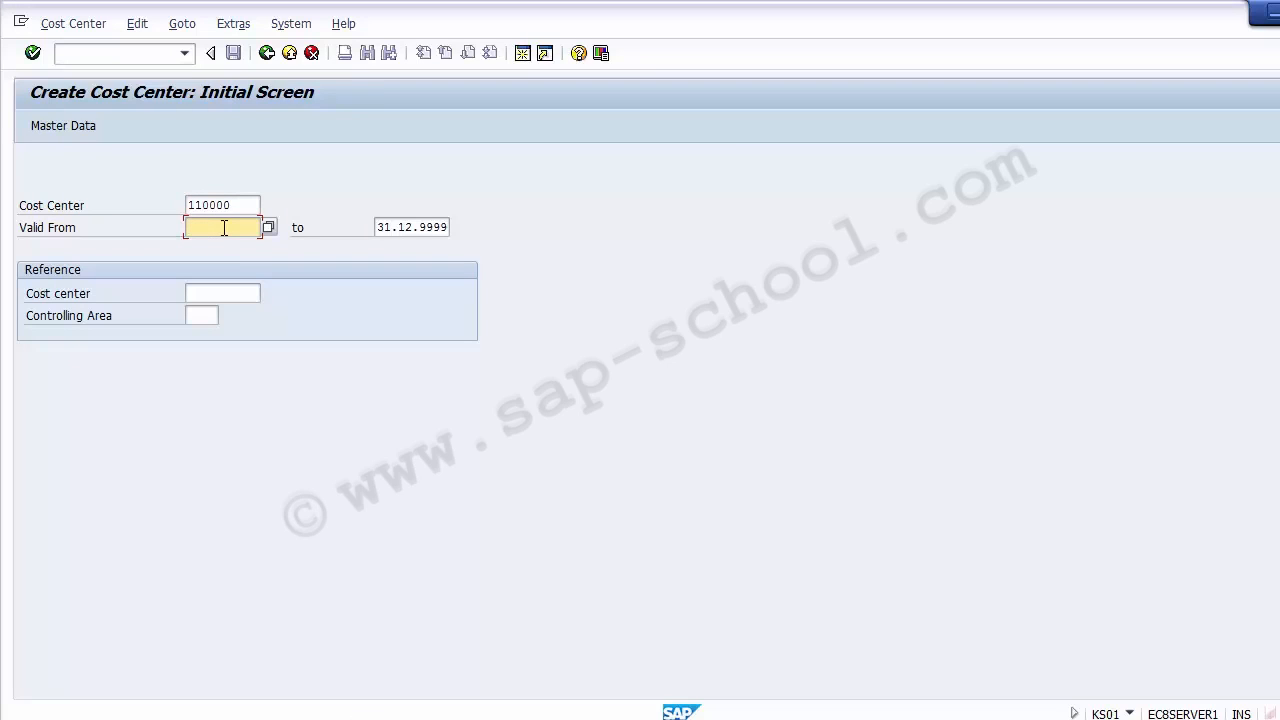
{"action": "left_click", "coordinate": [245, 206]}
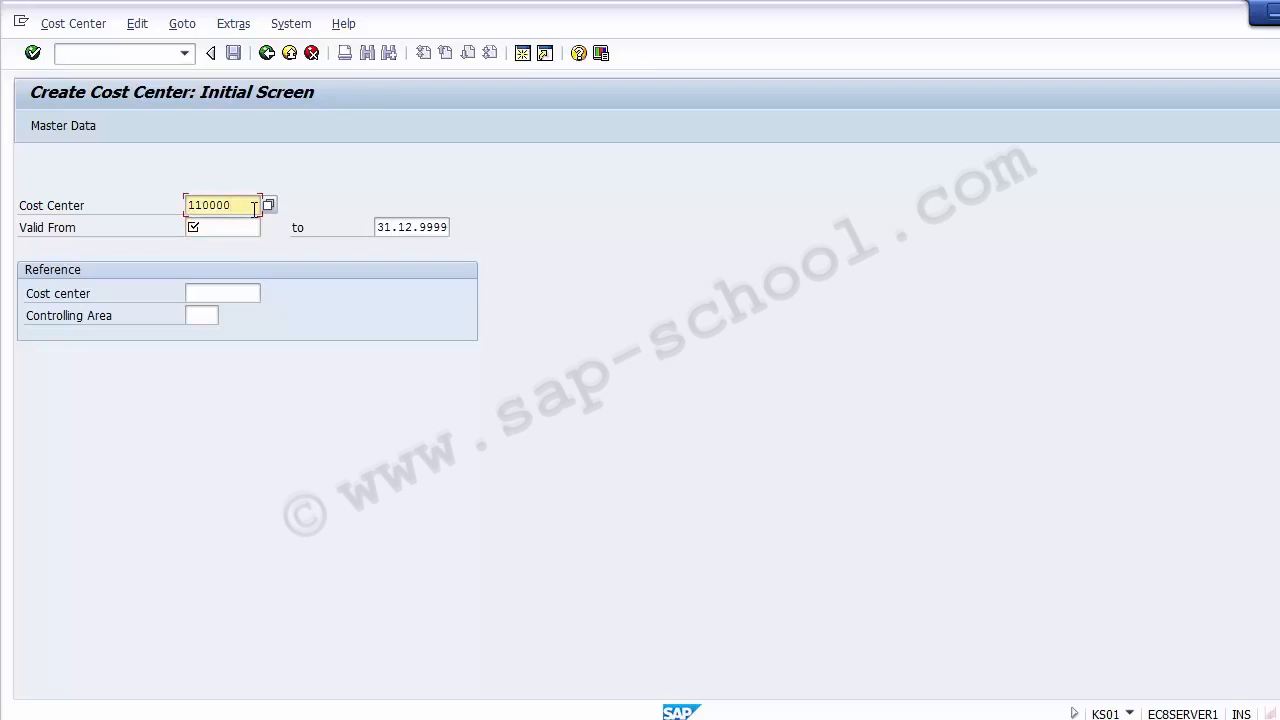
{"action": "left_click_drag", "start_coordinate": [254, 206], "coordinate": [170, 209]}
{"action": "left_click", "coordinate": [209, 227]}
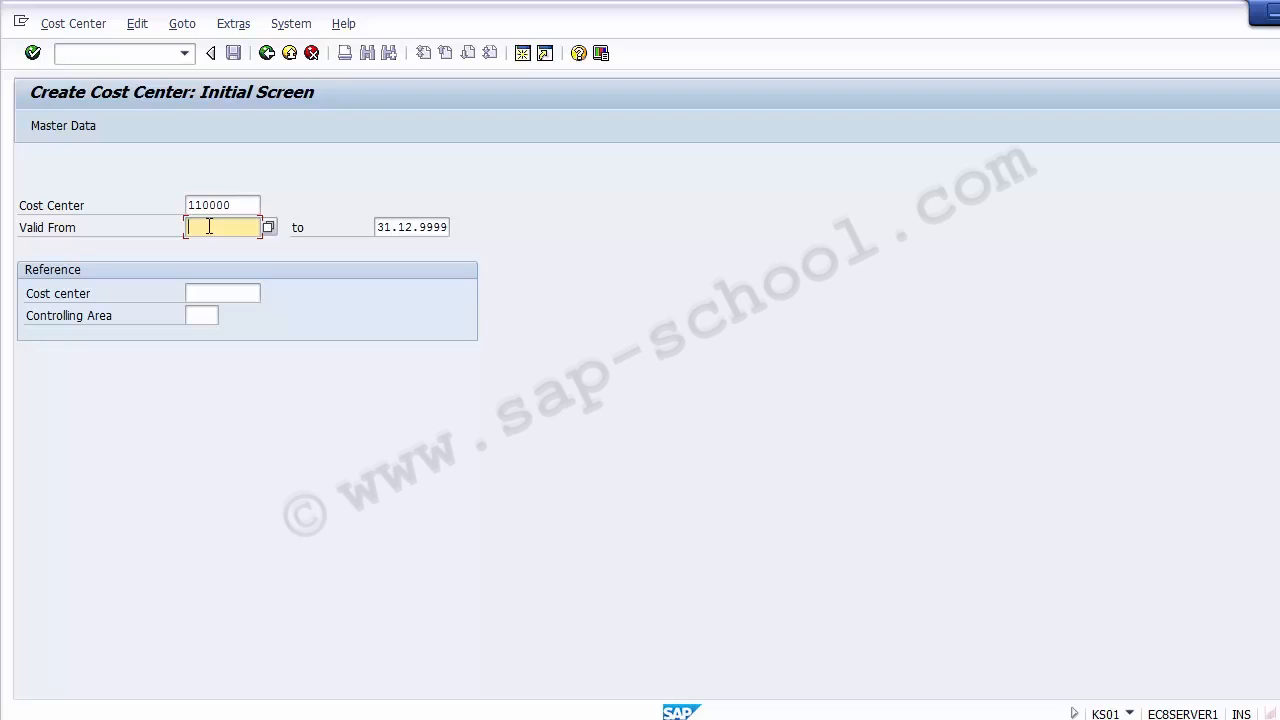
{"action": "type", "text": "01.04.2014"}
- Set the cost center's validity end date to 31.12.2014
{"action": "left_click", "coordinate": [424, 227]}
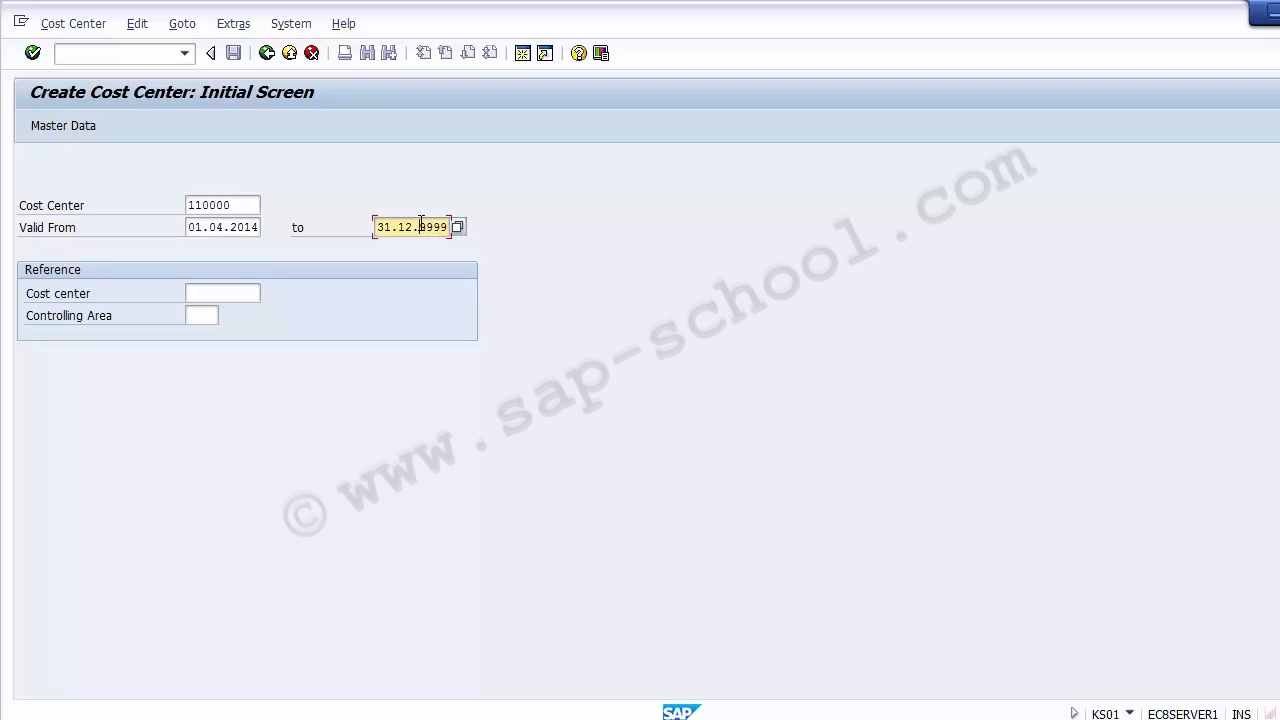
{"action": "key", "text": "BackSpace"}
{"action": "key", "text": "BackSpace"}
{"action": "key", "text": "BackSpace"}
{"action": "key", "text": "BackSpace"}
{"action": "type", "text": "2014"}
{"action": "left_click_drag", "start_coordinate": [248, 205], "coordinate": [133, 205]}
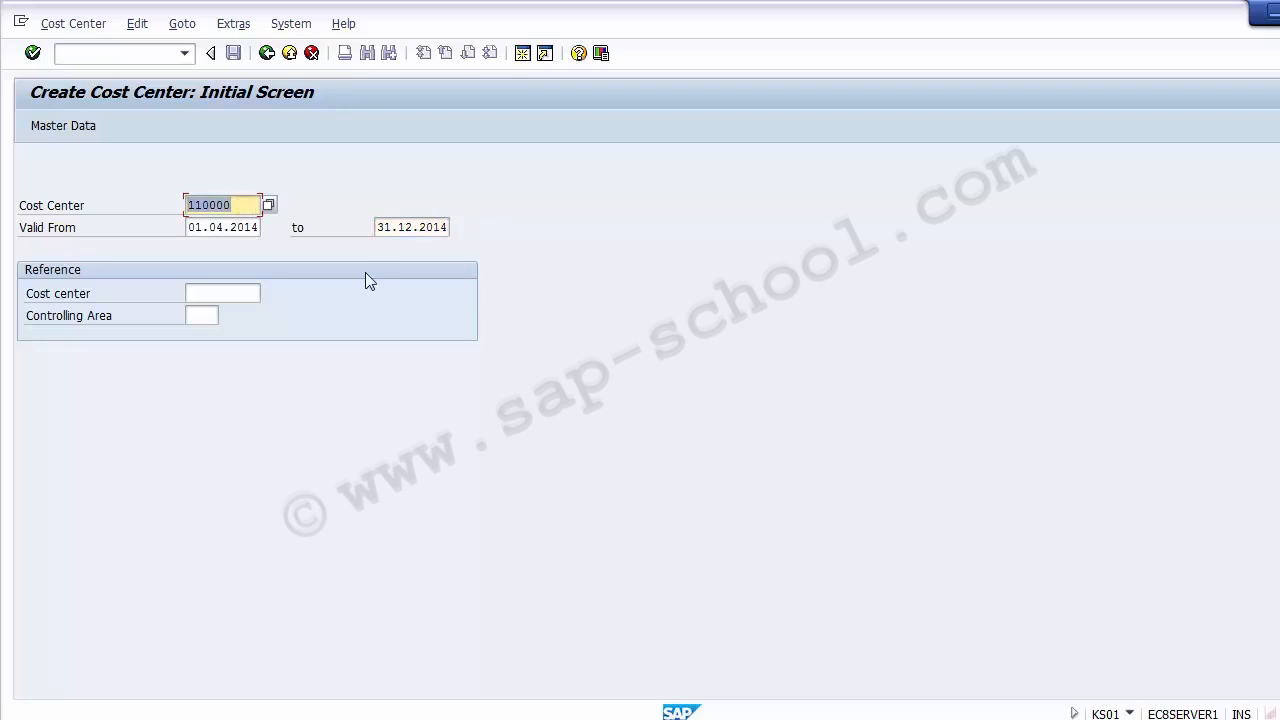
{"action": "left_click_drag", "start_coordinate": [380, 226], "coordinate": [450, 226]}
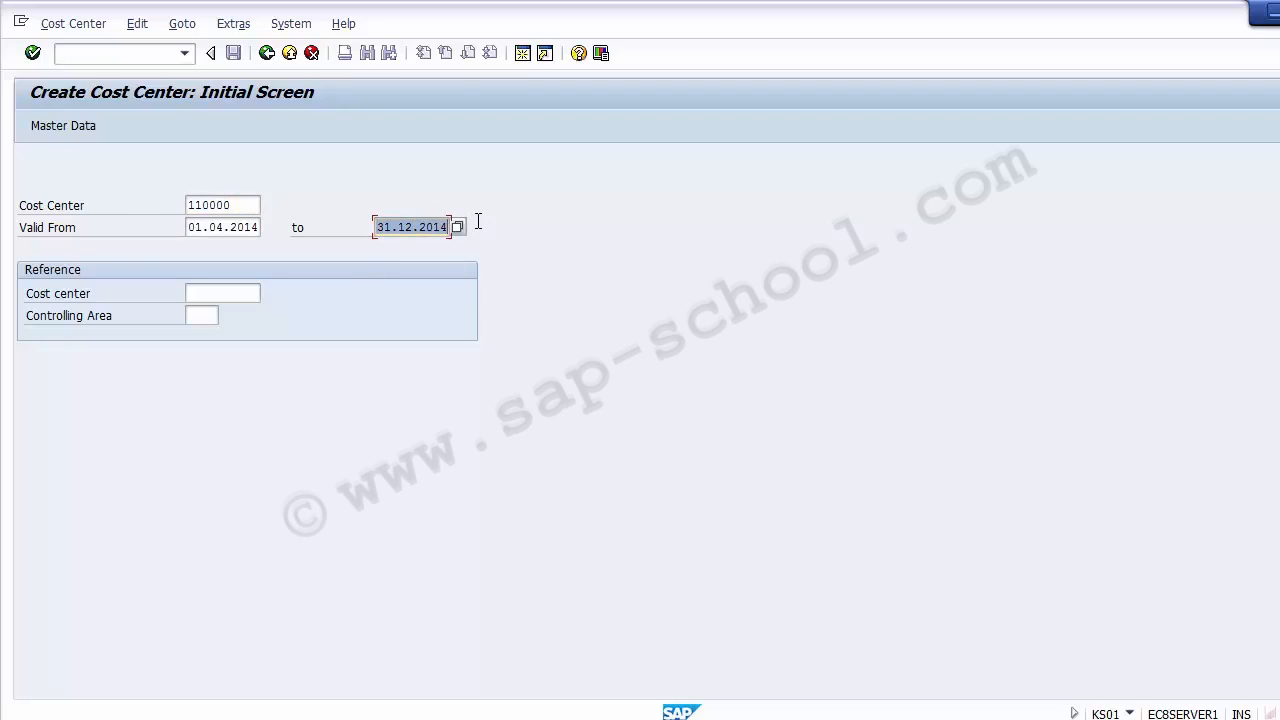
- Restore the cost center's validity end date to 31.12.9999
{"action": "left_click", "coordinate": [444, 227]}
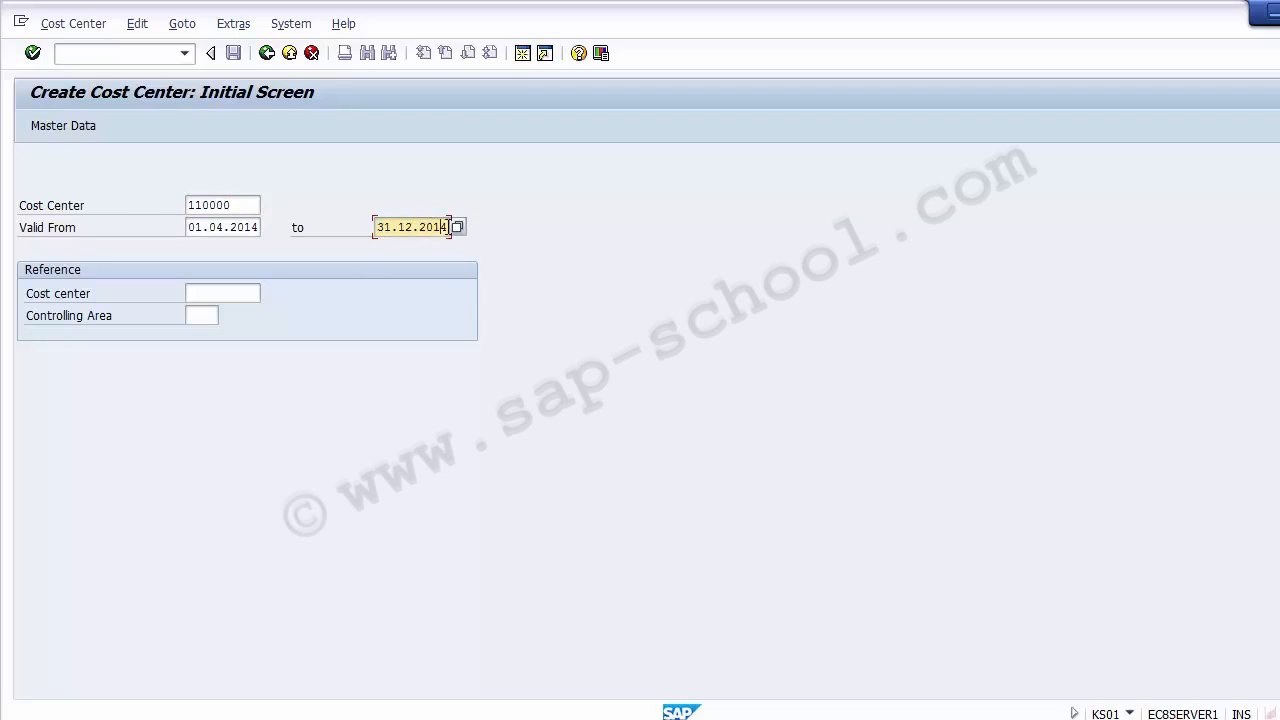
{"action": "key", "text": "BackSpace"}
{"action": "type", "text": "8"}
{"action": "key", "text": "BackSpace"}
{"action": "key", "text": "BackSpace"}
{"action": "key", "text": "BackSpace"}
{"action": "key", "text": "BackSpace"}
{"action": "type", "text": "9999"}
- Proceed from the initial data of cost center 110000 to its basic data
{"action": "left_click", "coordinate": [229, 206]}
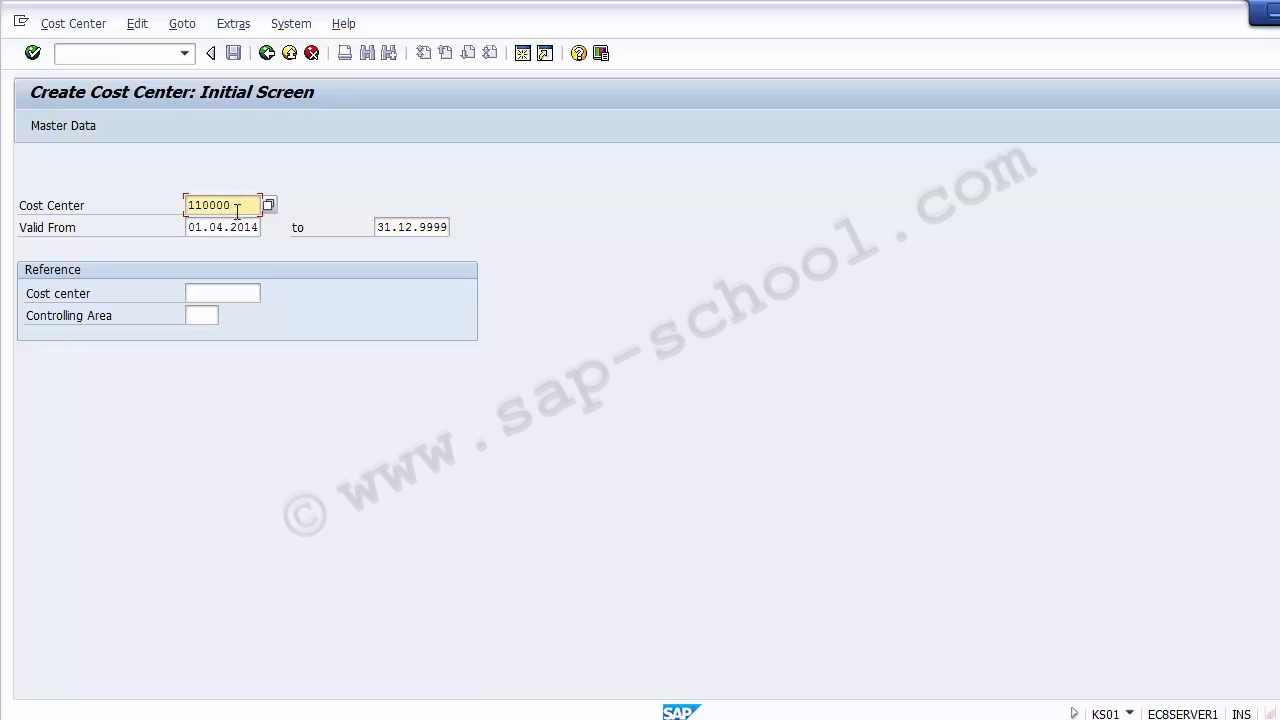
{"action": "left_click", "coordinate": [238, 224]}
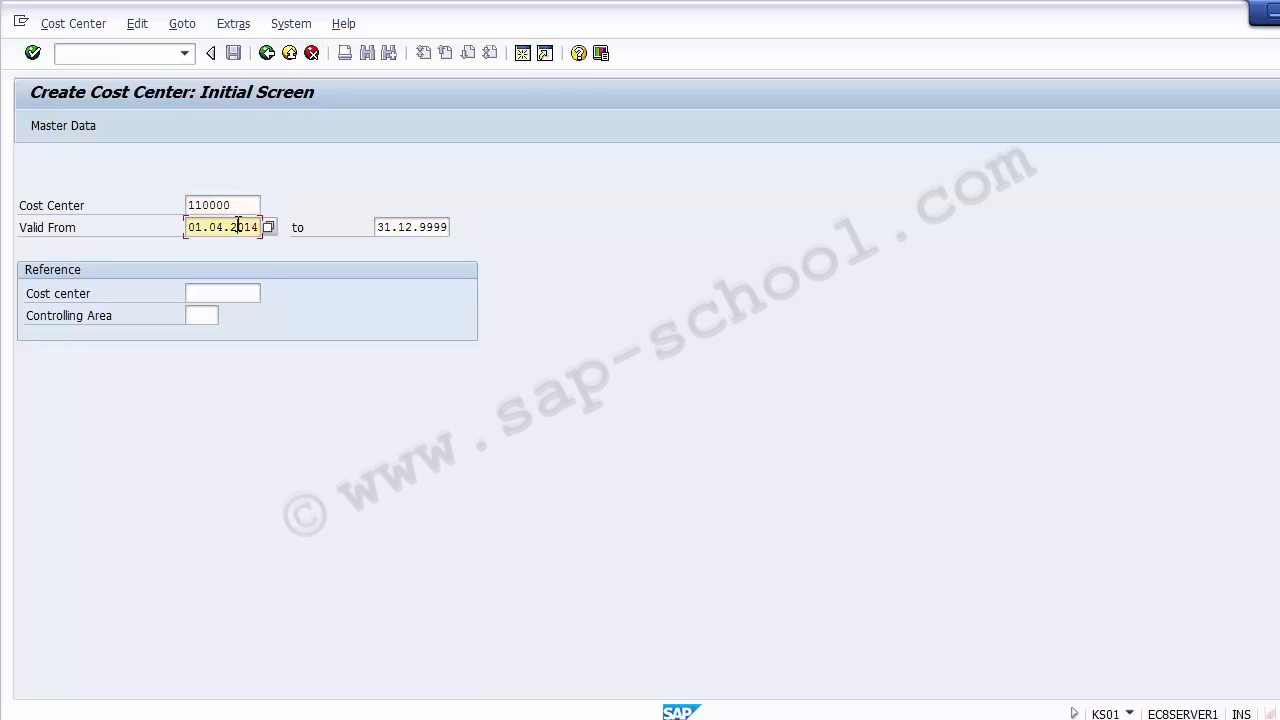
{"action": "key", "text": "Return"}
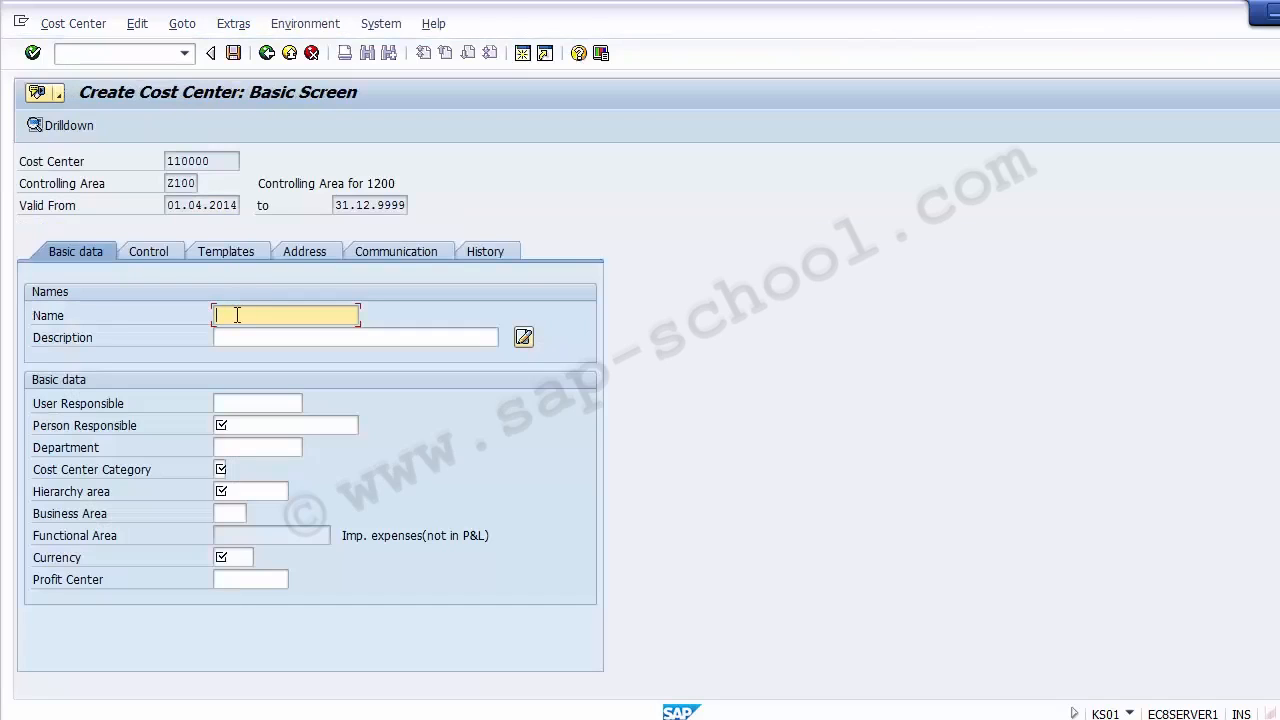
- Check the department label in the Excel plan and enter Prodction as the cost center's name and description
{"action": "key", "text": "alt+Tab"}
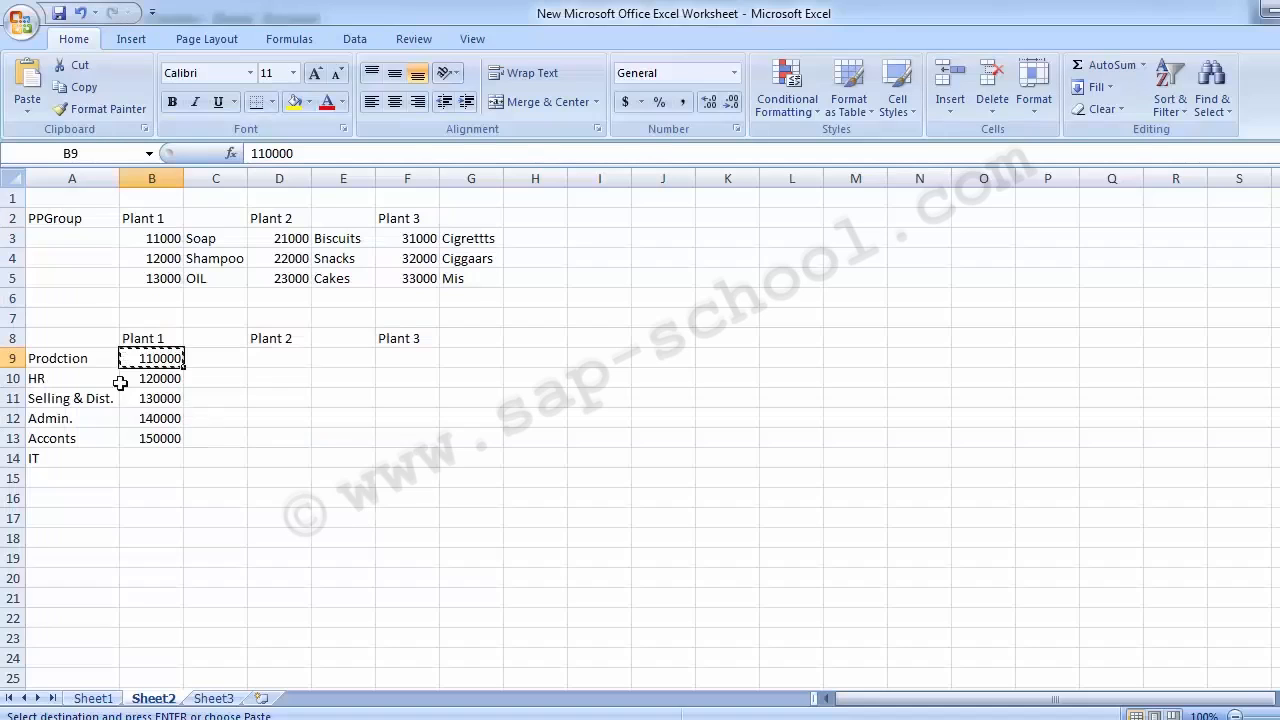
{"action": "left_click", "coordinate": [71, 354]}
{"action": "key", "text": "alt+Tab"}
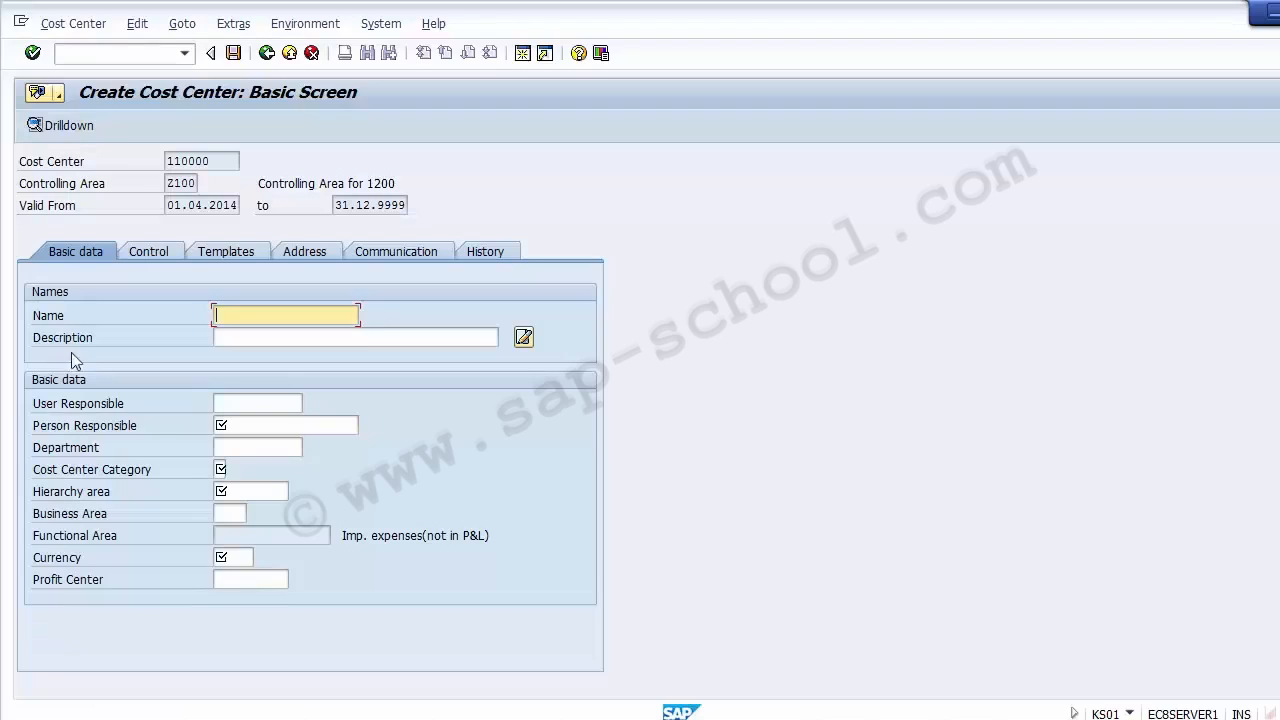
{"action": "type", "text": "Prodction"}
{"action": "key", "text": "Tab"}
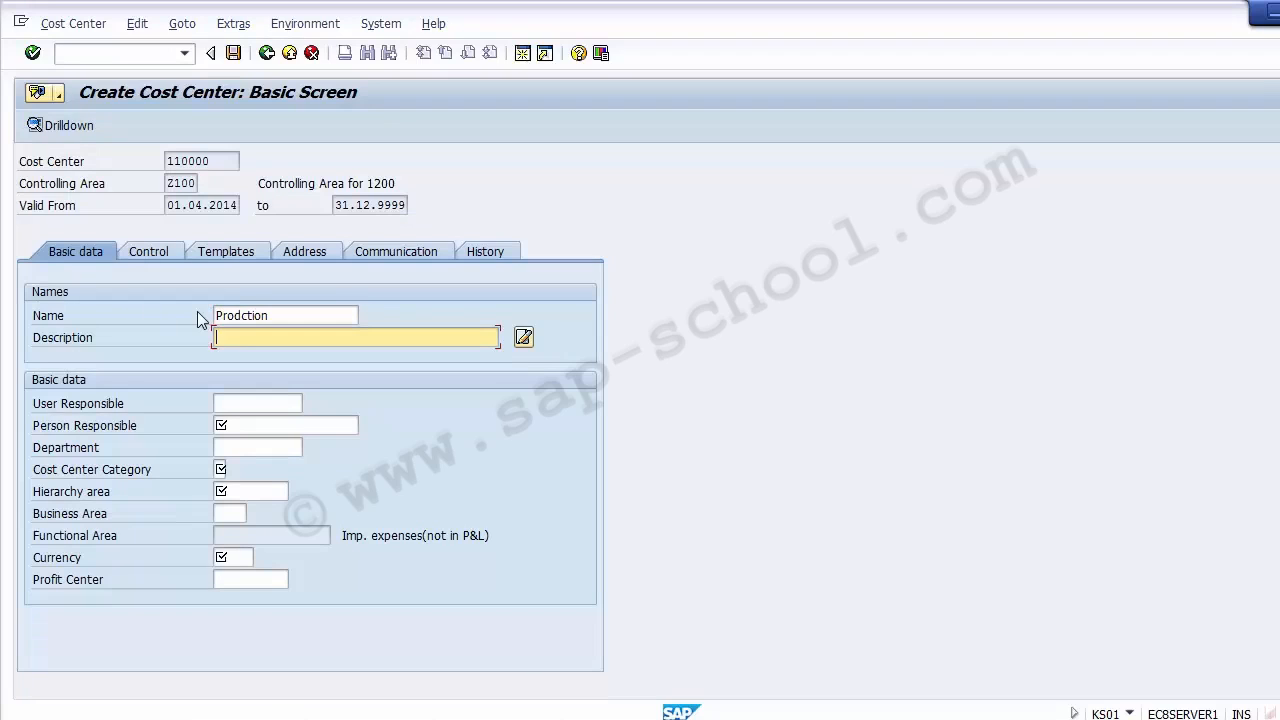
{"action": "type", "text": "Prodction"}
{"action": "key", "text": "Tab"}
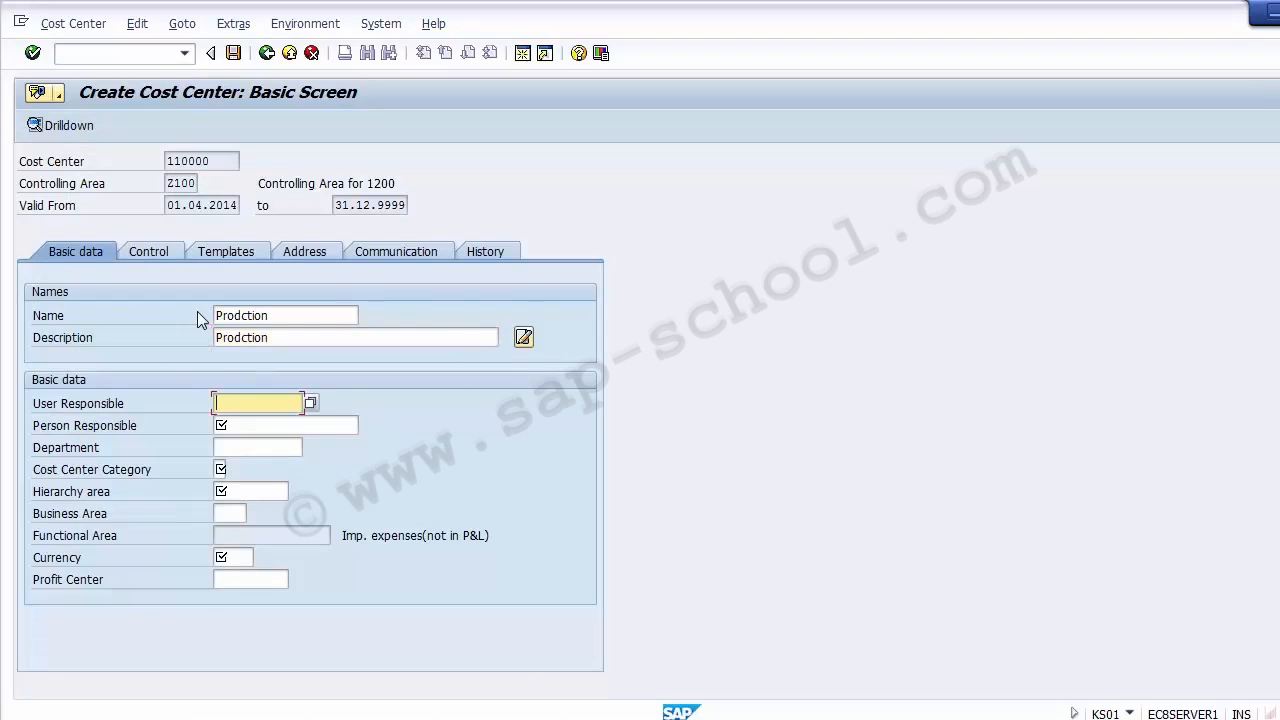
- Leave the responsible user empty, enter the name of the person responsible and set the department to Prodction
{"action": "key", "text": "Tab"}
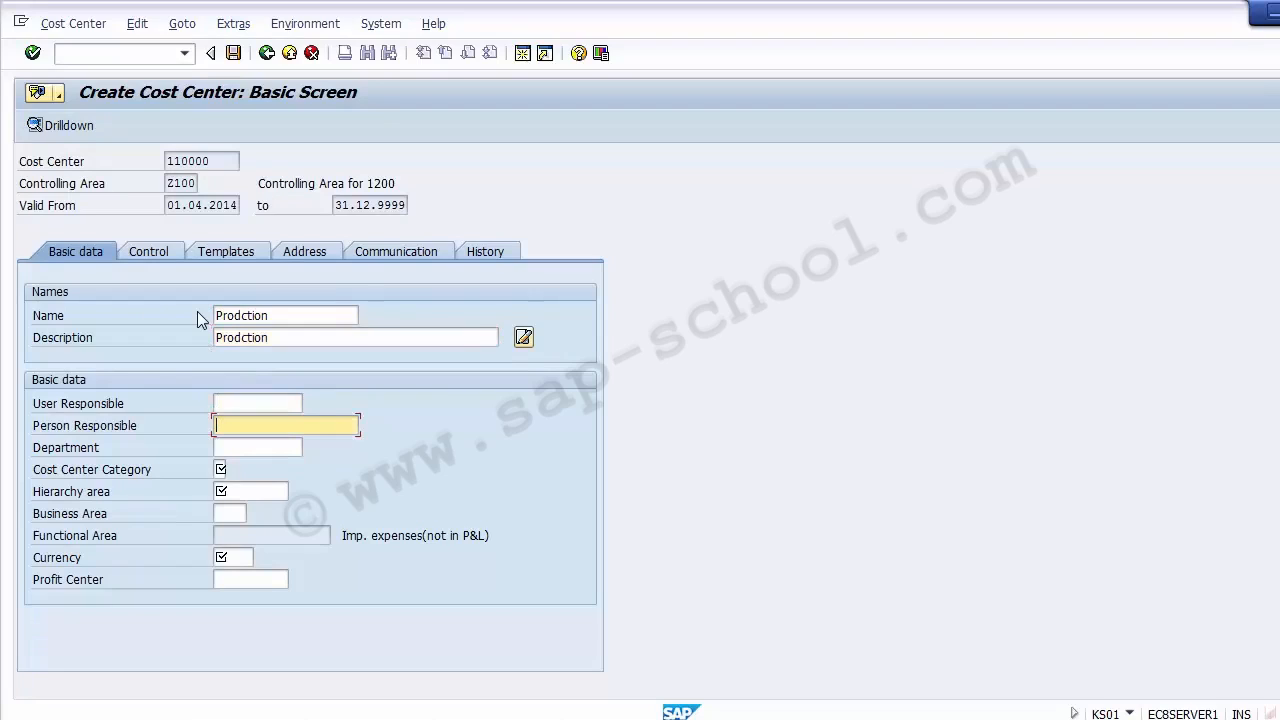
{"action": "type", "text": "JOE"}
{"action": "key", "text": "Tab"}
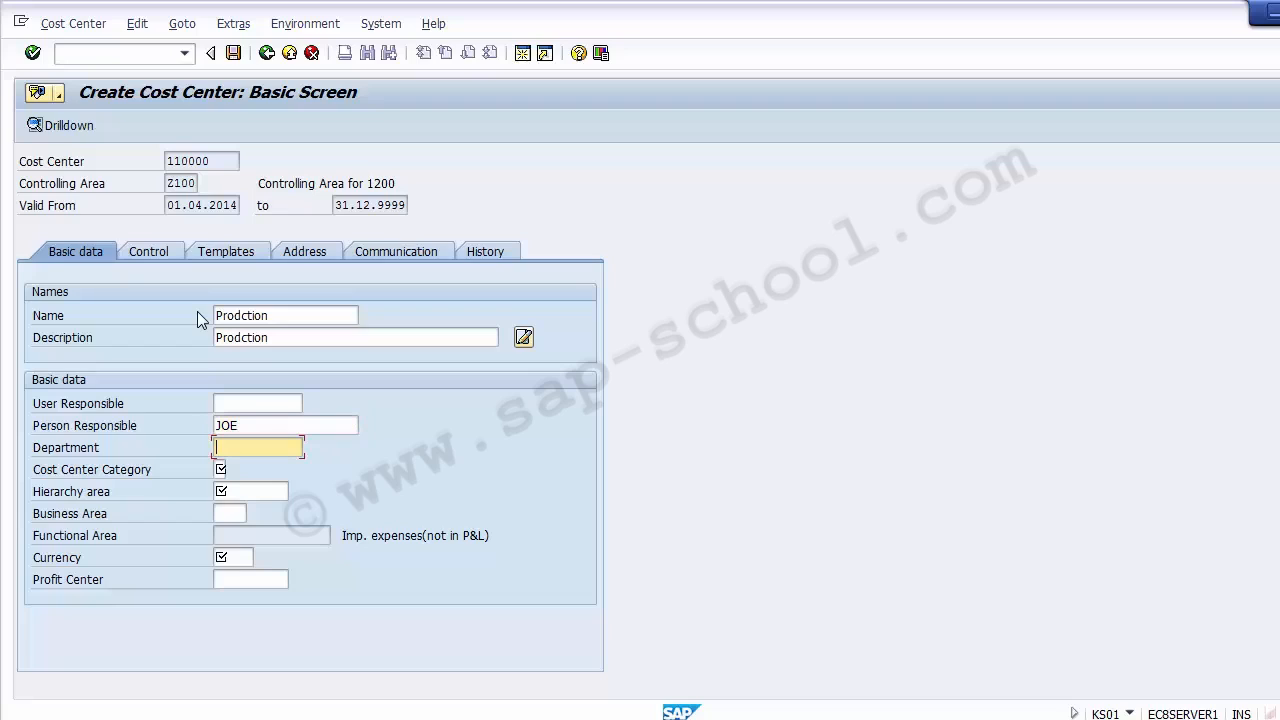
{"action": "type", "text": "Prodction"}
{"action": "key", "text": "Tab"}
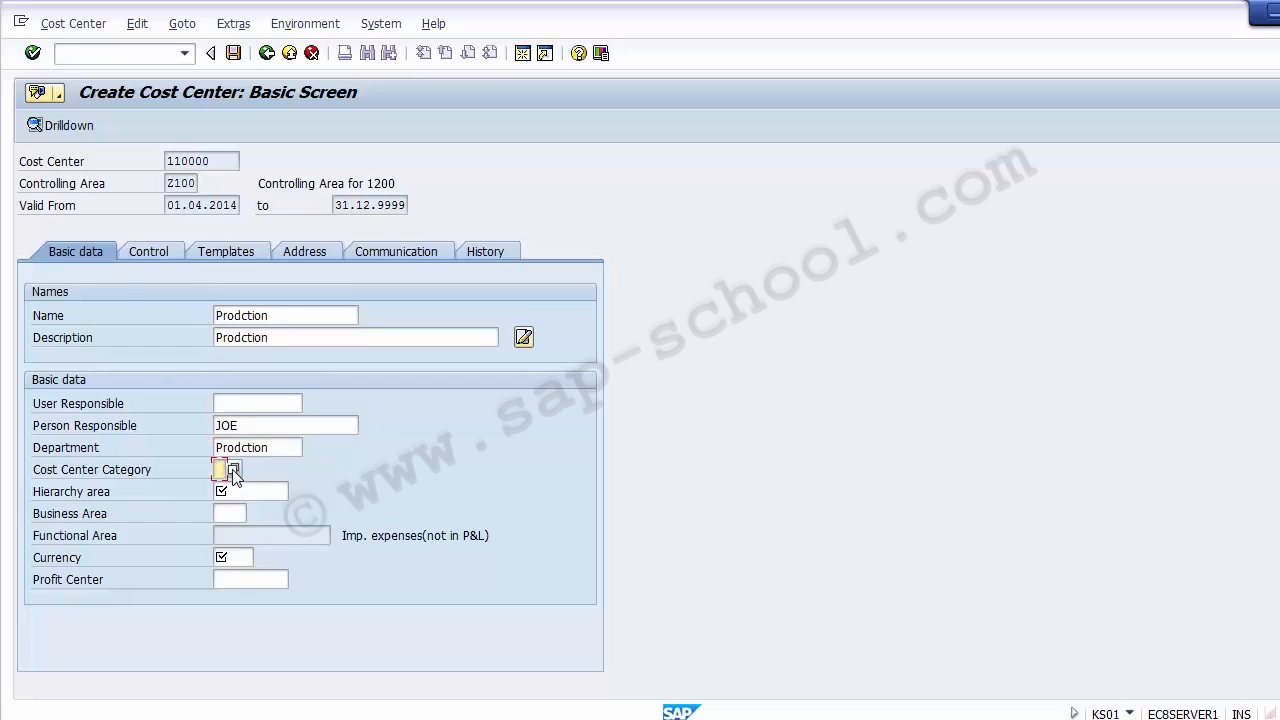
- Look through the available cost center categories and choose category 1, Production
{"action": "left_click", "coordinate": [120, 477]}
{"action": "left_click", "coordinate": [233, 470]}
{"action": "left_click", "coordinate": [236, 471]}
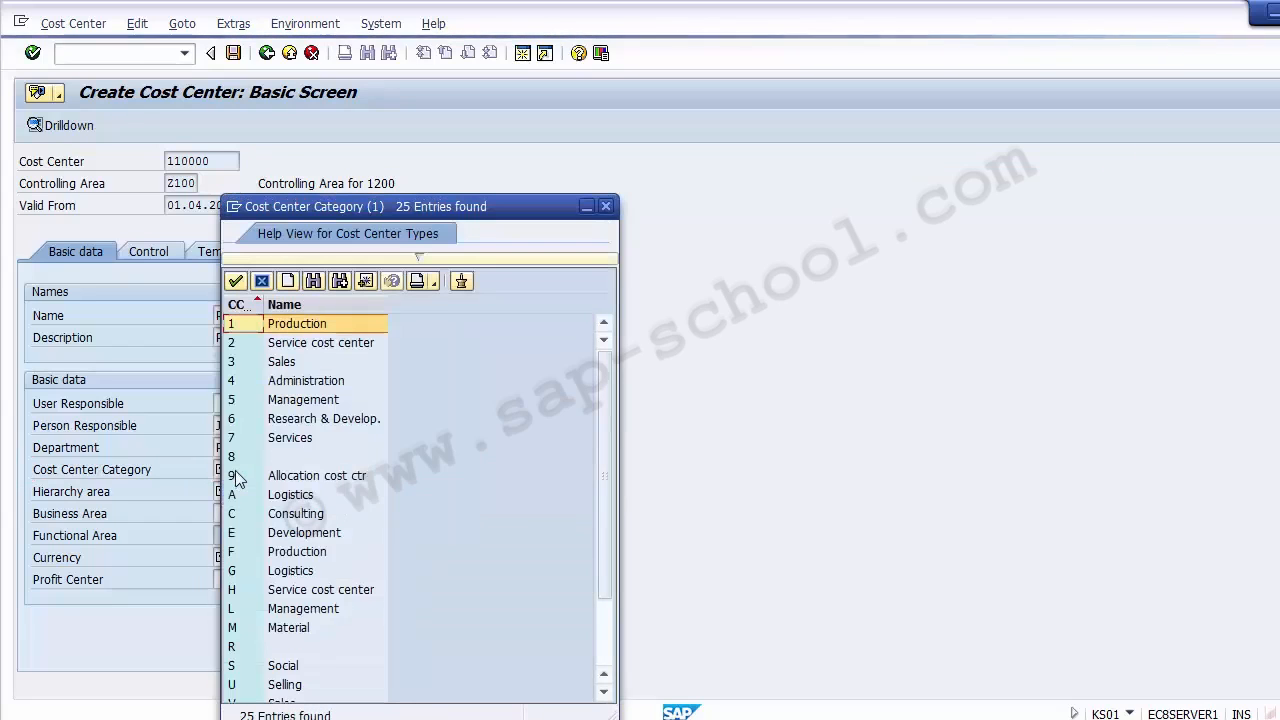
{"action": "key", "text": "Down"}
{"action": "key", "text": "Down"}
{"action": "key", "text": "Down"}
{"action": "key", "text": "Down"}
{"action": "key", "text": "Down"}
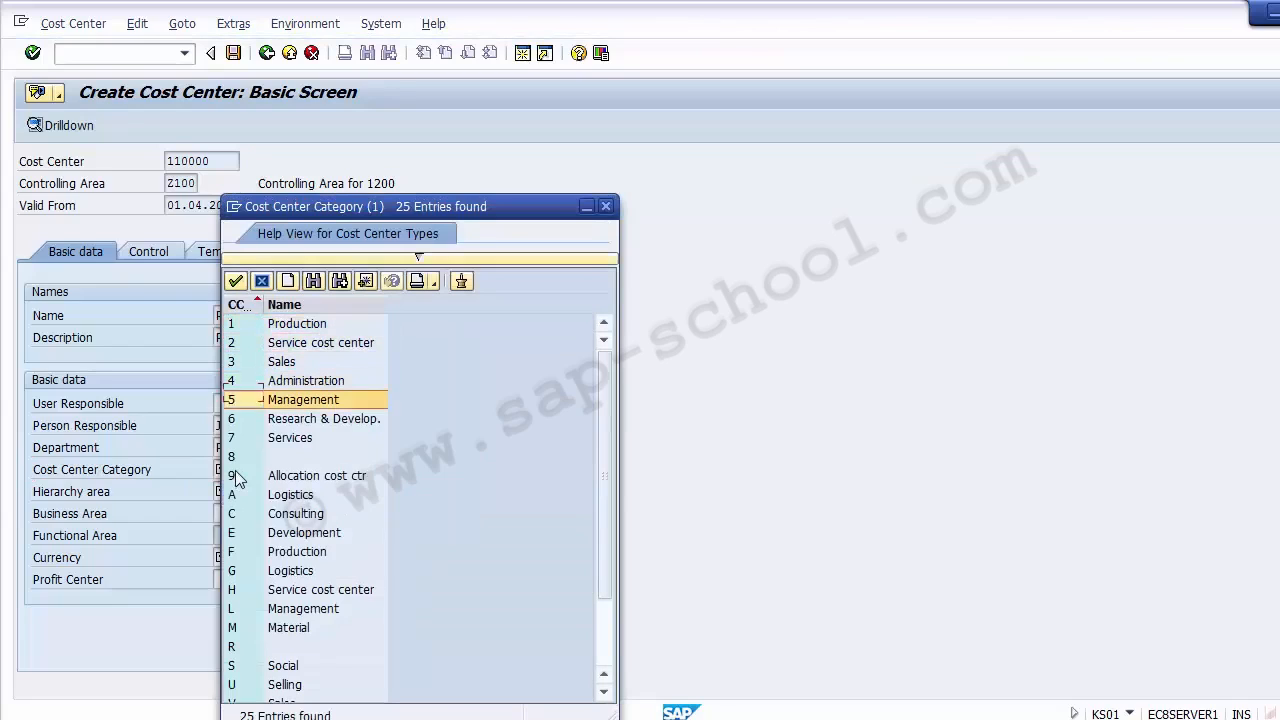
{"action": "key", "text": "Up"}
{"action": "key", "text": "Up"}
{"action": "key", "text": "Up"}
{"action": "key", "text": "Up"}
{"action": "key", "text": "Up"}
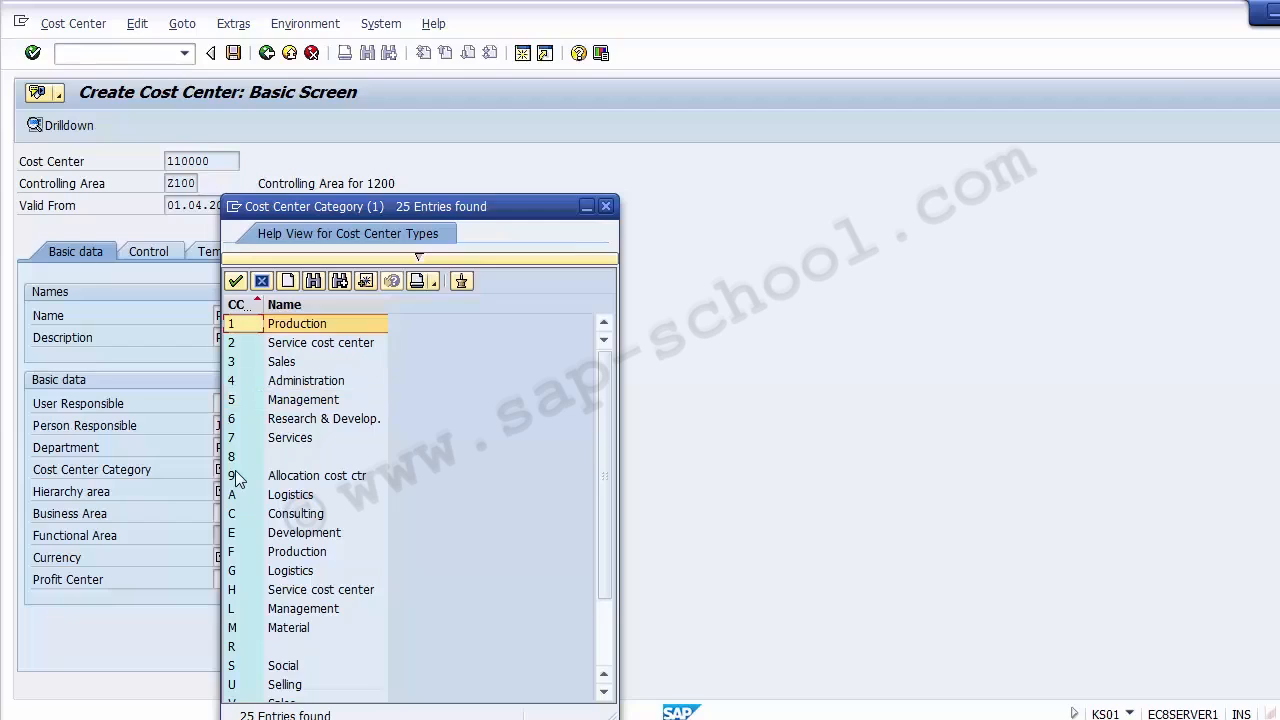
{"action": "double_click", "coordinate": [247, 323]}
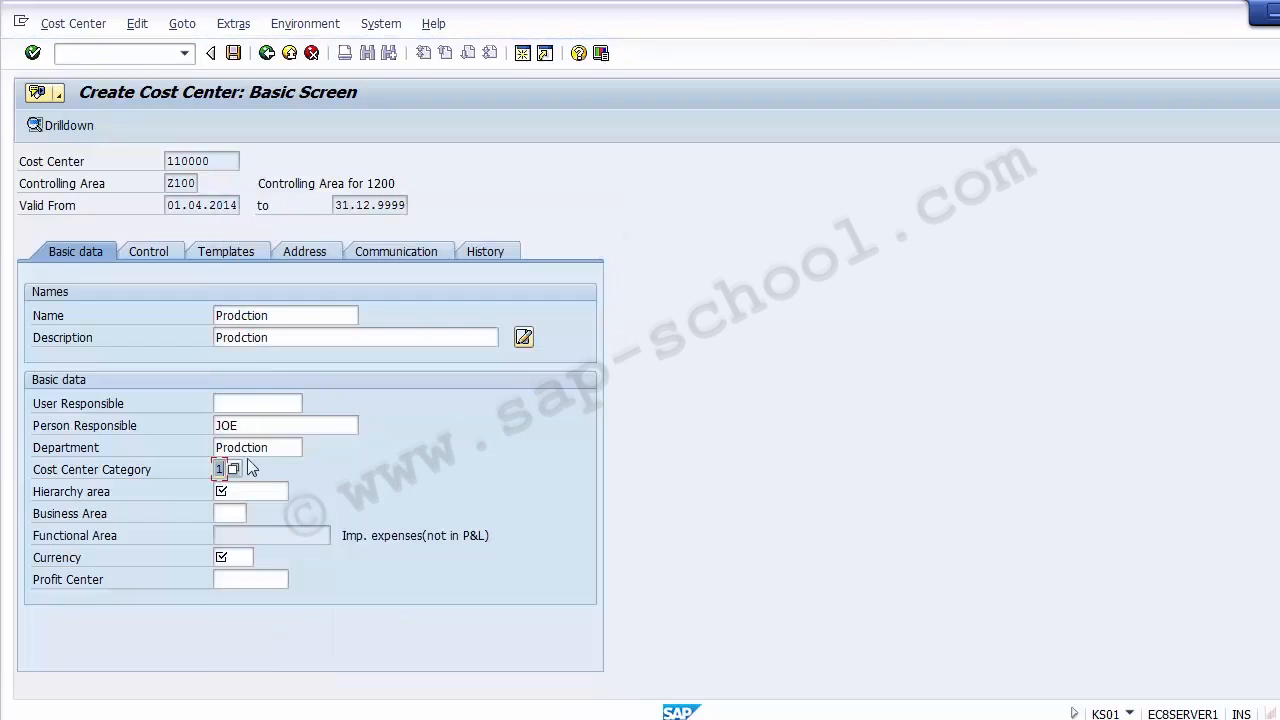
- Assign hierarchy area A1000 and business area 1210 (Product 1) to the cost center
{"action": "left_click", "coordinate": [250, 486]}
{"action": "left_click", "coordinate": [246, 494]}
{"action": "key", "text": "F4"}
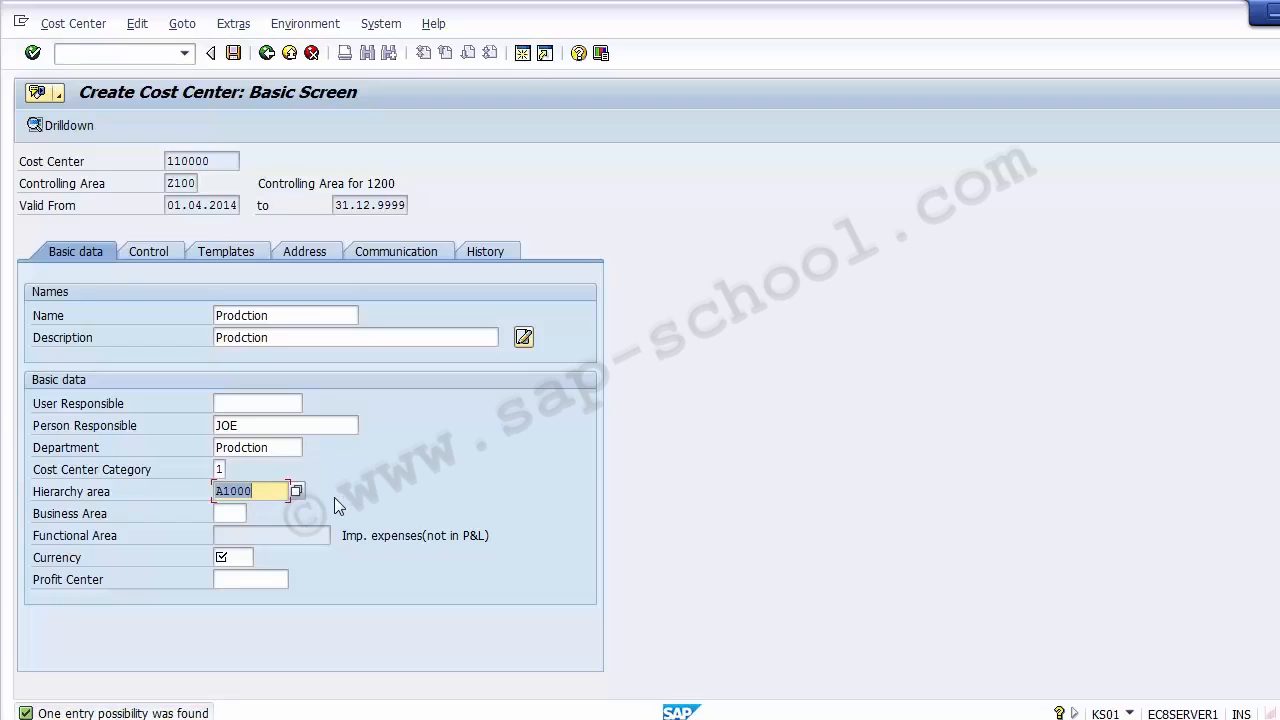
{"action": "left_click", "coordinate": [235, 513]}
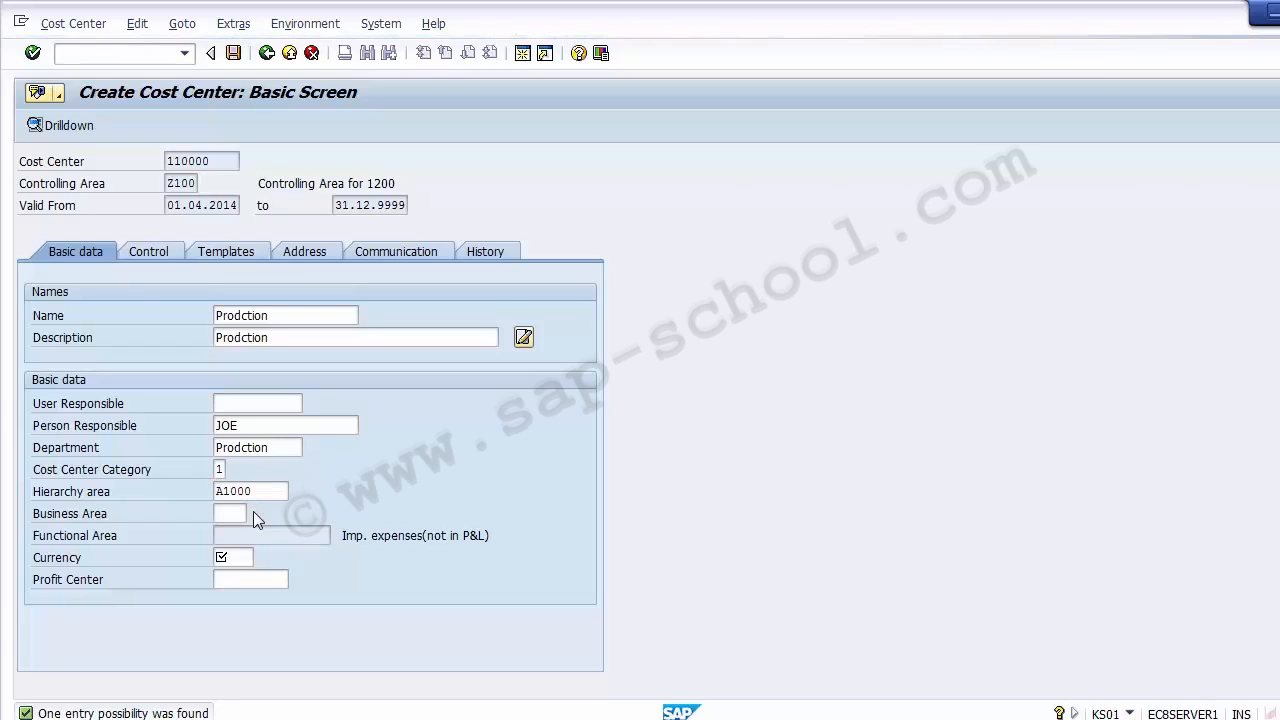
{"action": "left_click", "coordinate": [253, 511]}
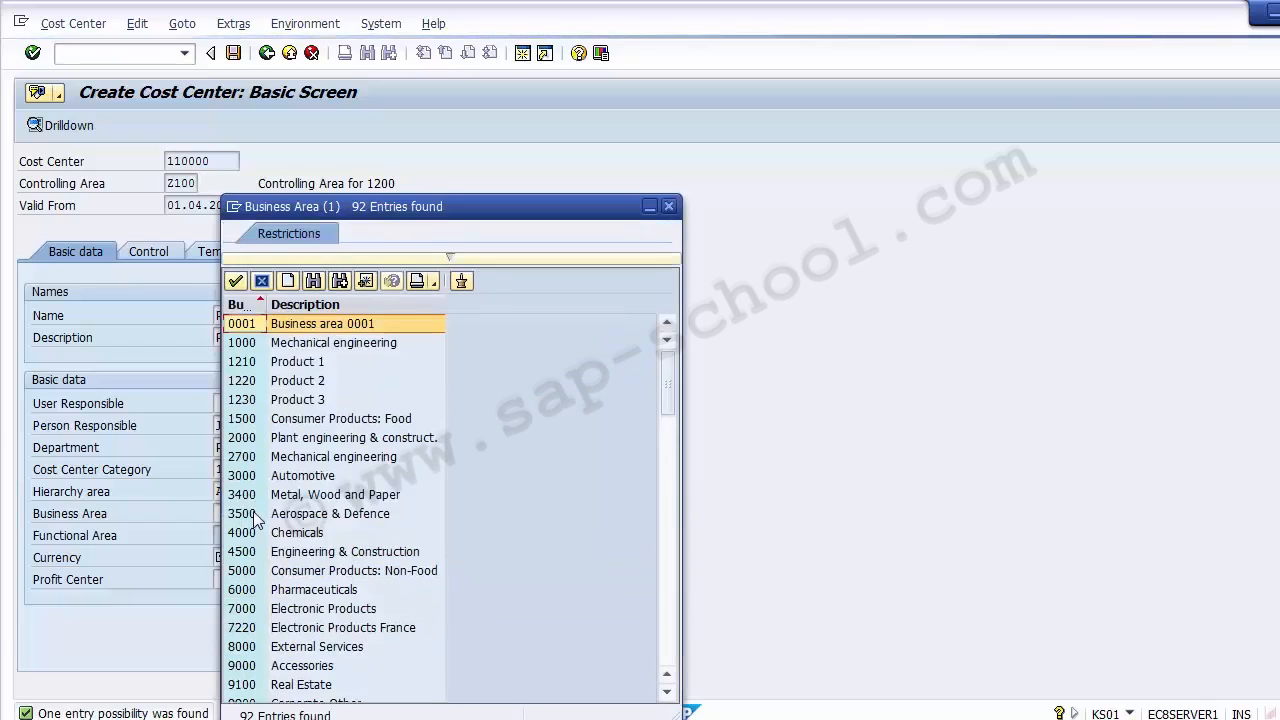
{"action": "key", "text": "Down"}
{"action": "key", "text": "Down"}
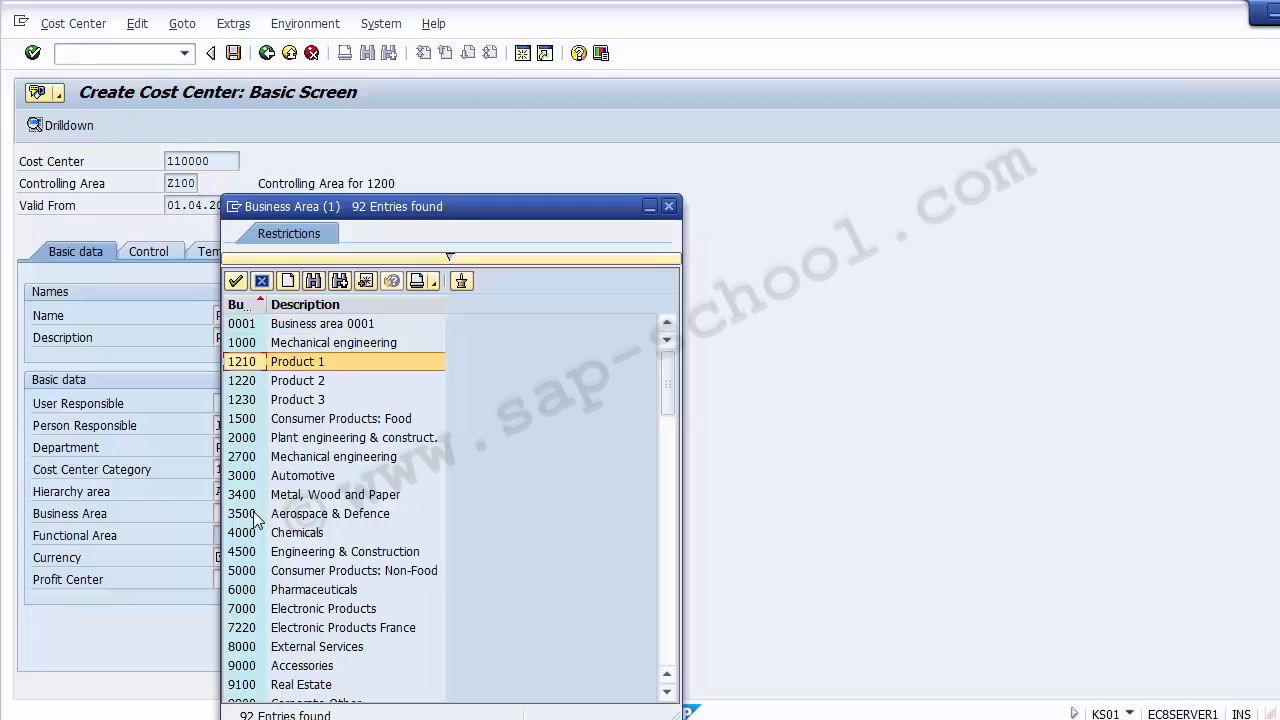
{"action": "key", "text": "Return"}
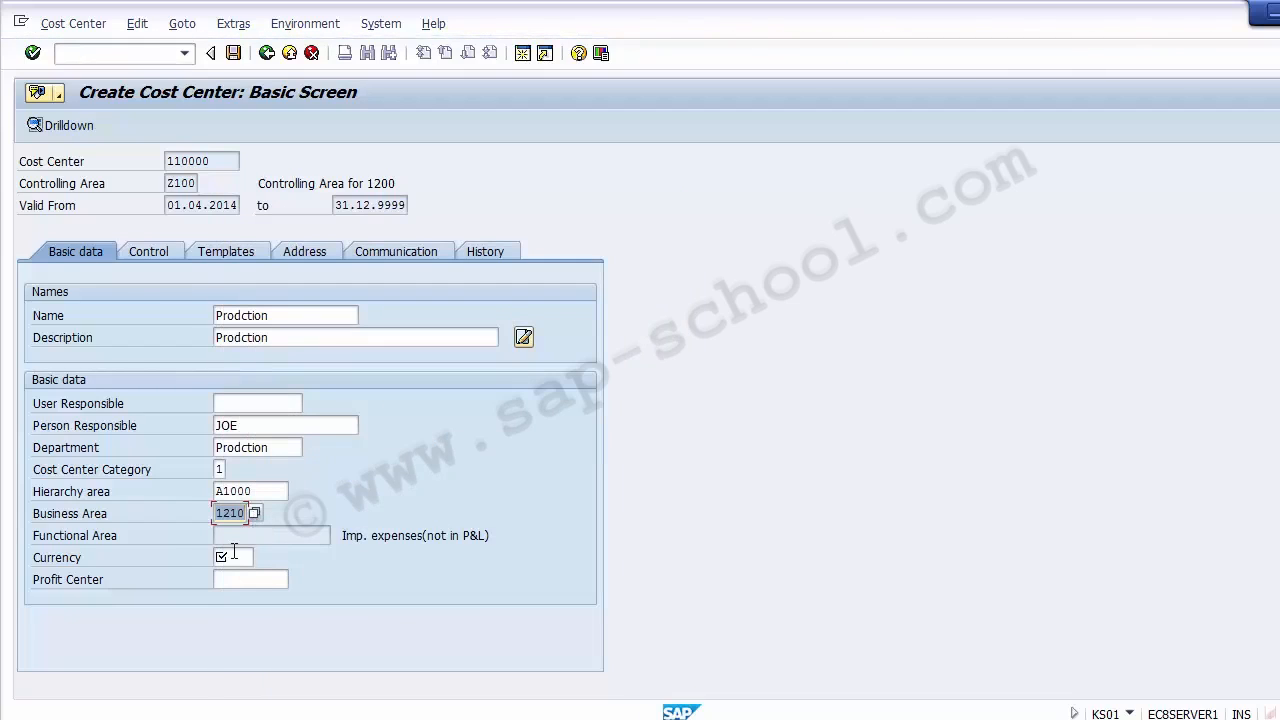
- Set the cost center's currency to USD
{"action": "left_click", "coordinate": [233, 551]}
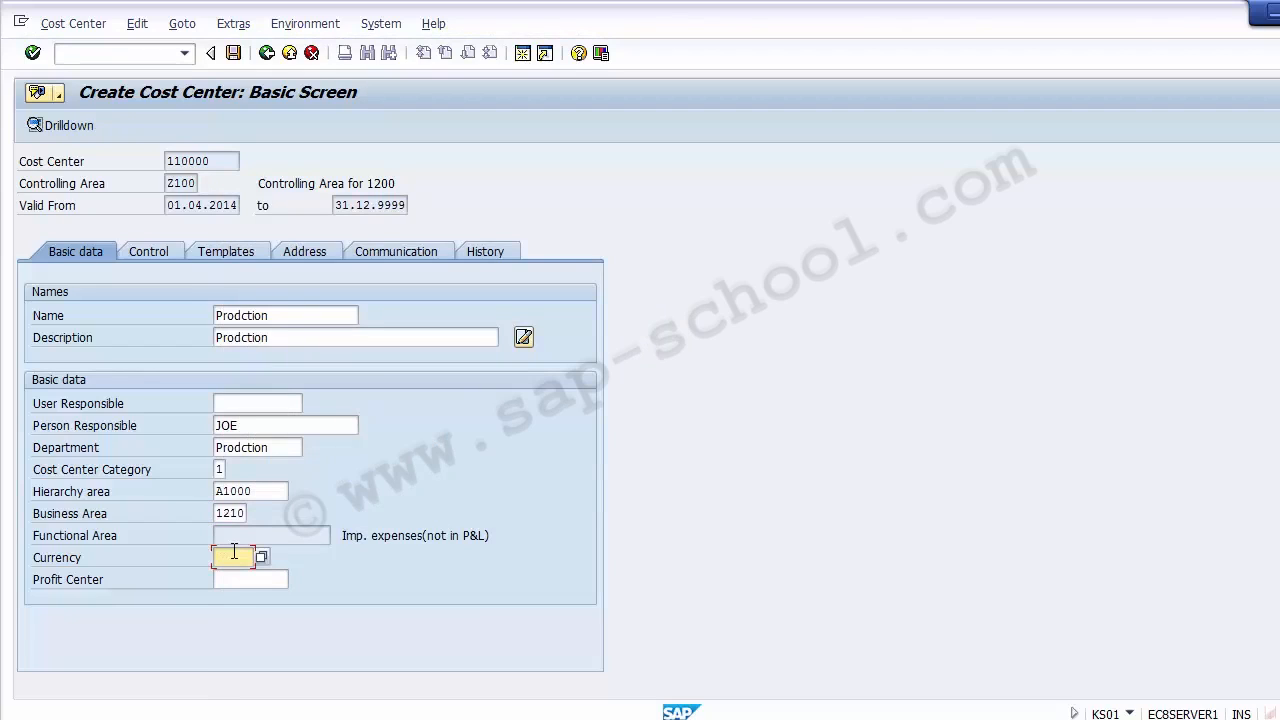
{"action": "type", "text": "USD"}
{"action": "key", "text": "Tab"}
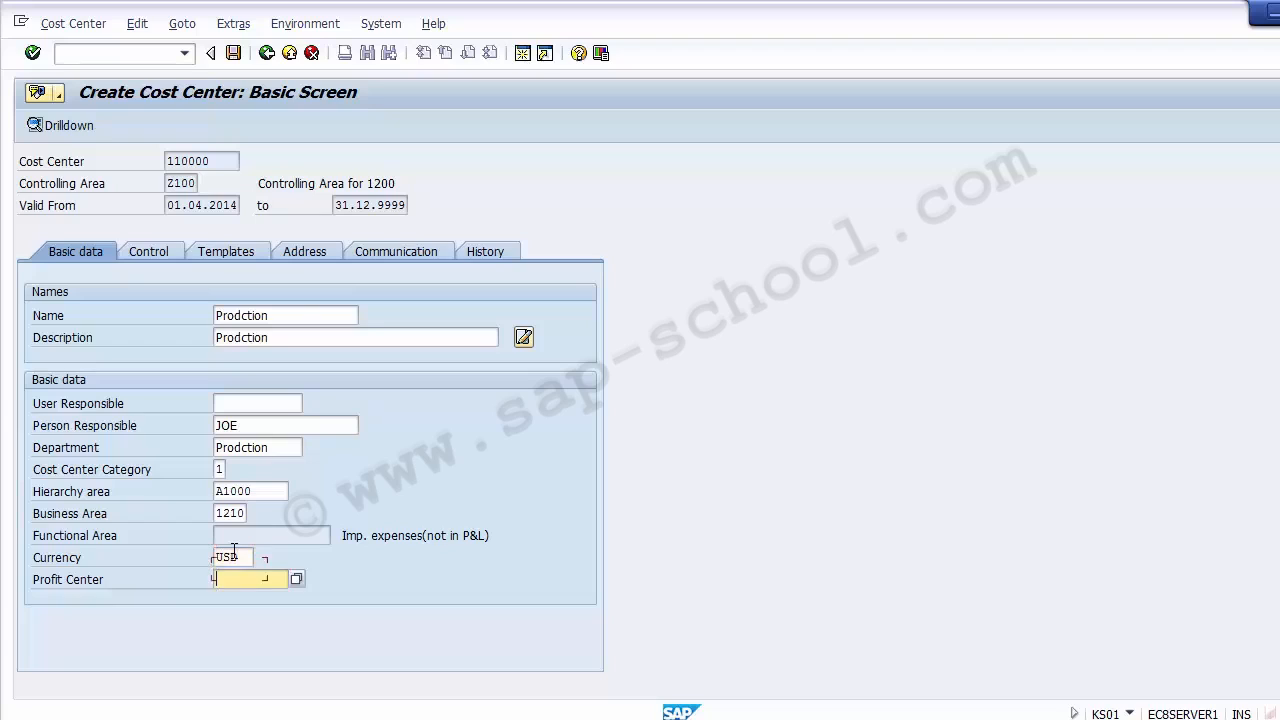
- Search the profit centers of controlling area Z100 and assign profit center 11000 (SOAPS) to the cost center
{"action": "left_click", "coordinate": [297, 580]}
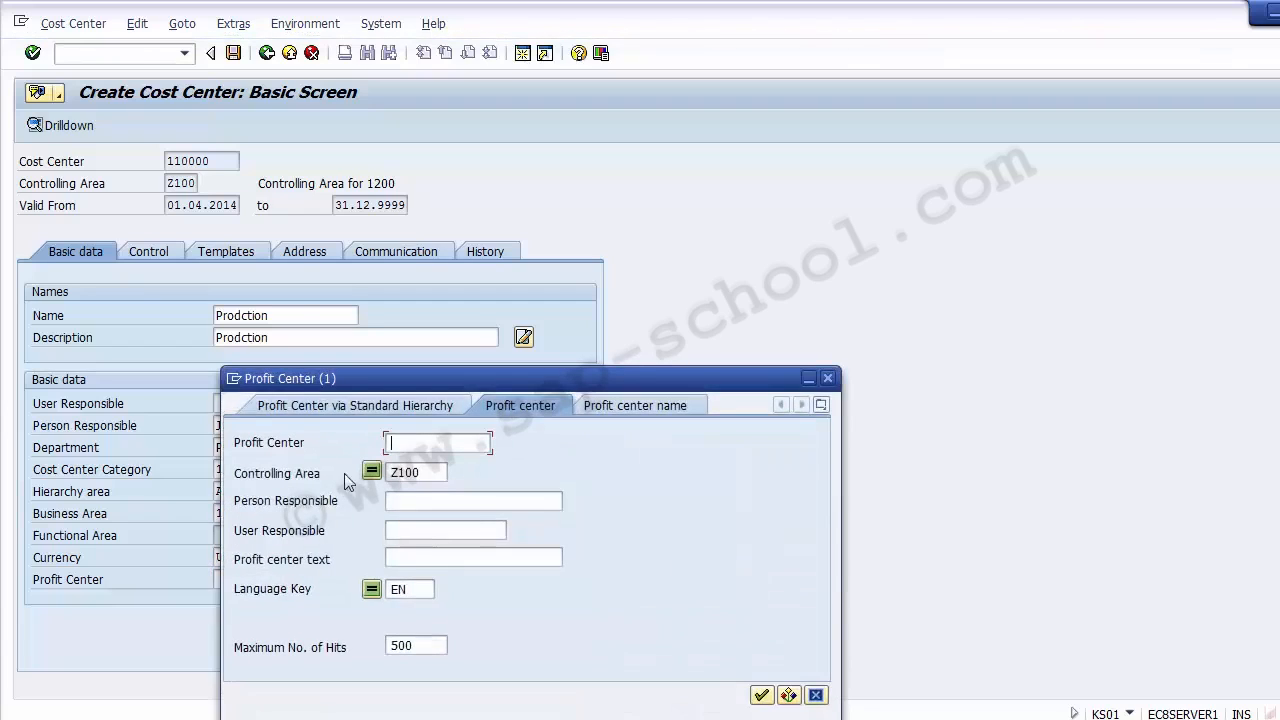
{"action": "left_click", "coordinate": [761, 696]}
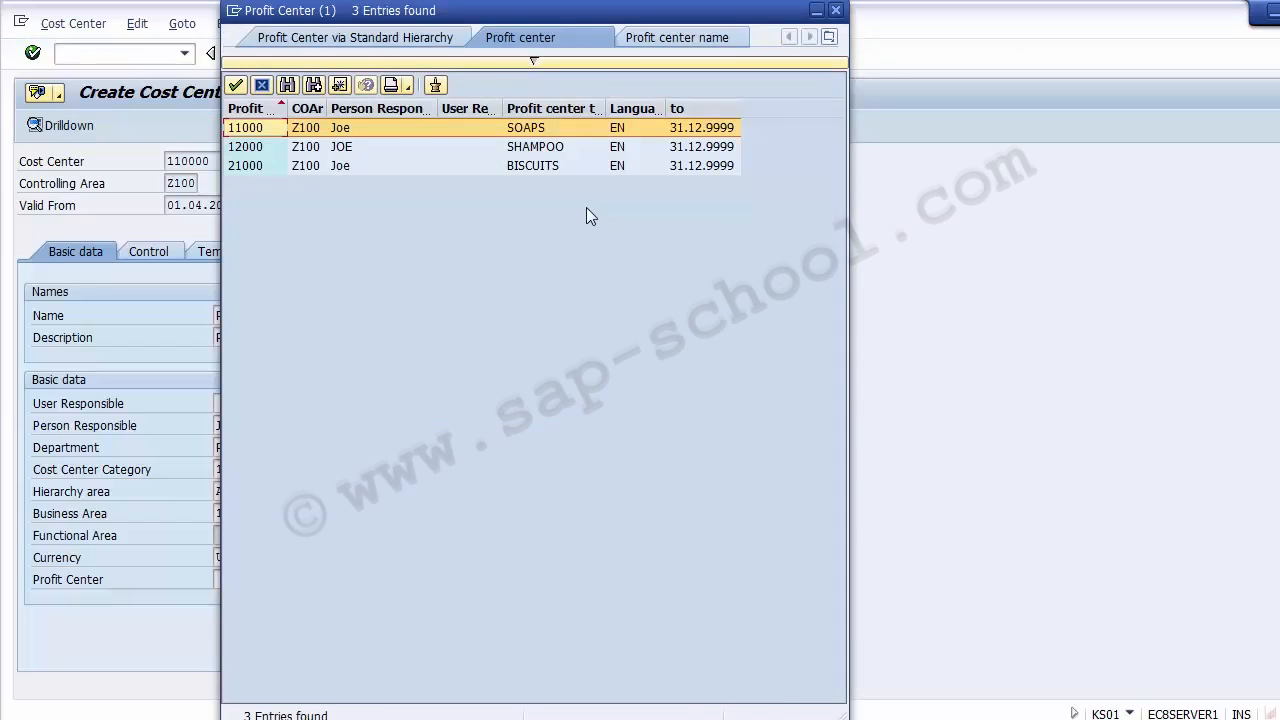
{"action": "left_click", "coordinate": [257, 146]}
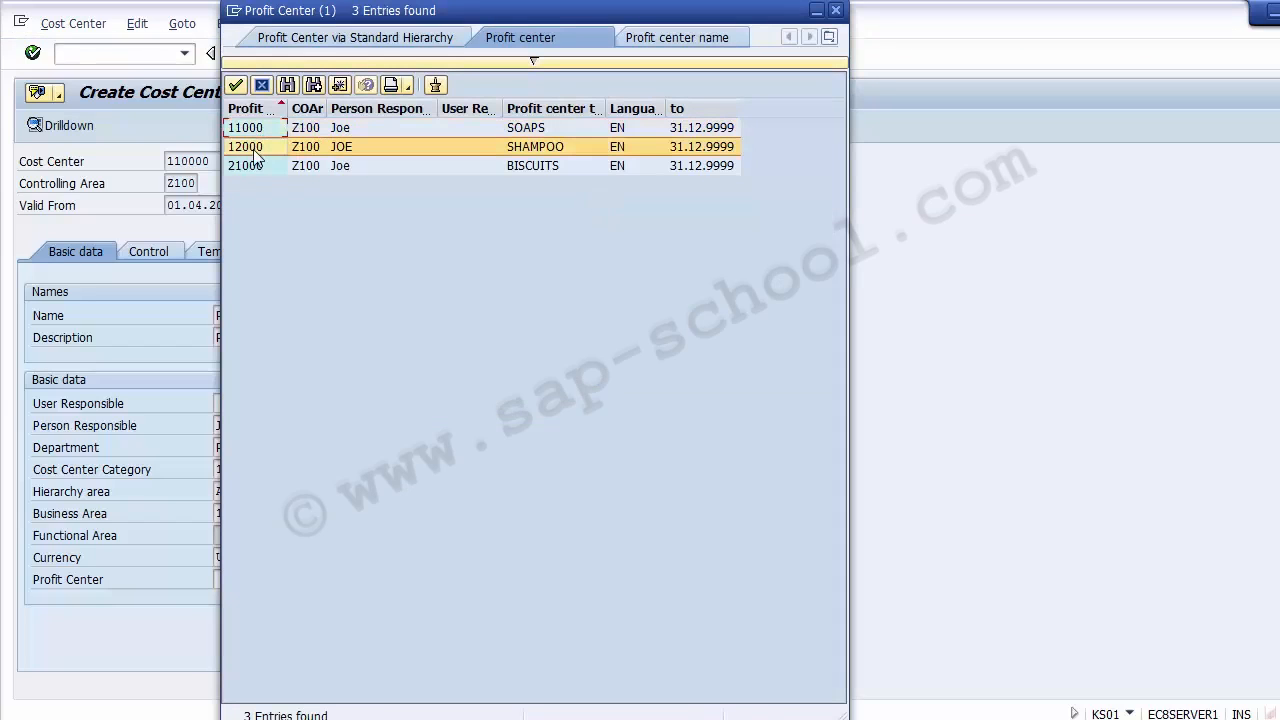
{"action": "left_click", "coordinate": [252, 165]}
{"action": "left_click", "coordinate": [250, 147]}
{"action": "left_click", "coordinate": [250, 128]}
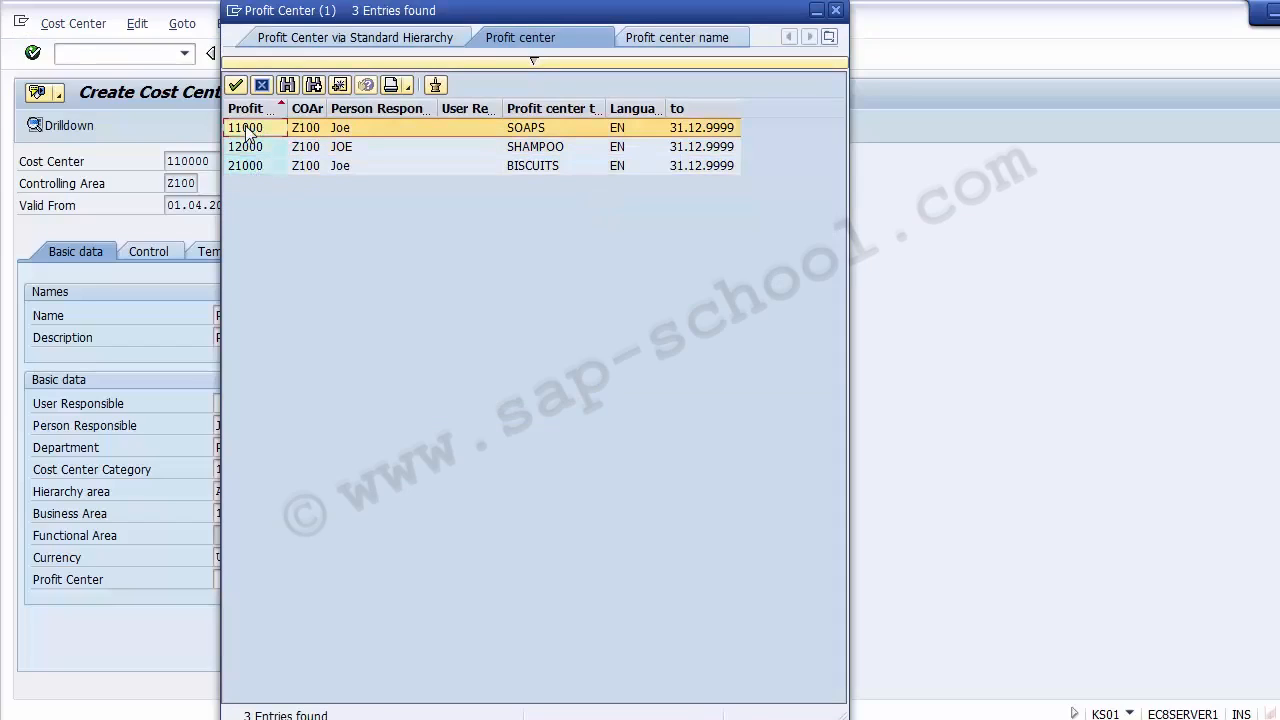
{"action": "left_click", "coordinate": [251, 166]}
{"action": "left_click", "coordinate": [242, 131]}
{"action": "double_click", "coordinate": [251, 131]}
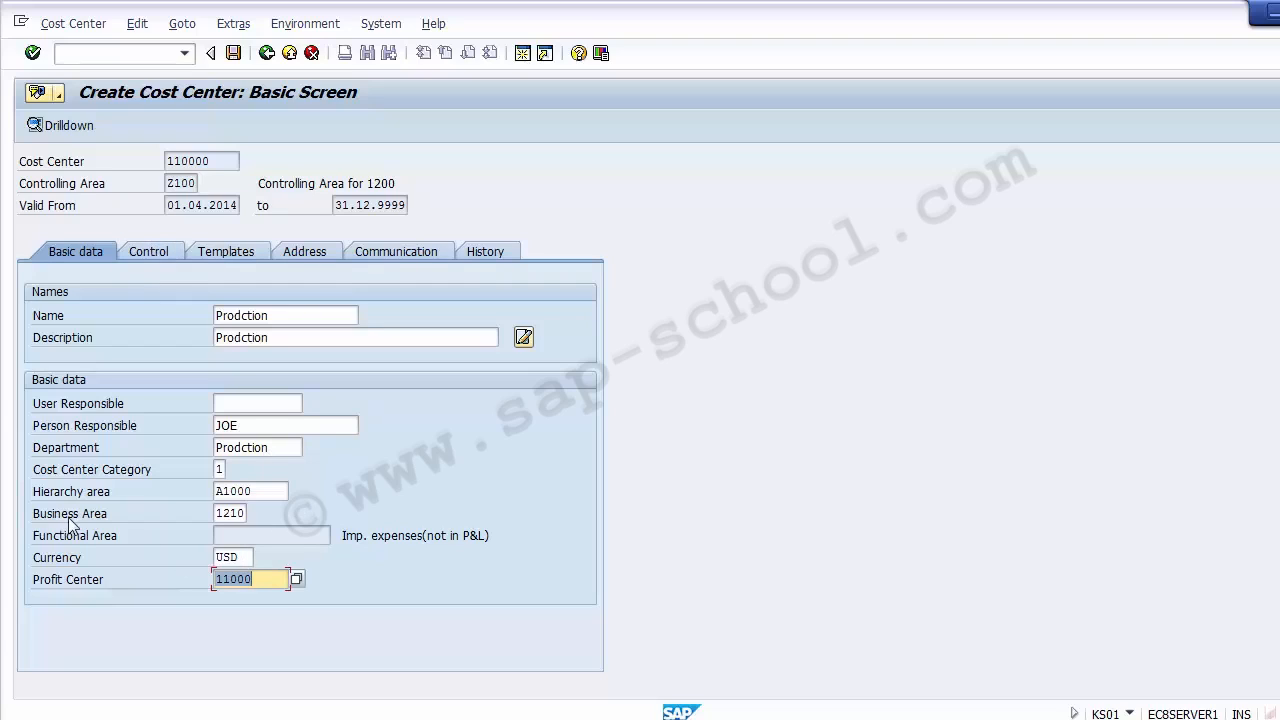
- Review the new cost center's control locks, address, templates, communication fields and creation history before saving
{"action": "left_click", "coordinate": [262, 578]}
{"action": "left_click", "coordinate": [282, 492]}
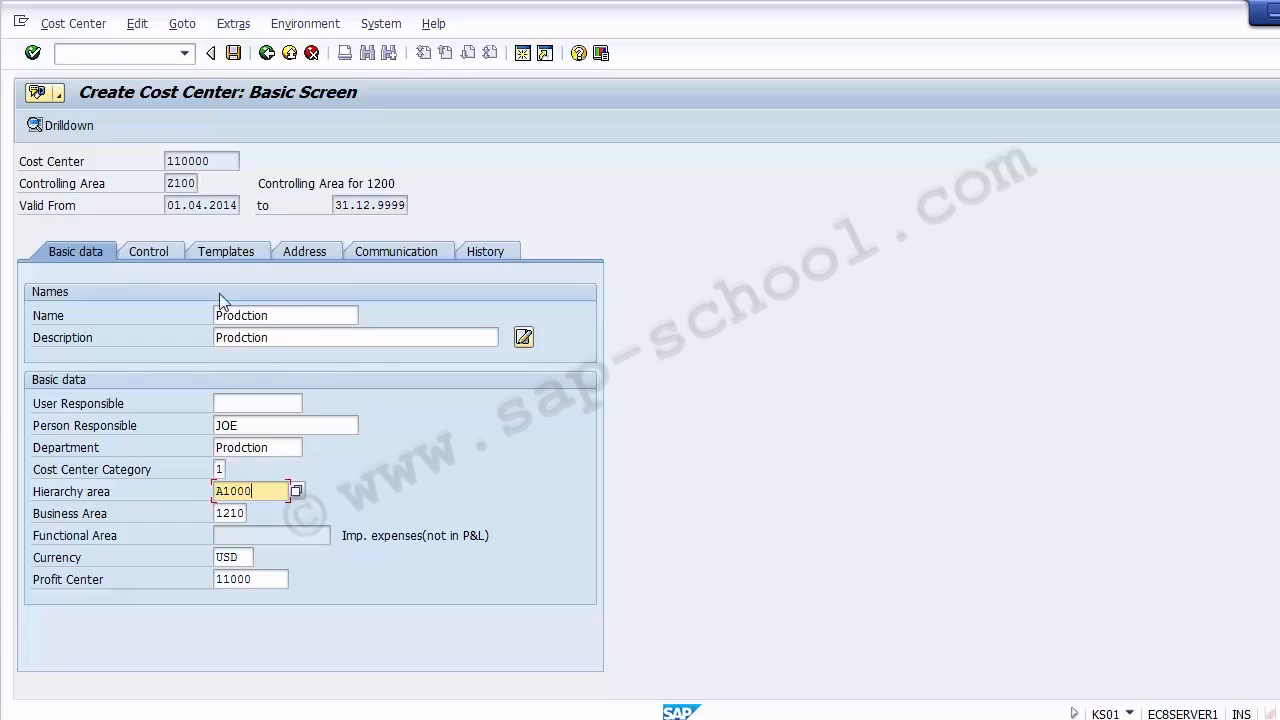
{"action": "left_click", "coordinate": [164, 254]}
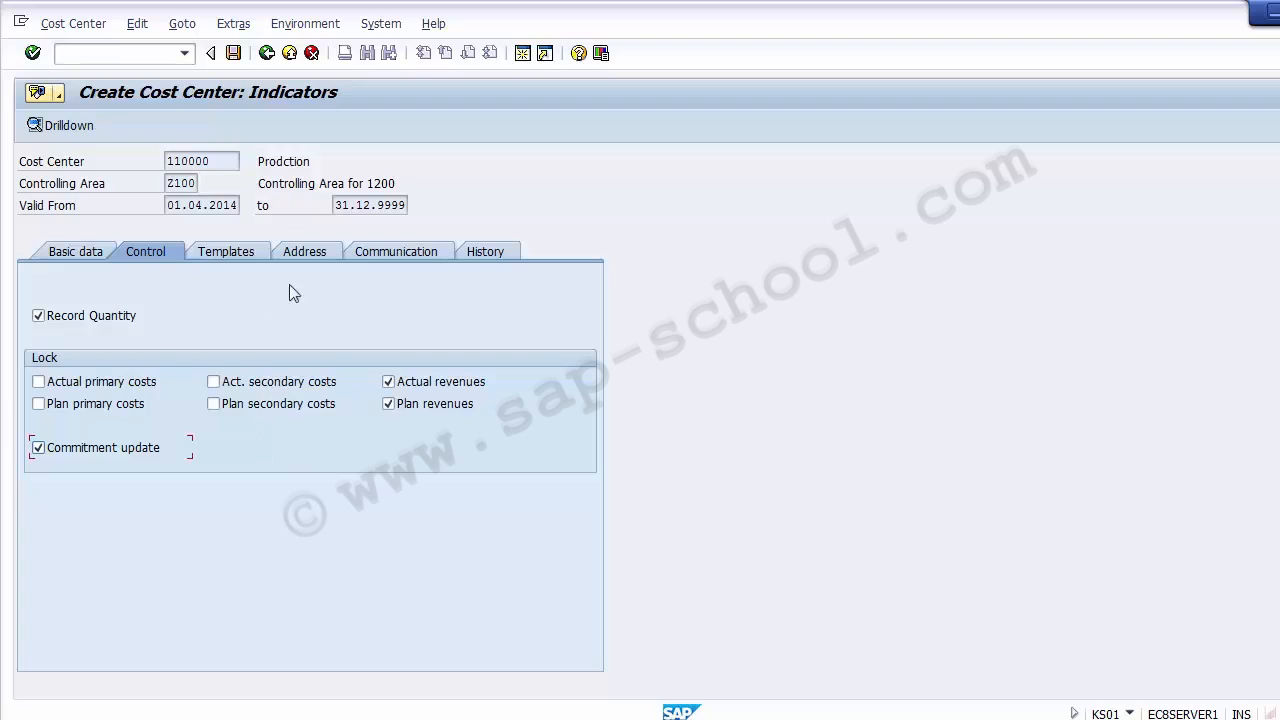
{"action": "left_click", "coordinate": [303, 253]}
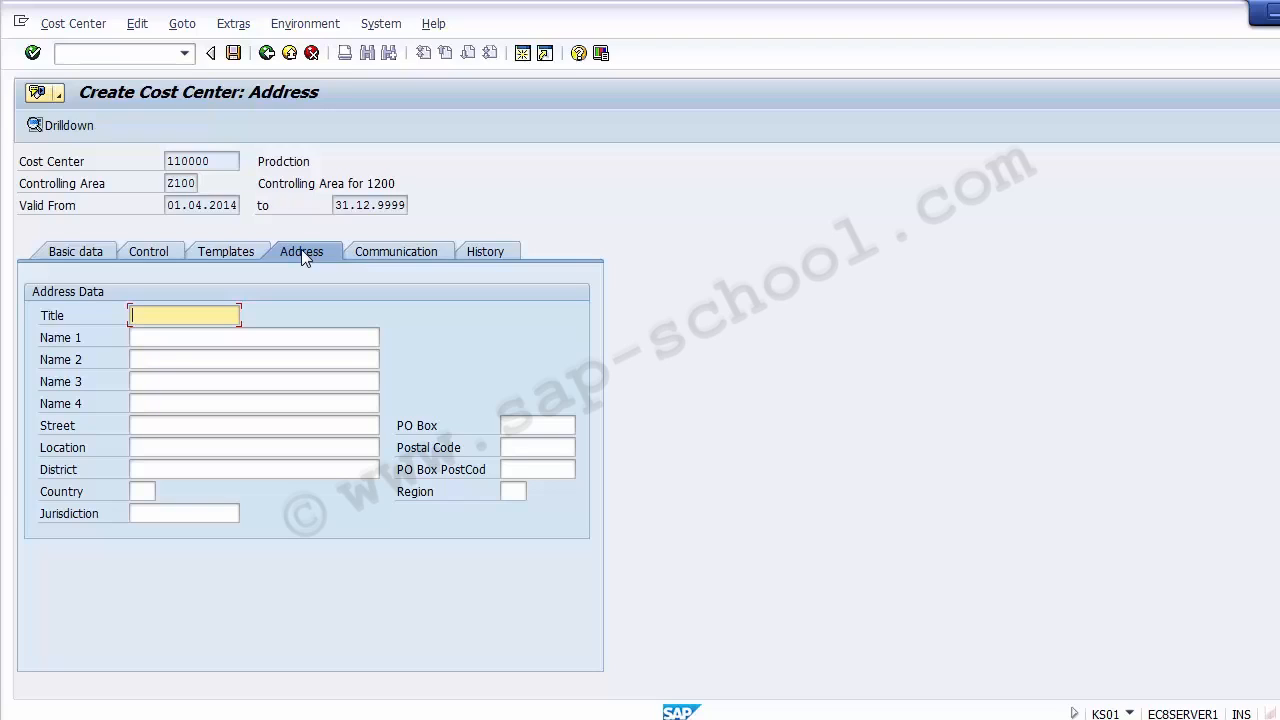
{"action": "left_click", "coordinate": [236, 251]}
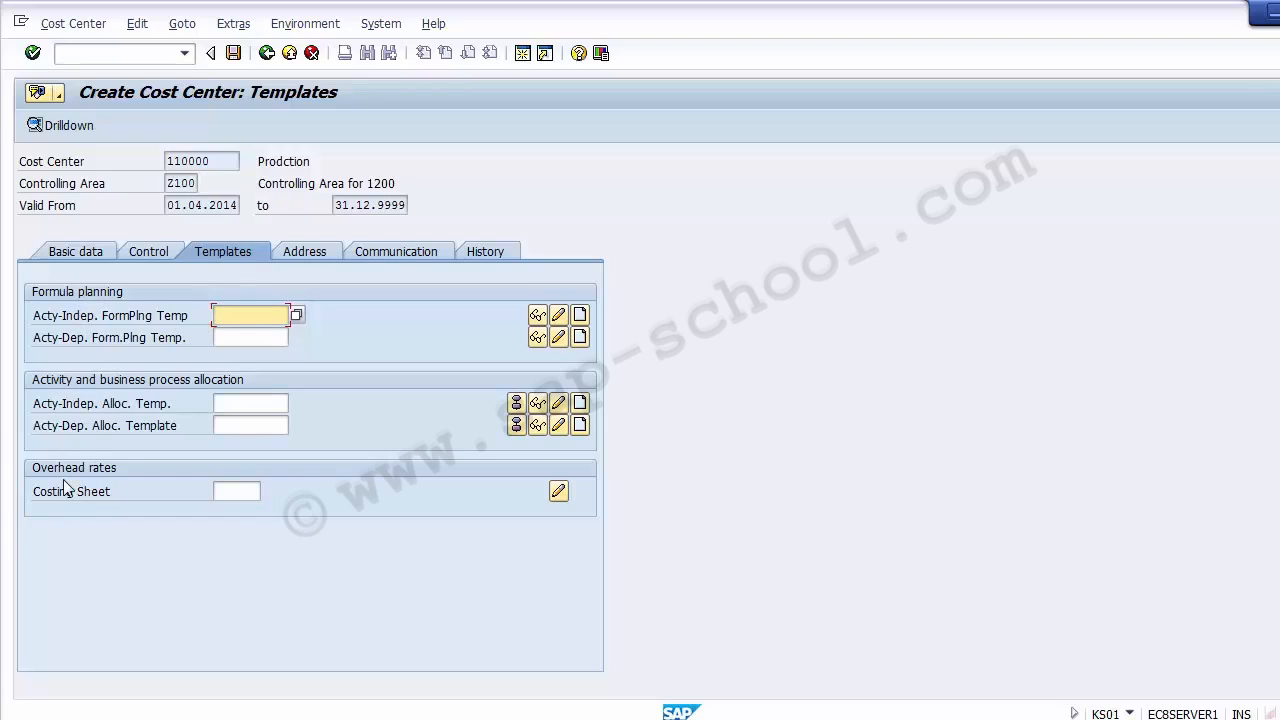
{"action": "left_click", "coordinate": [383, 346]}
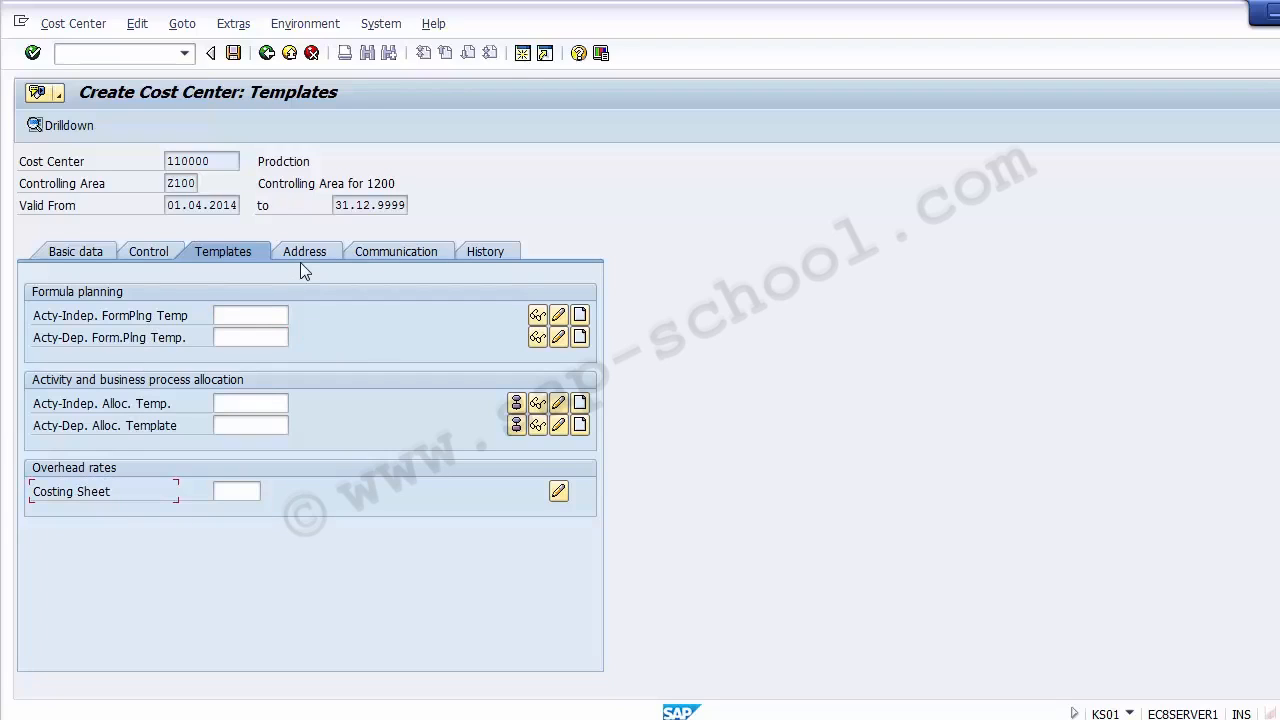
{"action": "left_click", "coordinate": [397, 255]}
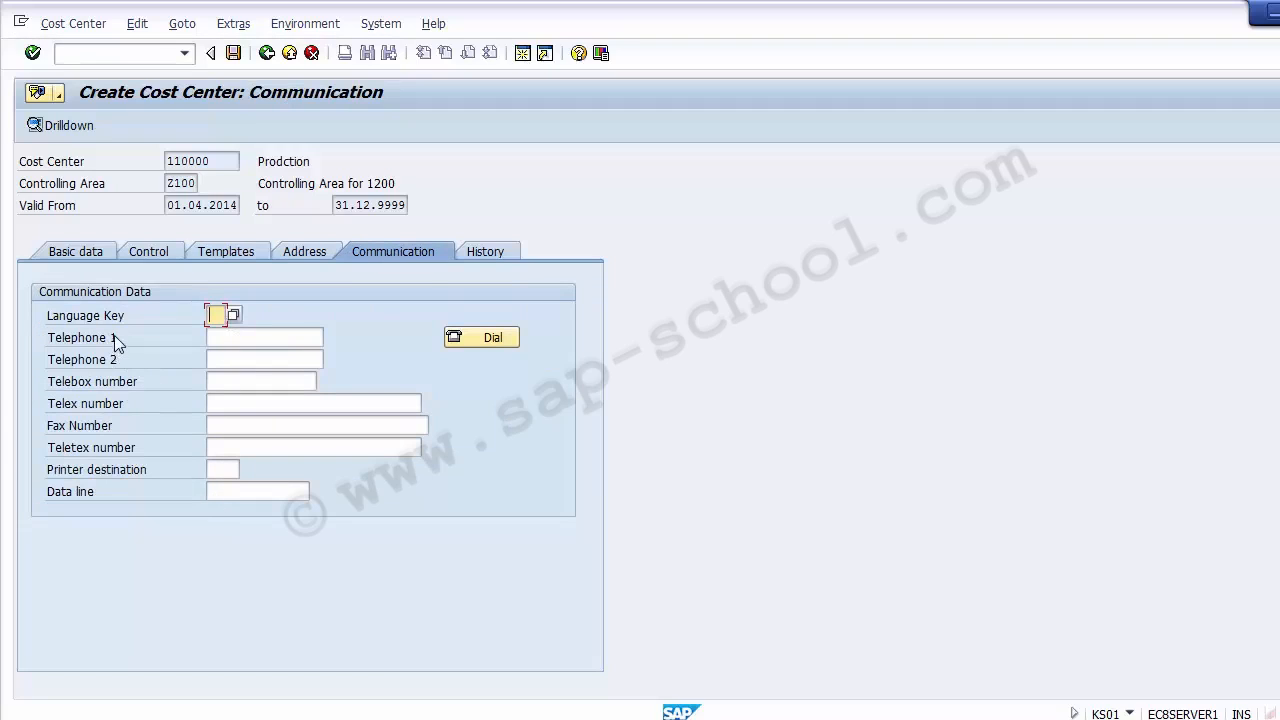
{"action": "left_click", "coordinate": [226, 338]}
{"action": "left_click", "coordinate": [226, 360]}
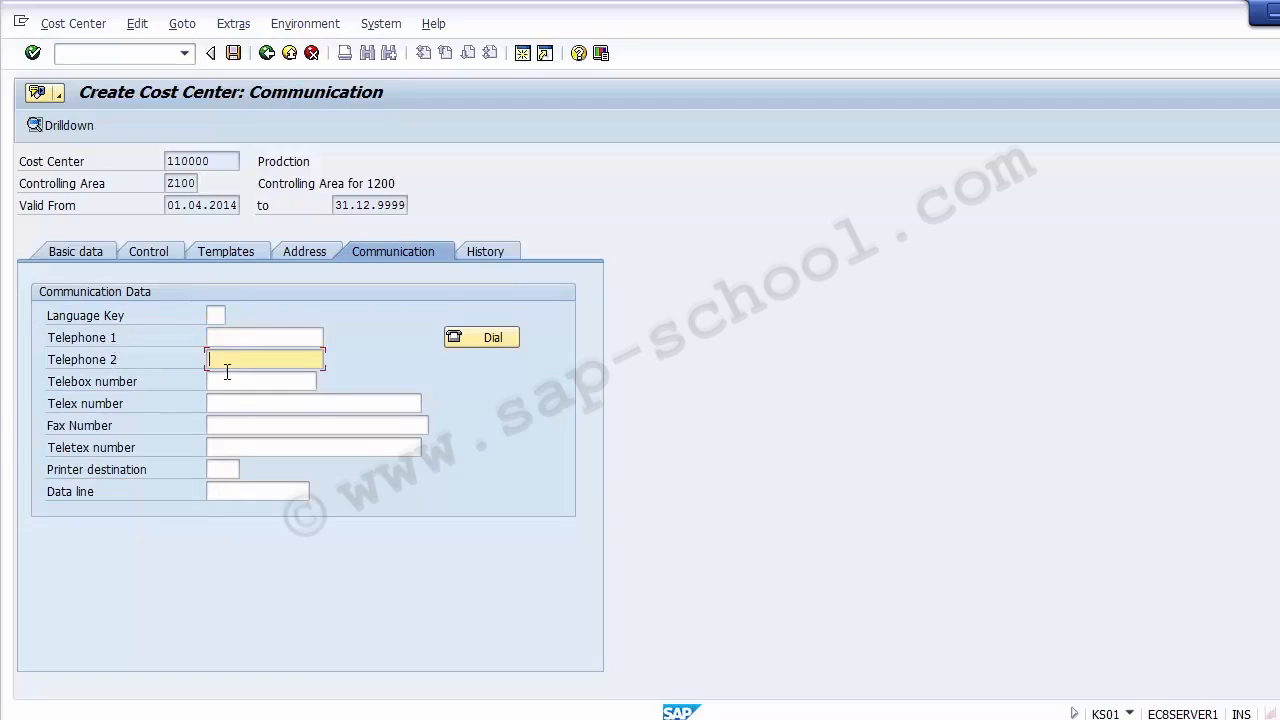
{"action": "left_click", "coordinate": [226, 377]}
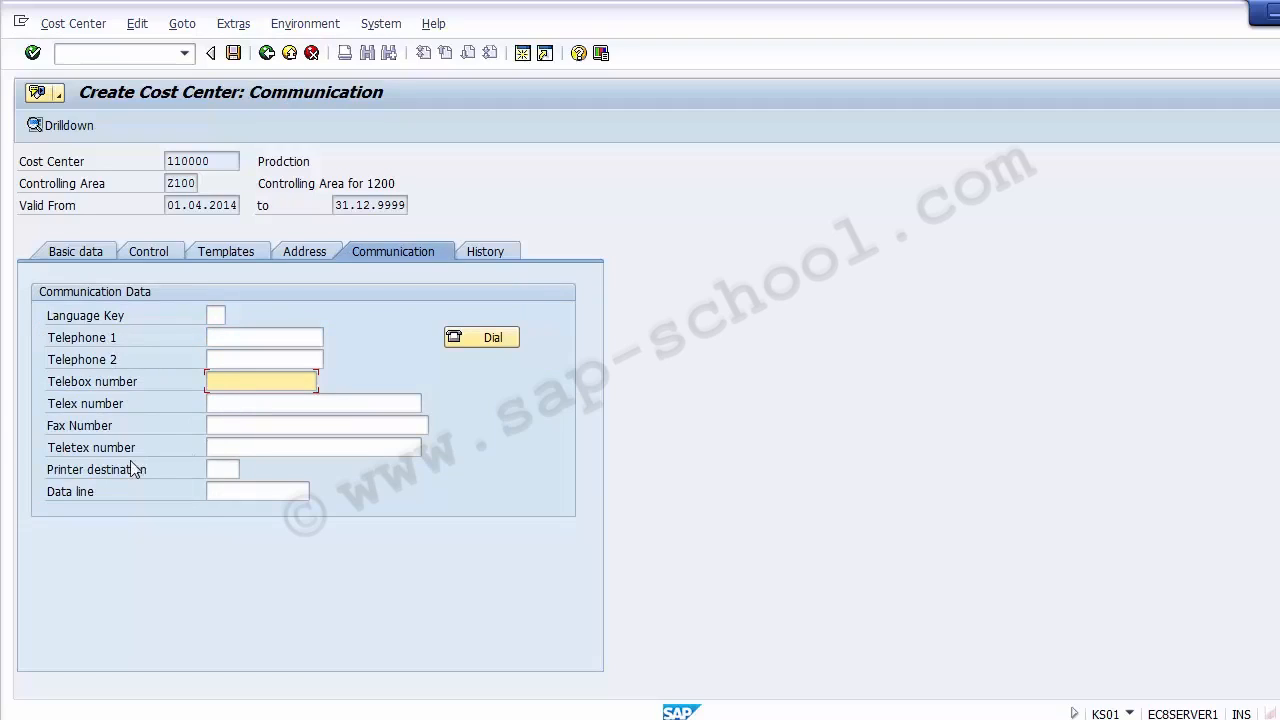
{"action": "left_click", "coordinate": [465, 254]}
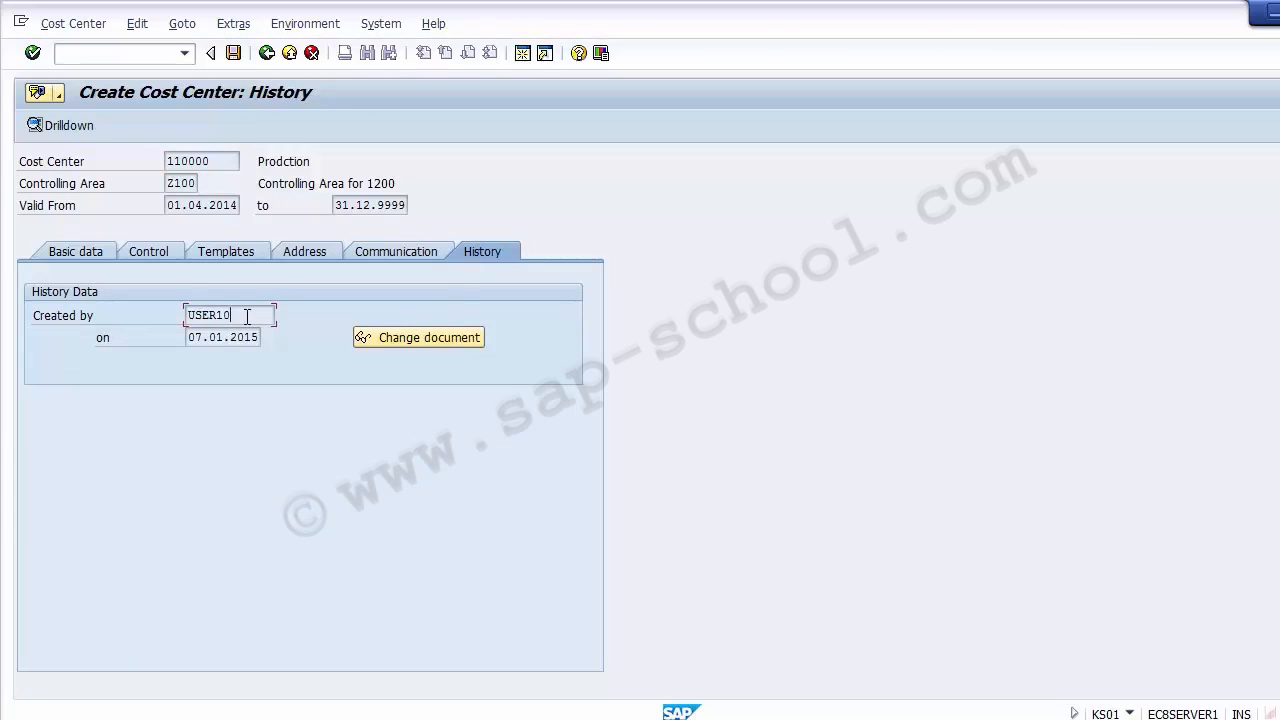
{"action": "left_click_drag", "start_coordinate": [249, 317], "coordinate": [175, 311]}
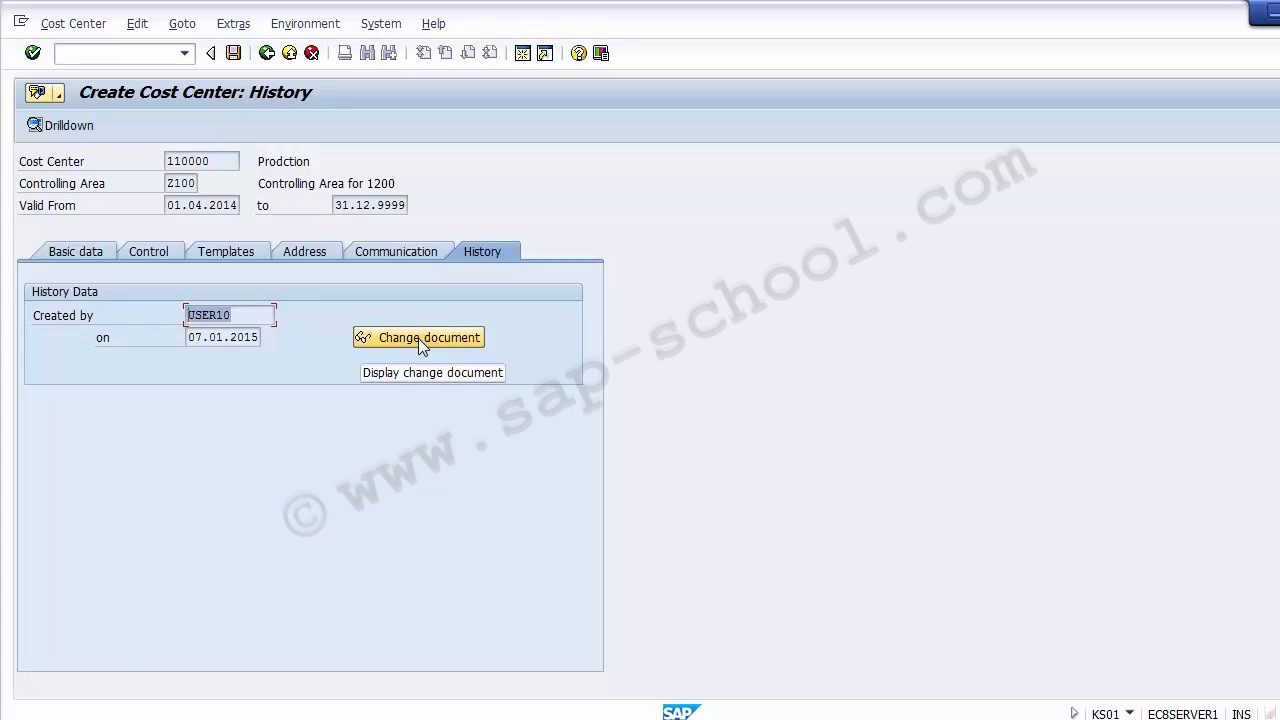
- Return to the basic data of cost center 110000 and save the new cost center
{"action": "left_click", "coordinate": [64, 254]}
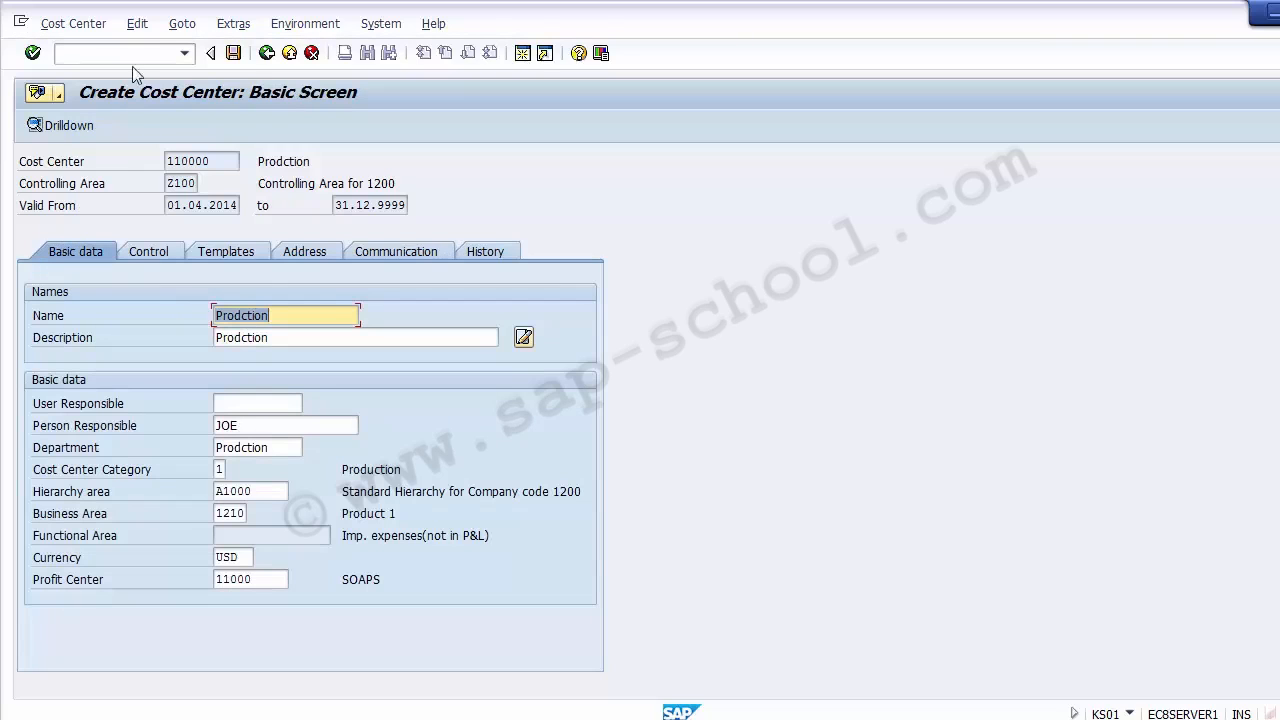
{"action": "left_click", "coordinate": [232, 54]}
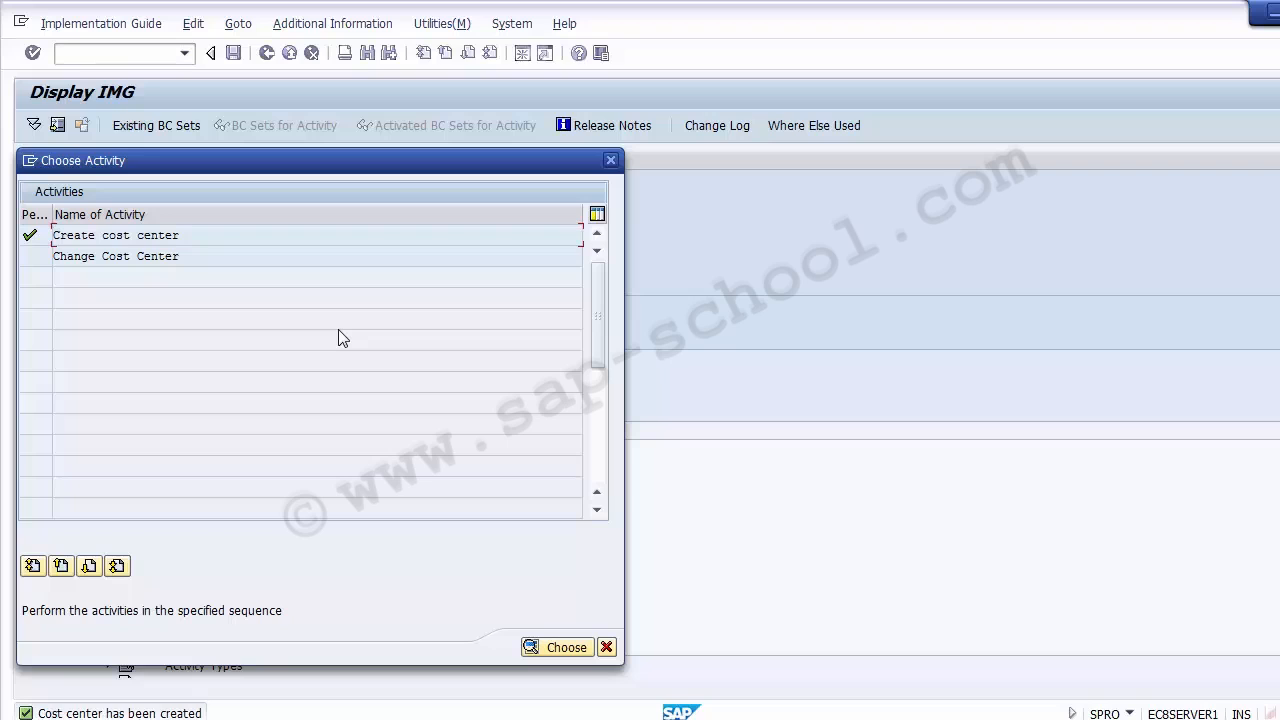
- Switch to PowerPoint and examine the transaction codes listed on the Cost Center slide
{"action": "left_click", "coordinate": [568, 718]}
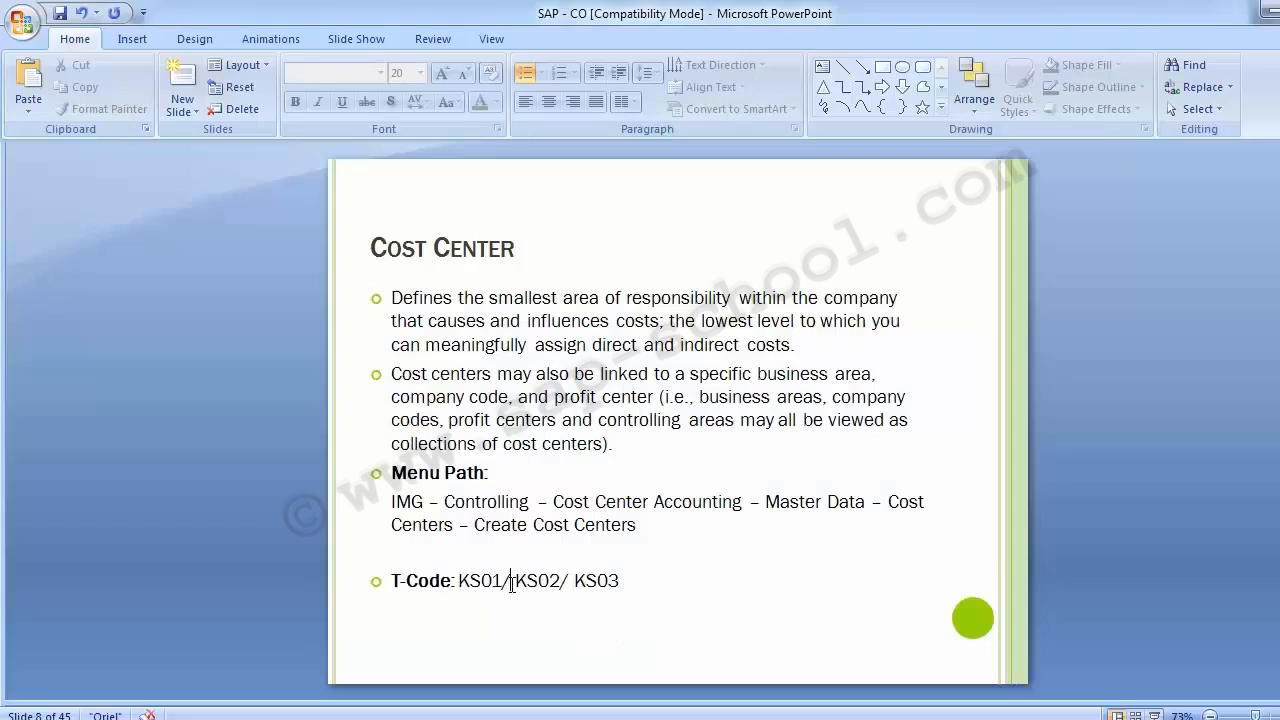
{"action": "left_click_drag", "start_coordinate": [503, 580], "coordinate": [555, 583]}
{"action": "left_click", "coordinate": [575, 582]}
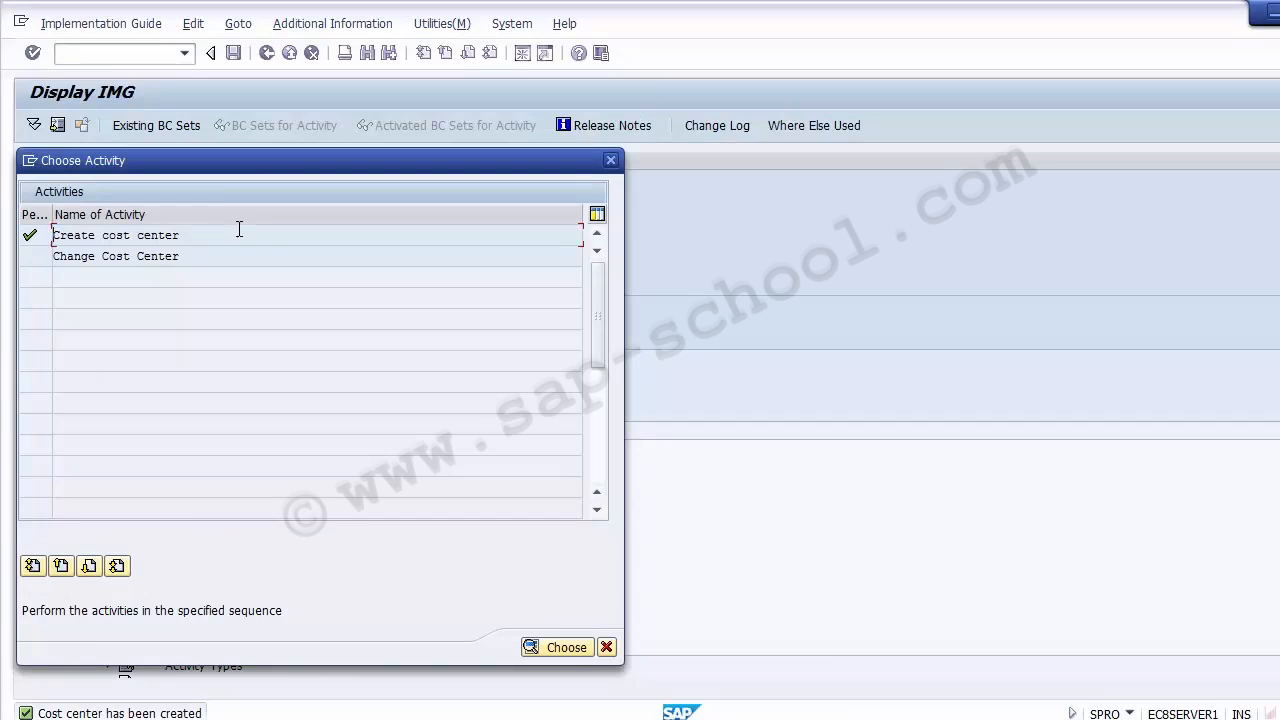
- Switch back to SAP and open cost center 110000 with the Change Cost Center activity
{"action": "left_click", "coordinate": [147, 259]}
{"action": "left_click_drag", "start_coordinate": [85, 178], "coordinate": [537, 108]}
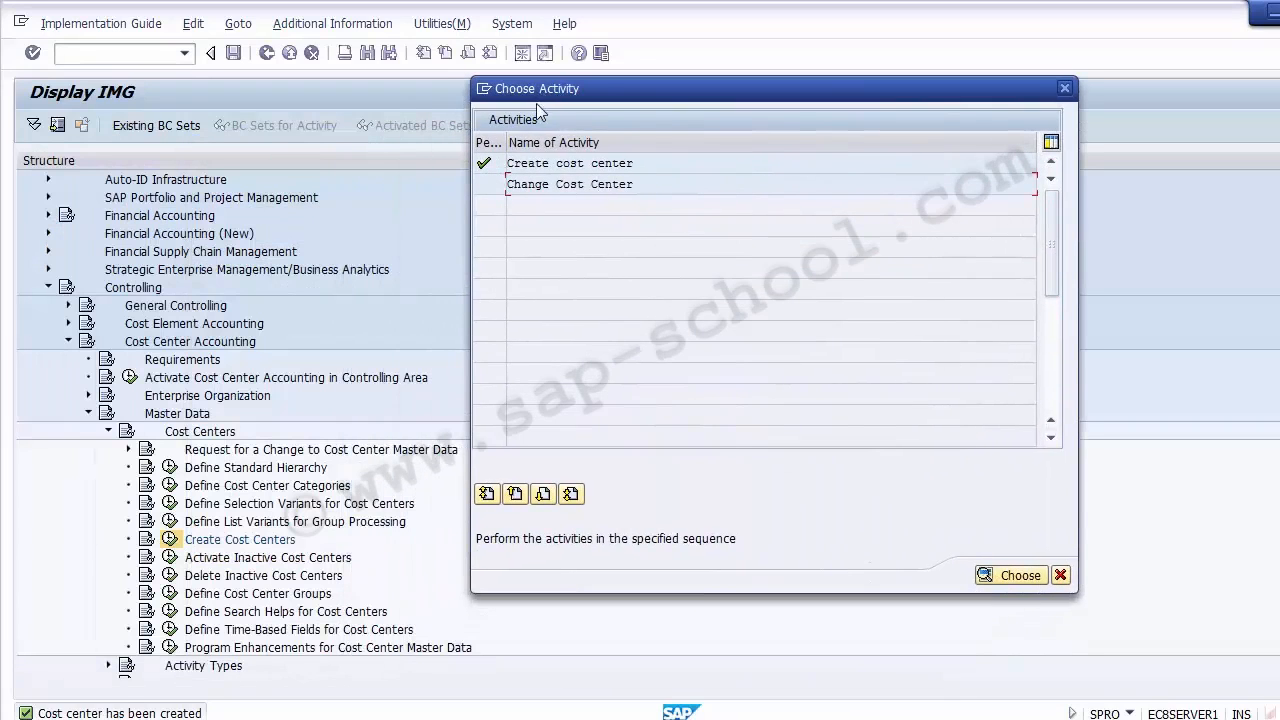
{"action": "double_click", "coordinate": [531, 183]}
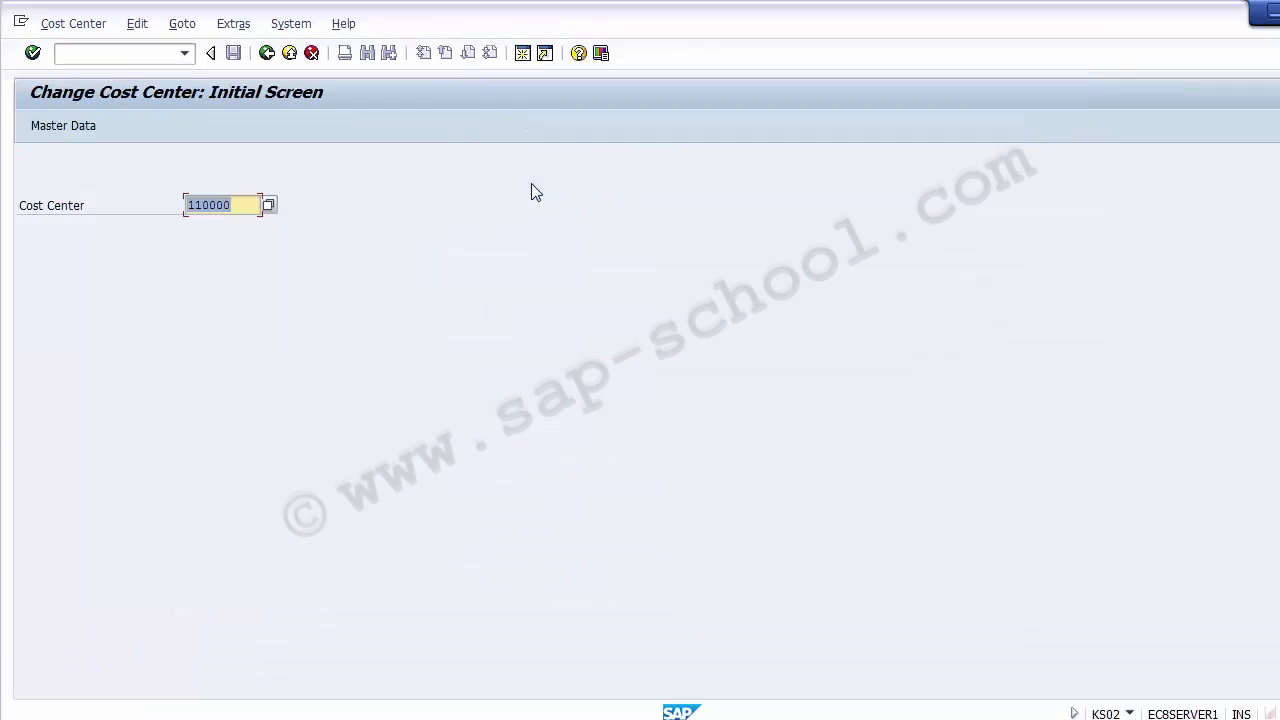
{"action": "left_click_drag", "start_coordinate": [233, 206], "coordinate": [171, 197]}
{"action": "key", "text": "Return"}
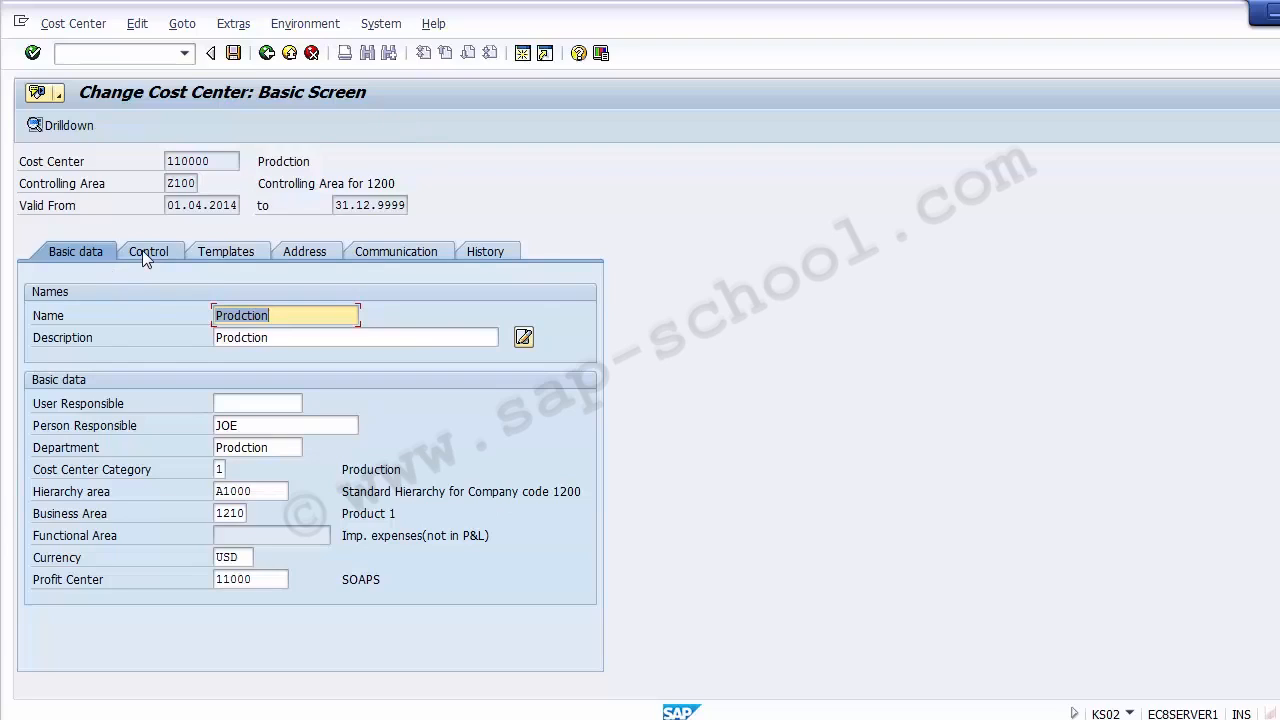
- Look through the editable basic data, control indicators, templates and address fields of cost center 110000
{"action": "left_click", "coordinate": [254, 425]}
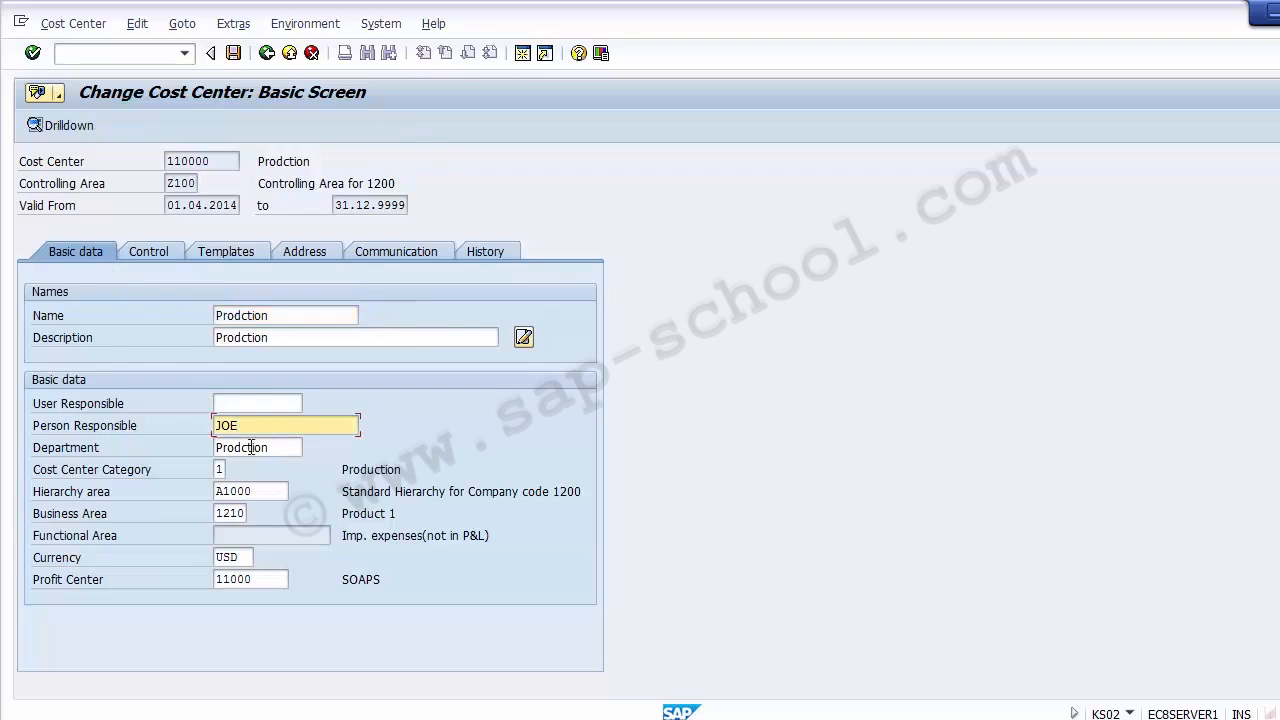
{"action": "left_click", "coordinate": [252, 491]}
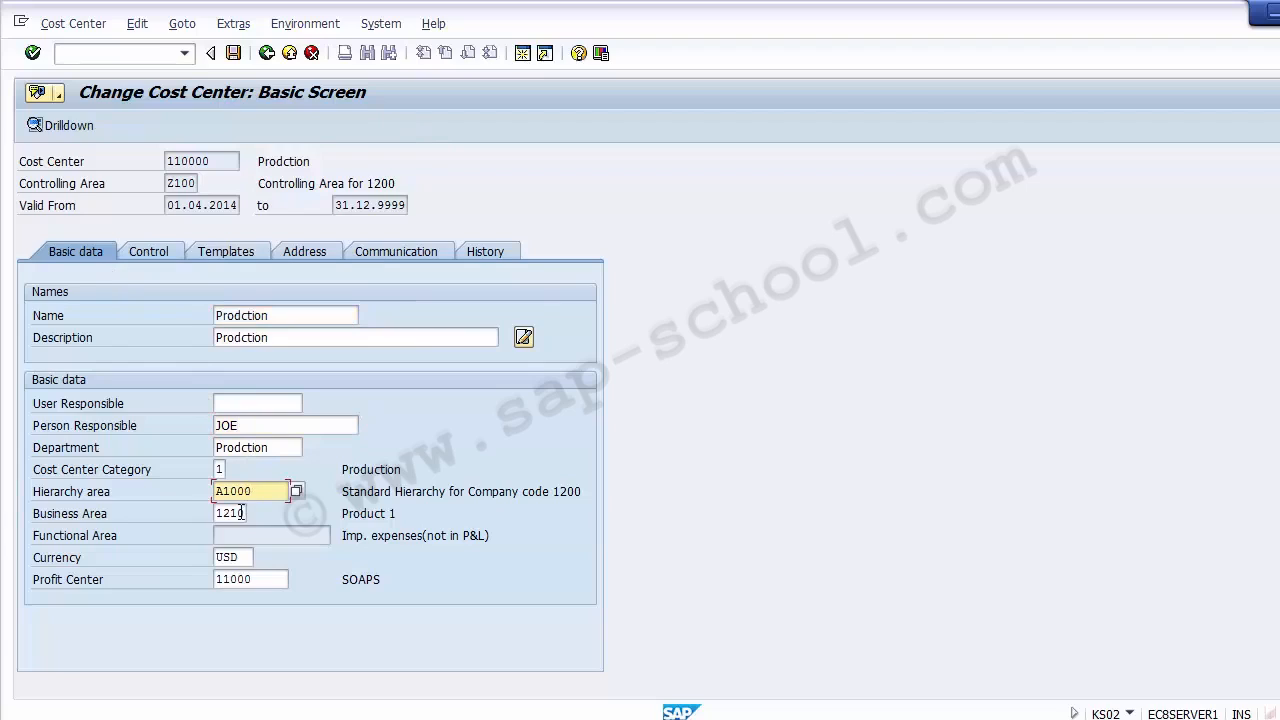
{"action": "left_click", "coordinate": [240, 513]}
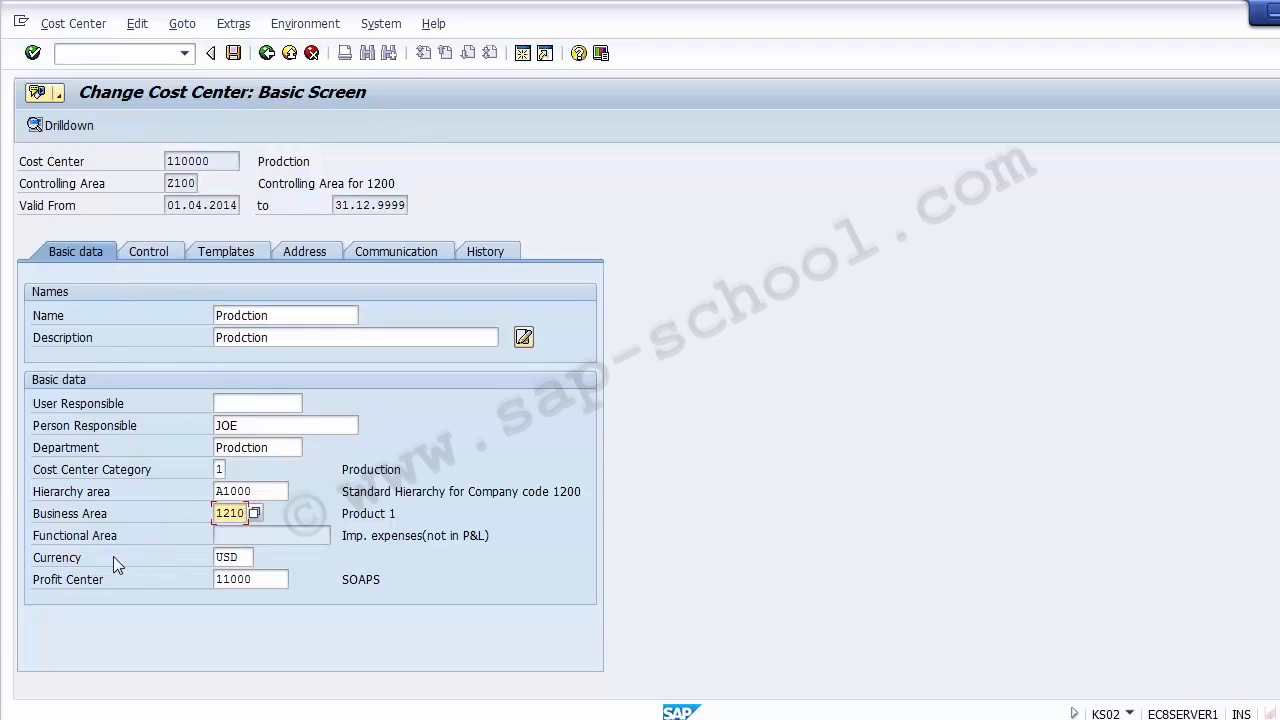
{"action": "left_click", "coordinate": [272, 578]}
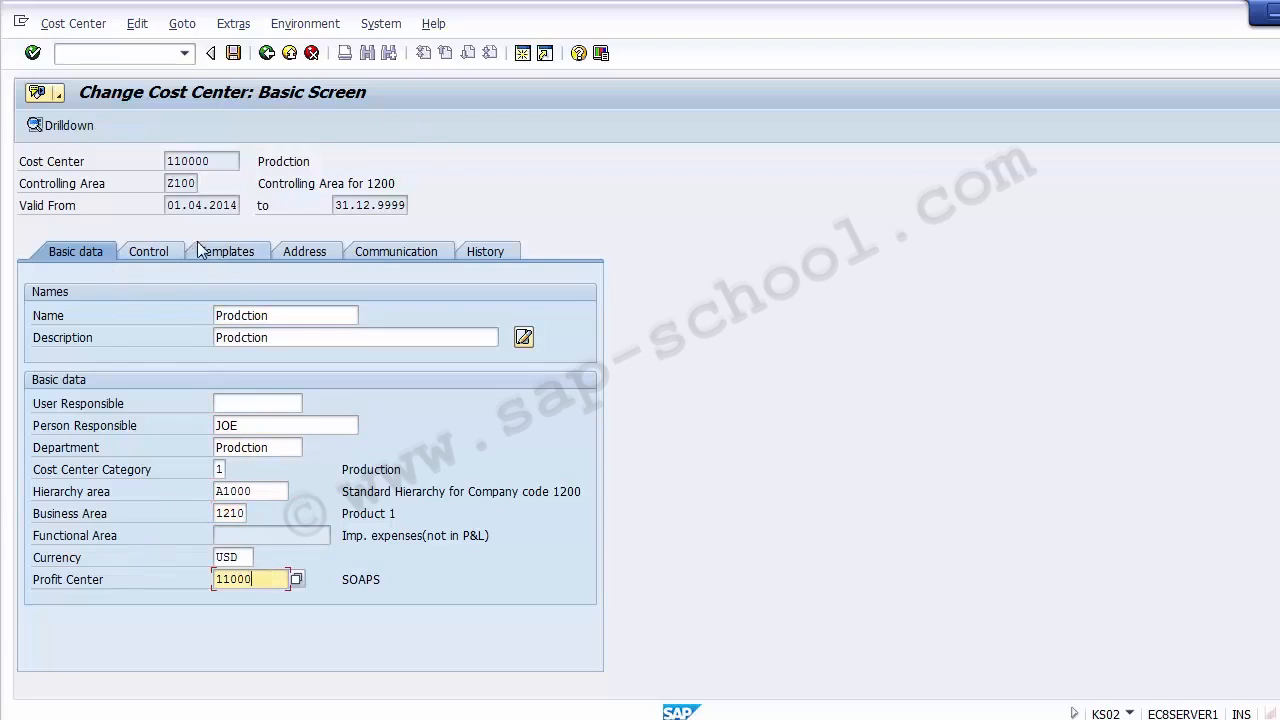
{"action": "left_click", "coordinate": [150, 251]}
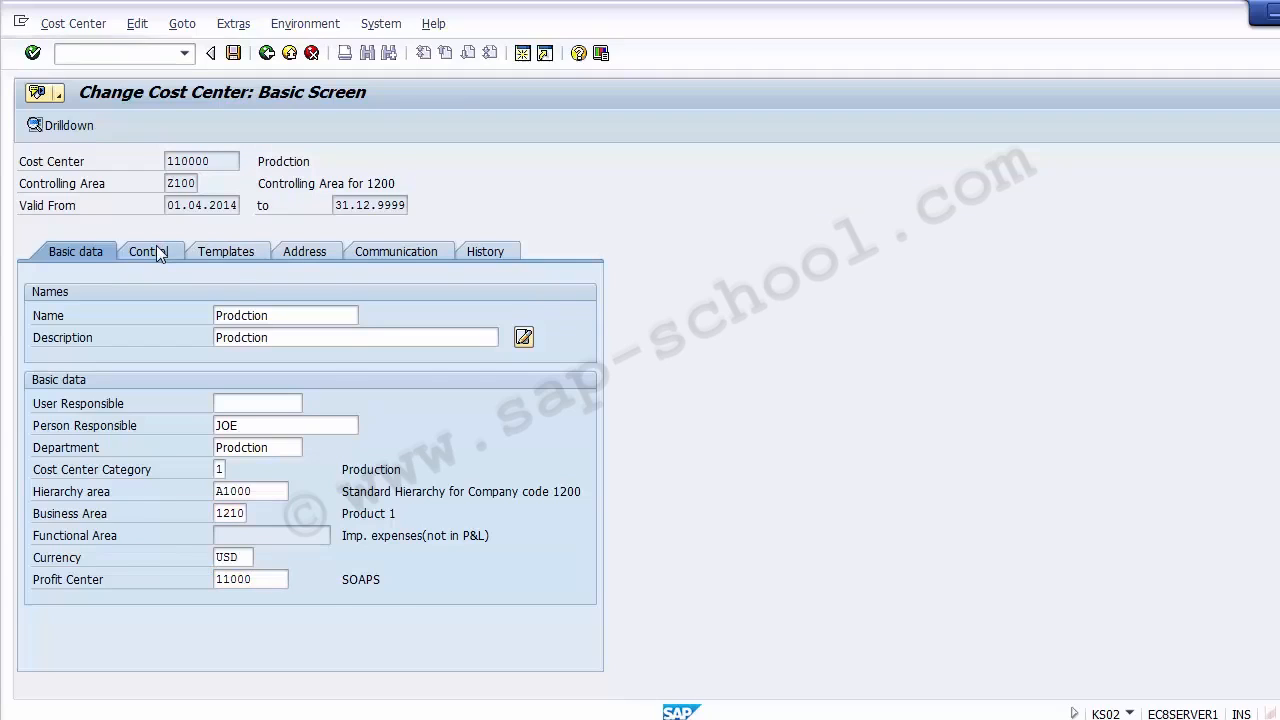
{"action": "left_click", "coordinate": [228, 251]}
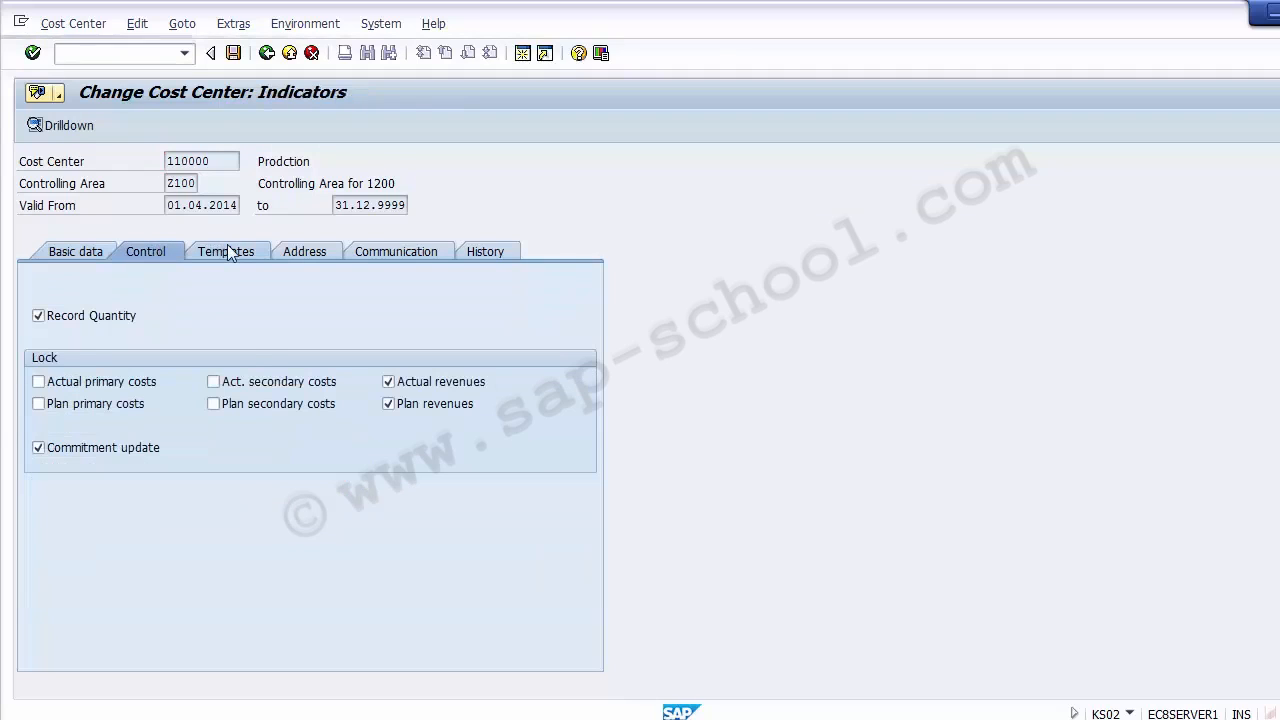
{"action": "left_click", "coordinate": [303, 252]}
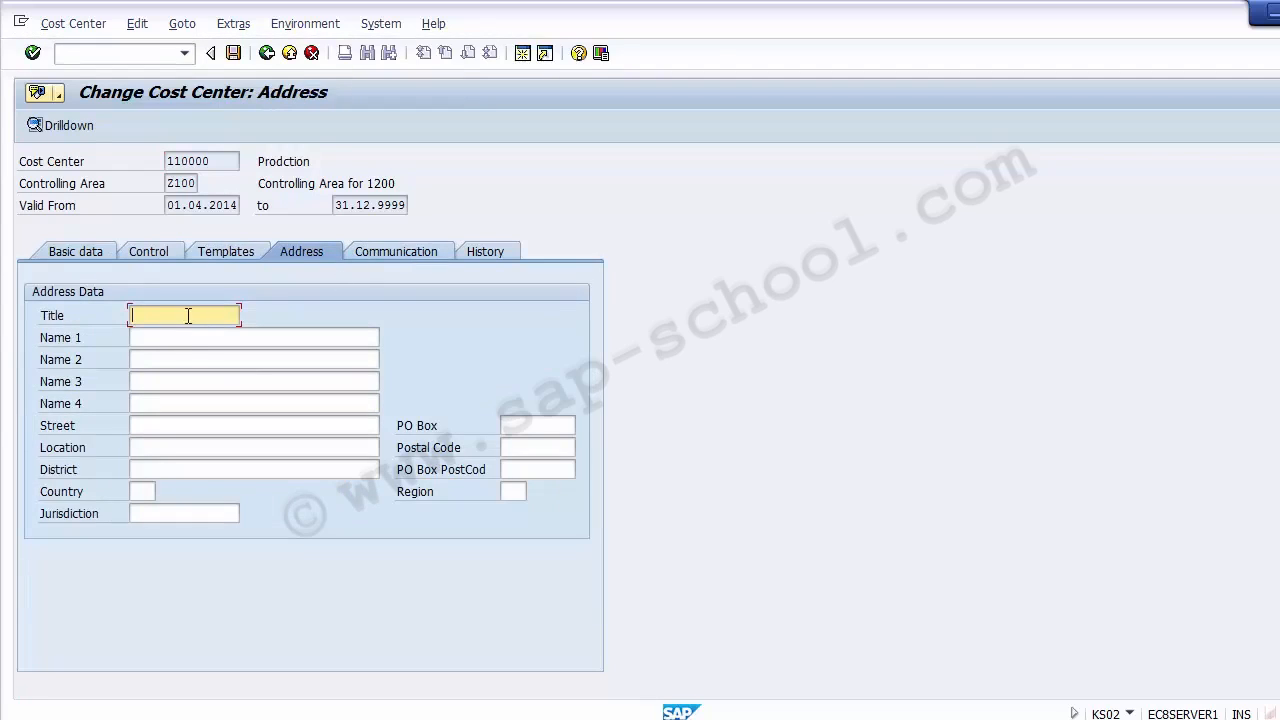
{"action": "left_click", "coordinate": [188, 347]}
{"action": "left_click", "coordinate": [76, 245]}
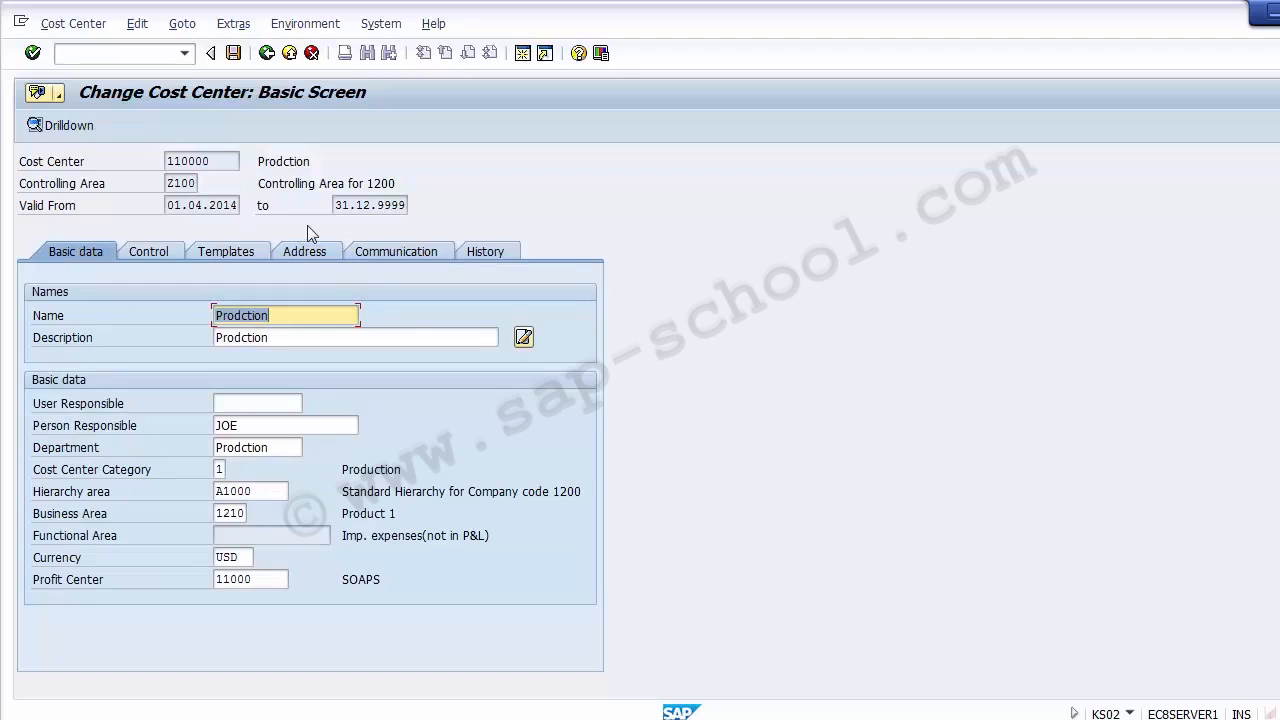
- Leave the cost center change transaction and close the activity selection
{"action": "left_click", "coordinate": [237, 53]}
{"action": "left_click", "coordinate": [266, 52]}
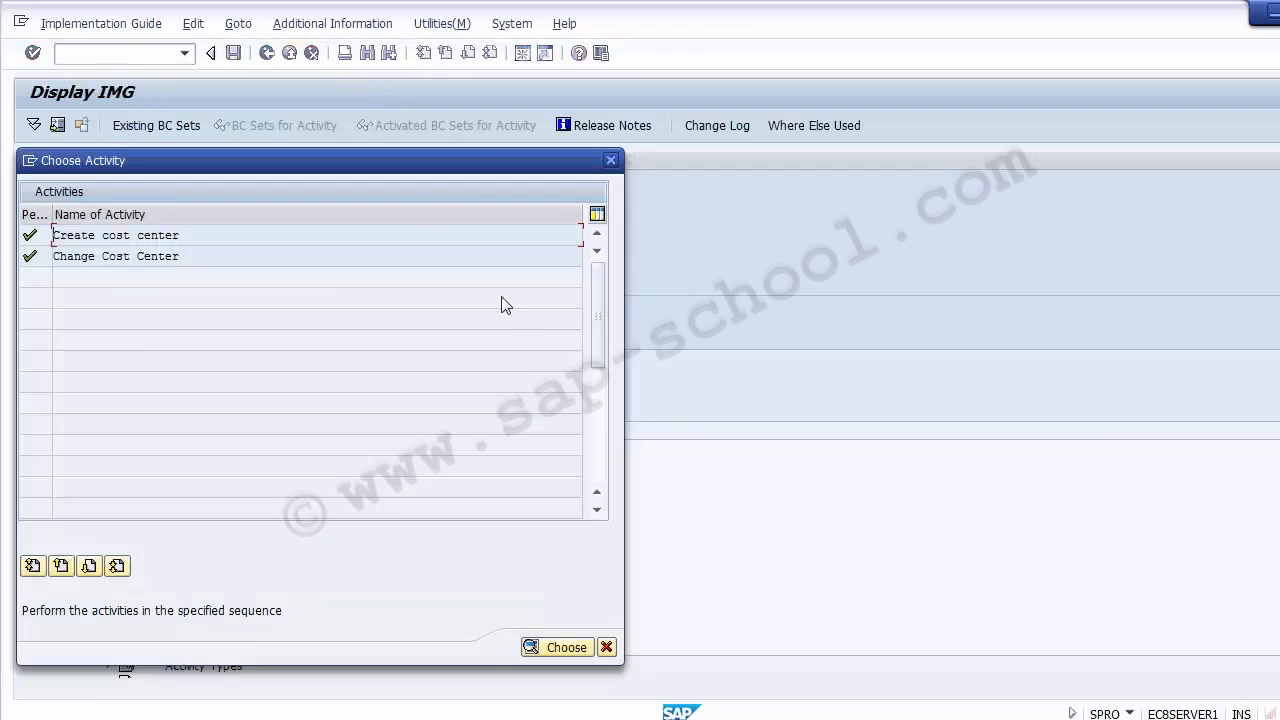
{"action": "left_click", "coordinate": [611, 160]}
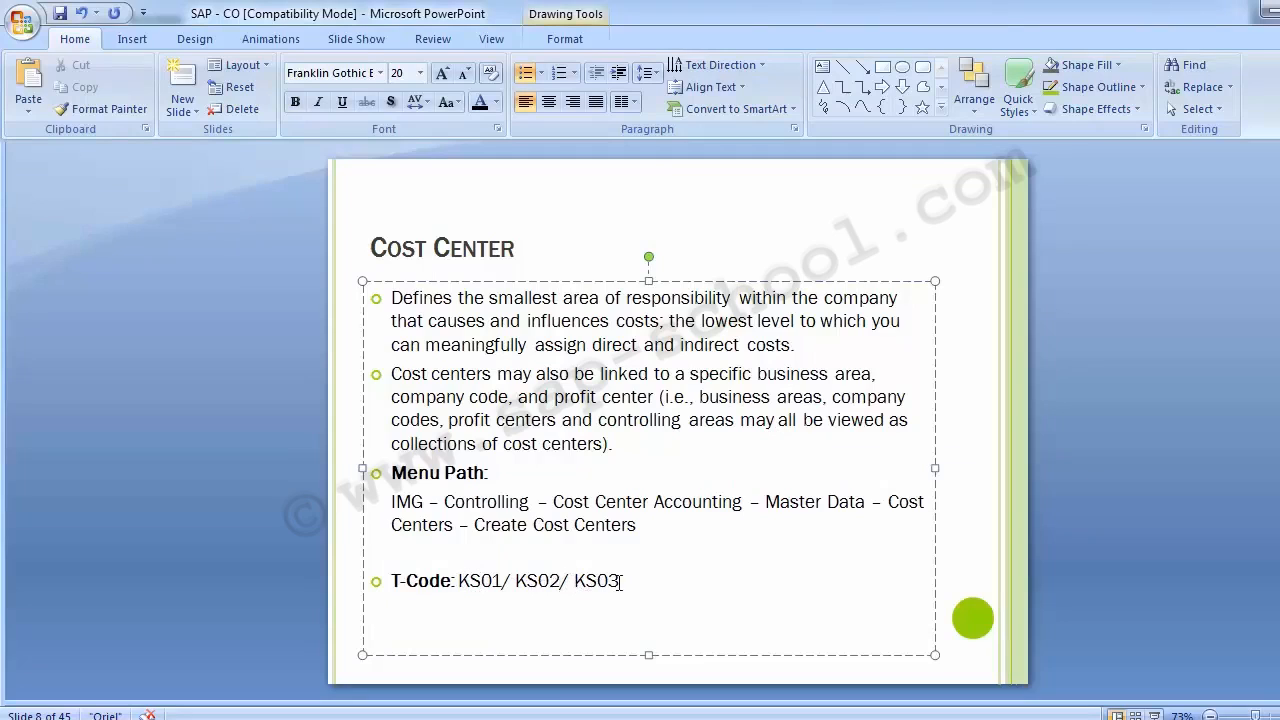
- Run transaction KS03 and display the master data of cost center 110000
{"action": "left_click", "coordinate": [277, 459]}
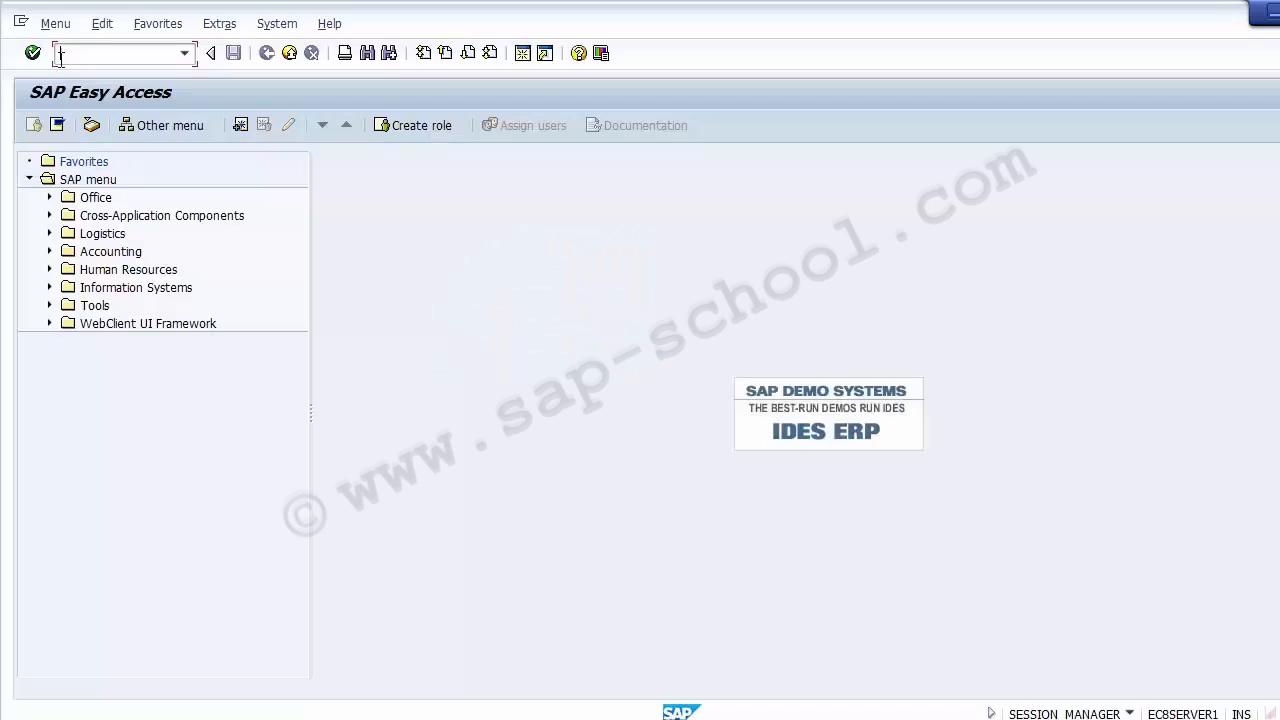
{"action": "type", "text": "KS03"}
{"action": "key", "text": "Return"}
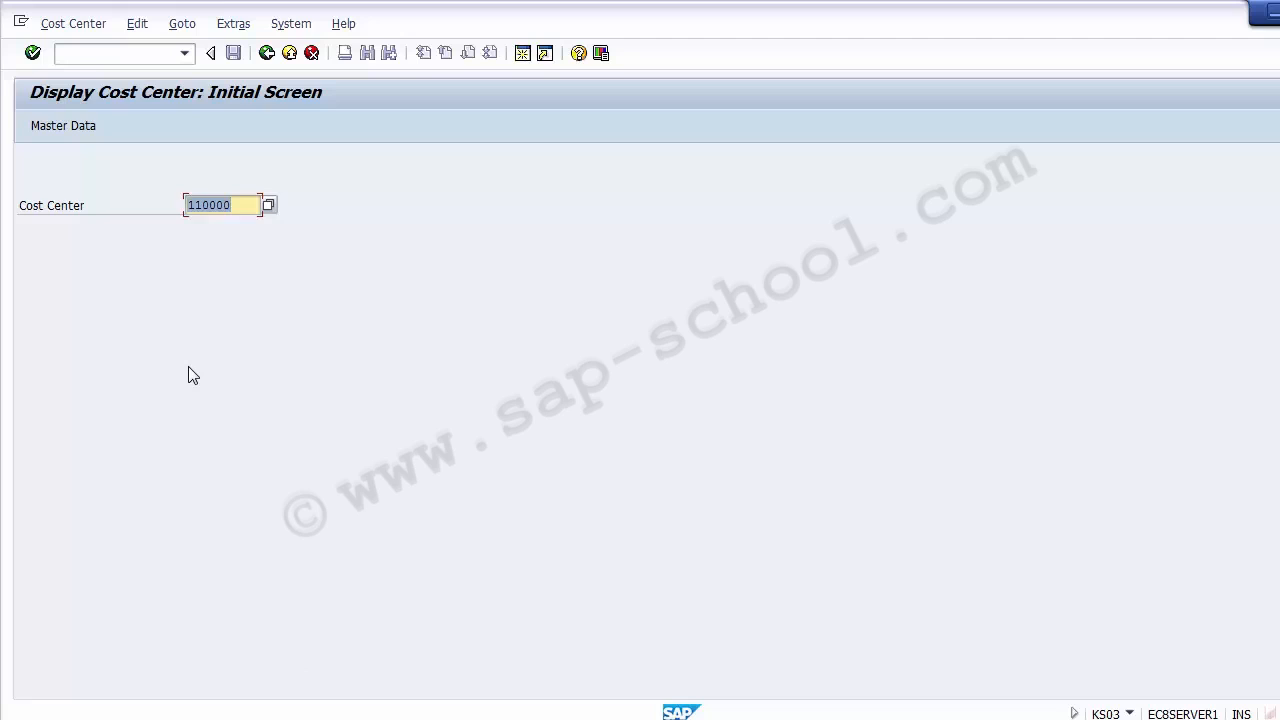
{"action": "key", "text": "Return"}
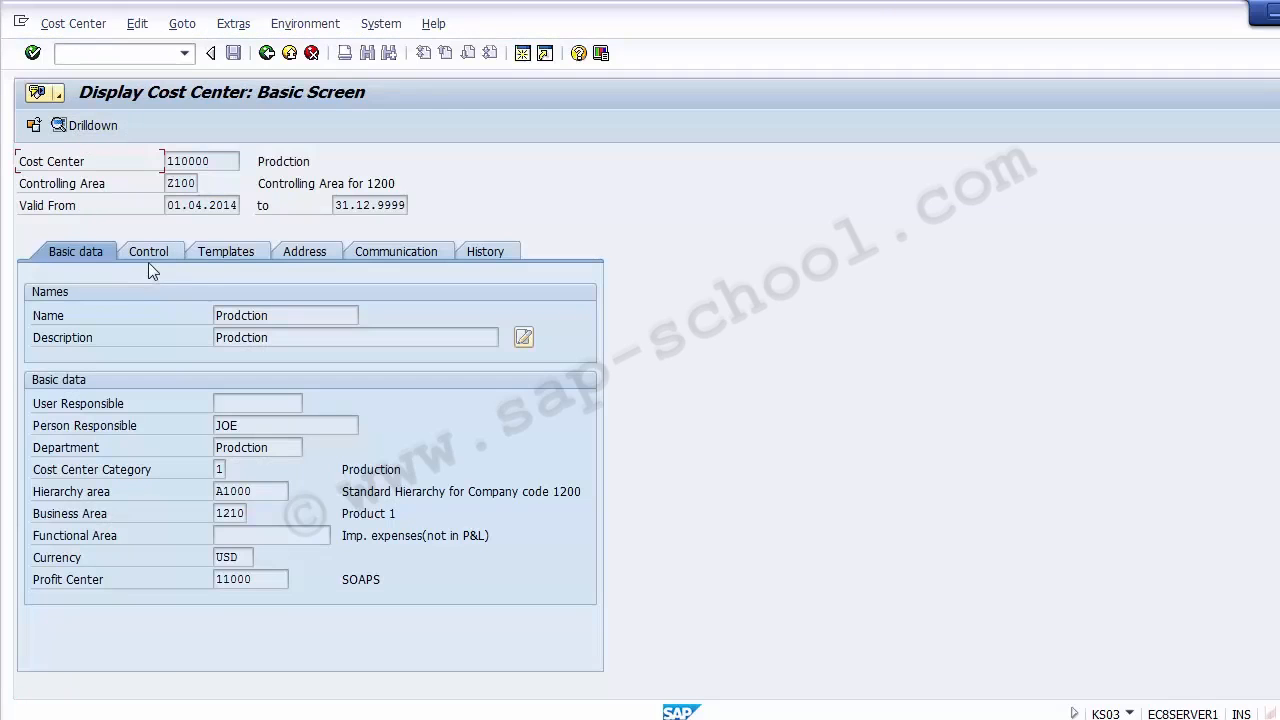
- Review the displayed basic data, control indicators and address of cost center 110000, and return to the initial screen
{"action": "left_click", "coordinate": [265, 401]}
{"action": "left_click", "coordinate": [264, 425]}
{"action": "left_click", "coordinate": [223, 491]}
{"action": "left_click", "coordinate": [234, 514]}
{"action": "left_click", "coordinate": [238, 535]}
{"action": "left_click", "coordinate": [242, 557]}
{"action": "left_click", "coordinate": [248, 579]}
{"action": "left_click", "coordinate": [180, 249]}
{"action": "left_click", "coordinate": [225, 256]}
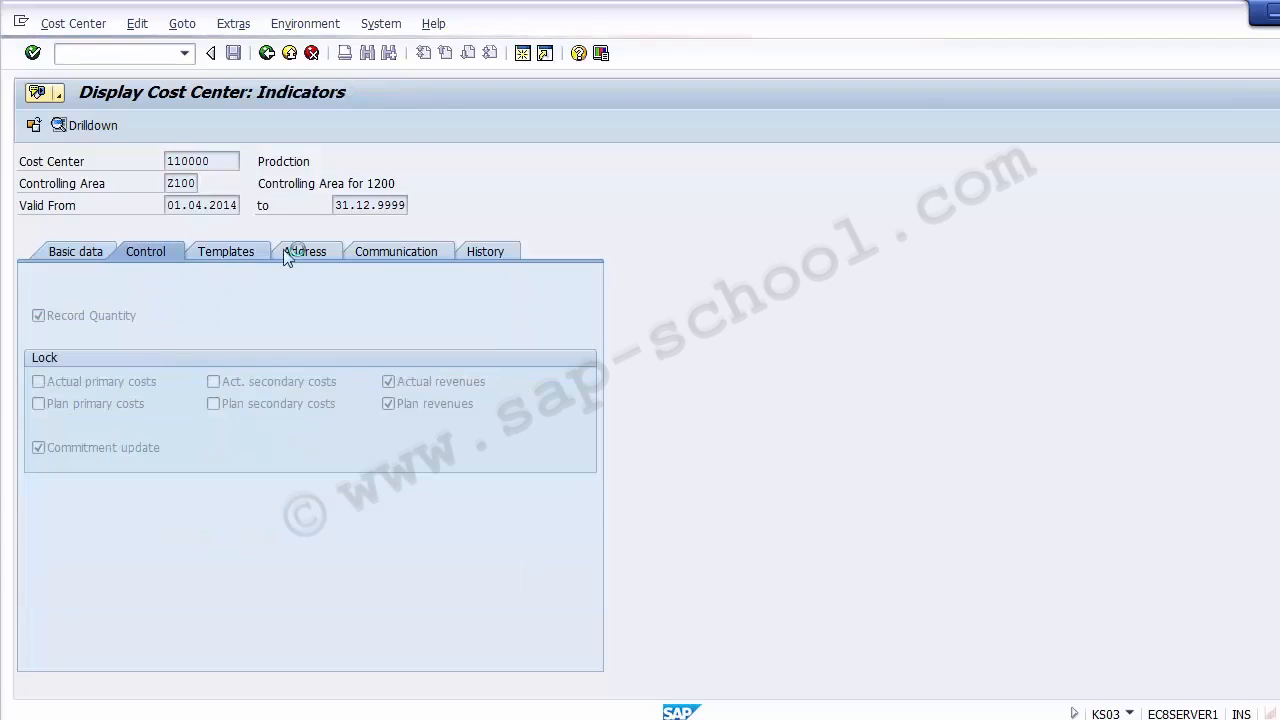
{"action": "left_click", "coordinate": [302, 253]}
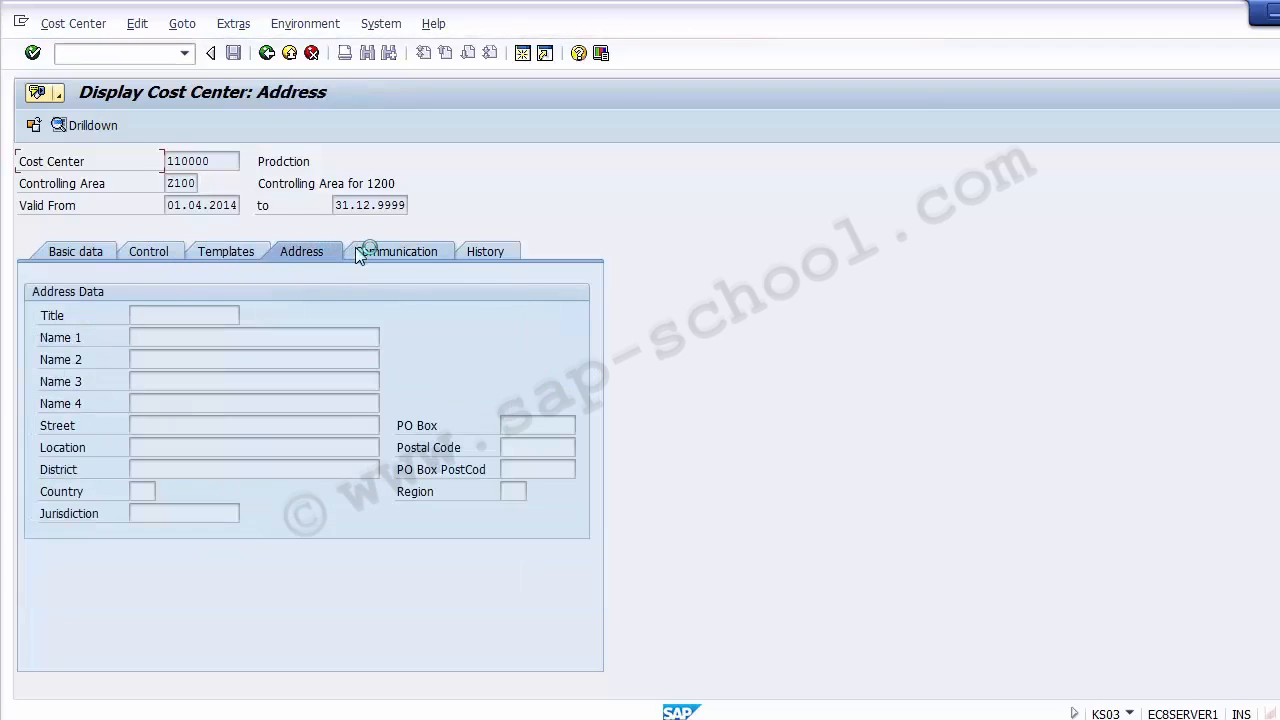
{"action": "left_click", "coordinate": [202, 252]}
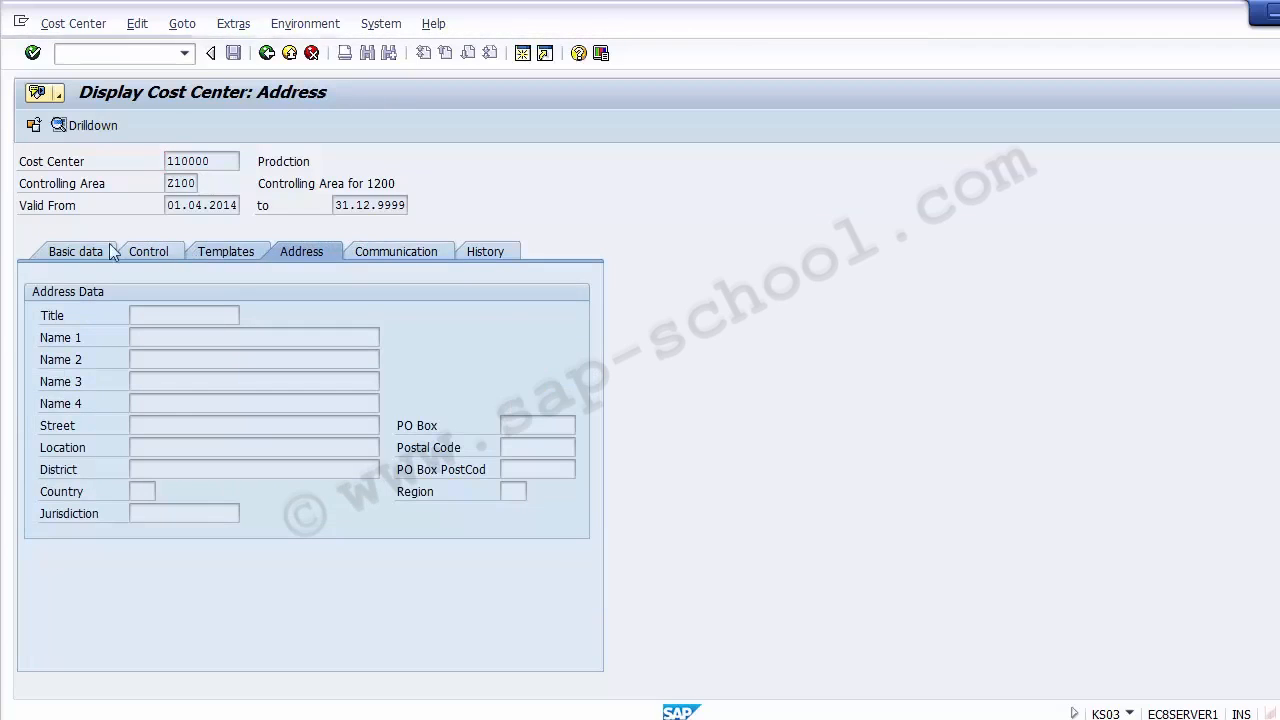
{"action": "left_click", "coordinate": [52, 250]}
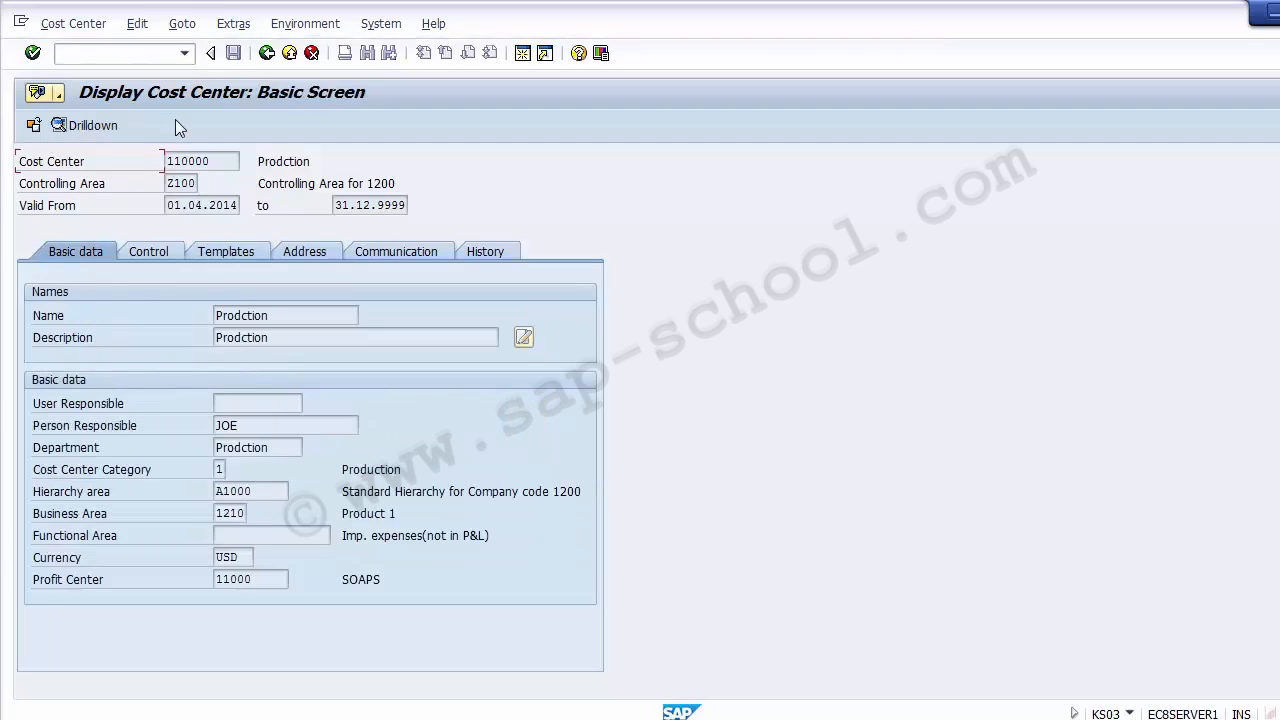
{"action": "left_click", "coordinate": [267, 53]}
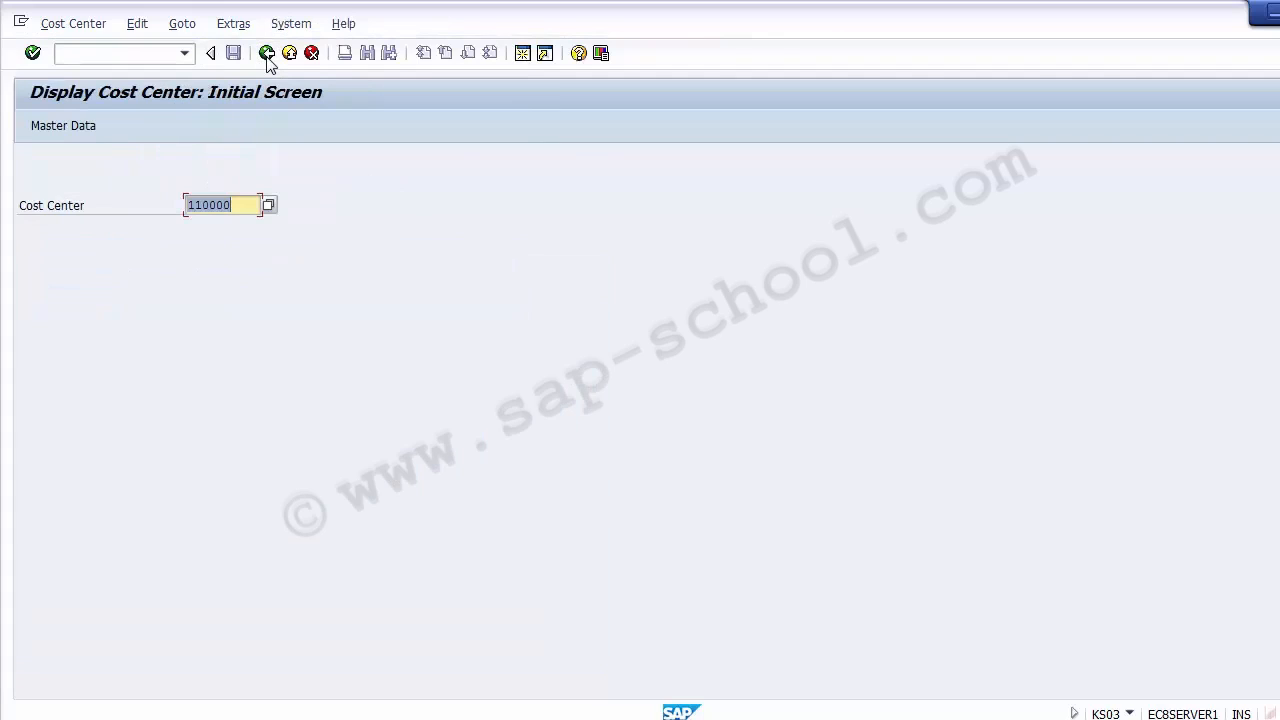
- Leave the cost center display transaction and advance the PowerPoint presentation to the Cost Center Groups slide
{"action": "left_click", "coordinate": [267, 53]}
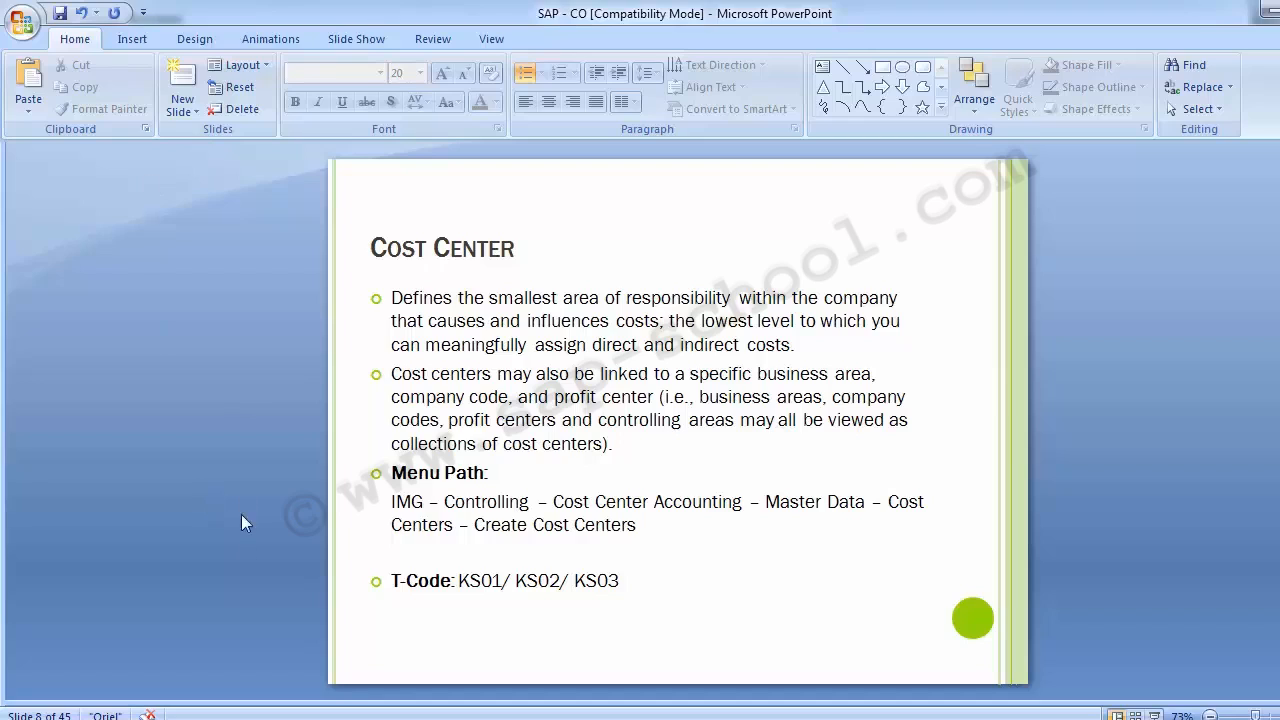
{"action": "scroll", "coordinate": [181, 498], "scroll_direction": "down", "scroll_amount": 1}
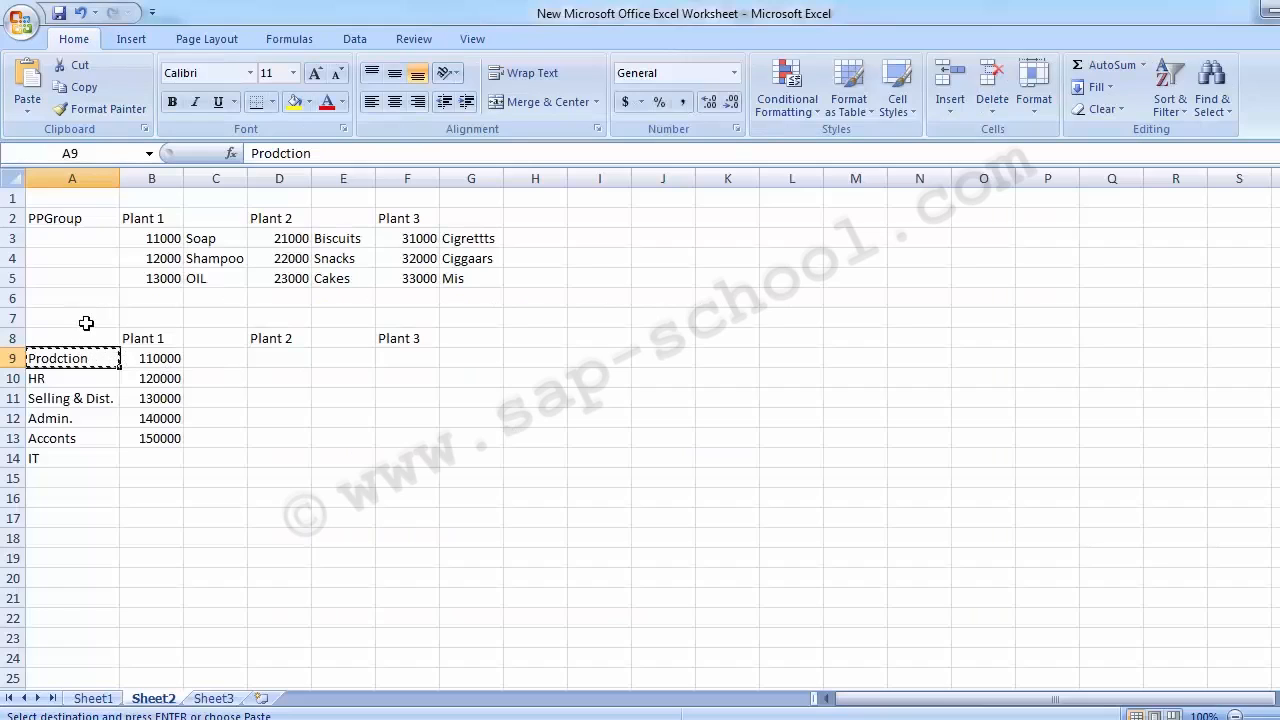
- In the Excel worksheet, cancel the pending copy and review the department rows and cost center numbers under Plant 1
{"action": "left_click", "coordinate": [86, 323]}
{"action": "key", "text": "Escape"}
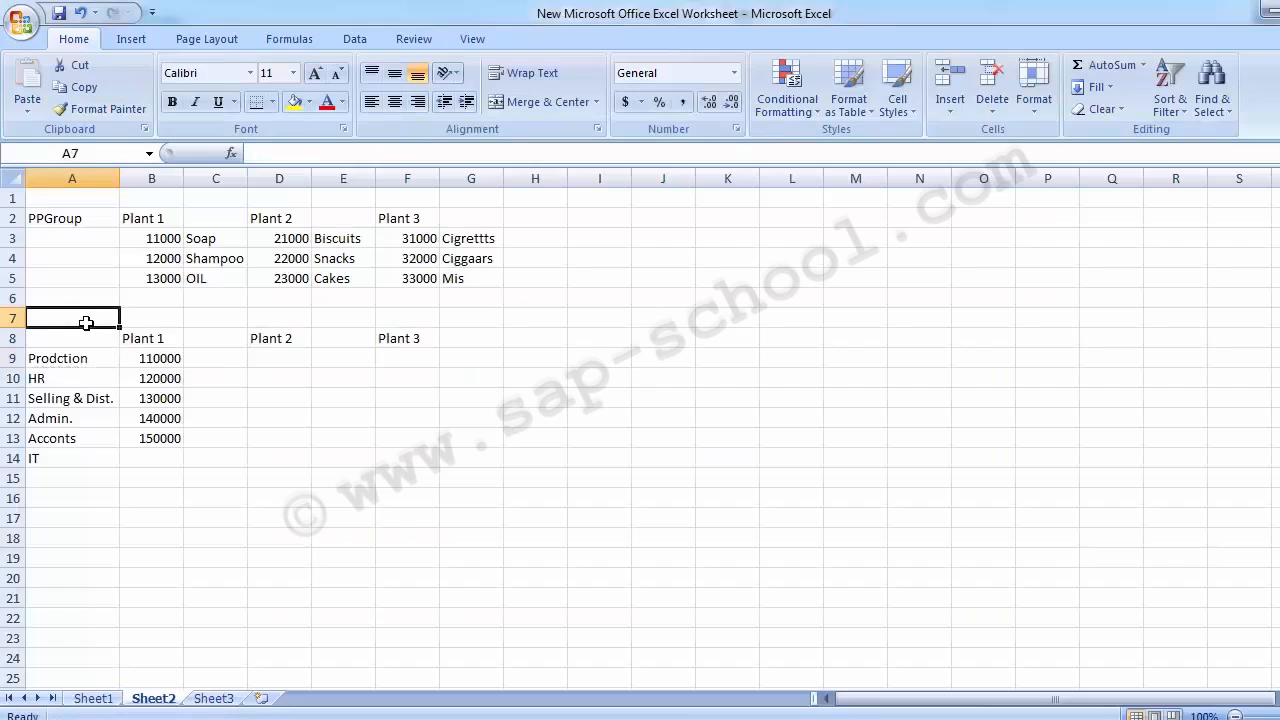
{"action": "left_click", "coordinate": [148, 340]}
{"action": "left_click", "coordinate": [66, 358]}
{"action": "left_click", "coordinate": [58, 377]}
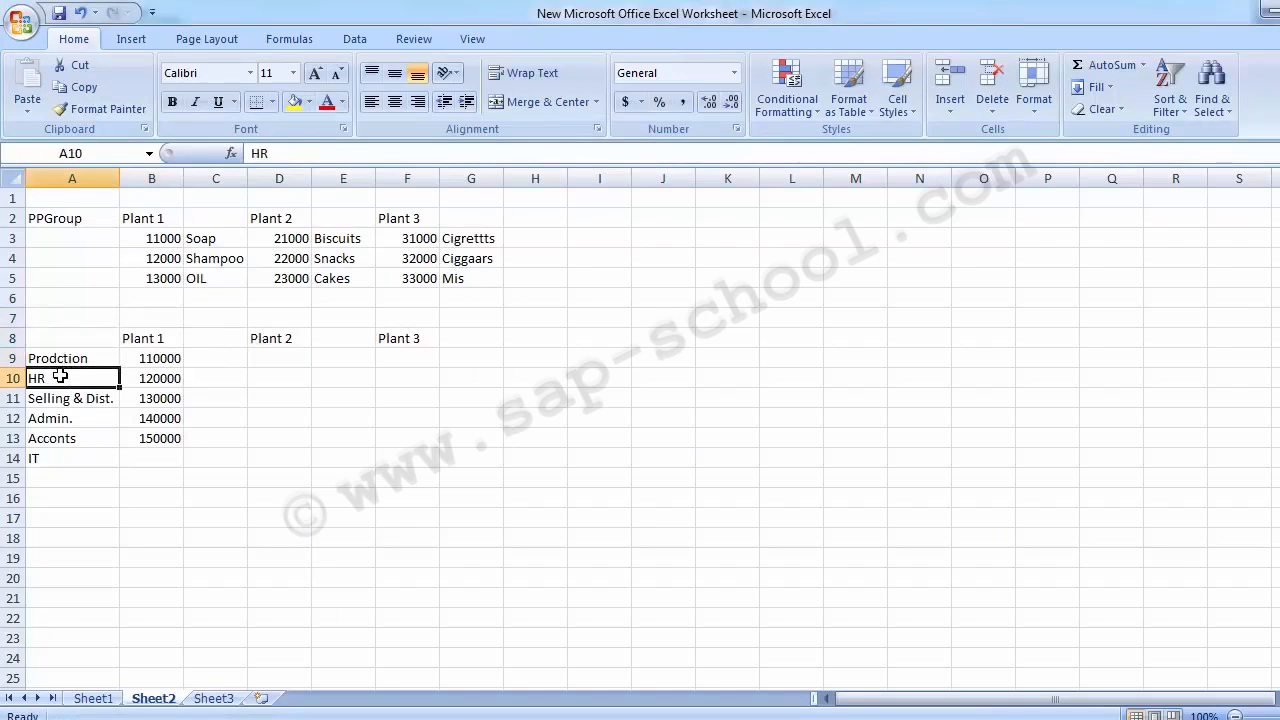
{"action": "left_click", "coordinate": [59, 395]}
{"action": "left_click", "coordinate": [55, 417]}
{"action": "left_click", "coordinate": [51, 460]}
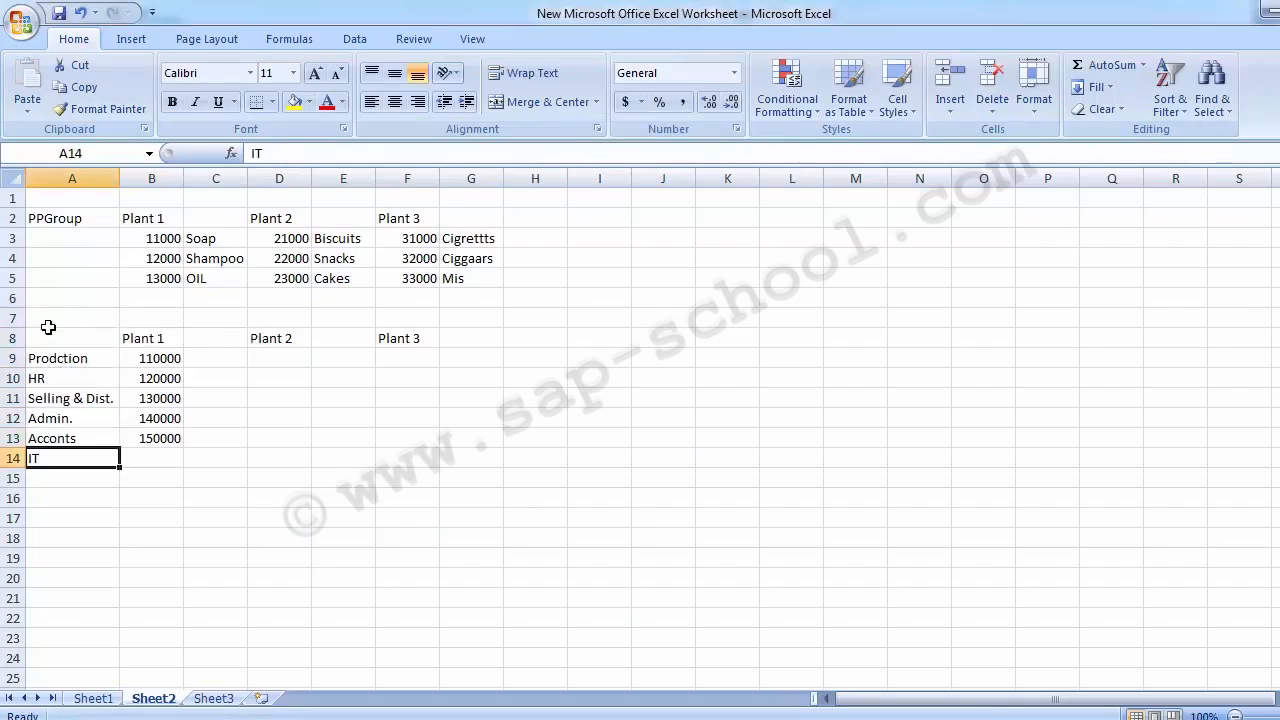
{"action": "left_click", "coordinate": [141, 336]}
{"action": "left_click", "coordinate": [45, 345]}
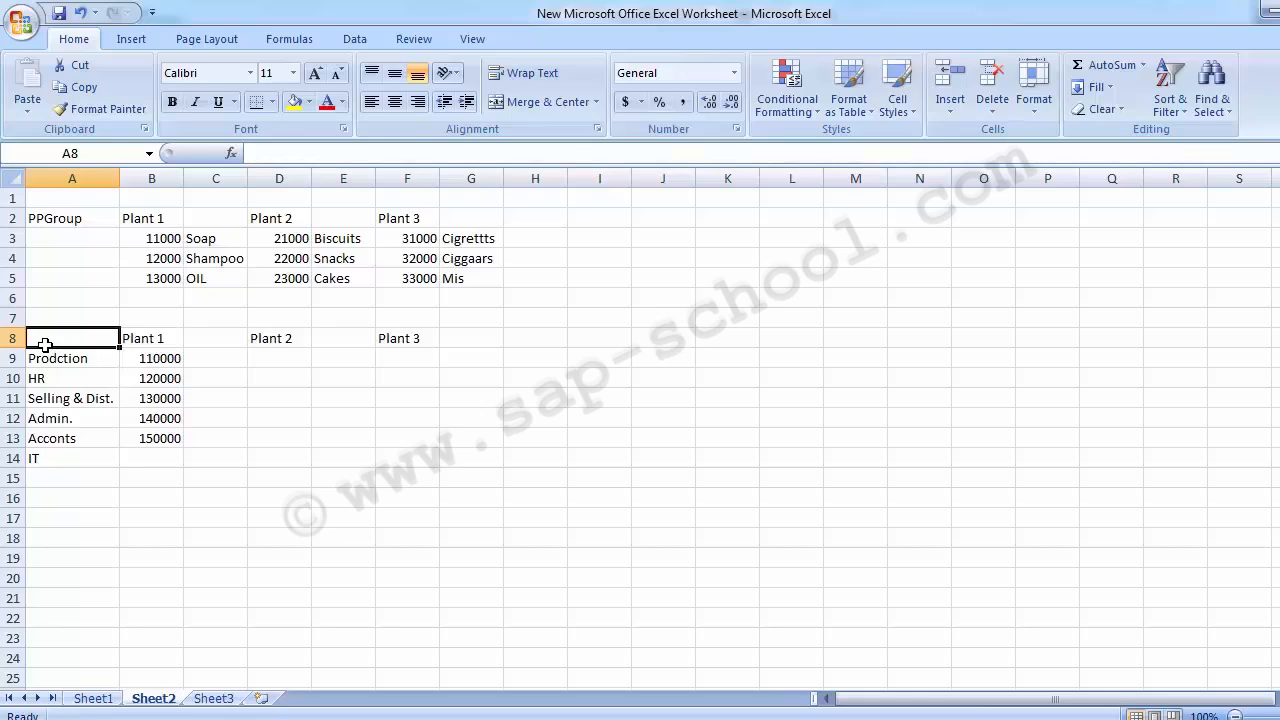
{"action": "left_click", "coordinate": [256, 464]}
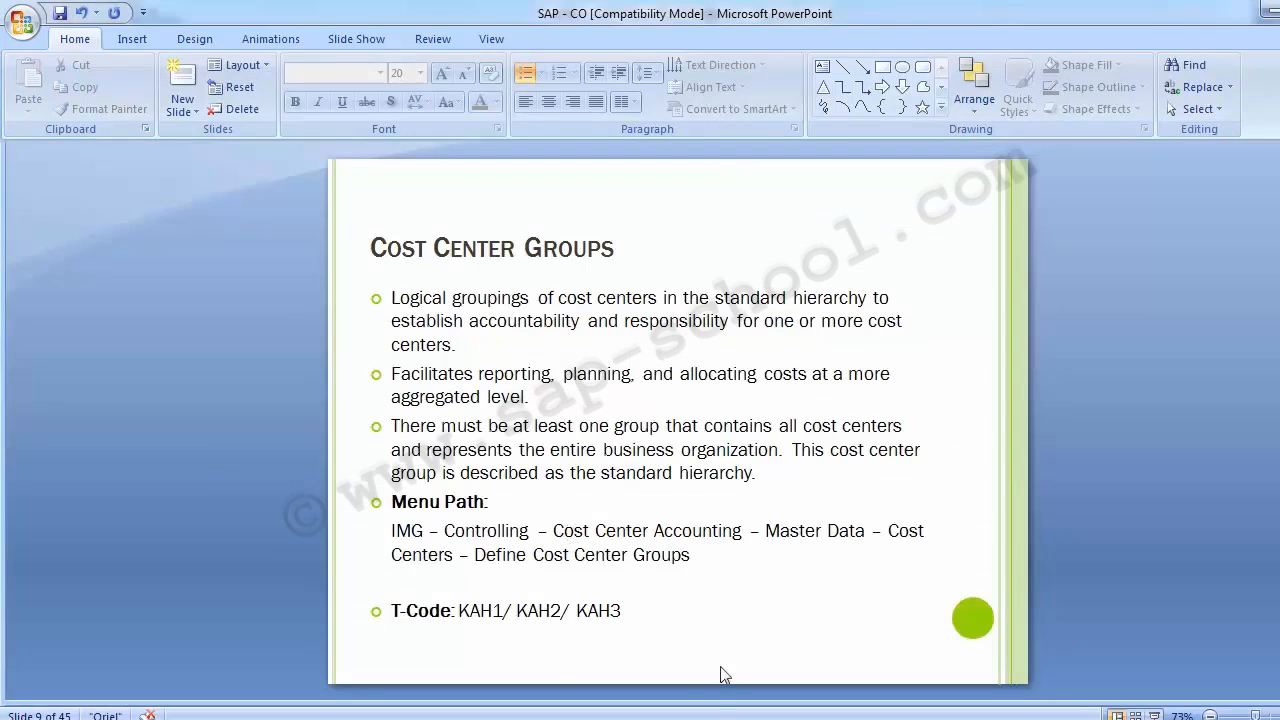
- Return to the SAP Display IMG window and start the Create Cost Center Group activity under Define Cost Center Groups
{"action": "mouse_move", "coordinate": [521, 718]}
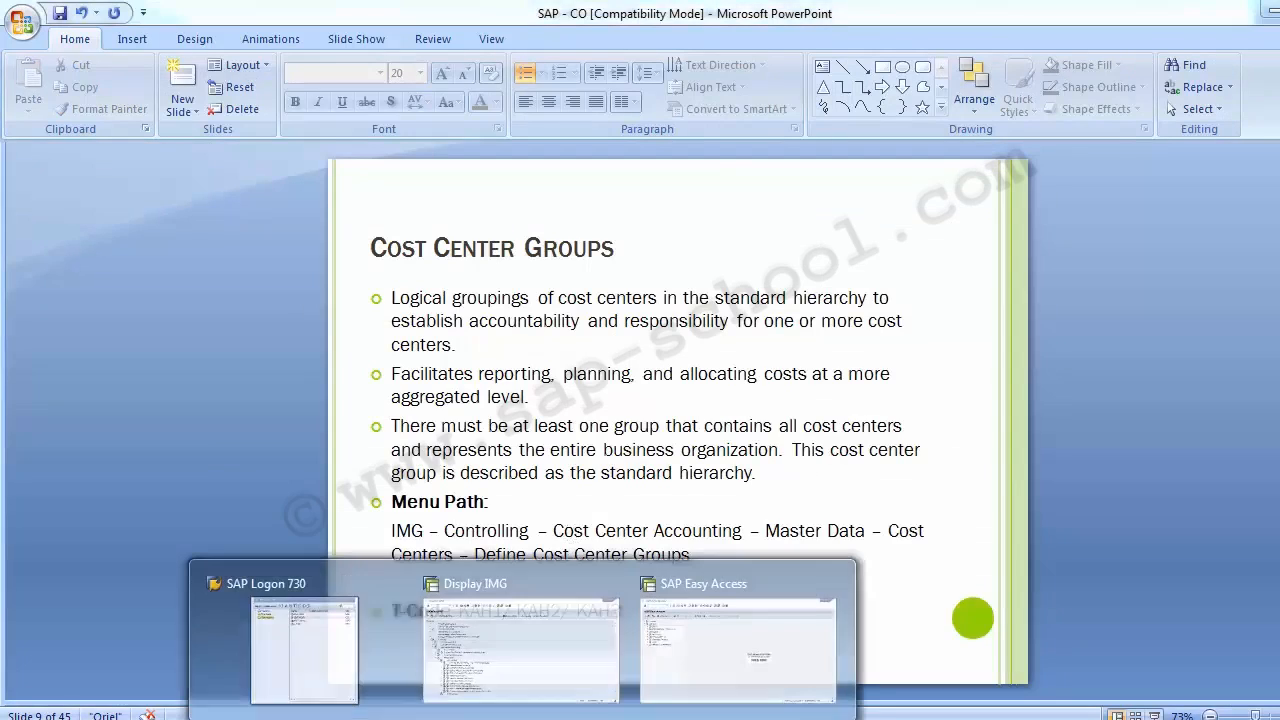
{"action": "left_click", "coordinate": [568, 633]}
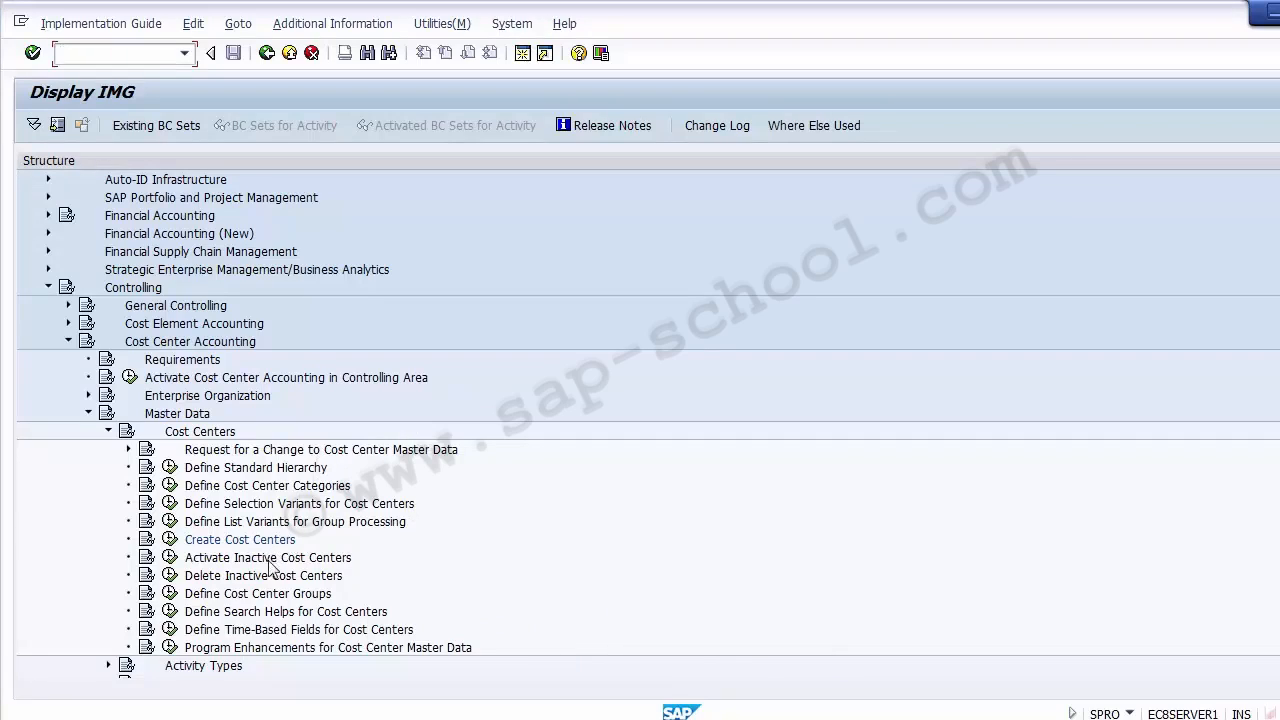
{"action": "left_click", "coordinate": [272, 596]}
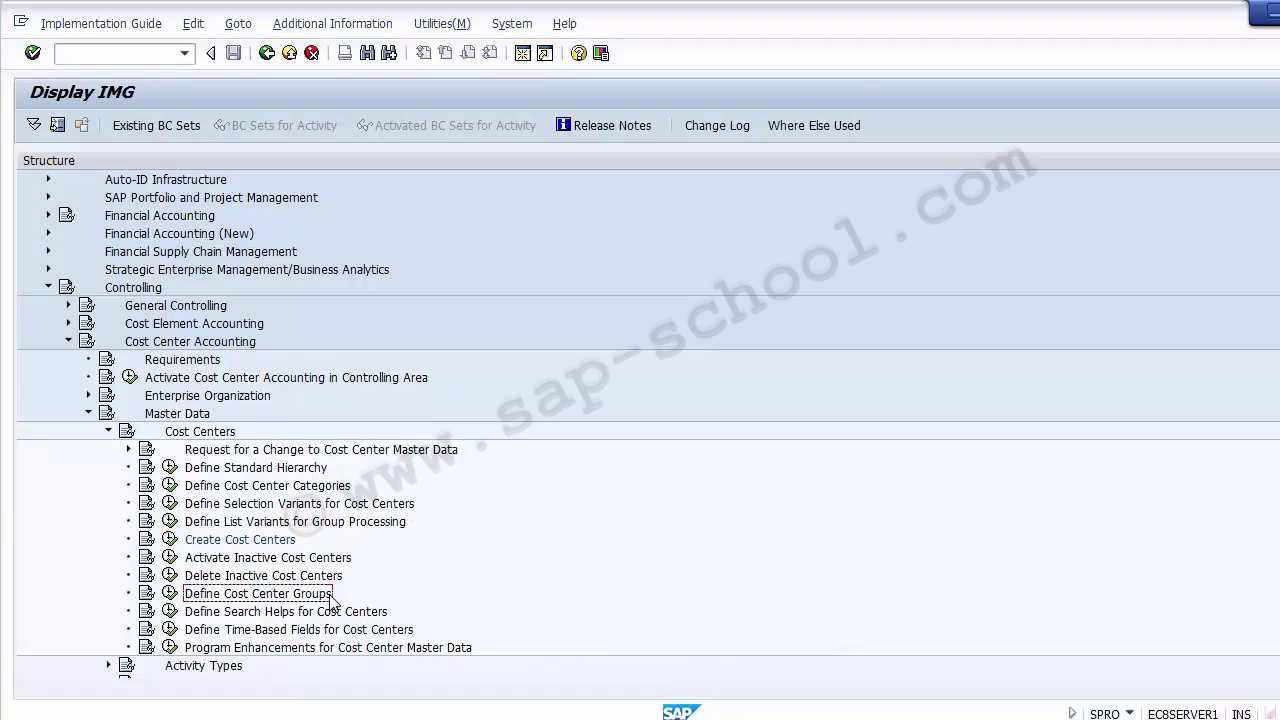
{"action": "left_click", "coordinate": [170, 595]}
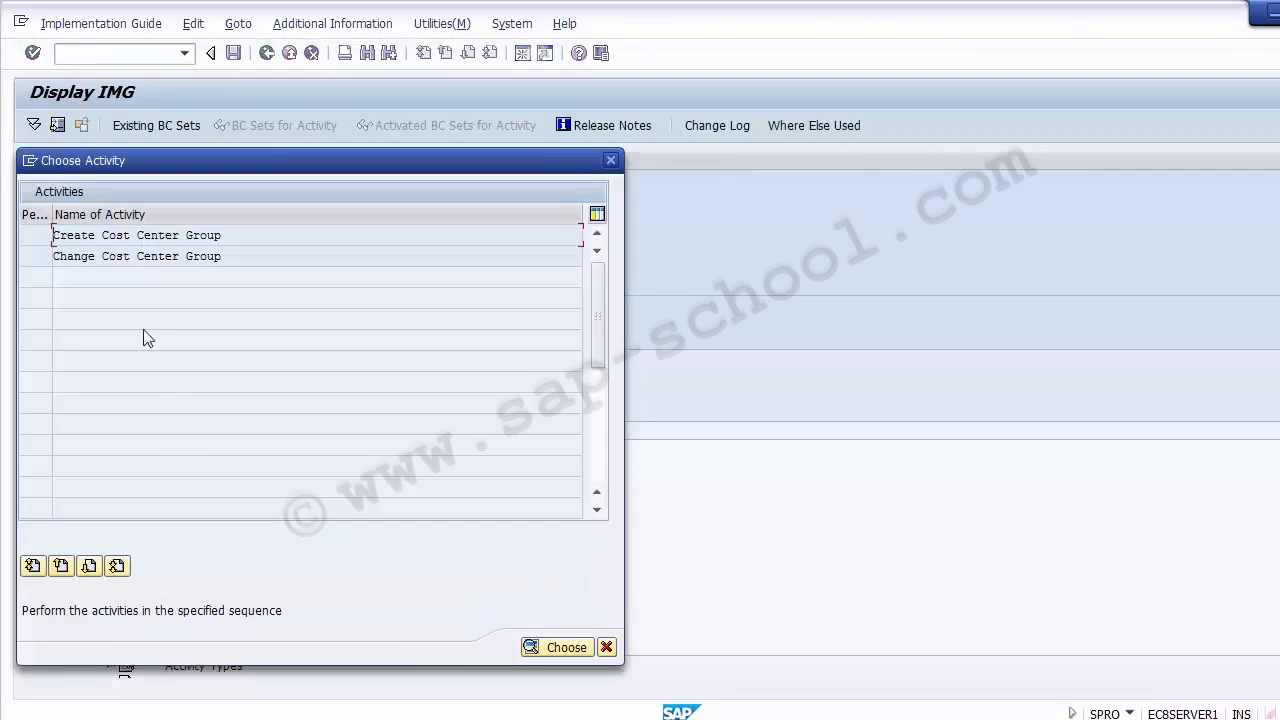
{"action": "double_click", "coordinate": [102, 236]}
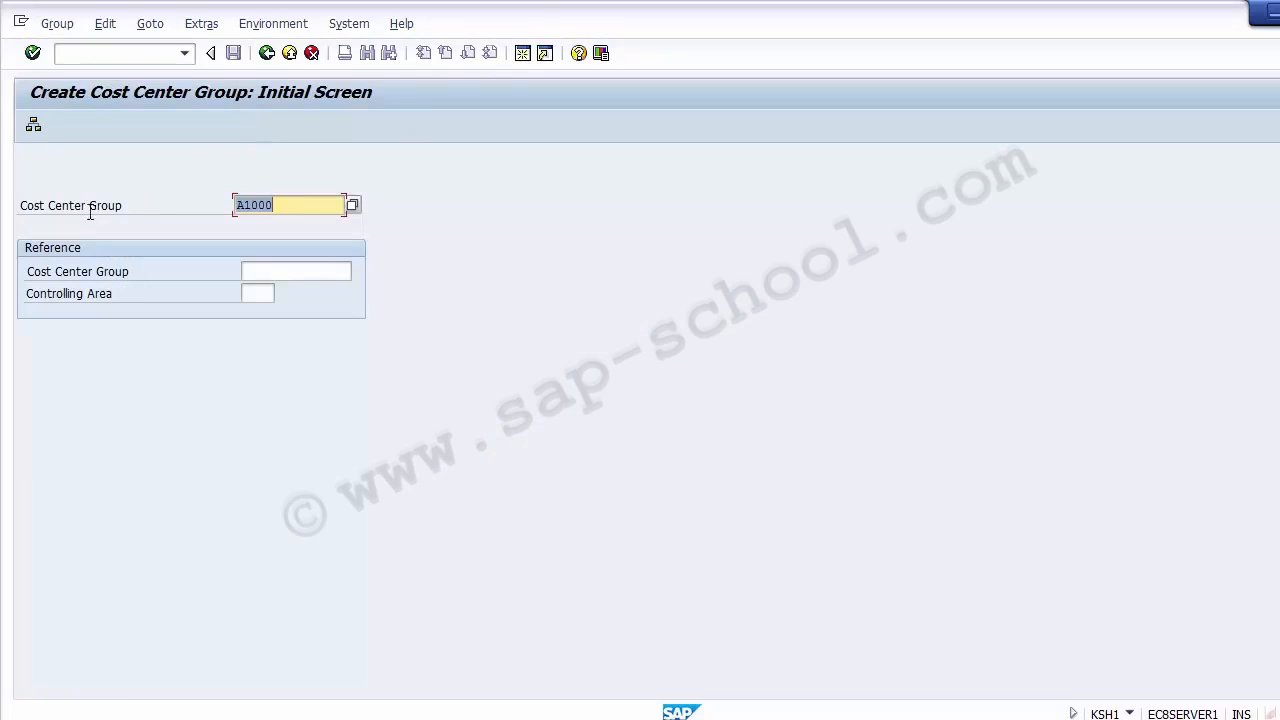
- Try to create cost center group A1000 in controlling area Z100, decline changing the existing group, and clear the entry
{"action": "left_click", "coordinate": [351, 204]}
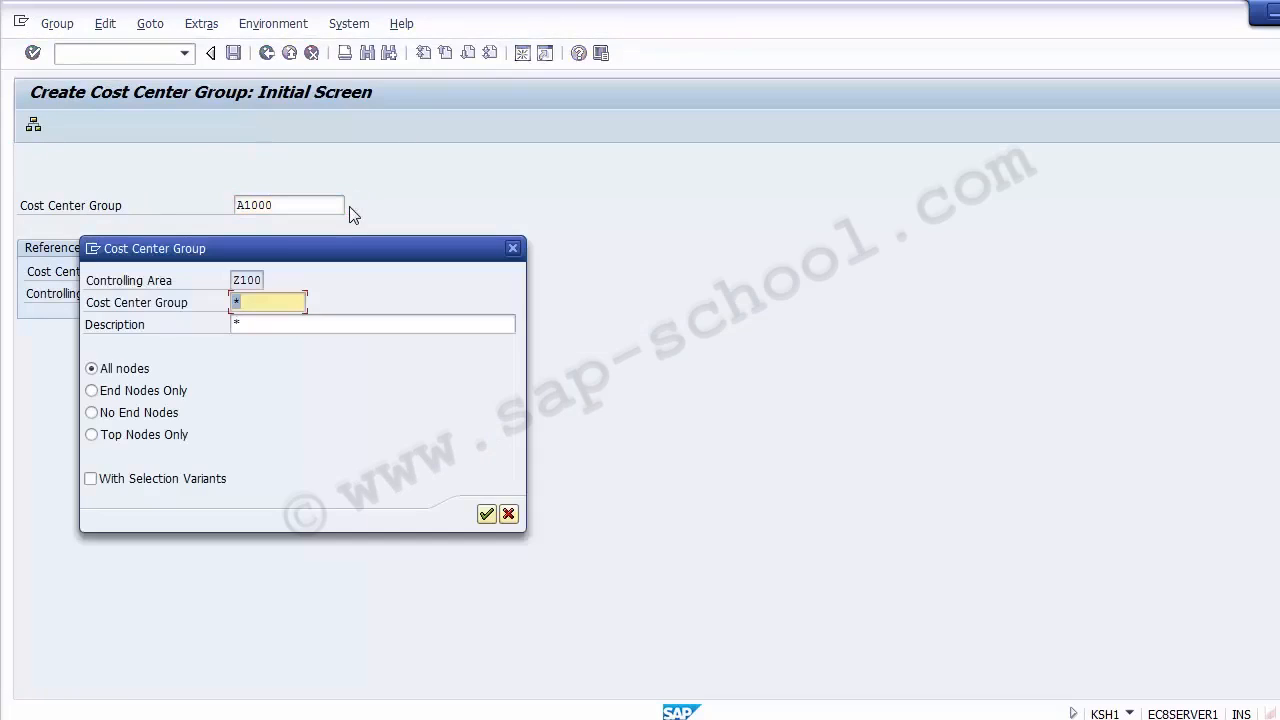
{"action": "left_click", "coordinate": [487, 515]}
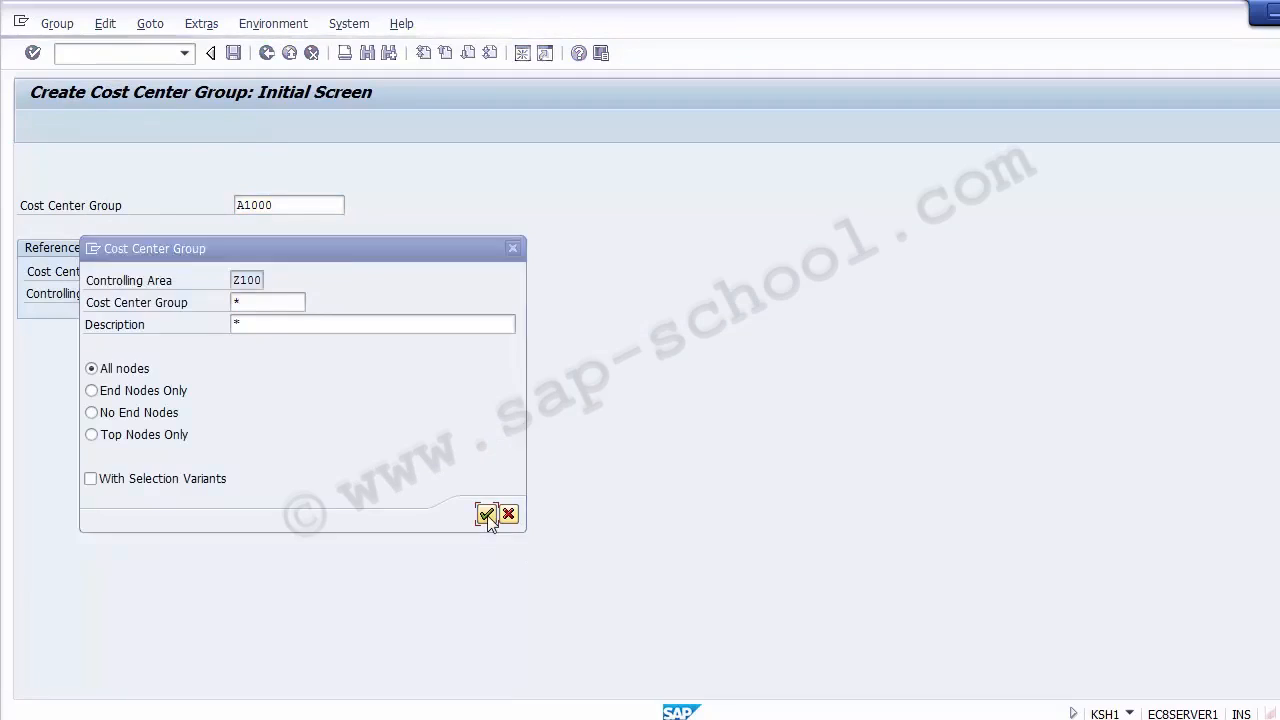
{"action": "key", "text": "Return"}
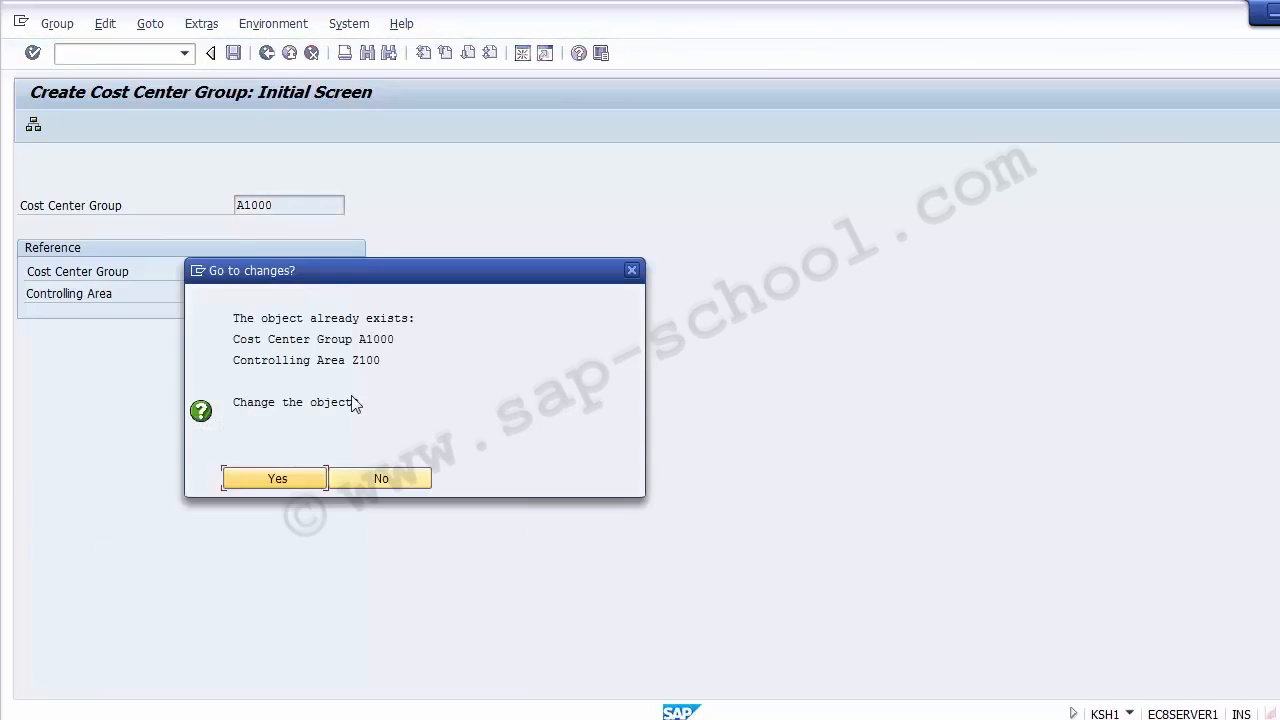
{"action": "left_click", "coordinate": [375, 479]}
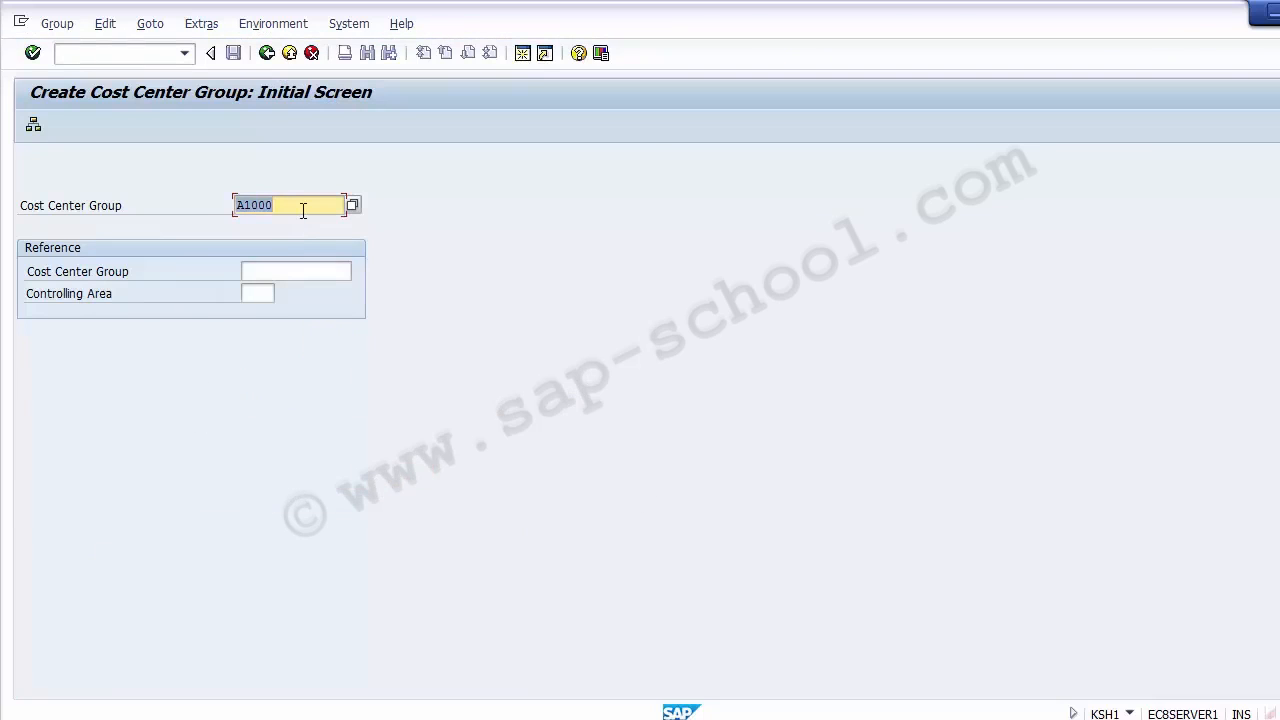
{"action": "key", "text": "Delete"}
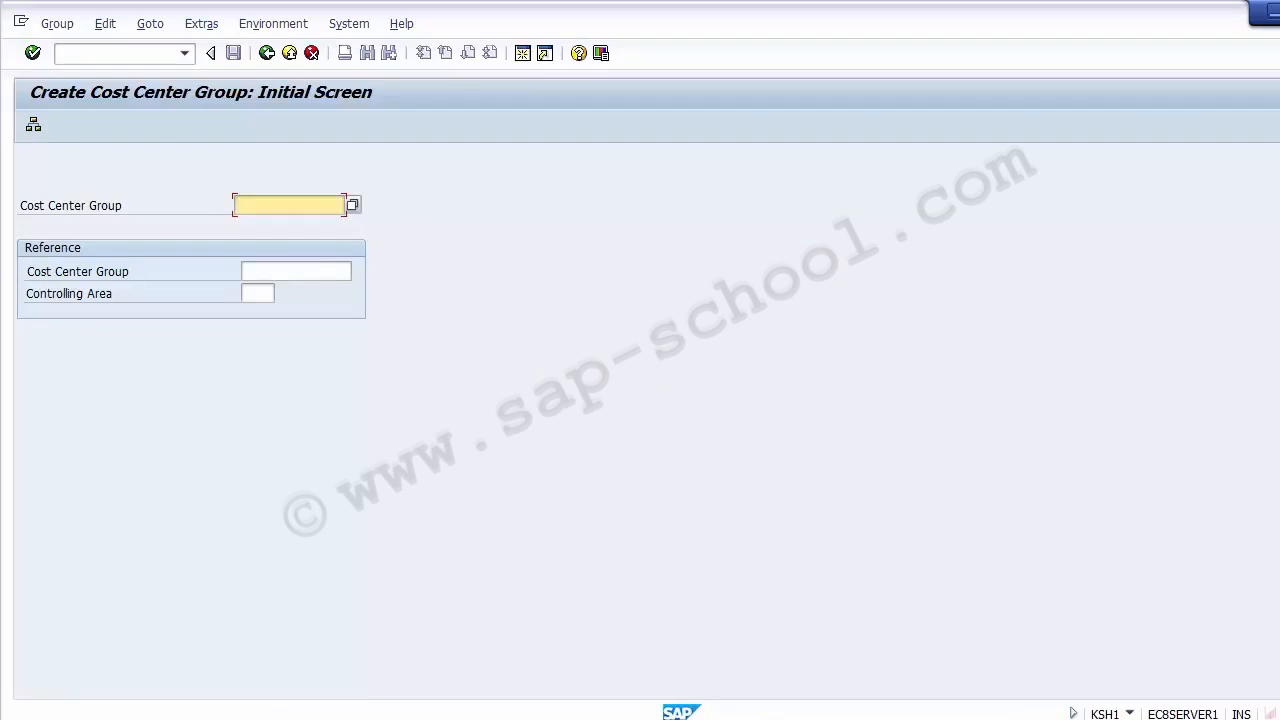
- Switch to the Excel worksheet and enter the group ID P1000 in cell A8 beside the Plant 1 heading
{"action": "key", "text": "alt+Tab"}
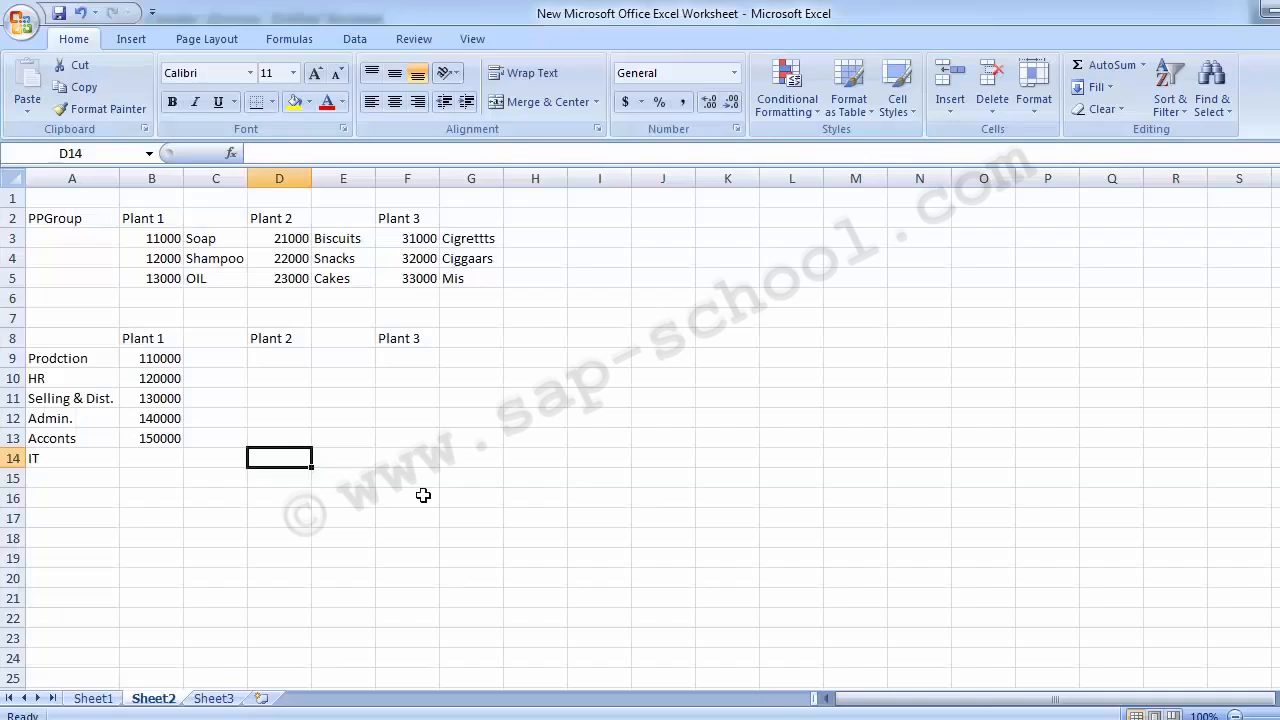
{"action": "left_click", "coordinate": [165, 337]}
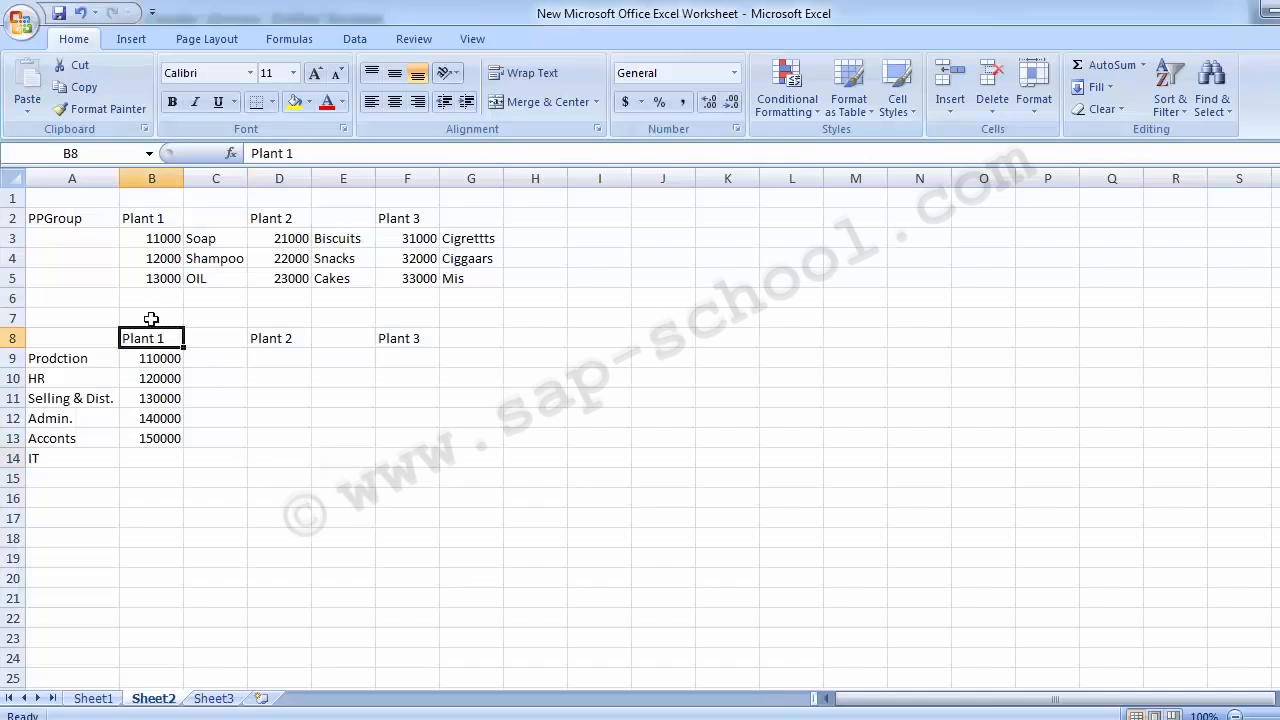
{"action": "left_click", "coordinate": [68, 340]}
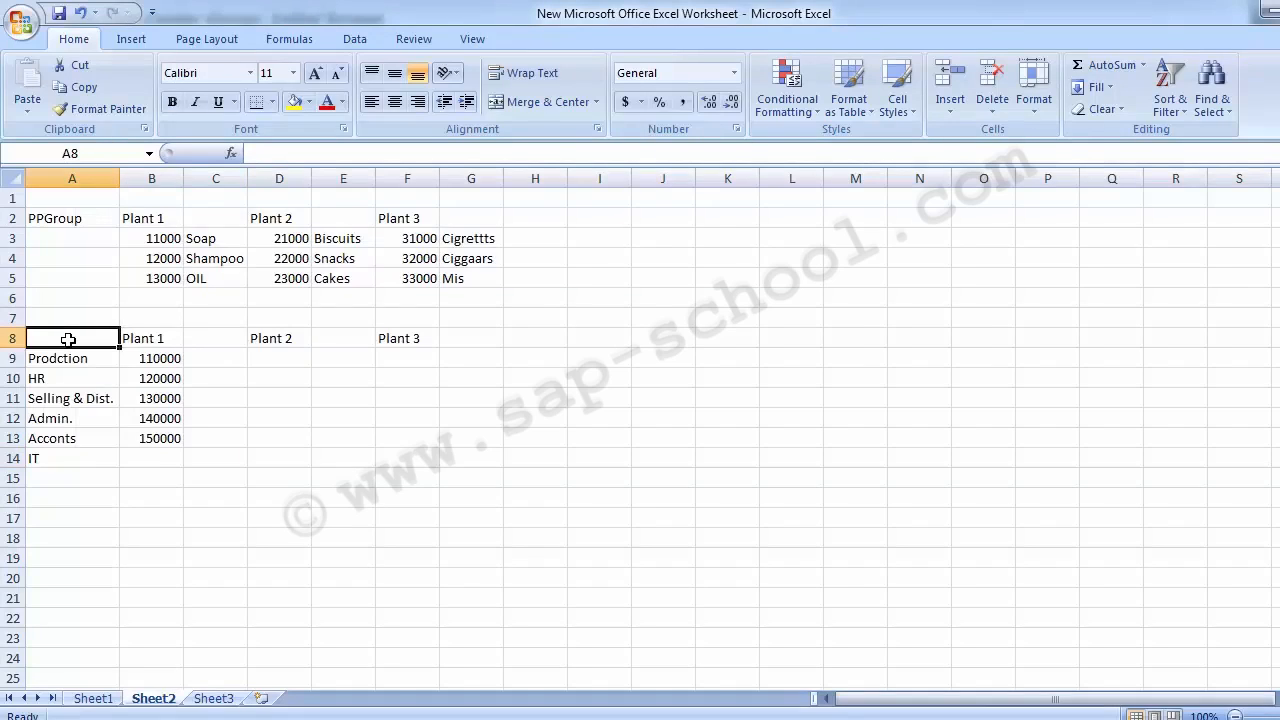
{"action": "type", "text": "Pr"}
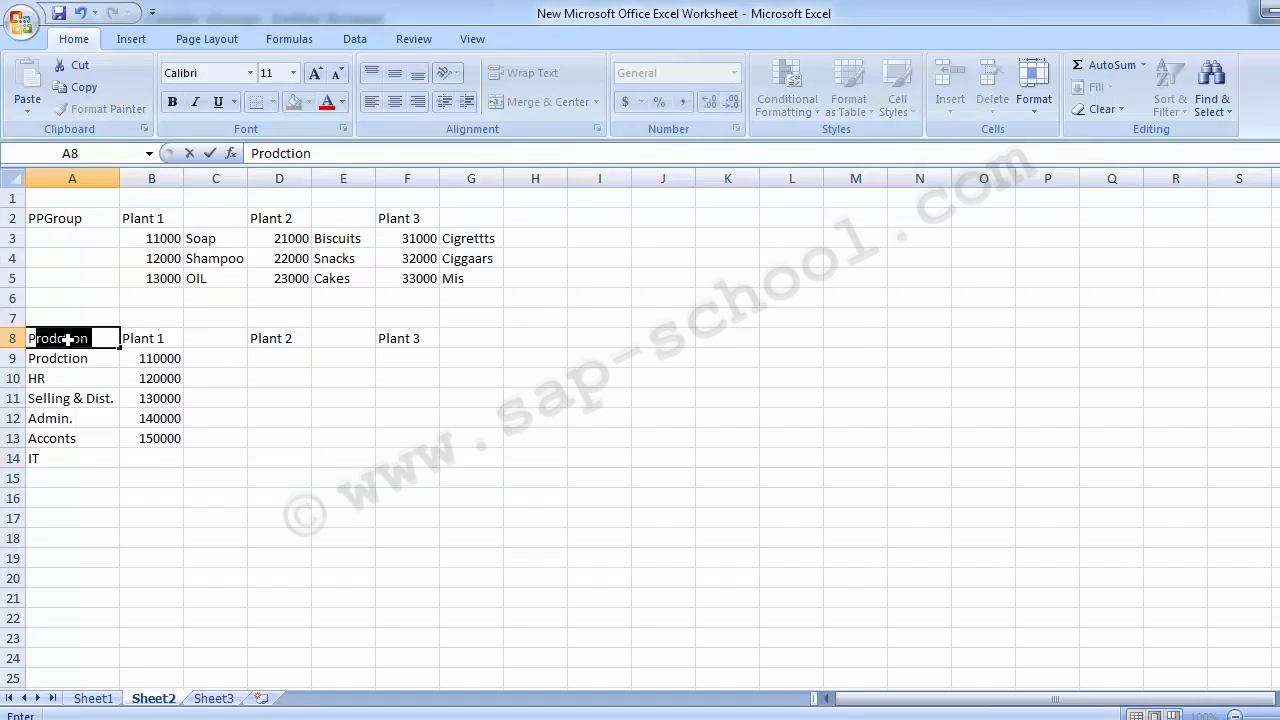
{"action": "type", "text": "1000"}
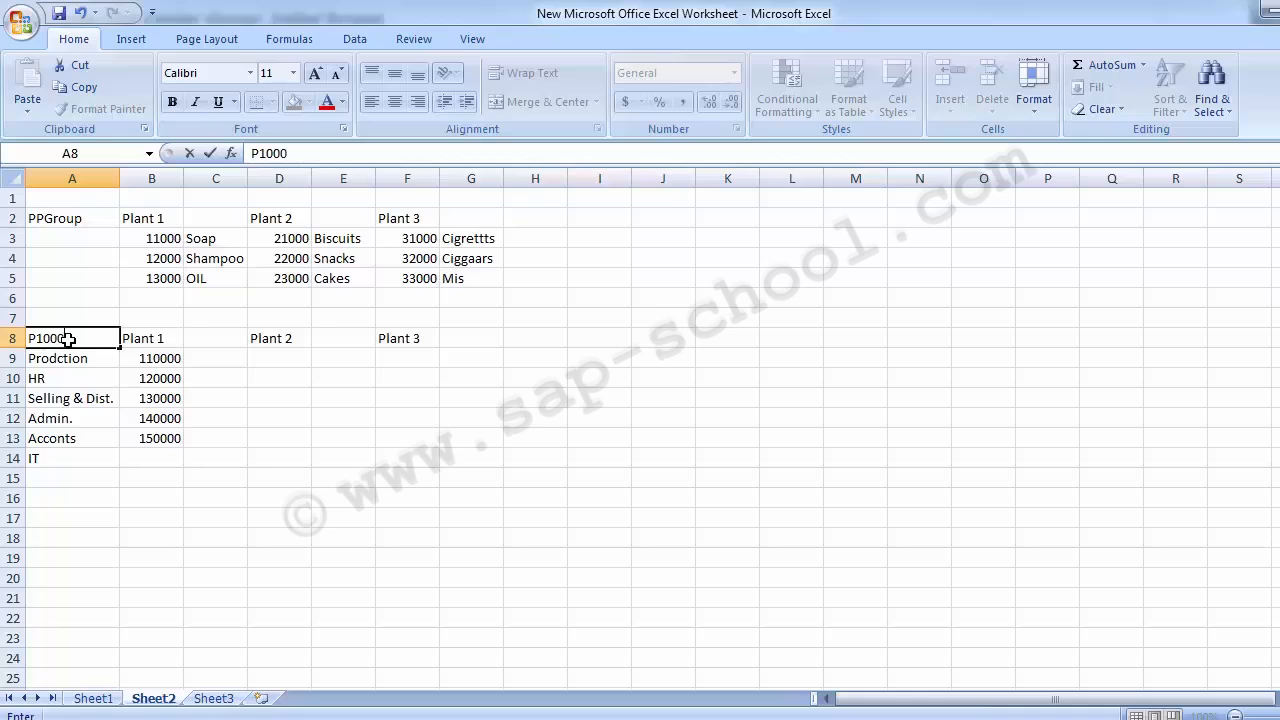
- Back in SAP, create and save cost center group P0001 with the description "Cost Center Group Plant 1", and return to the initial screen
{"action": "key", "text": "alt+Tab"}
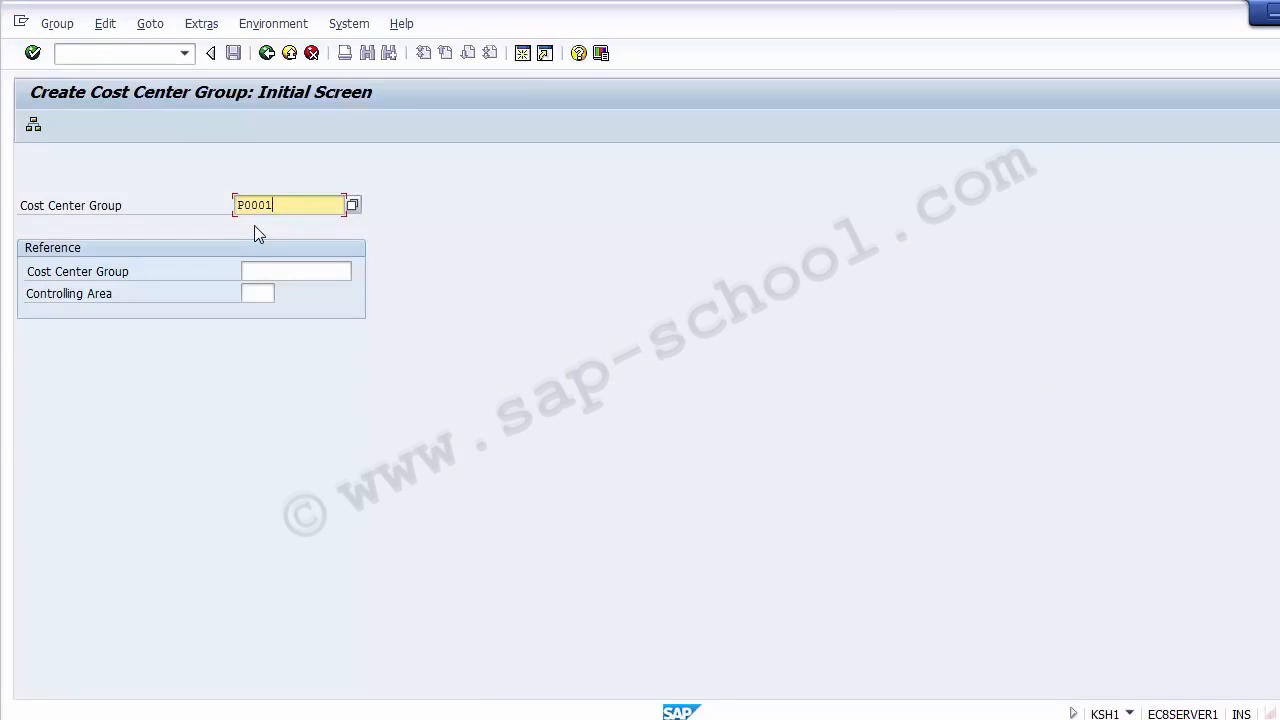
{"action": "key", "text": "Return"}
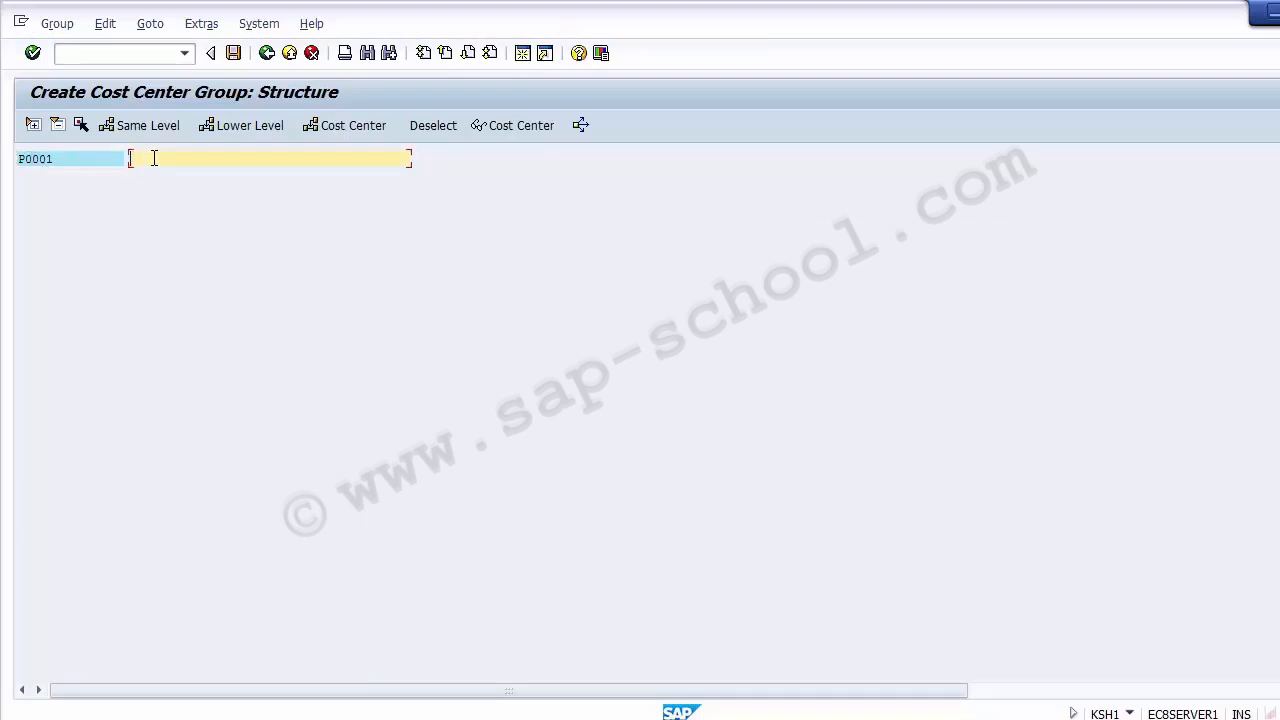
{"action": "type", "text": "Cost Center Group Plant 1"}
{"action": "left_click", "coordinate": [80, 160]}
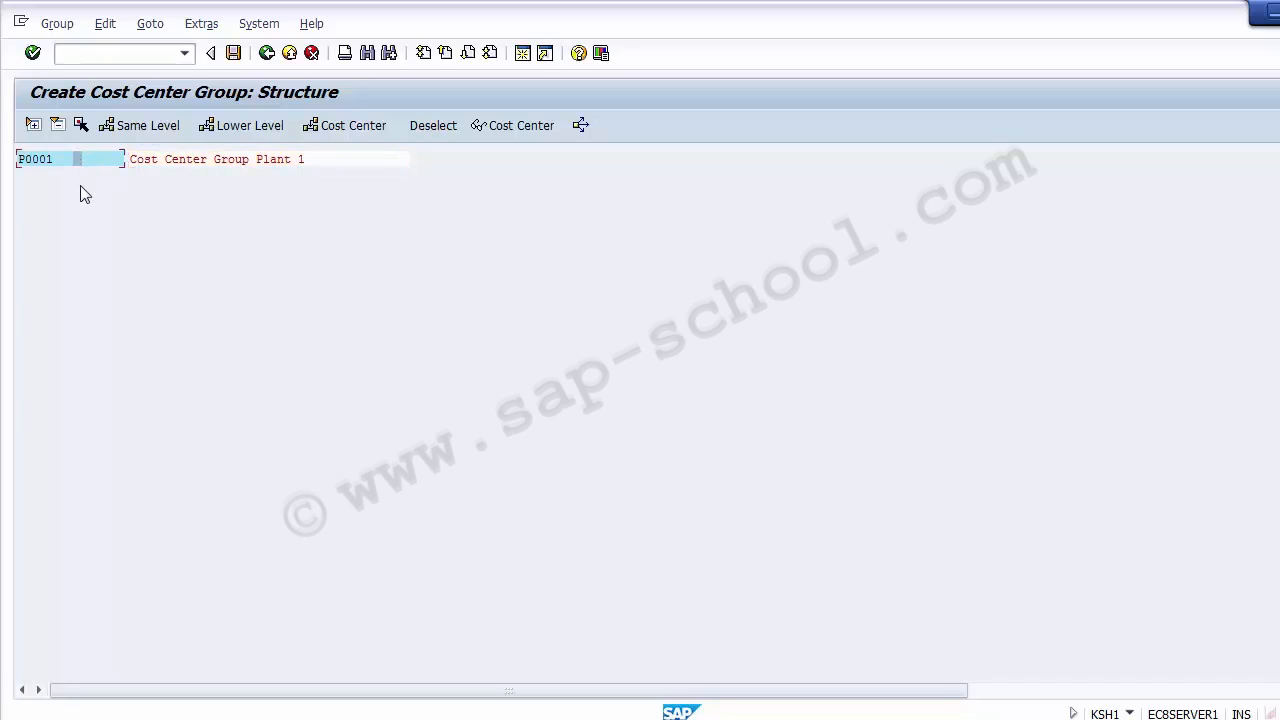
{"action": "left_click", "coordinate": [190, 160]}
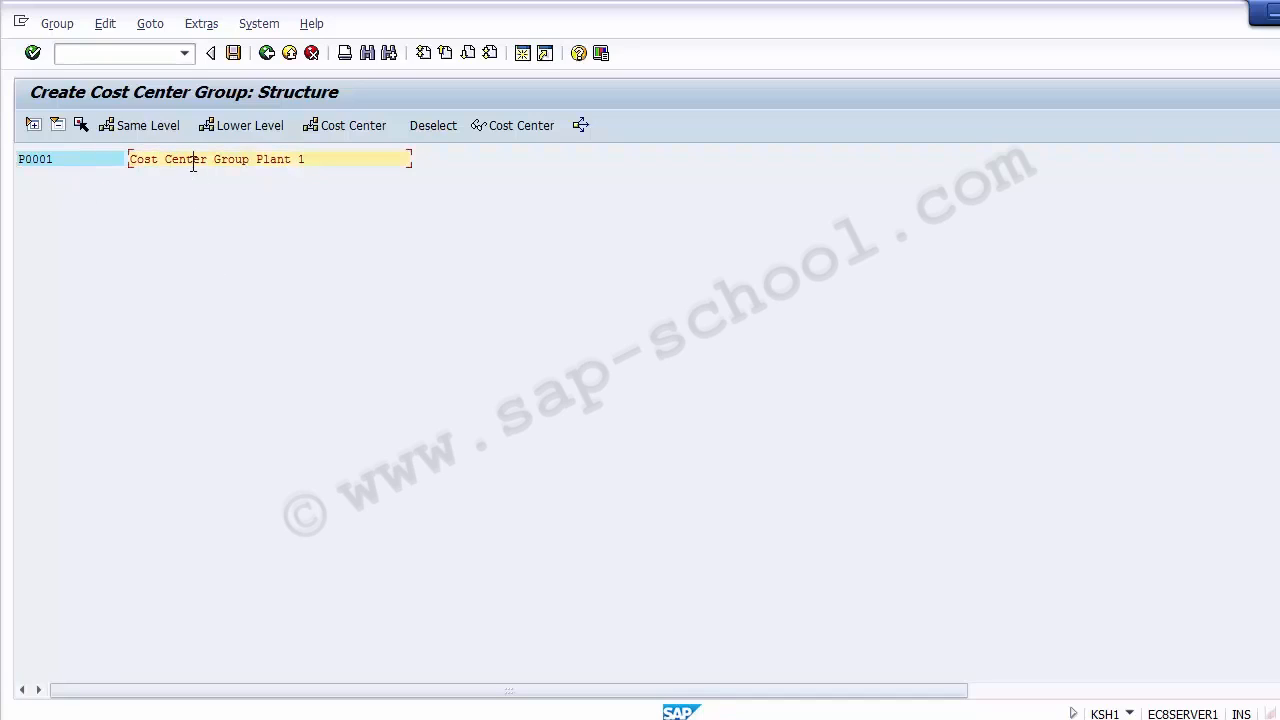
{"action": "left_click", "coordinate": [148, 128]}
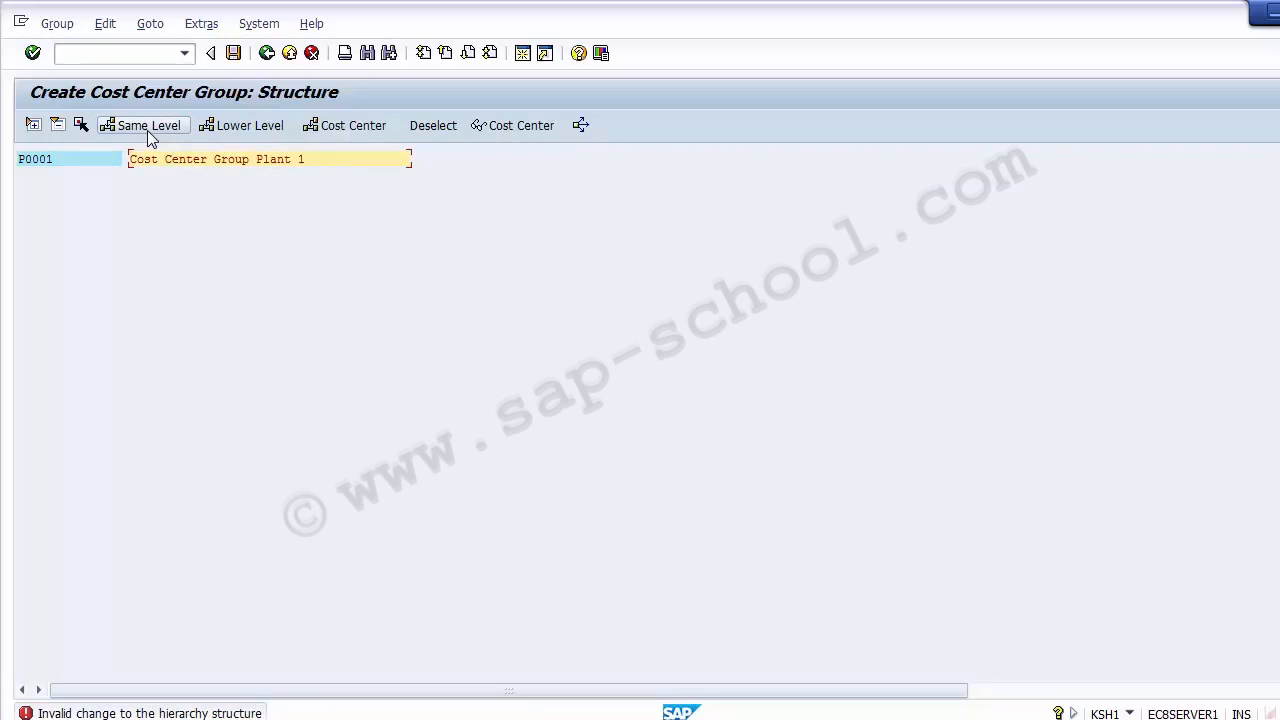
{"action": "left_click", "coordinate": [232, 54]}
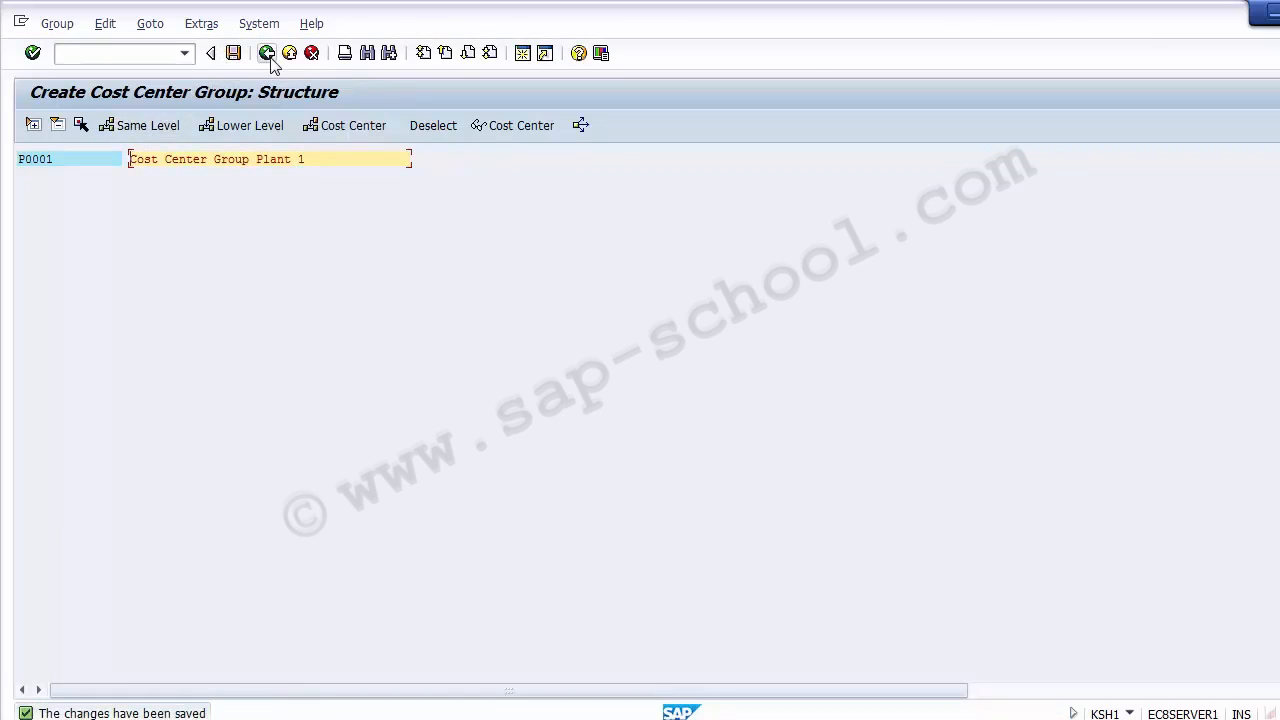
{"action": "left_click", "coordinate": [166, 134]}
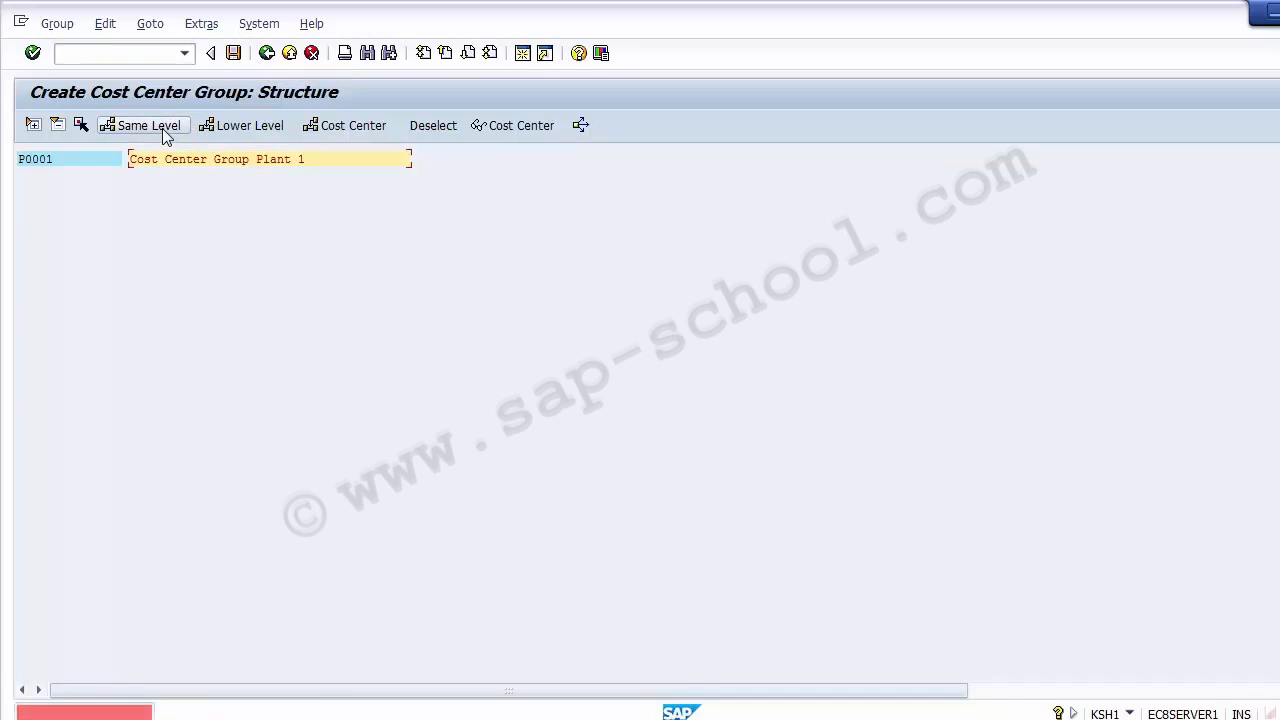
{"action": "left_click", "coordinate": [262, 57]}
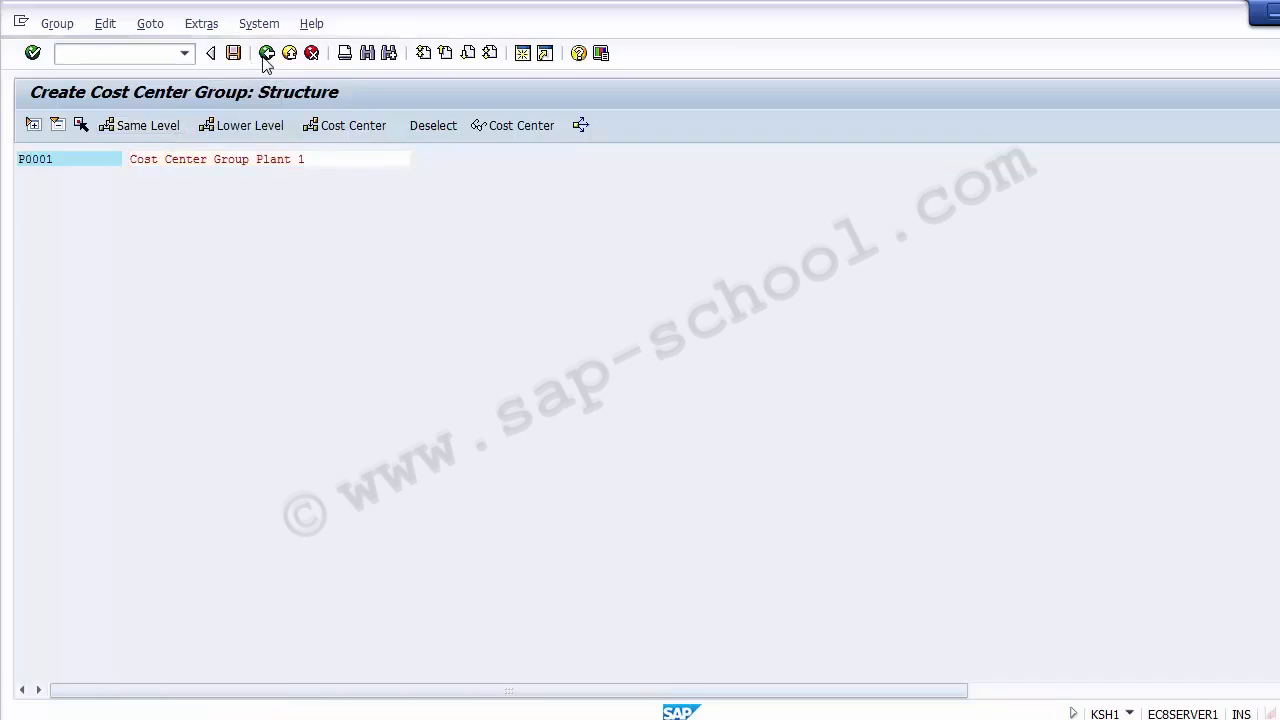
- Create cost center group P0002 with the description "Cost Center Group Plant 2", save it, and return to the activity list
{"action": "left_click", "coordinate": [290, 208]}
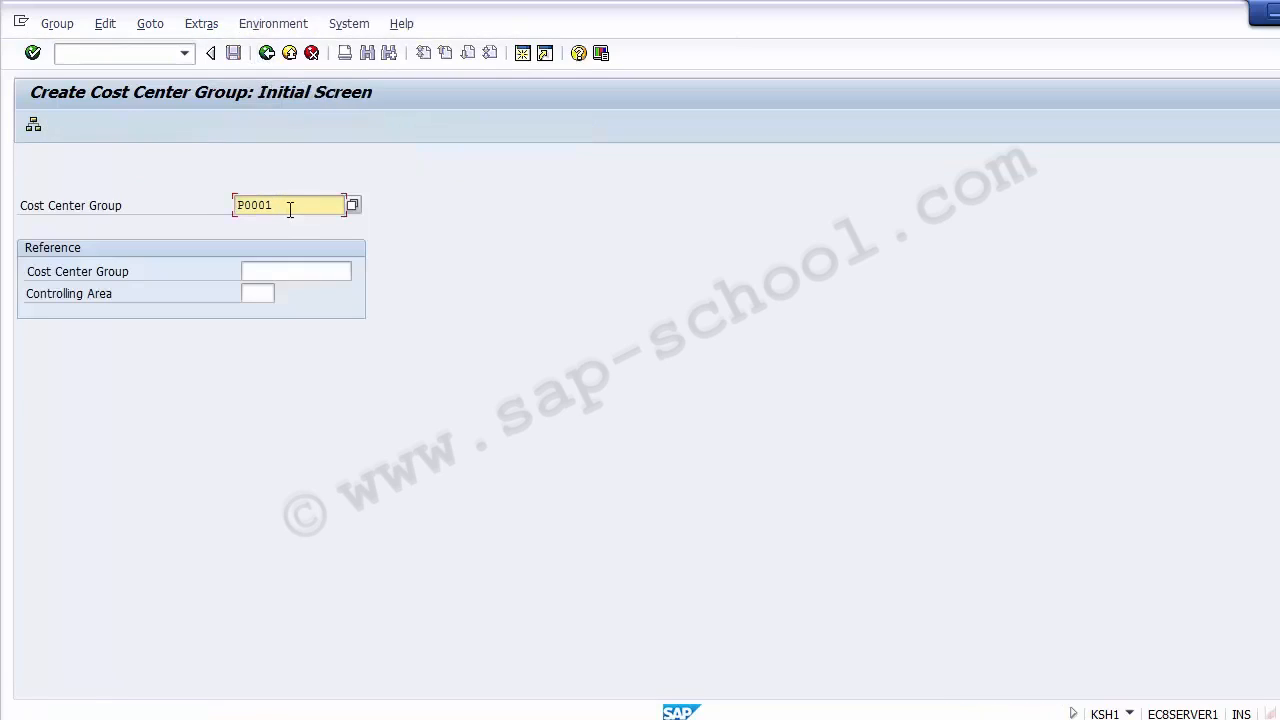
{"action": "key", "text": "BackSpace"}
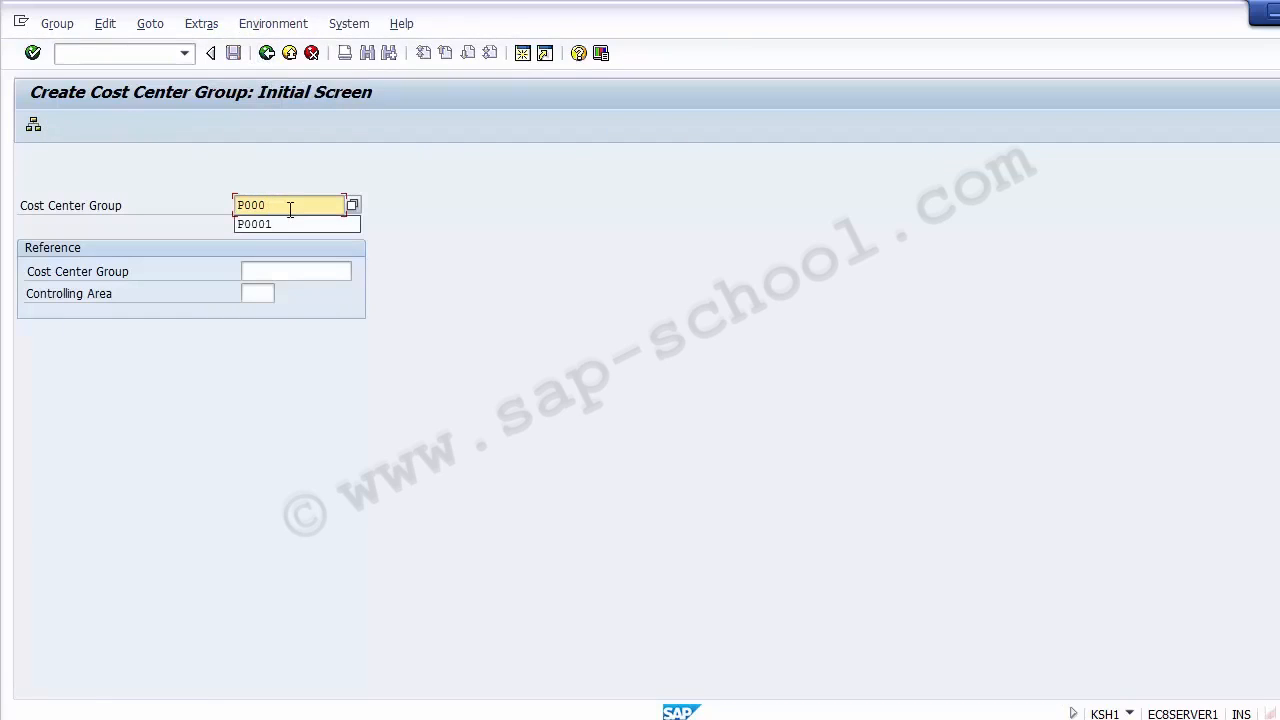
{"action": "type", "text": "2"}
{"action": "key", "text": "Return"}
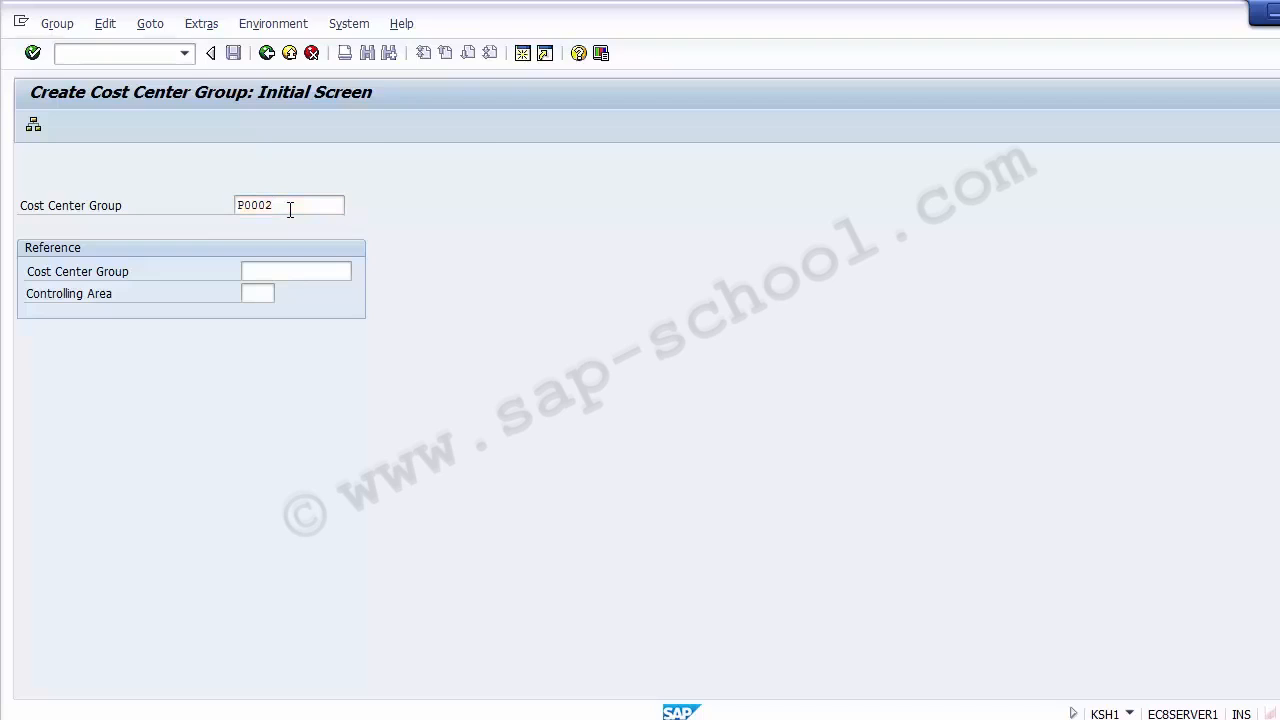
{"action": "left_click", "coordinate": [84, 158]}
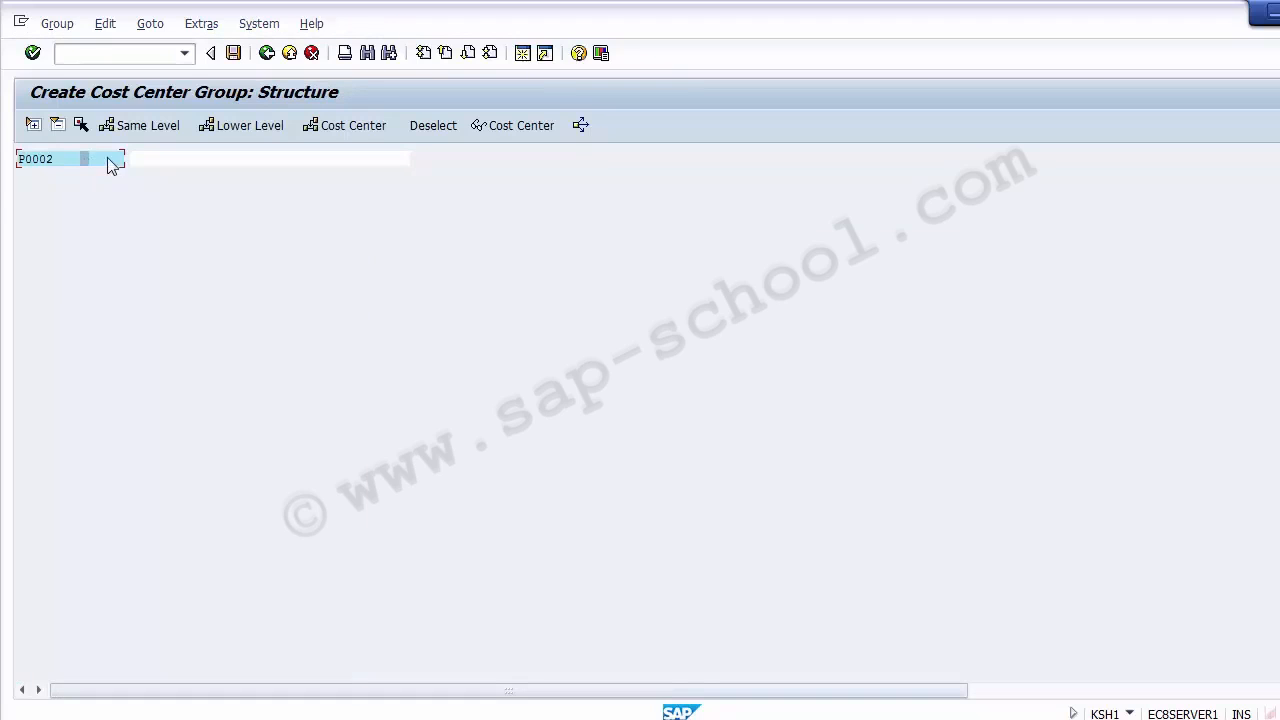
{"action": "left_click", "coordinate": [145, 162]}
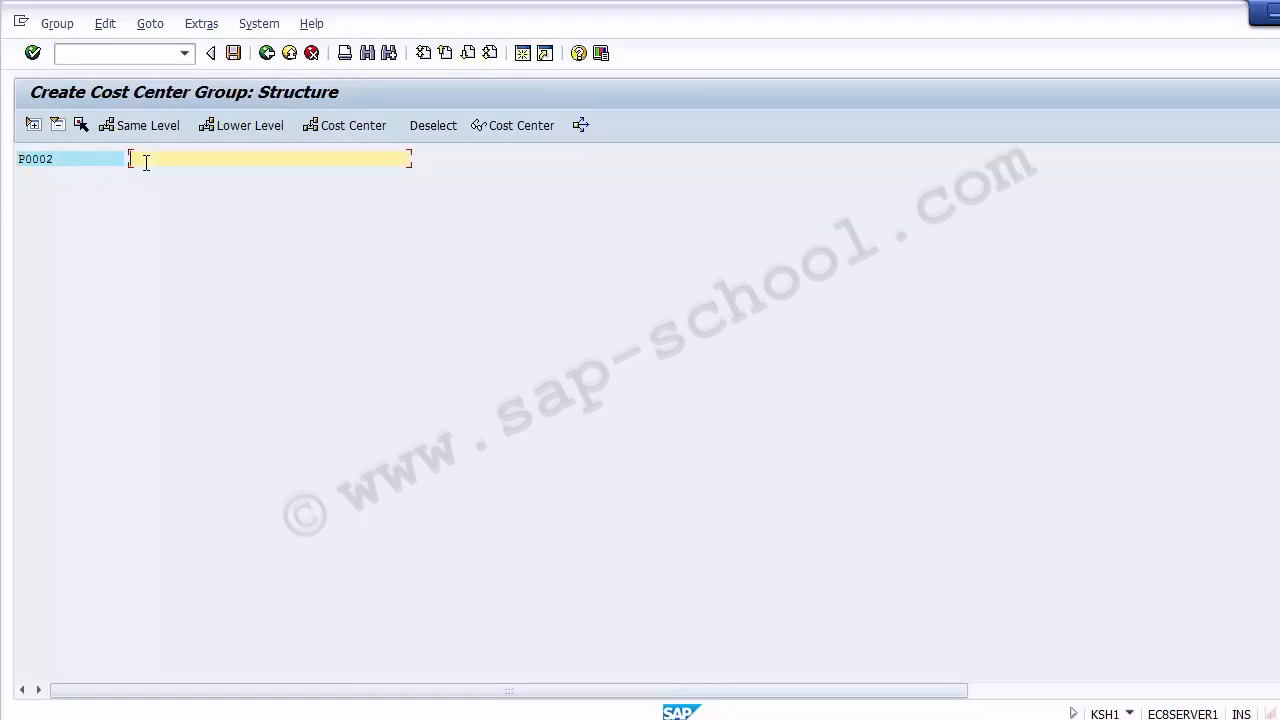
{"action": "type", "text": "Co"}
{"action": "type", "text": "st Center Grou"}
{"action": "type", "text": "p Pnab"}
{"action": "type", "text": "nt 2"}
{"action": "left_click", "coordinate": [260, 60]}
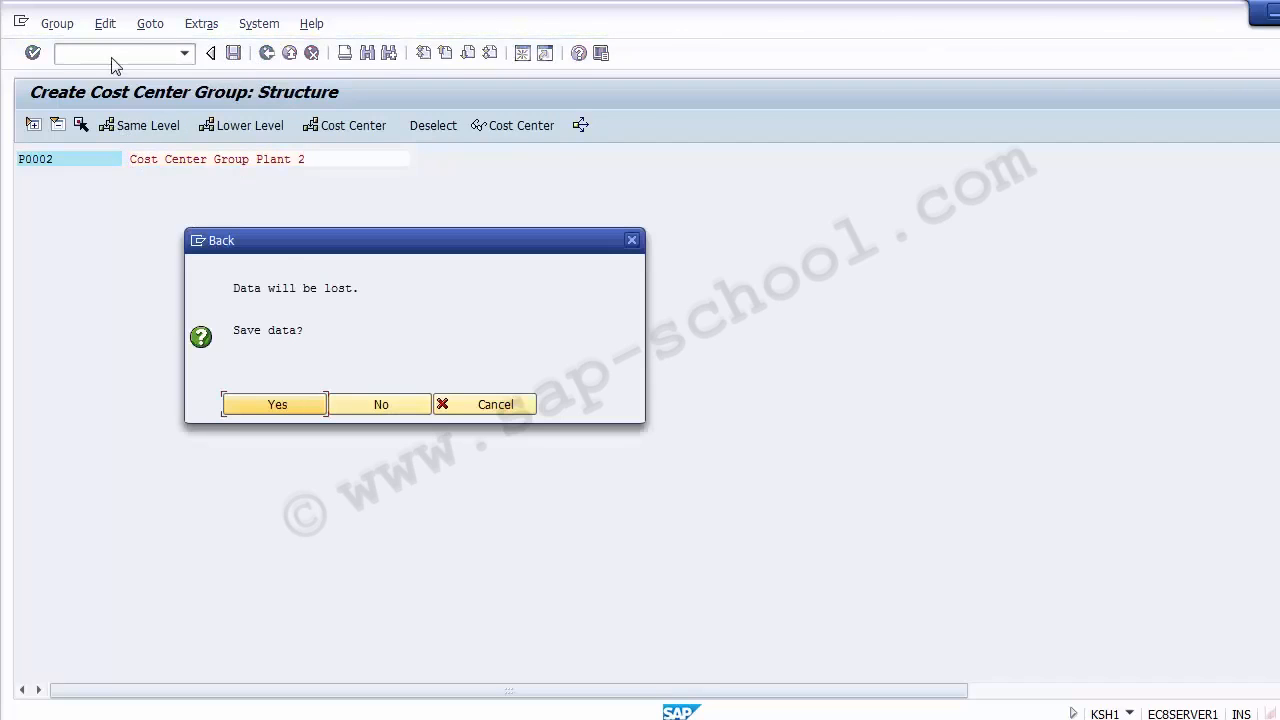
{"action": "left_click", "coordinate": [276, 405]}
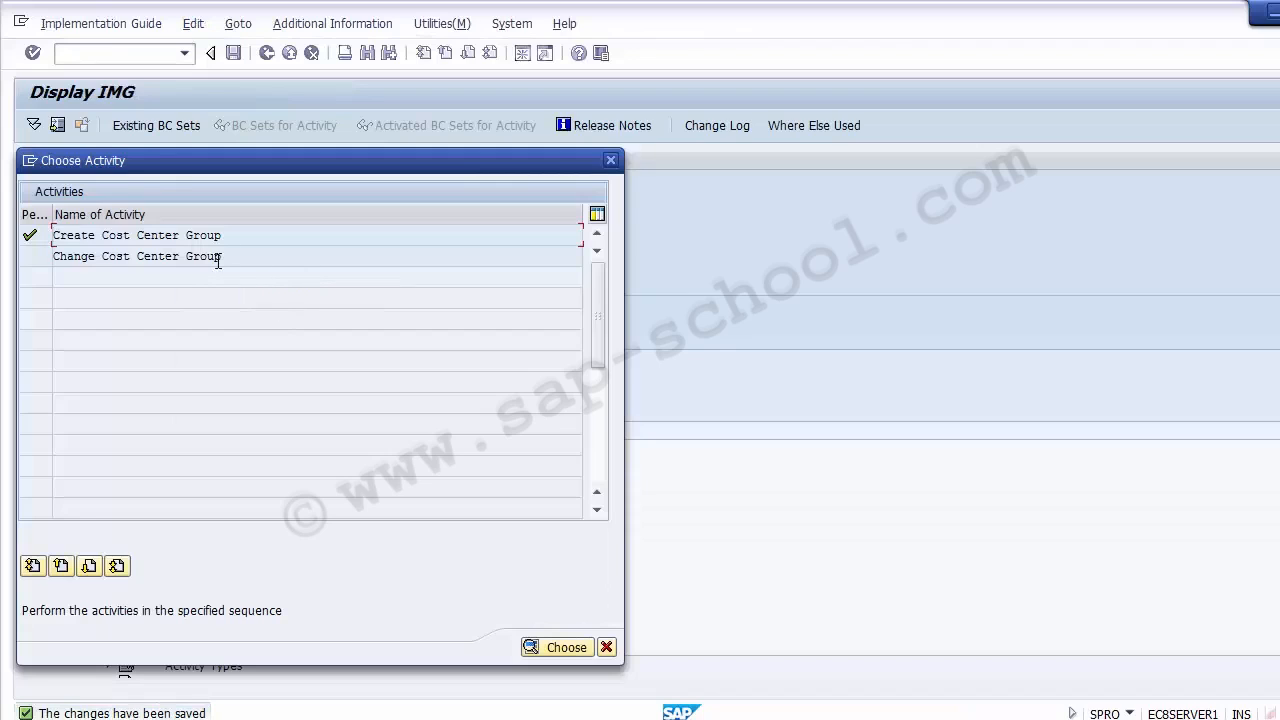
- Open cost center group P0001 with Change Cost Center Group, set its description to "Cost Center Group Plant - 1", and save
{"action": "double_click", "coordinate": [97, 256]}
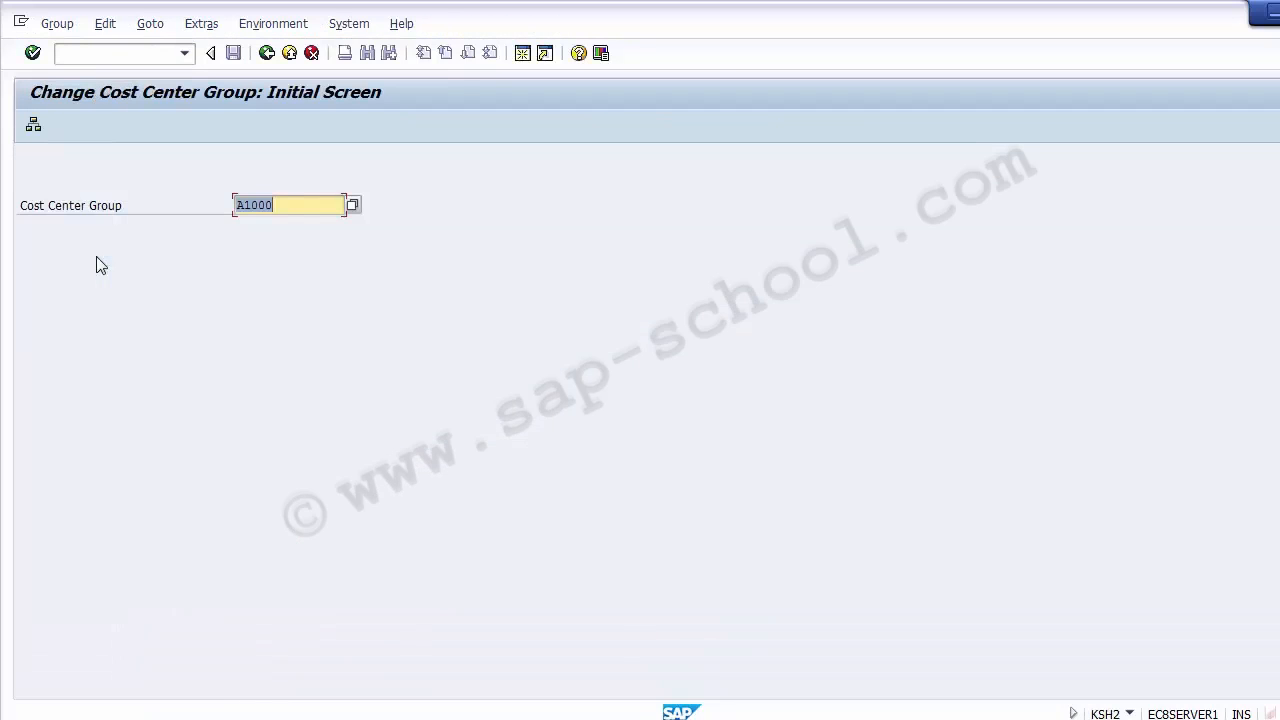
{"action": "key", "text": "BackSpace"}
{"action": "left_click", "coordinate": [280, 242]}
{"action": "key", "text": "Return"}
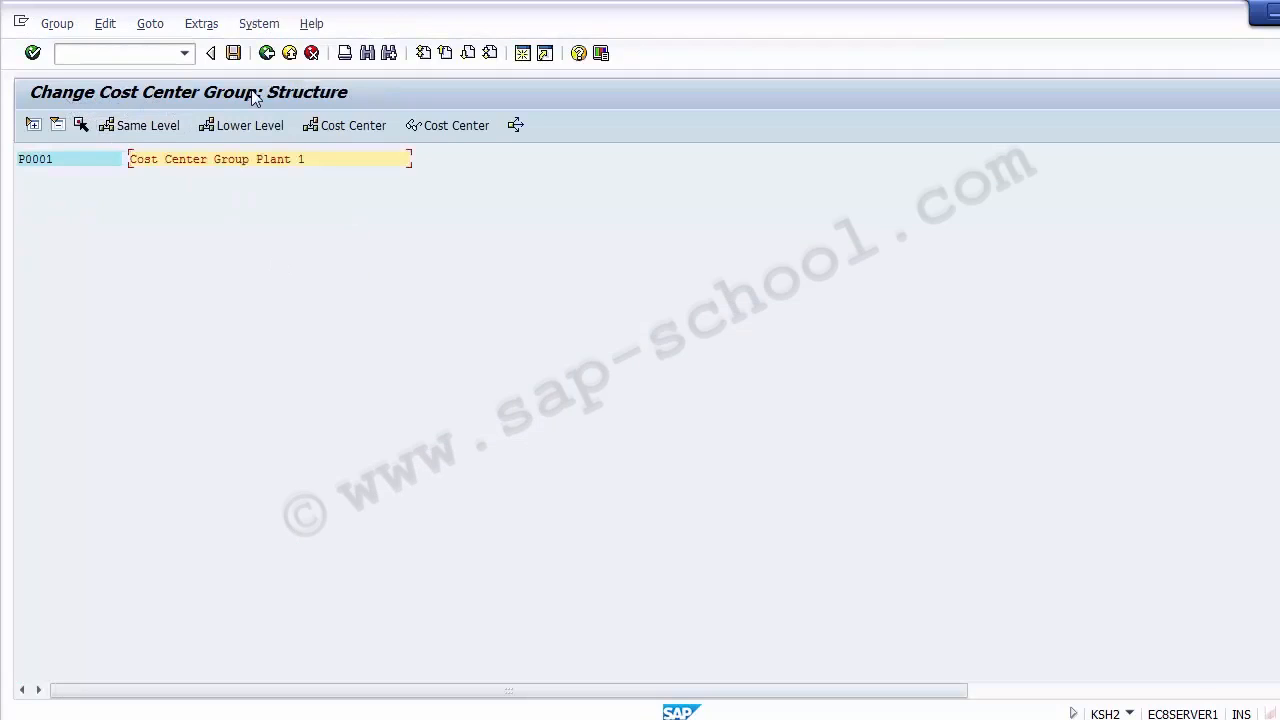
{"action": "left_click", "coordinate": [72, 157]}
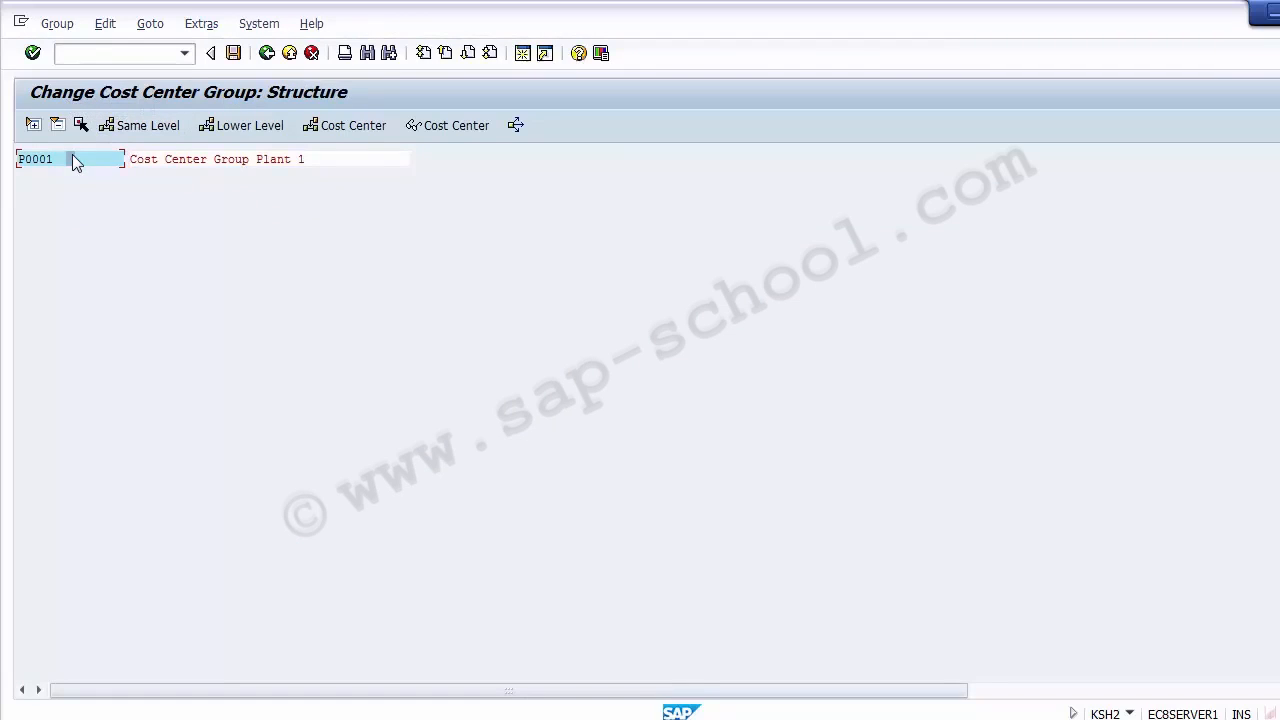
{"action": "left_click", "coordinate": [314, 162]}
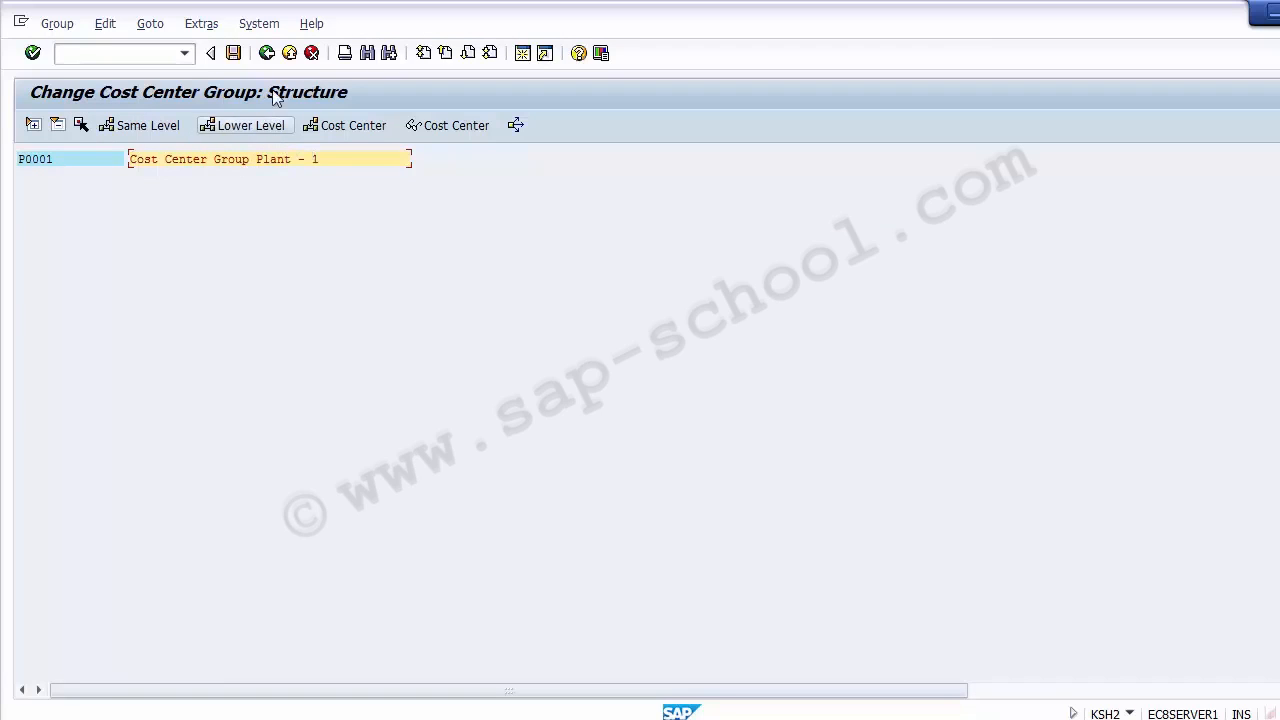
{"action": "left_click", "coordinate": [232, 54]}
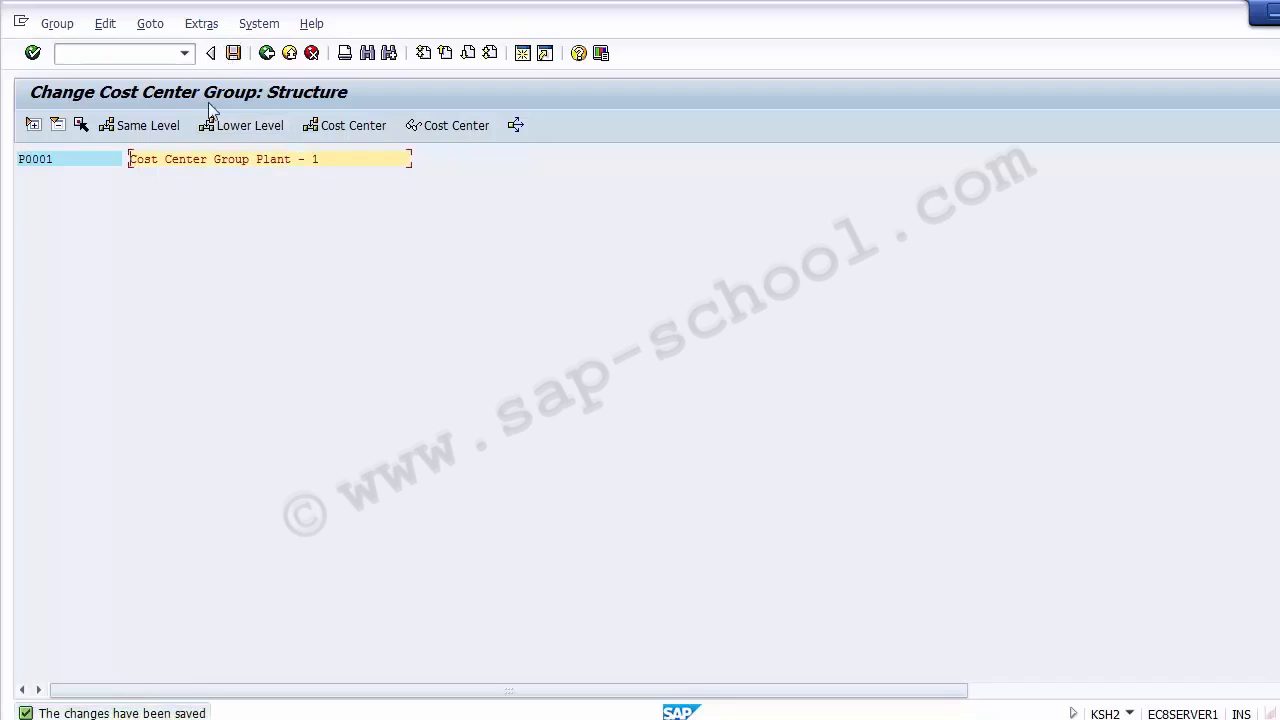
{"action": "left_click", "coordinate": [85, 162]}
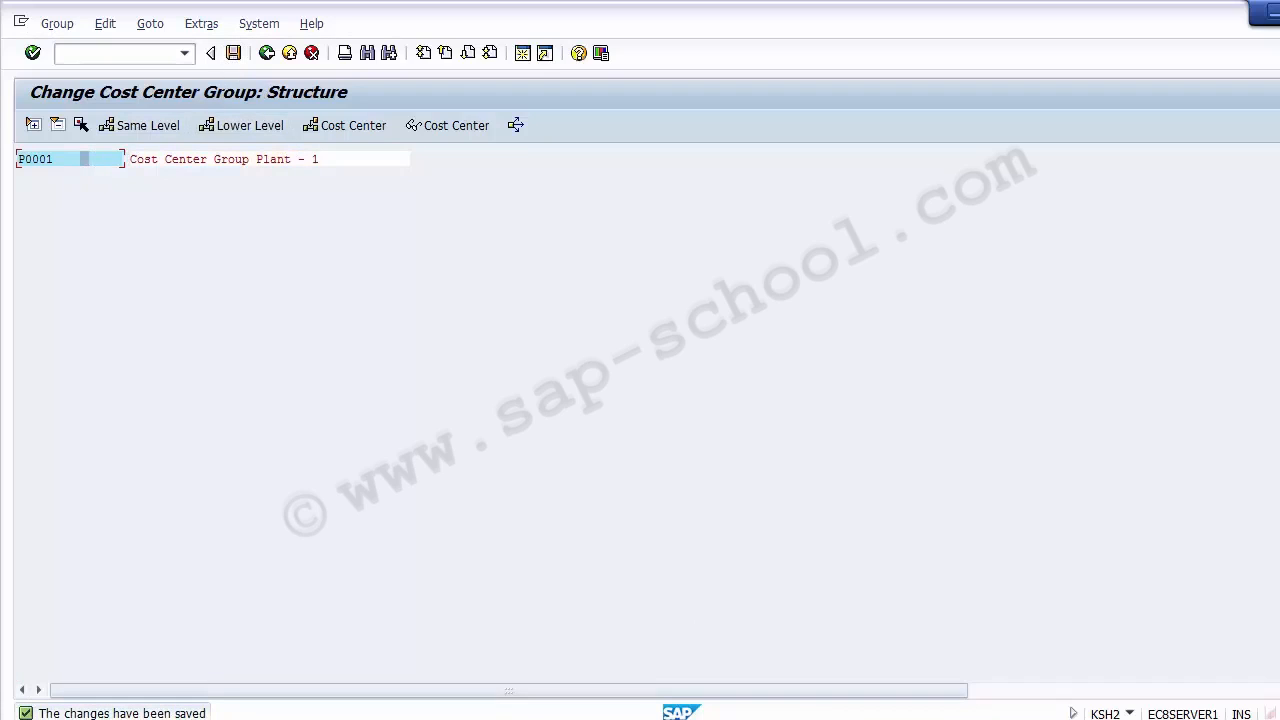
- Switch to the Excel worksheet and fill the Plant 1 production cost center cell B9 with light green
{"action": "left_click", "coordinate": [538, 718]}
{"action": "left_click", "coordinate": [148, 362]}
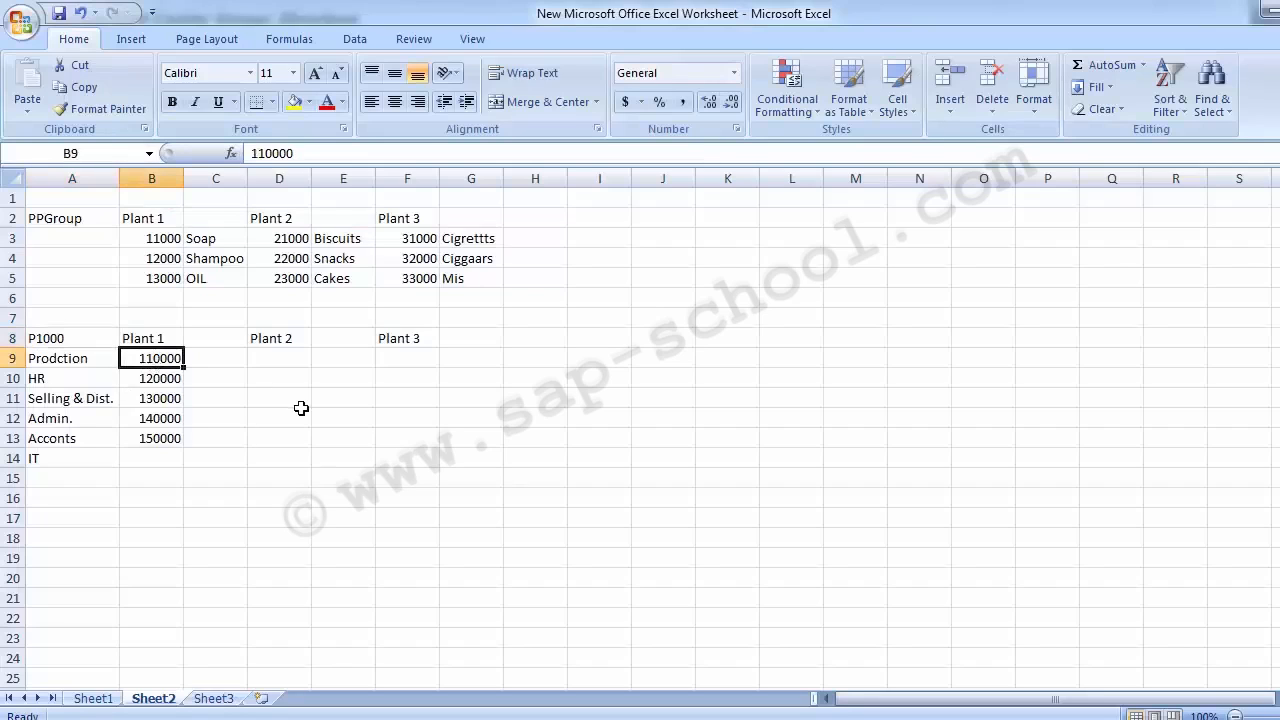
{"action": "left_click", "coordinate": [309, 102]}
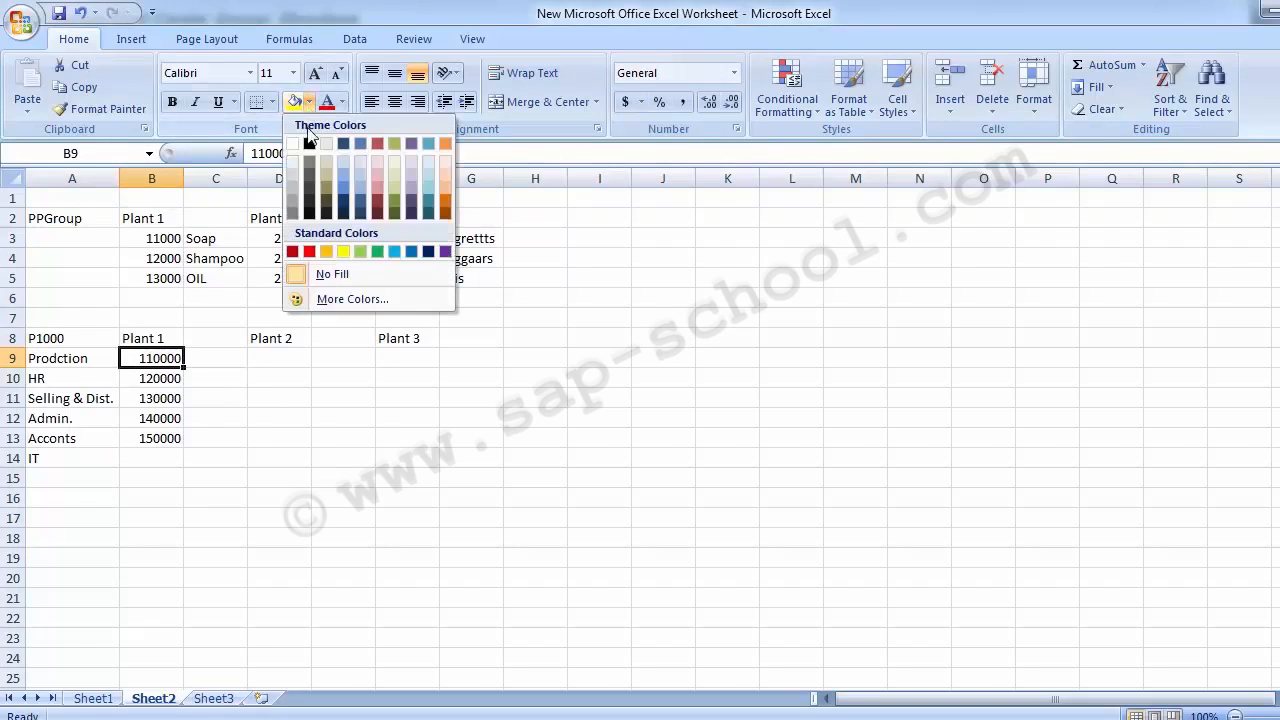
{"action": "left_click", "coordinate": [360, 251]}
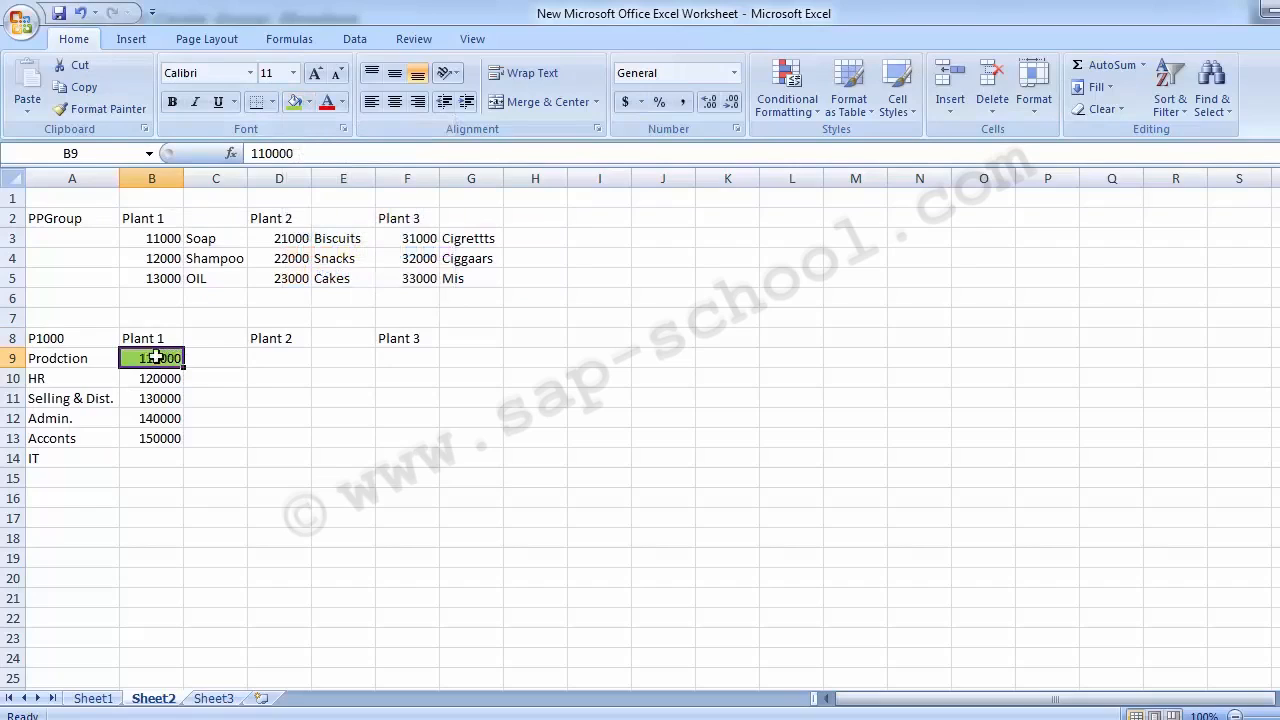
{"action": "left_click", "coordinate": [207, 373]}
{"action": "left_click", "coordinate": [152, 366]}
- Fill cell A8 with the same light green and set its group ID to P0001
{"action": "left_click", "coordinate": [62, 340]}
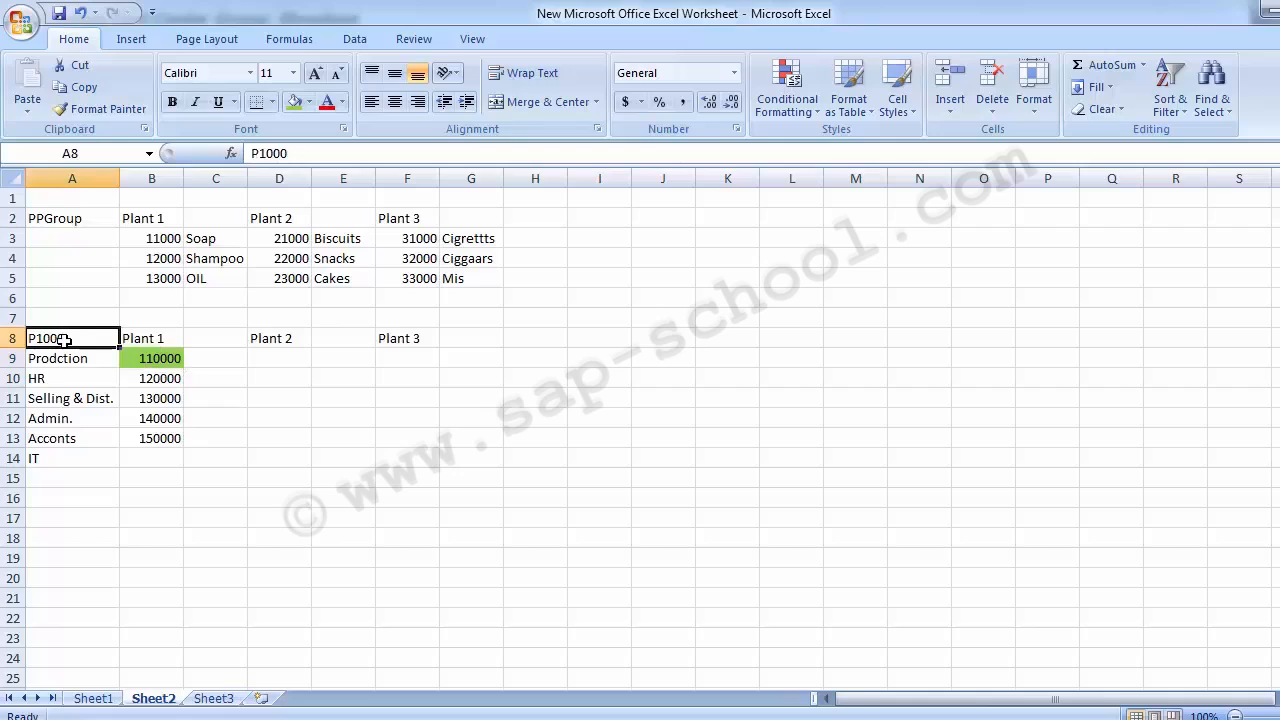
{"action": "left_click", "coordinate": [294, 102]}
{"action": "type", "text": "P"}
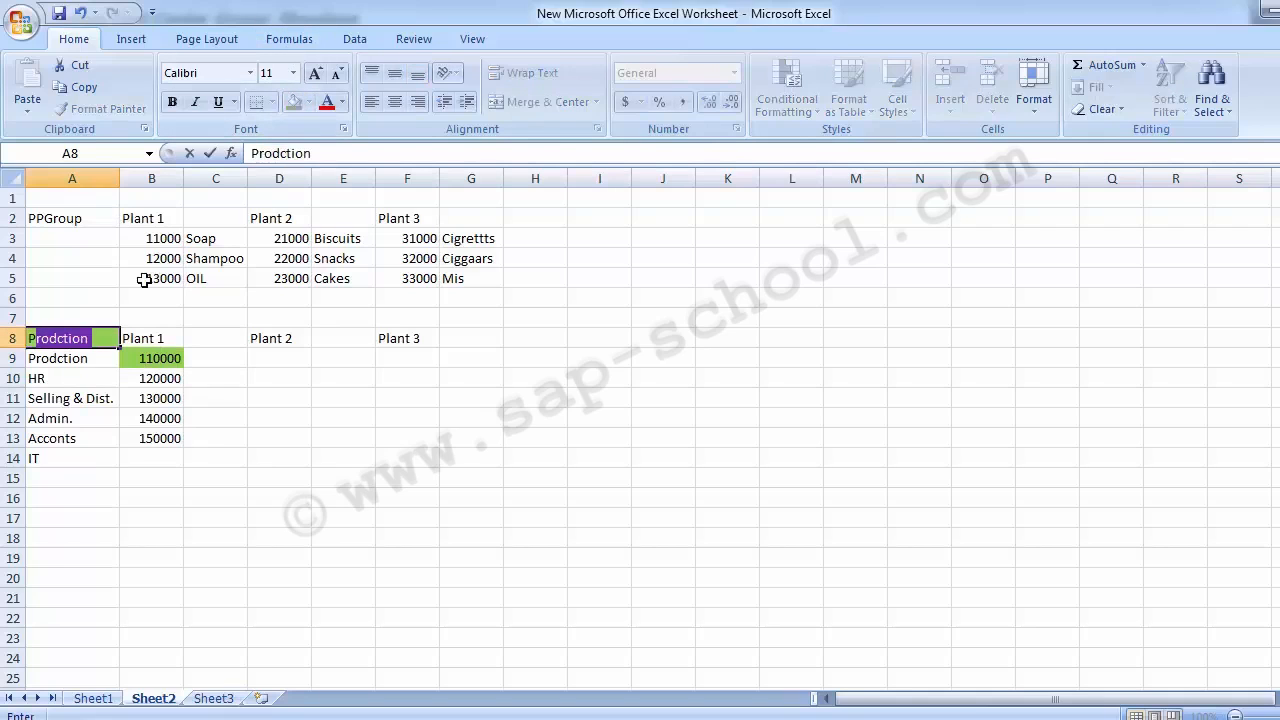
{"action": "type", "text": "001"}
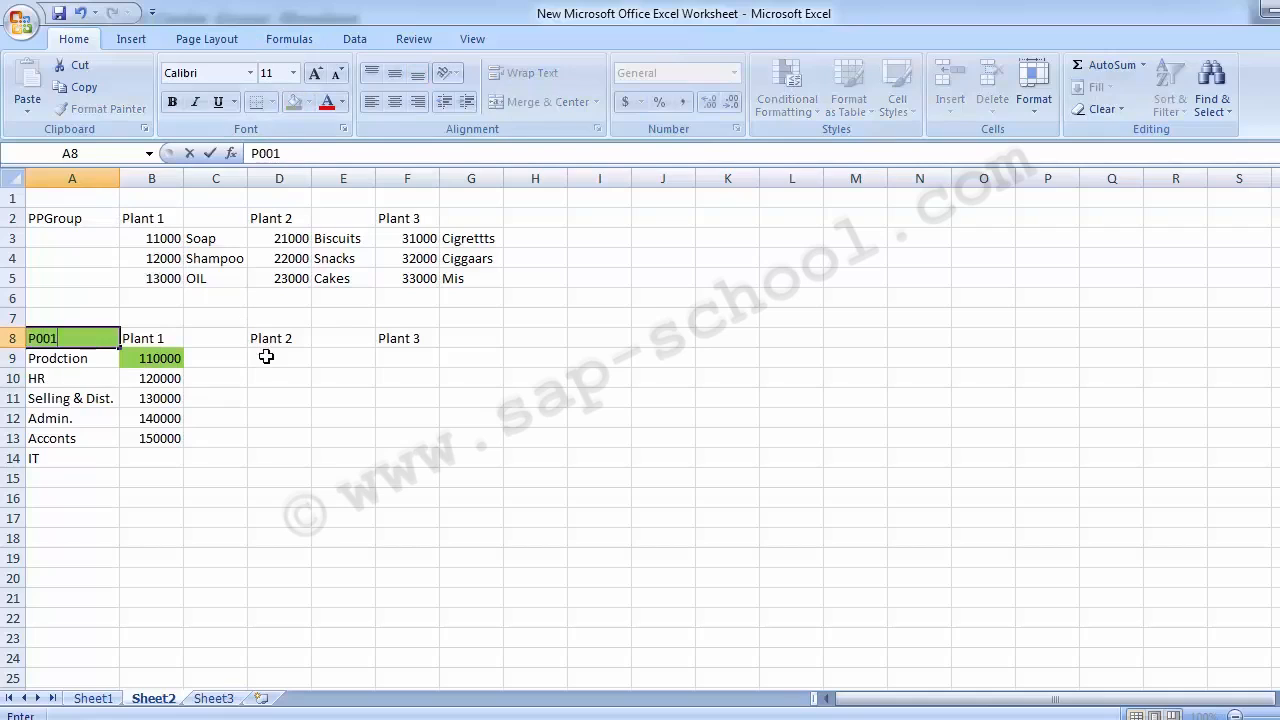
{"action": "key", "text": "BackSpace"}
{"action": "type", "text": "01"}
{"action": "key", "text": "Return"}
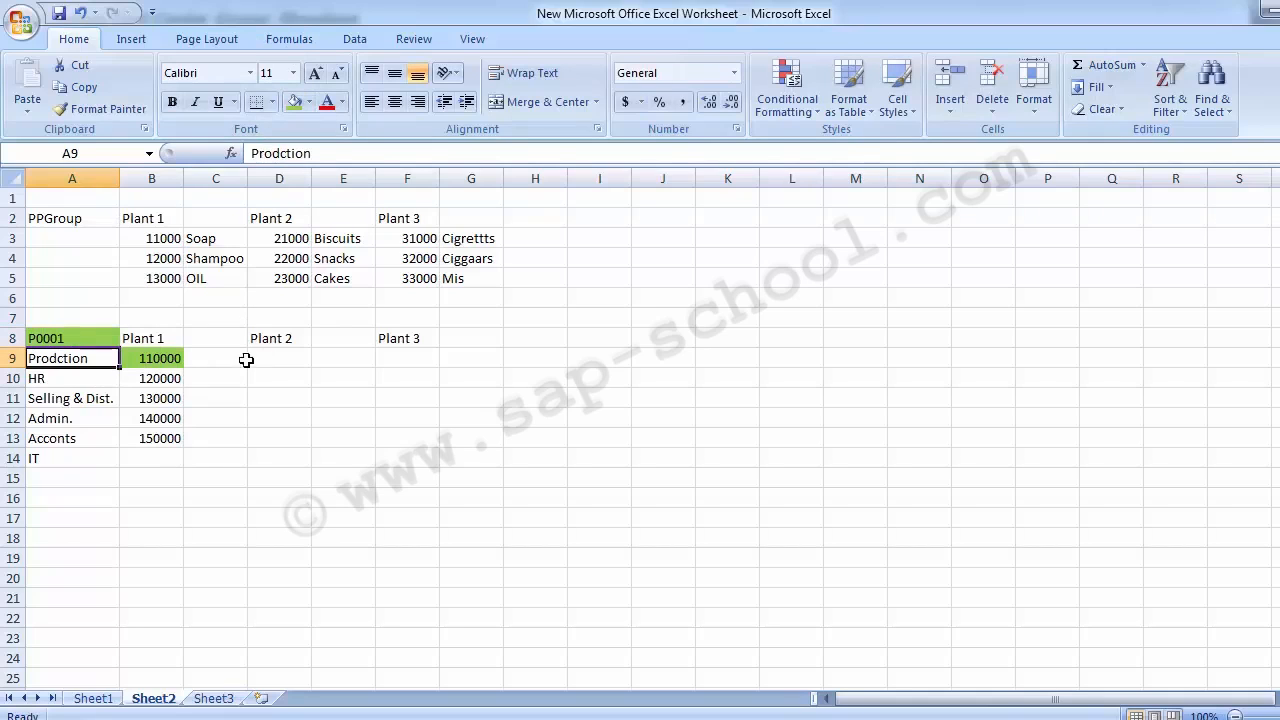
{"action": "left_click", "coordinate": [94, 338]}
{"action": "left_click", "coordinate": [147, 362]}
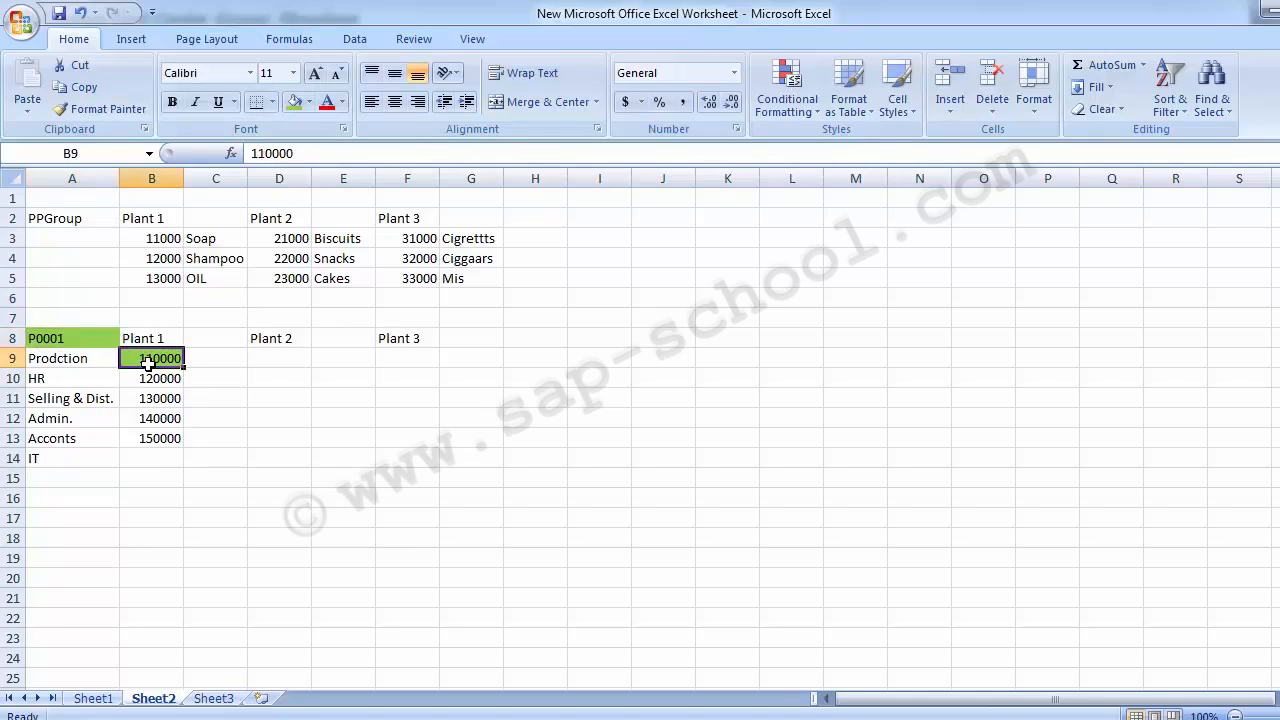
{"action": "left_click", "coordinate": [88, 338]}
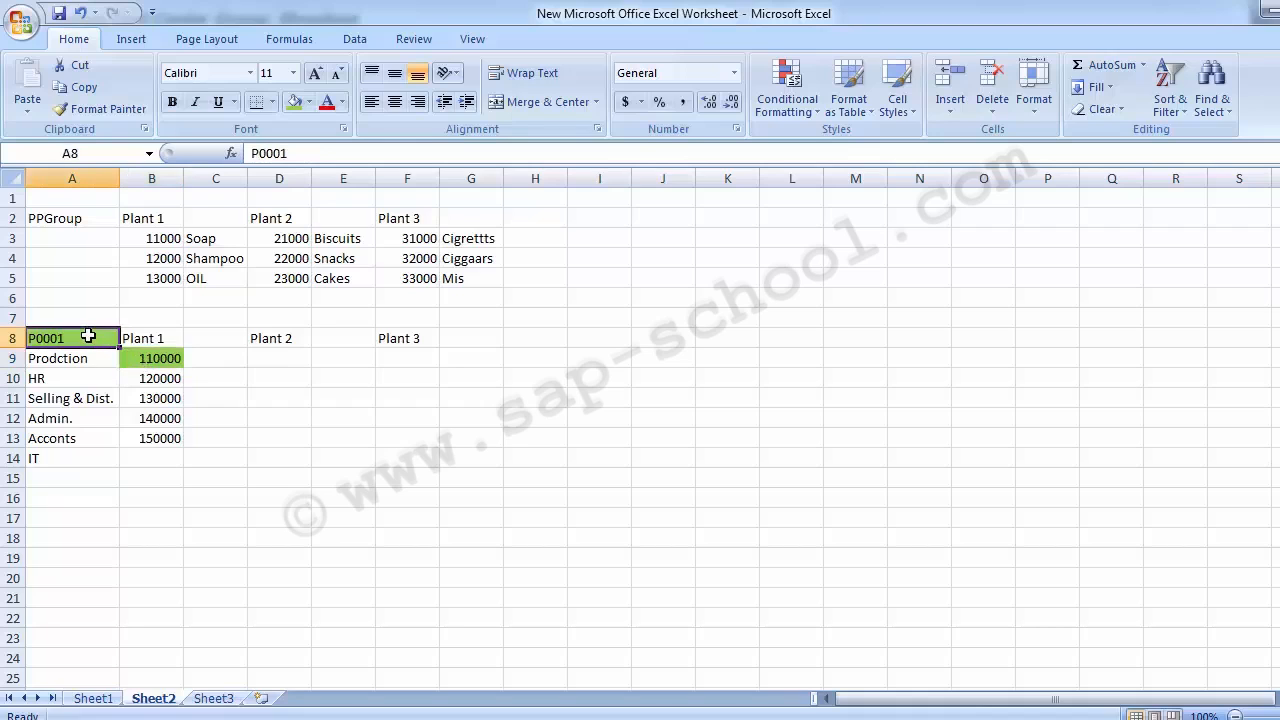
- Back in SAP, try to add a lower-level group and a cost center under P0001, and leave without saving
{"action": "key", "text": "alt+Tab"}
{"action": "left_click", "coordinate": [85, 159]}
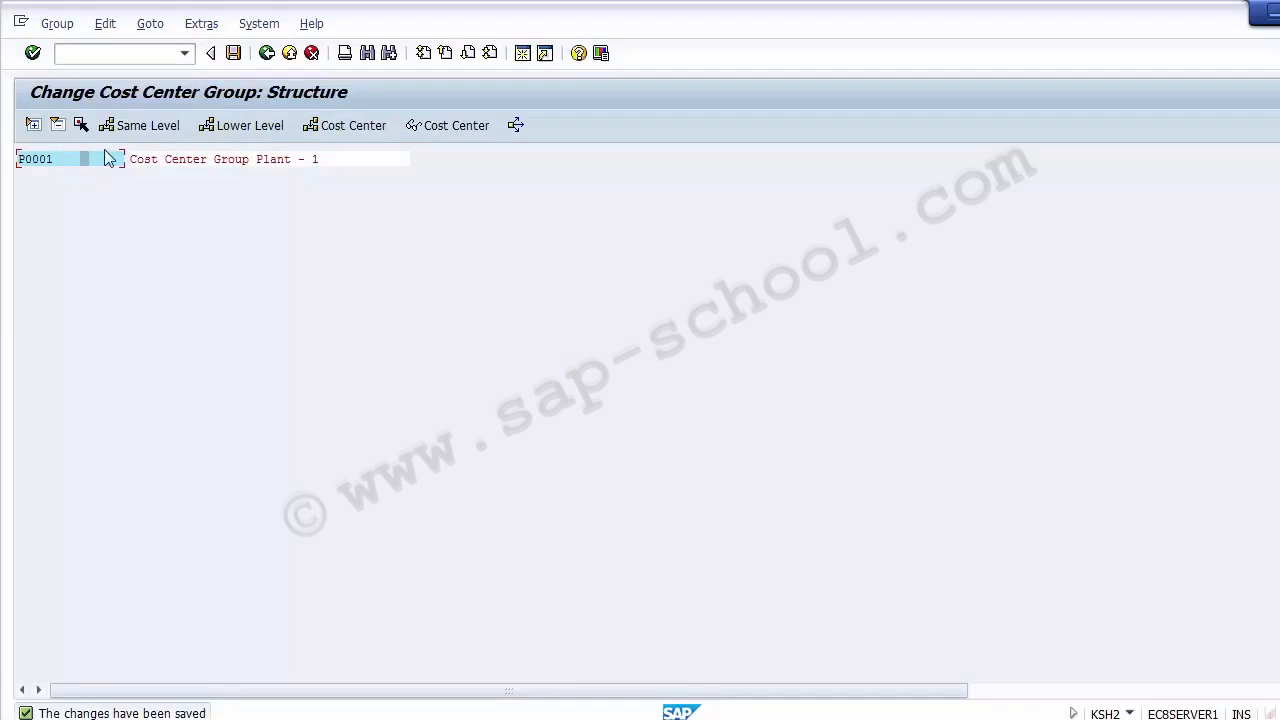
{"action": "left_click", "coordinate": [196, 158]}
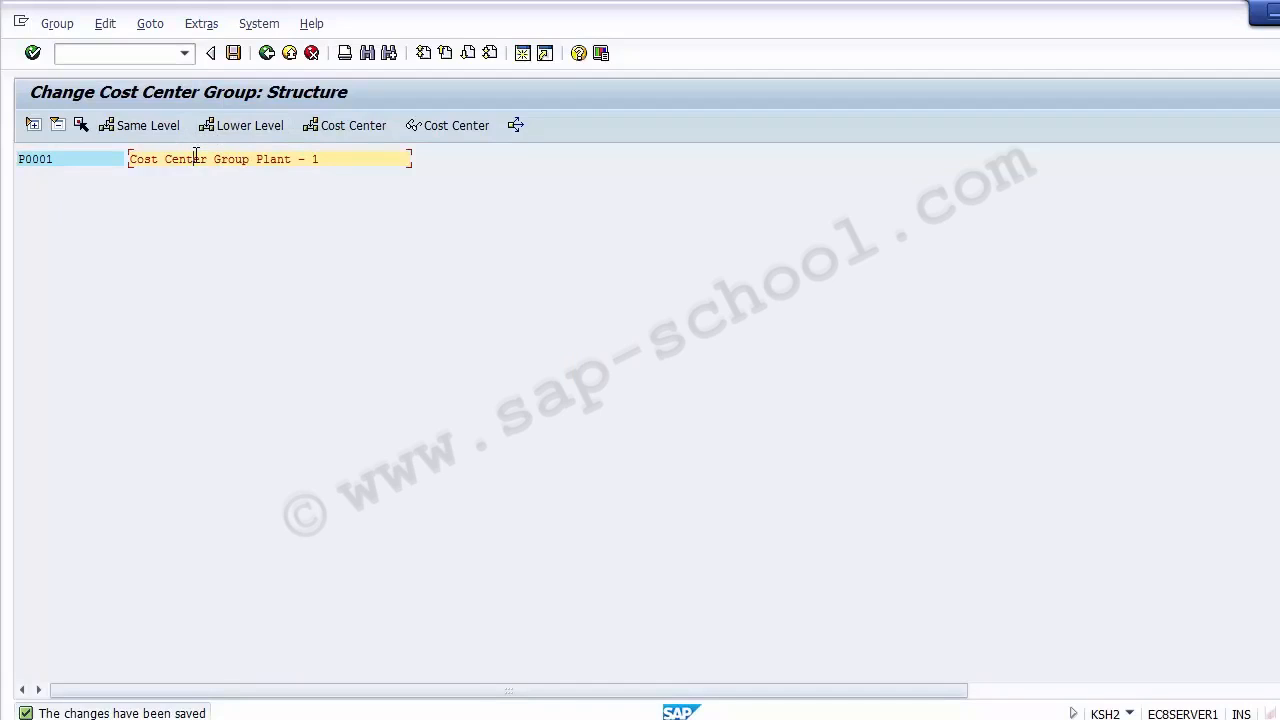
{"action": "left_click", "coordinate": [250, 128]}
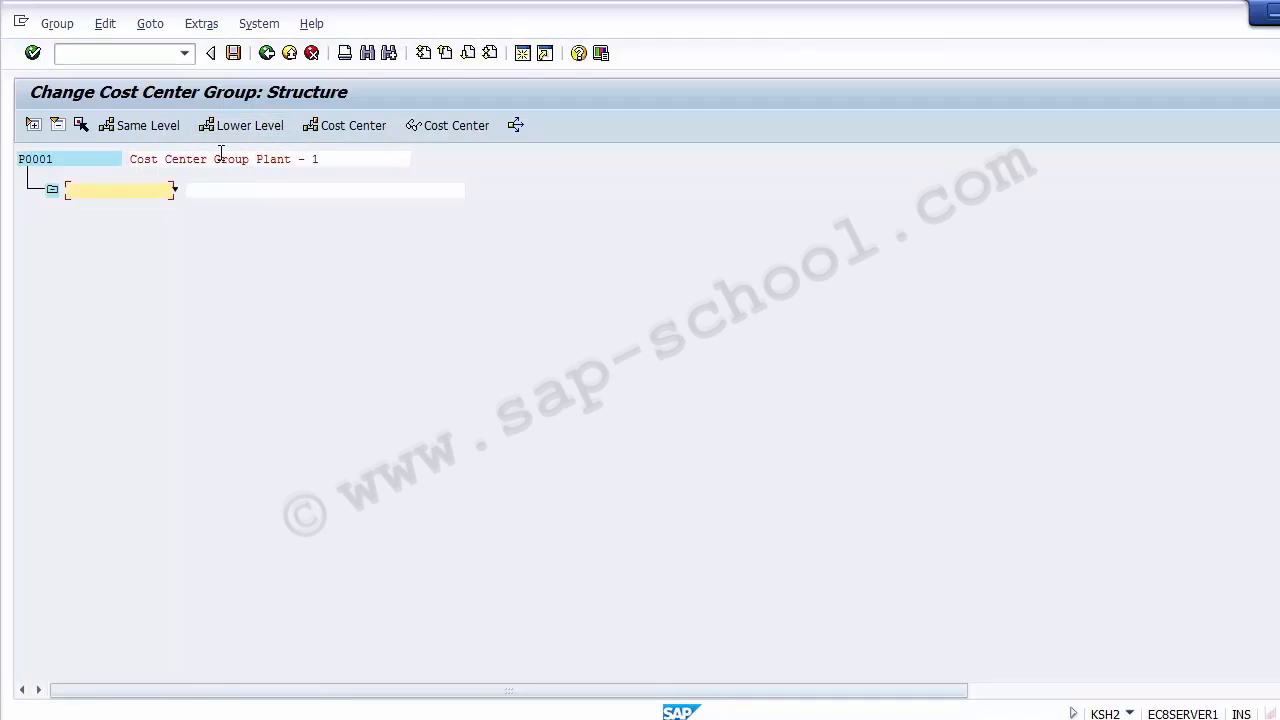
{"action": "left_click", "coordinate": [221, 159]}
{"action": "left_click", "coordinate": [150, 190]}
{"action": "left_click", "coordinate": [318, 128]}
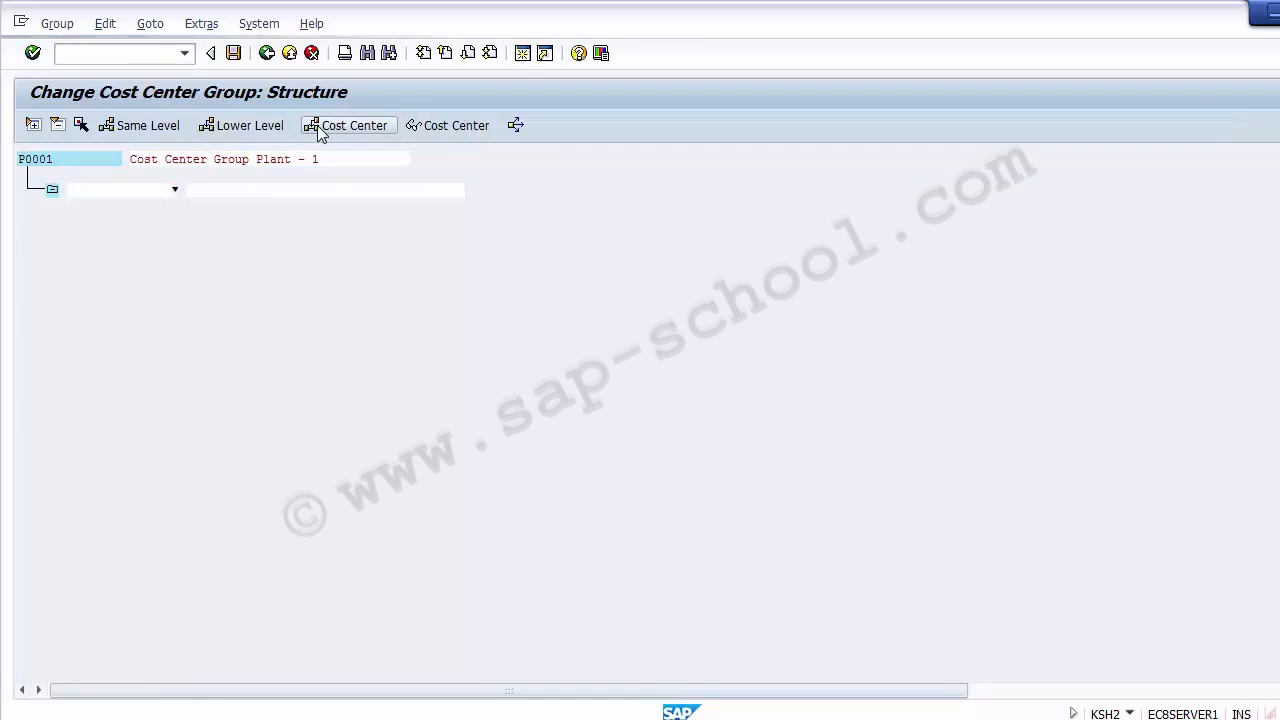
{"action": "left_click", "coordinate": [479, 481]}
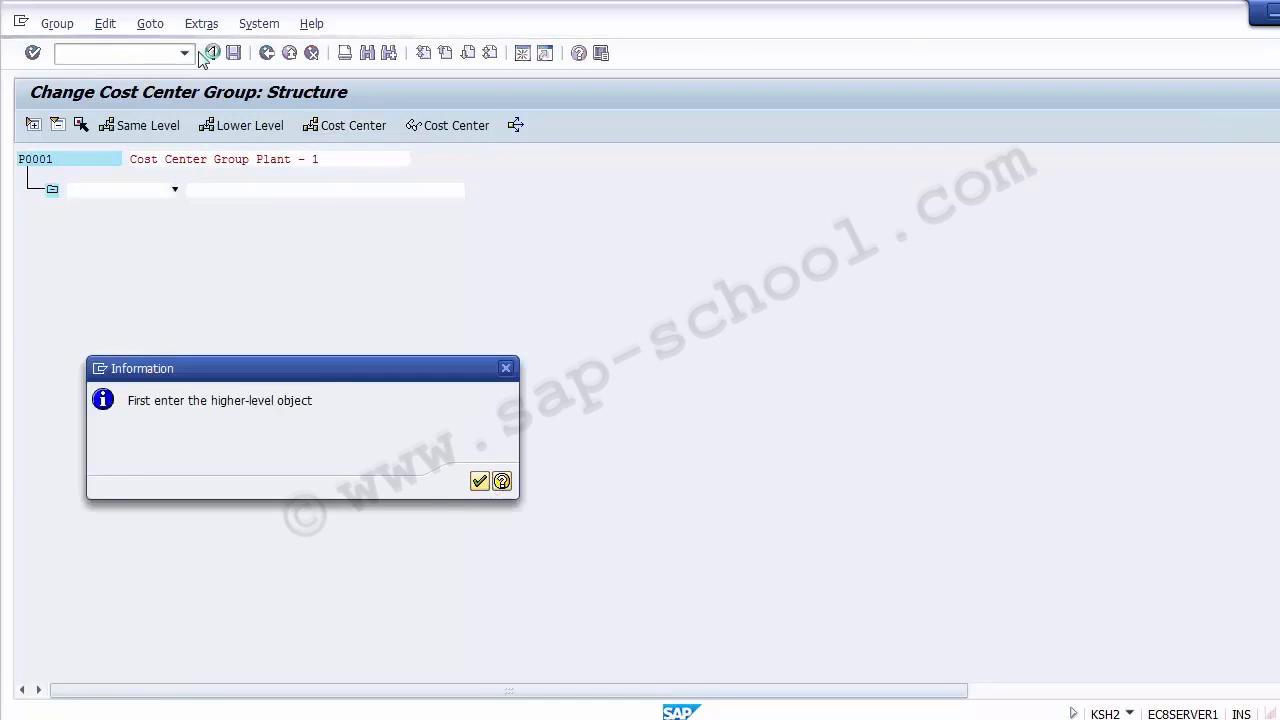
{"action": "left_click", "coordinate": [266, 53]}
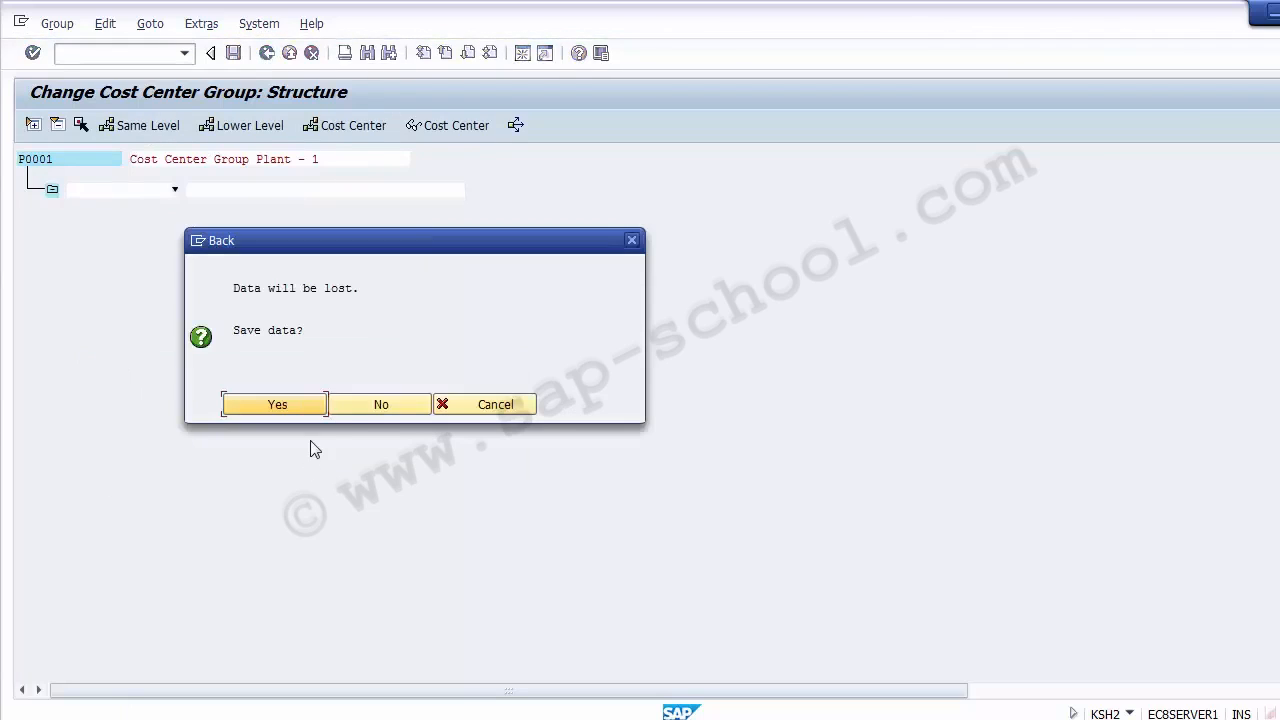
{"action": "left_click", "coordinate": [375, 405]}
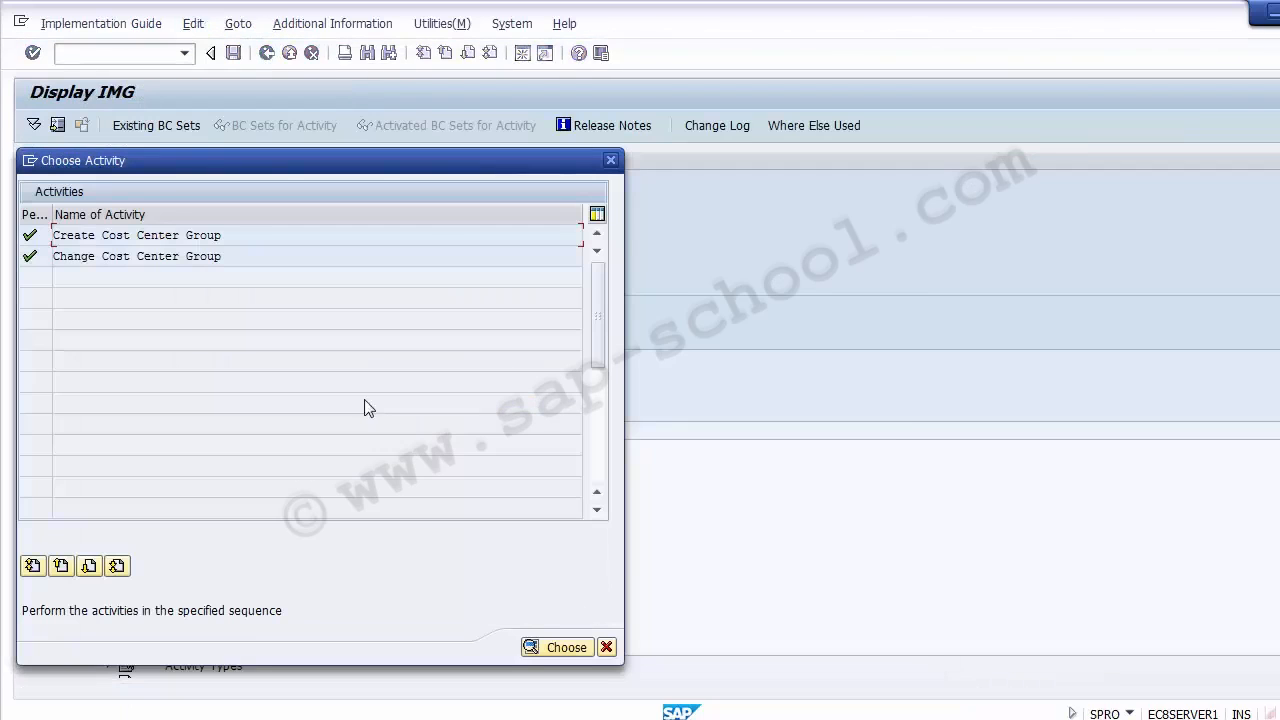
- Reopen cost center group P0001 with Change Cost Center Group and insert blank cost center entry lines under it
{"action": "double_click", "coordinate": [147, 256]}
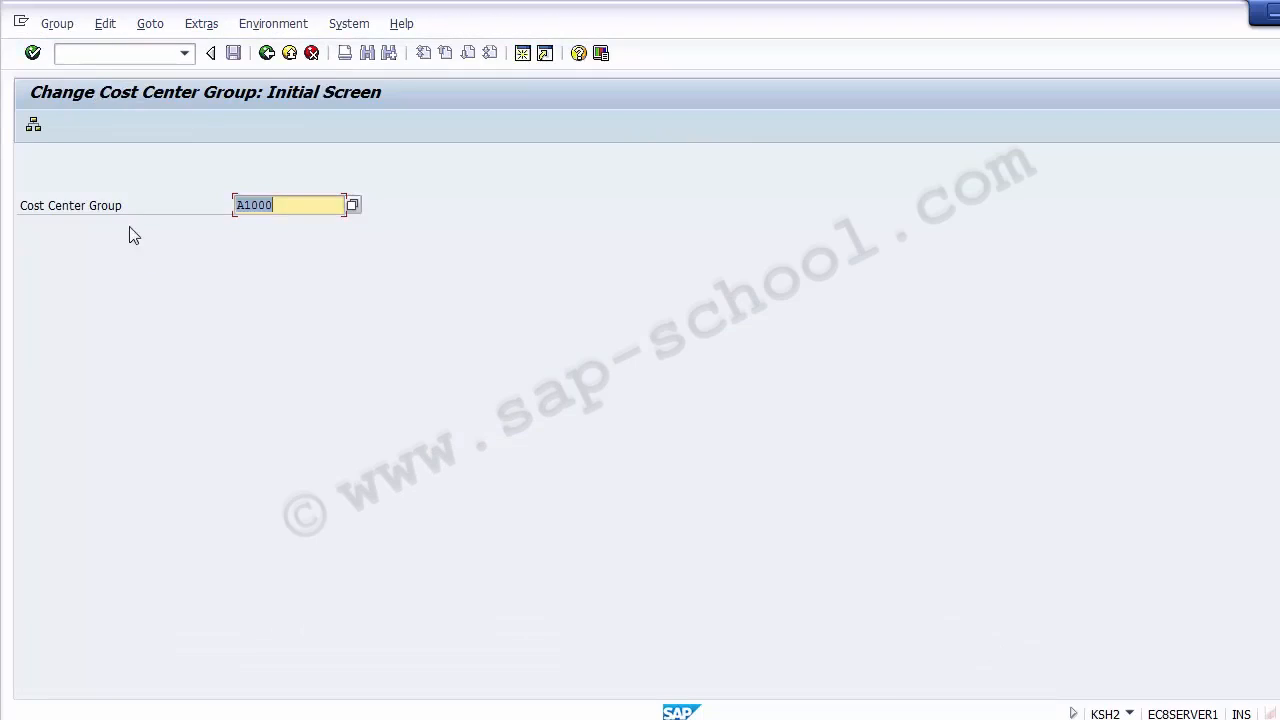
{"action": "key", "text": "BackSpace"}
{"action": "left_click", "coordinate": [259, 232]}
{"action": "key", "text": "Return"}
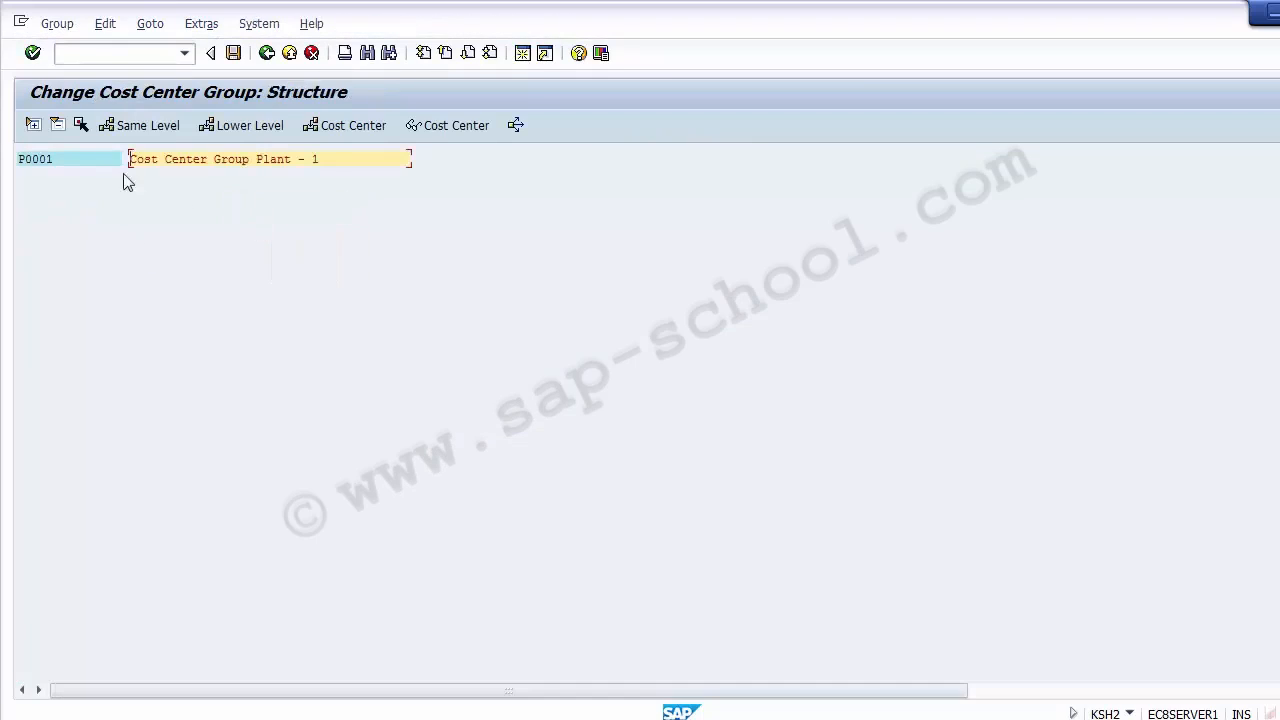
{"action": "left_click", "coordinate": [31, 164]}
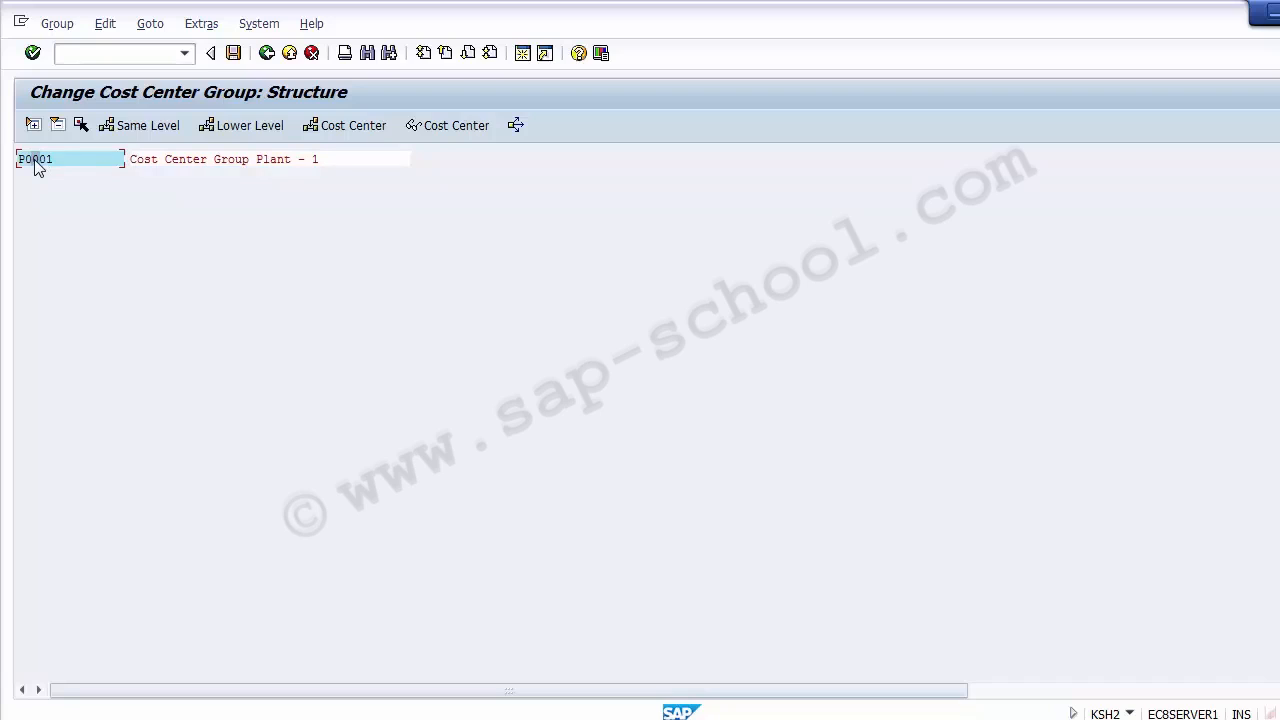
{"action": "left_click", "coordinate": [335, 130]}
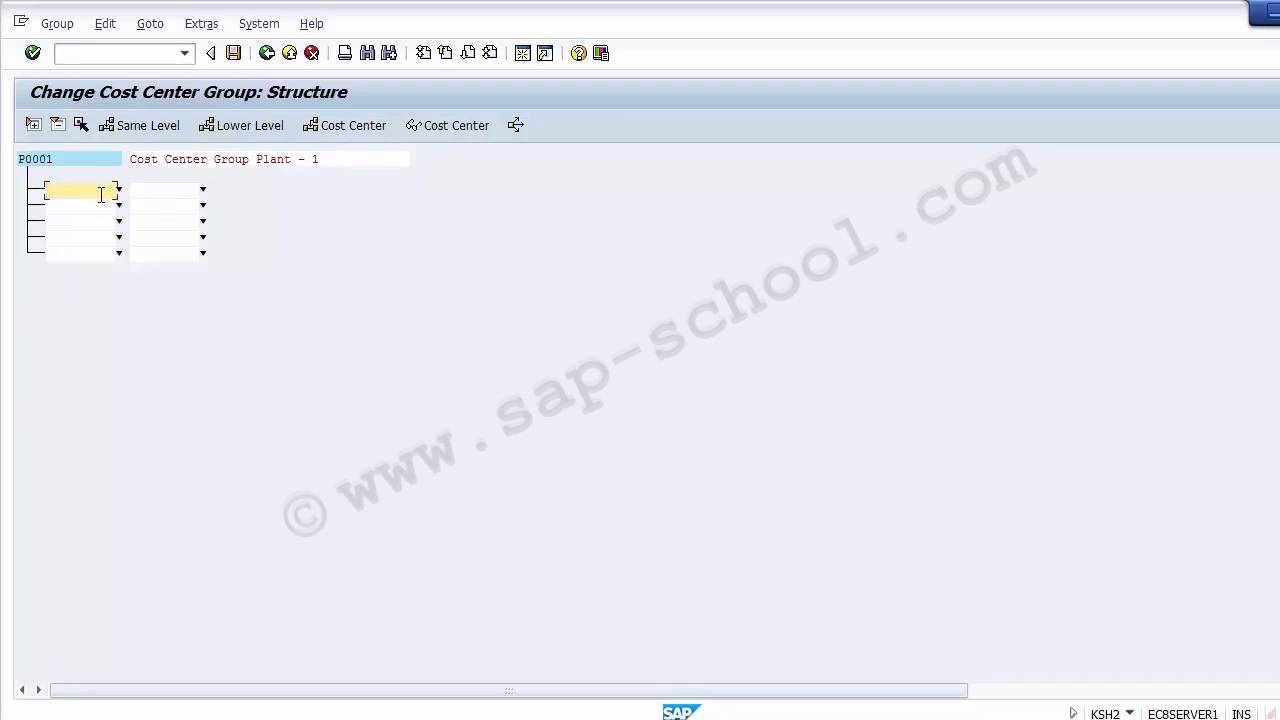
{"action": "key", "text": "alt+Tab"}
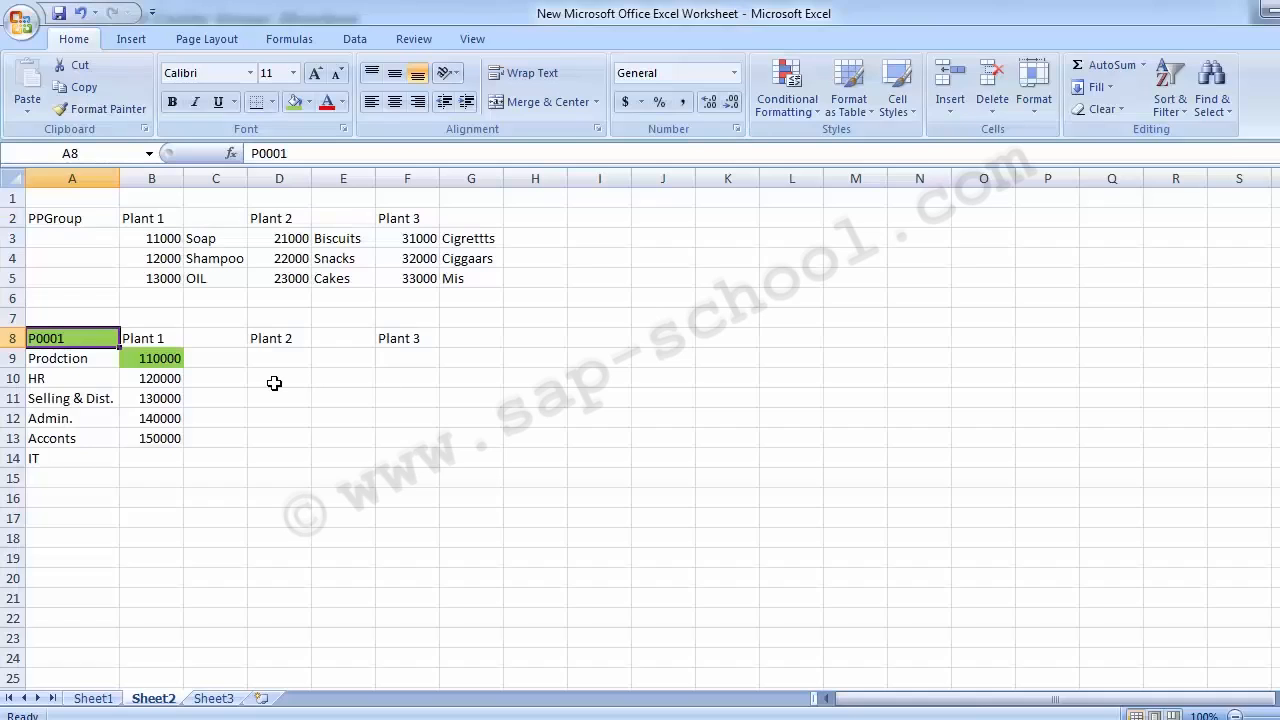
{"action": "left_click", "coordinate": [148, 359]}
{"action": "key", "text": "ctrl+c"}
{"action": "key", "text": "alt+Tab"}
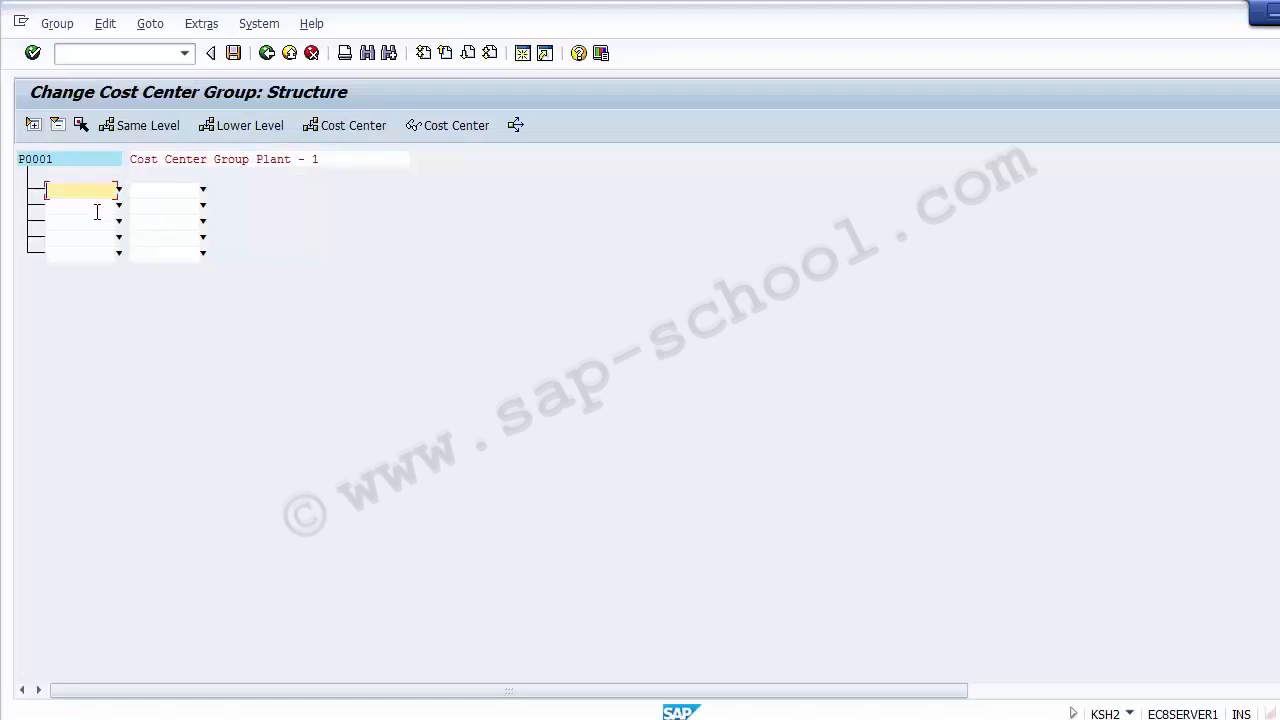
{"action": "key", "text": "ctrl+v"}
{"action": "key", "text": "BackSpace"}
{"action": "key", "text": "BackSpace"}
{"action": "key", "text": "BackSpace"}
{"action": "key", "text": "BackSpace"}
{"action": "key", "text": "BackSpace"}
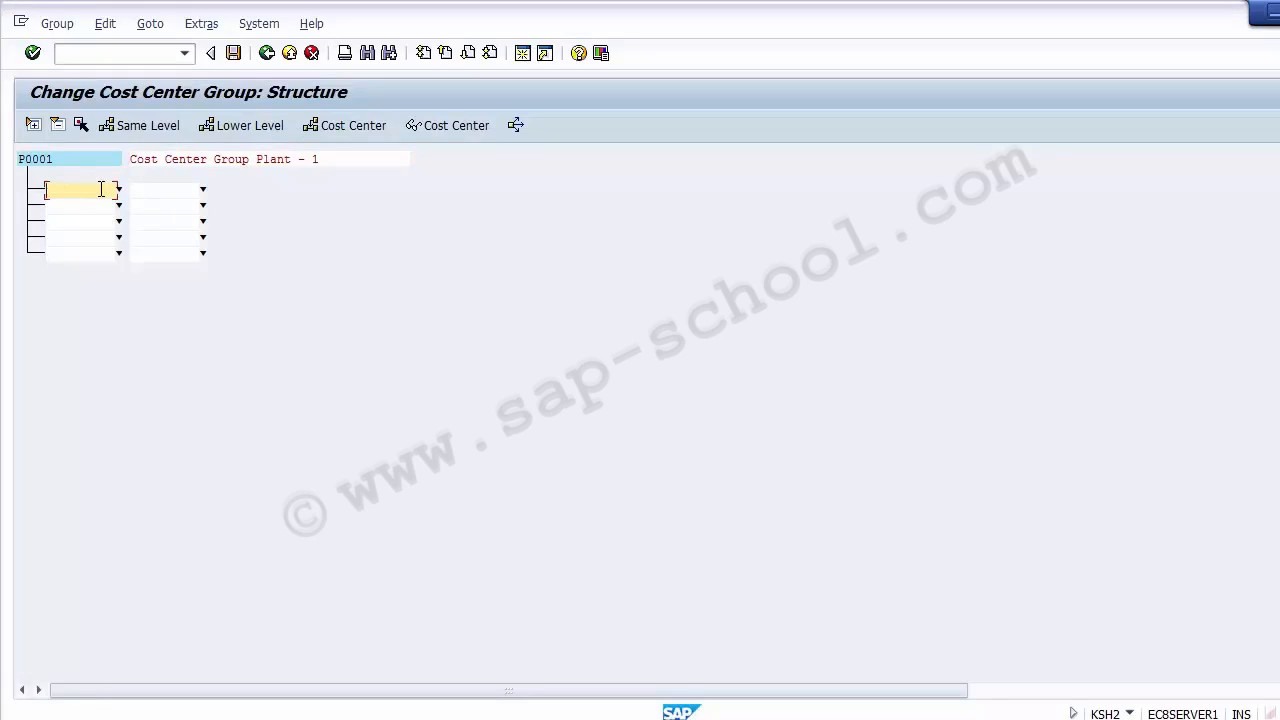
{"action": "left_click", "coordinate": [265, 55]}
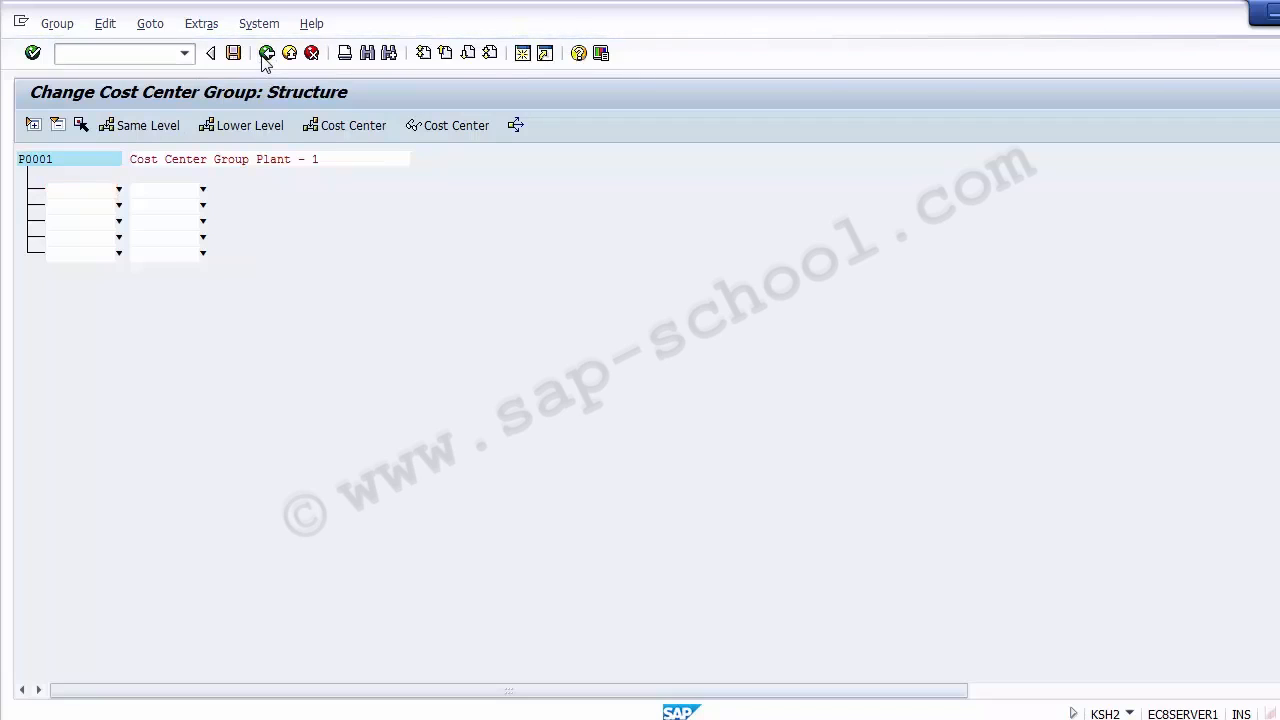
{"action": "left_click", "coordinate": [366, 408]}
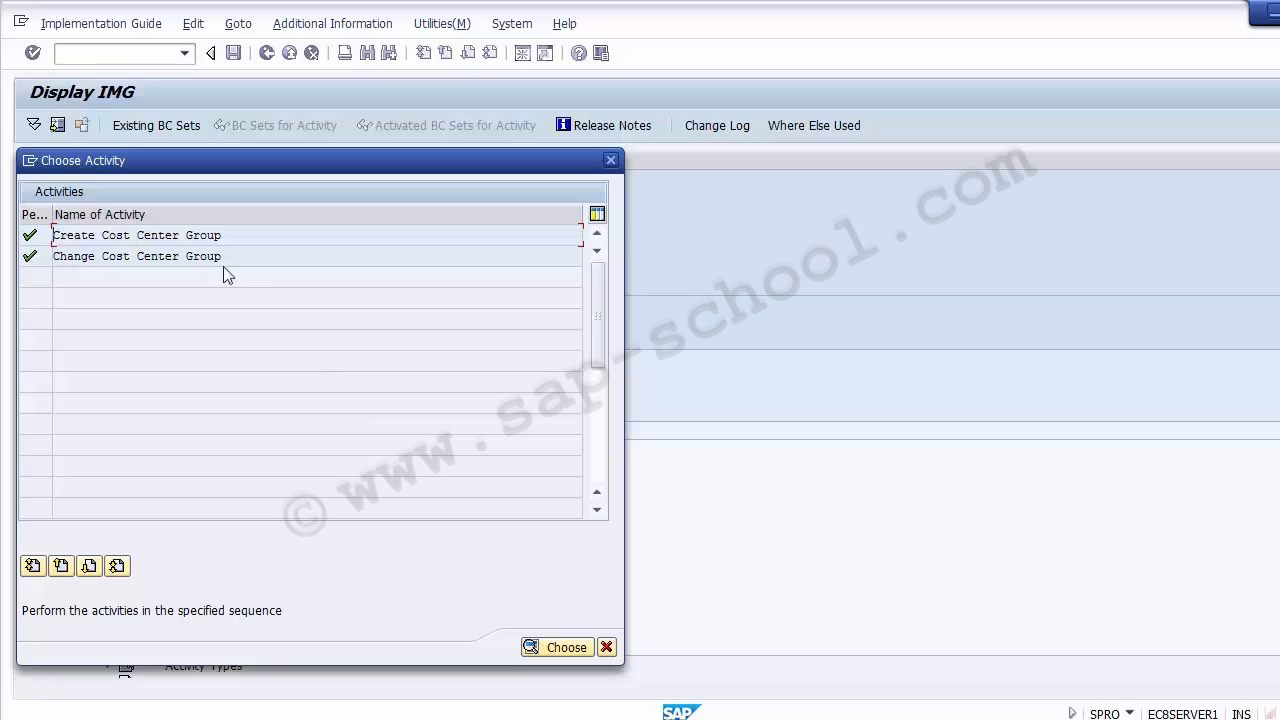
- Open cost center group P0001 with Change Cost Center Group, reviewing the group ID and department list in the Excel worksheet
{"action": "double_click", "coordinate": [186, 257]}
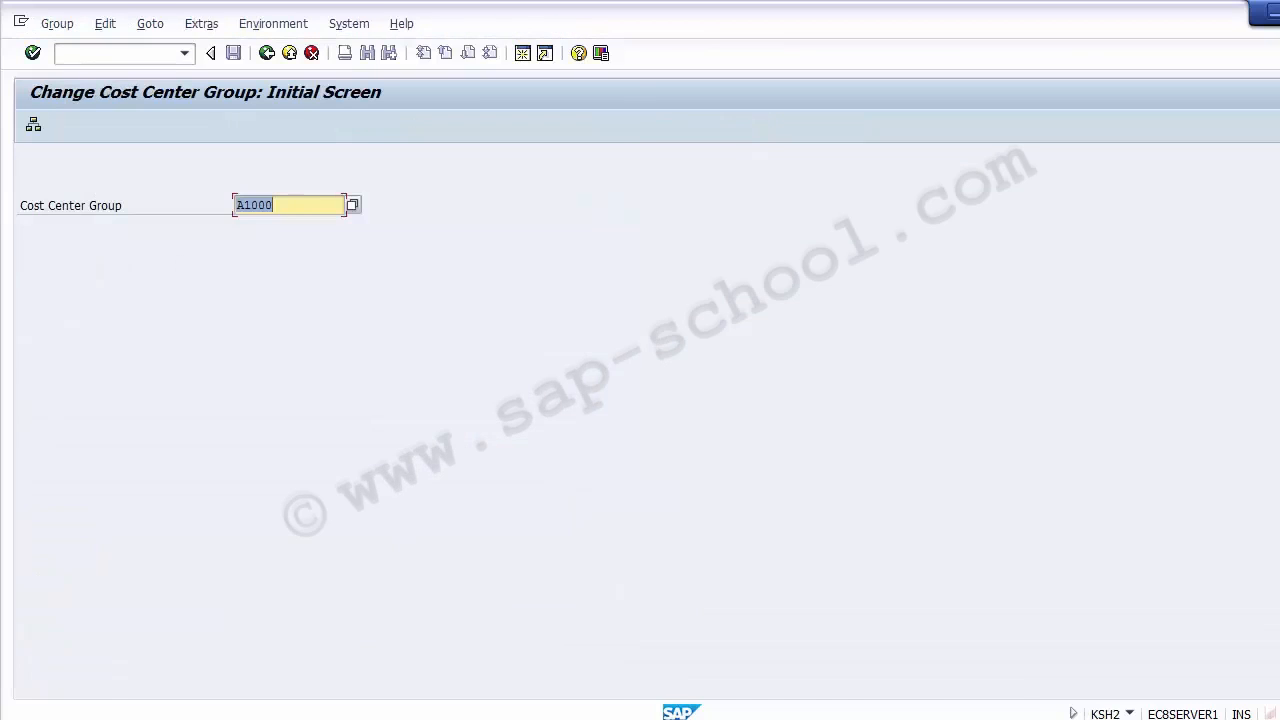
{"action": "key", "text": "alt+Tab"}
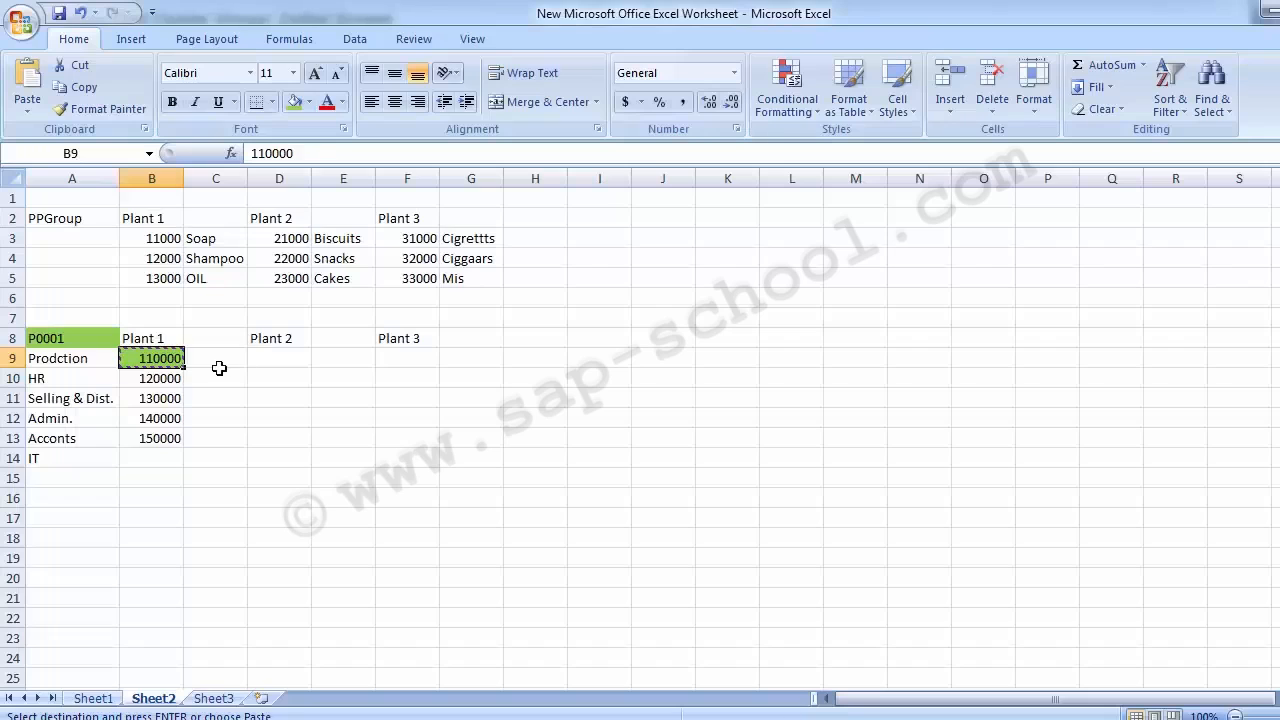
{"action": "left_click", "coordinate": [90, 336]}
{"action": "left_click", "coordinate": [131, 337]}
{"action": "left_click", "coordinate": [62, 336]}
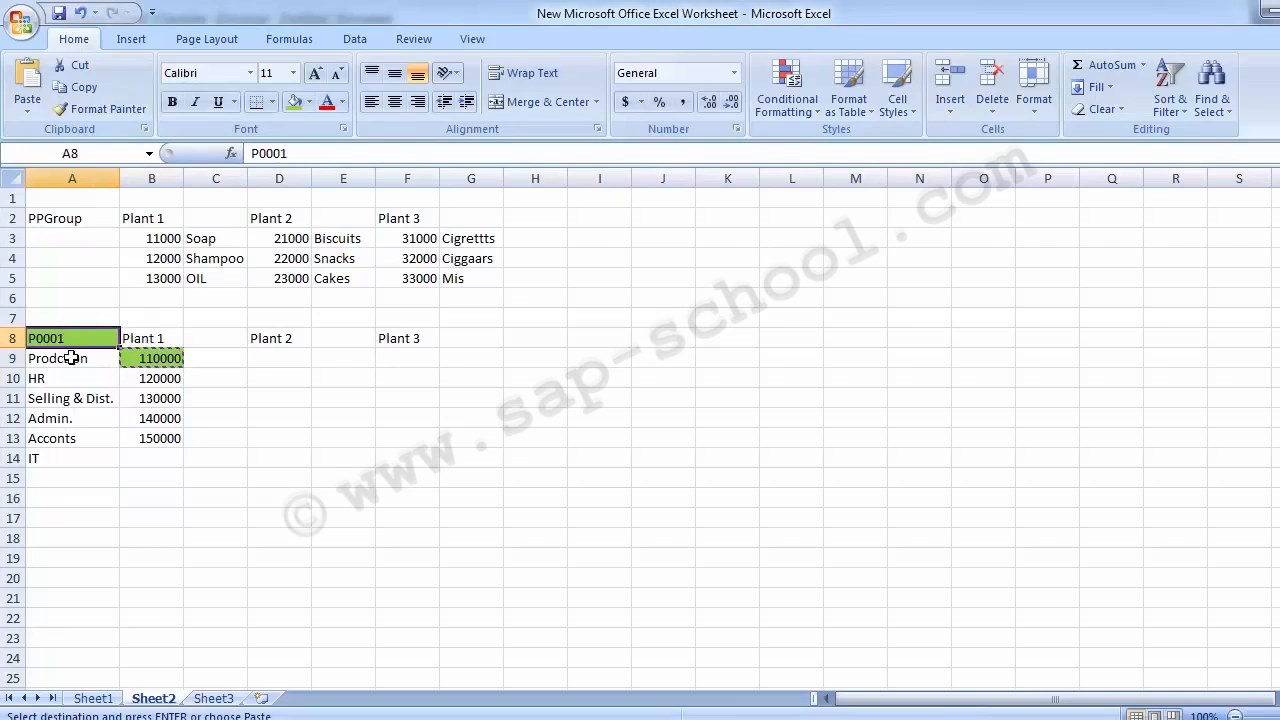
{"action": "left_click_drag", "start_coordinate": [72, 358], "coordinate": [67, 450]}
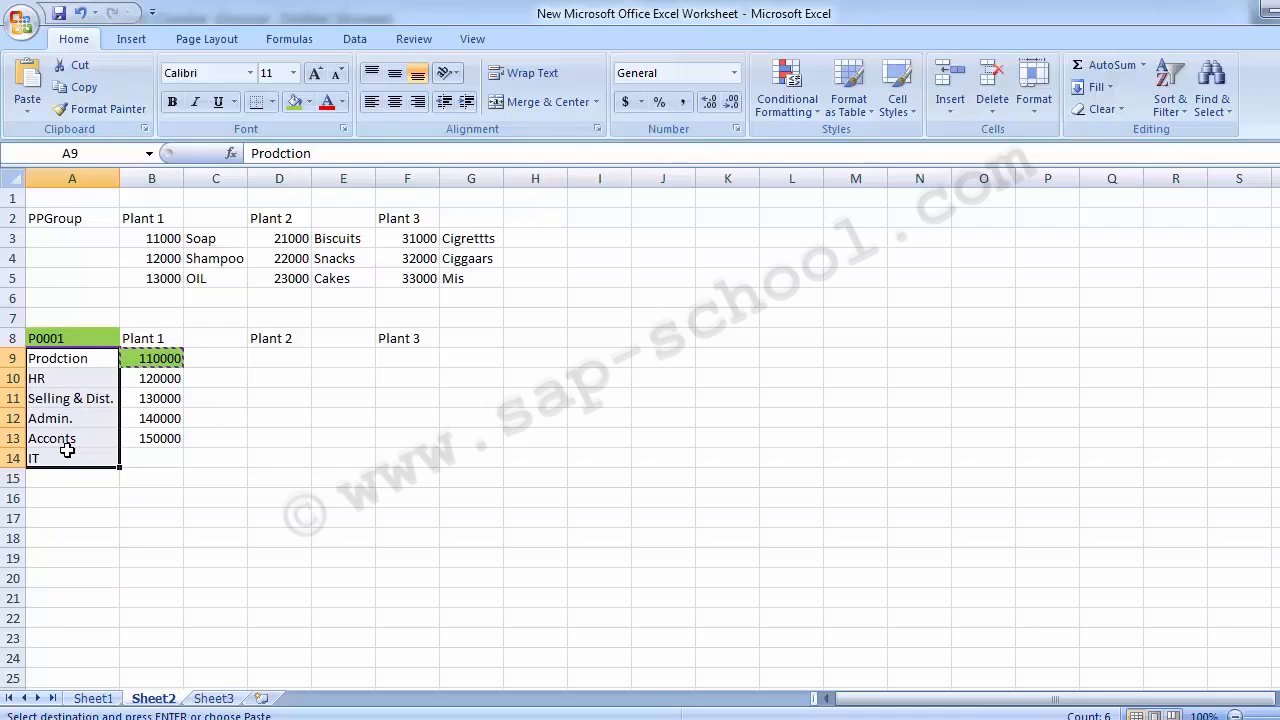
{"action": "key", "text": "alt+Tab"}
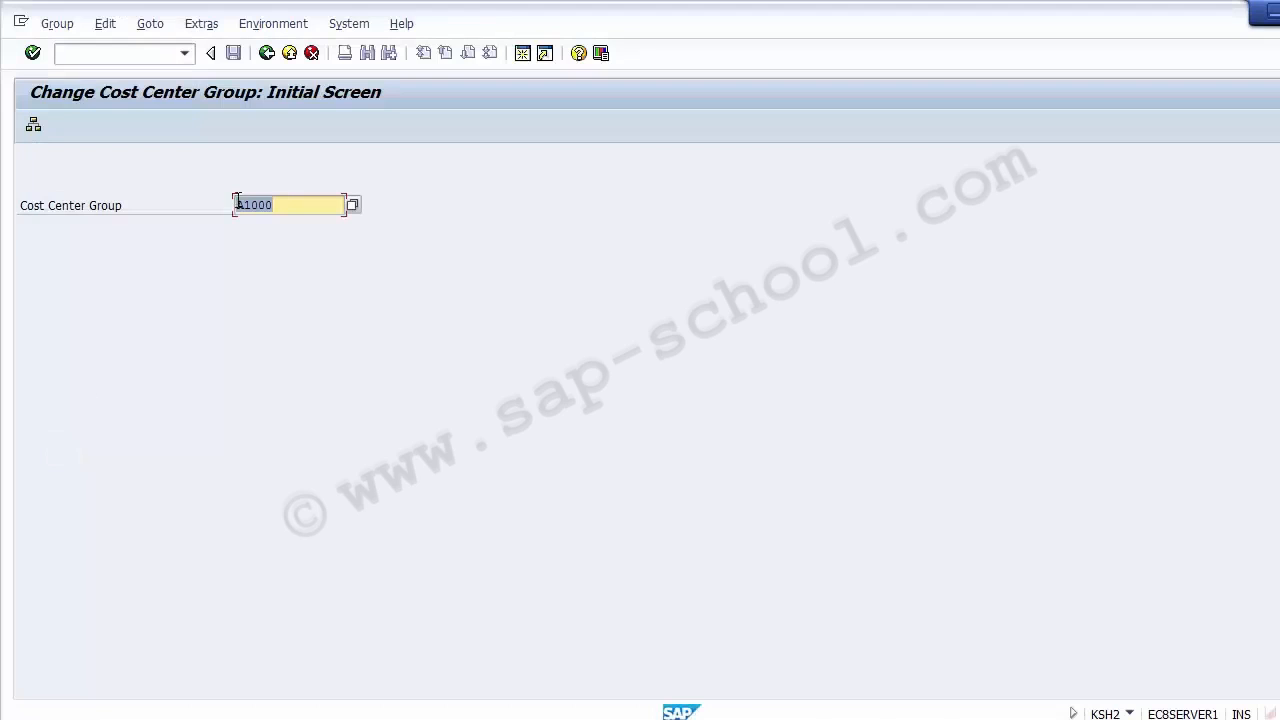
{"action": "key", "text": "Delete"}
{"action": "left_click", "coordinate": [250, 237]}
{"action": "key", "text": "Return"}
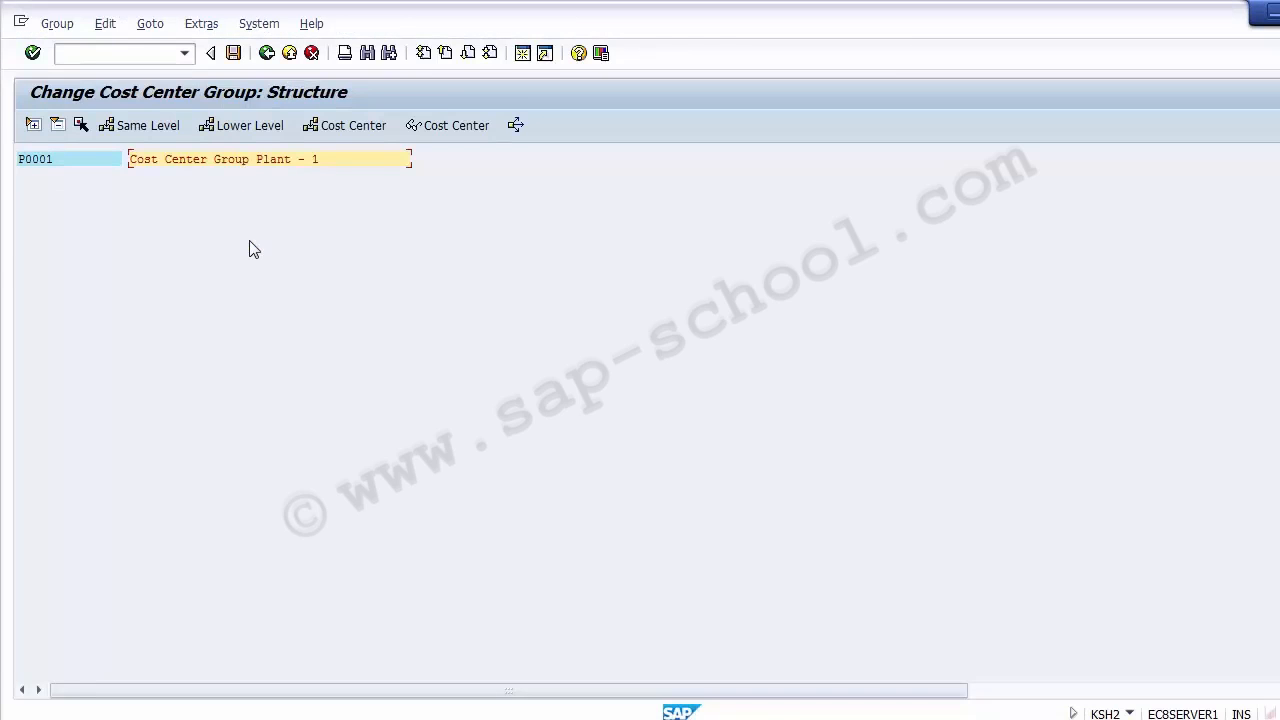
- Add lower-level group P001 under P0001 with the description "Cost center Group - Production"
{"action": "left_click", "coordinate": [33, 162]}
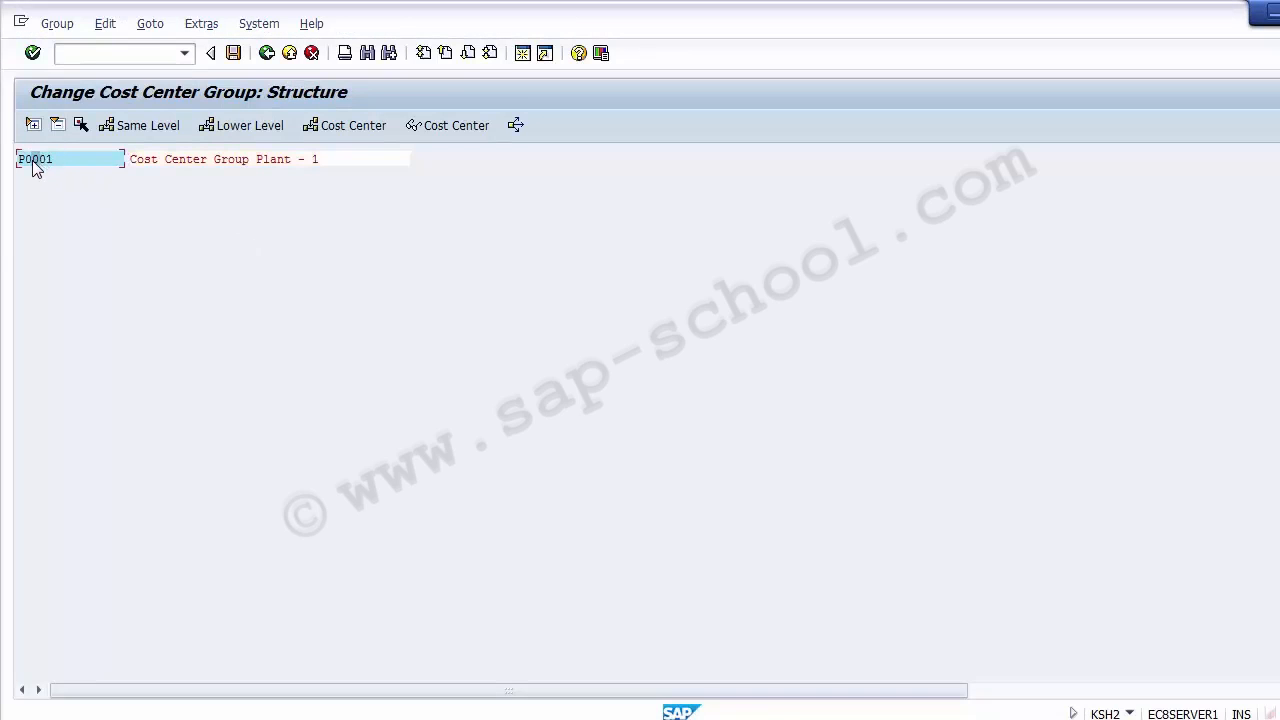
{"action": "left_click", "coordinate": [228, 130]}
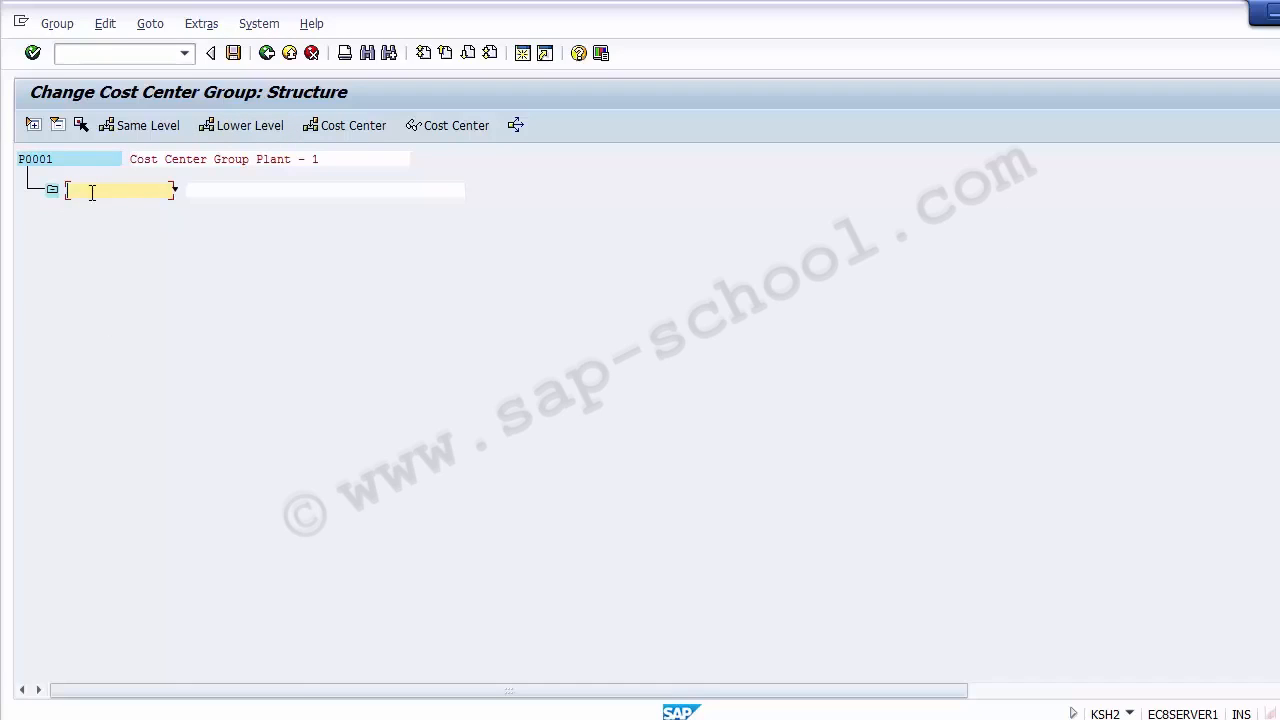
{"action": "type", "text": "P001"}
{"action": "left_click", "coordinate": [204, 189]}
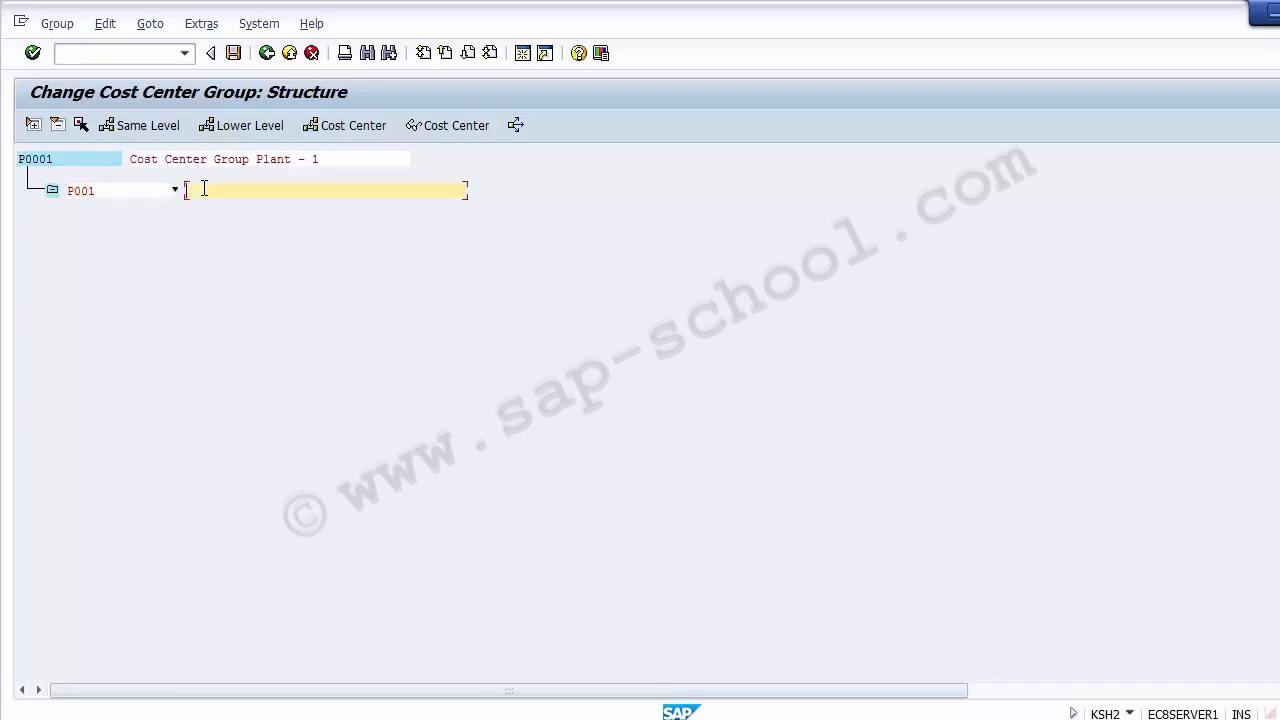
{"action": "type", "text": "Production C"}
{"action": "key", "text": "BackSpace"}
{"action": "type", "text": "Cost cen"}
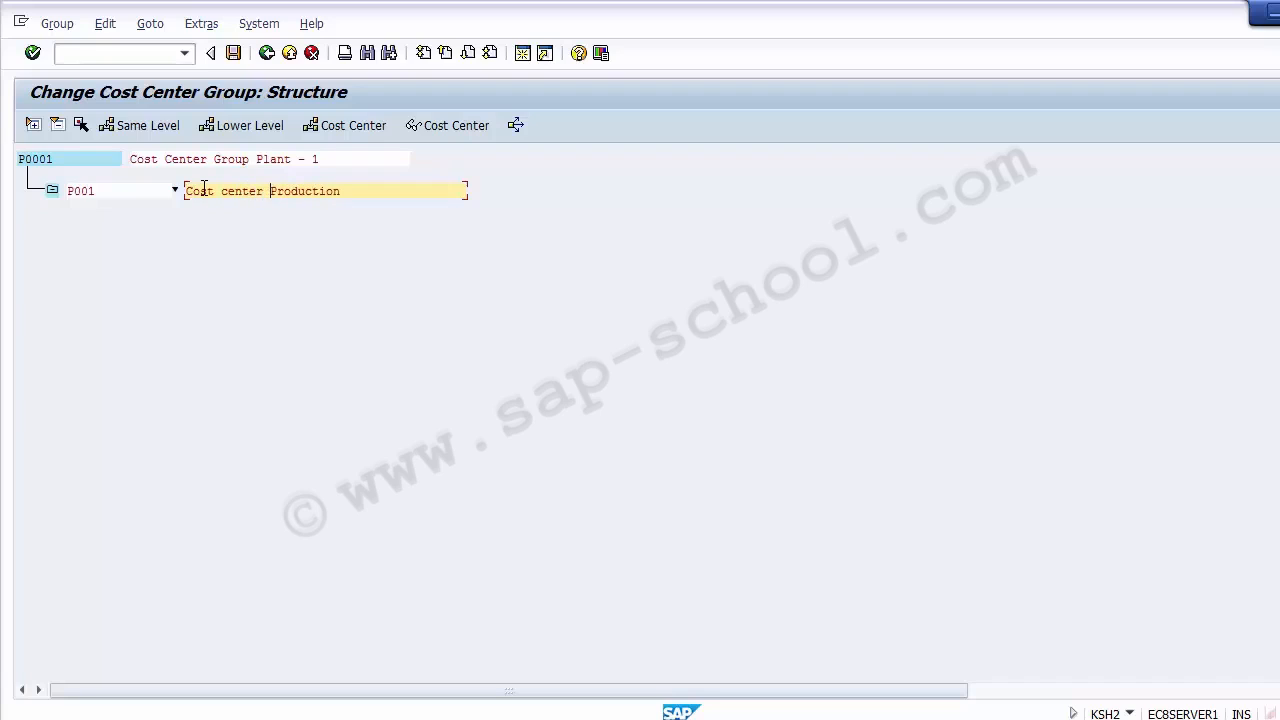
{"action": "type", "text": "ter Group -"}
{"action": "key", "text": "Return"}
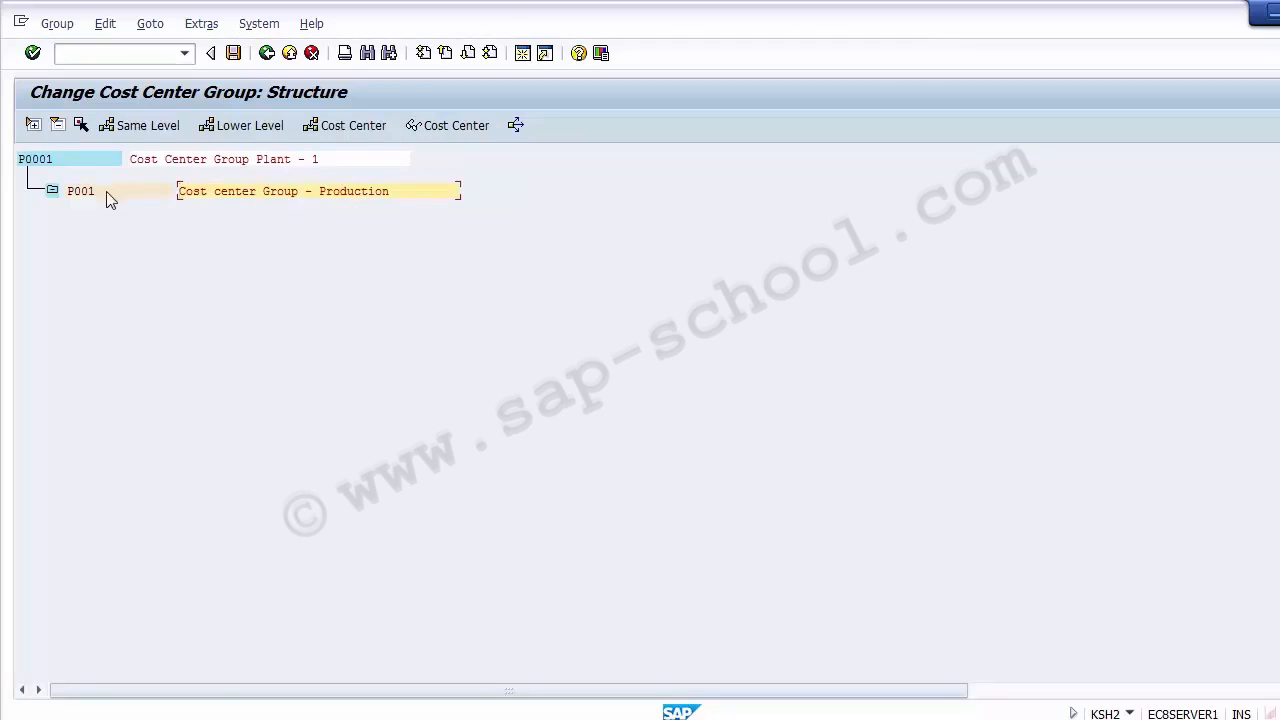
- Assign cost center 110000, the Plant 1 production value in the Excel worksheet, to group P001
{"action": "left_click", "coordinate": [100, 192]}
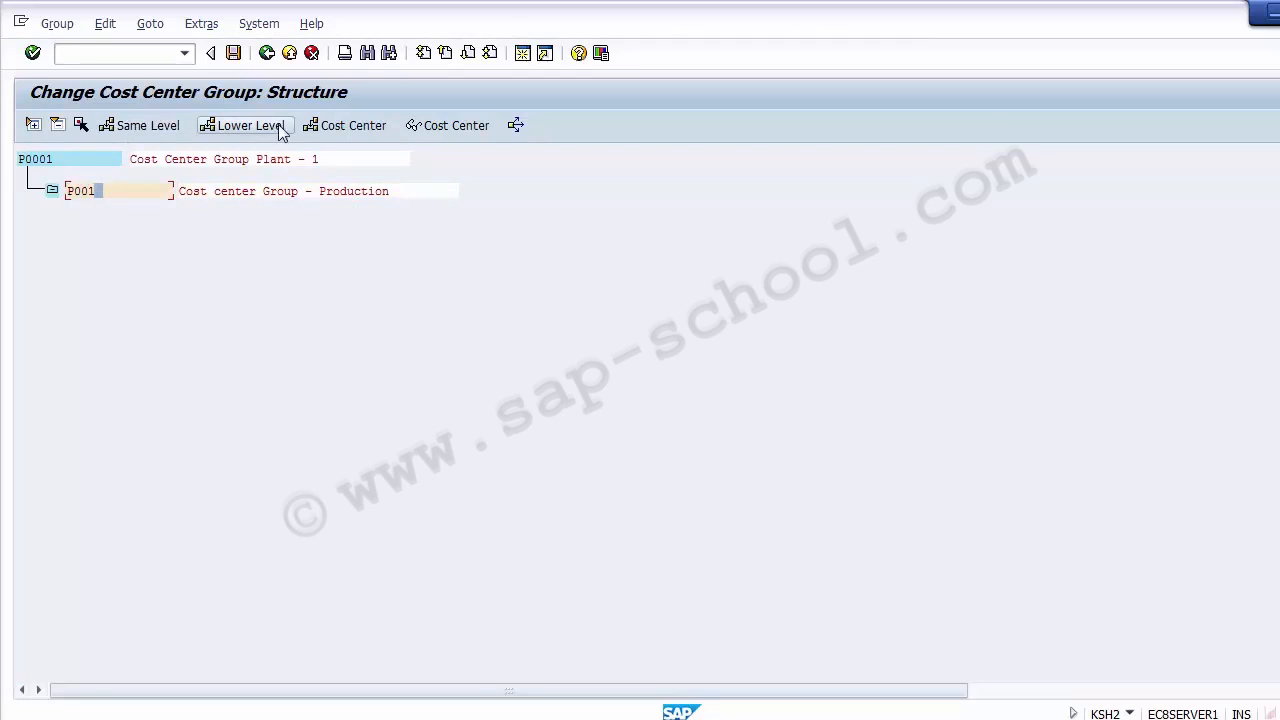
{"action": "left_click", "coordinate": [341, 126]}
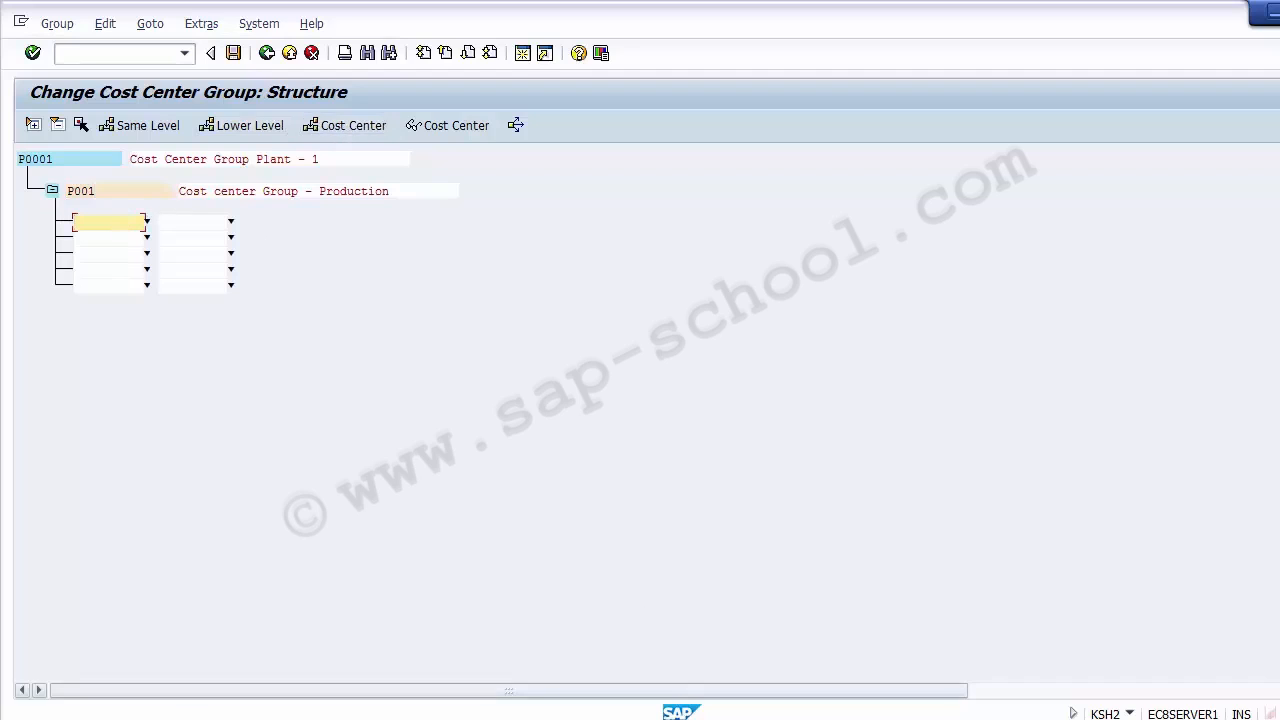
{"action": "key", "text": "alt+Tab"}
{"action": "left_click", "coordinate": [160, 360]}
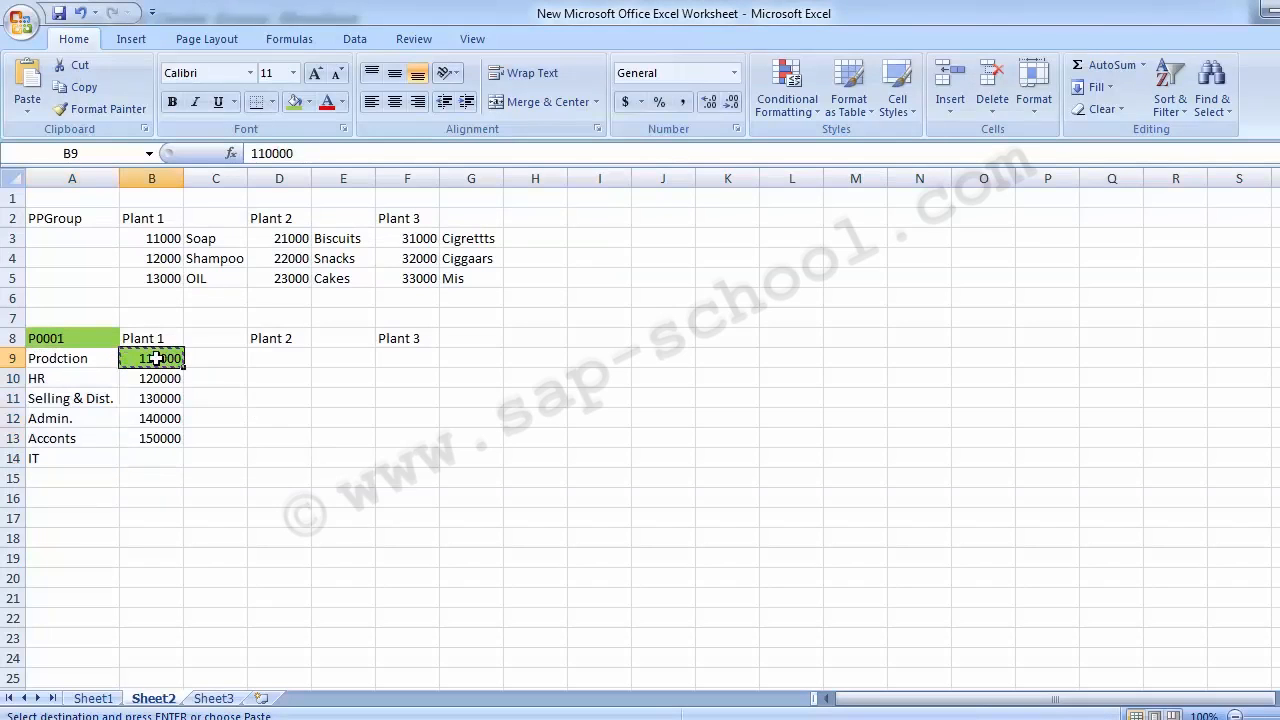
{"action": "key", "text": "alt+Tab"}
{"action": "type", "text": "110000"}
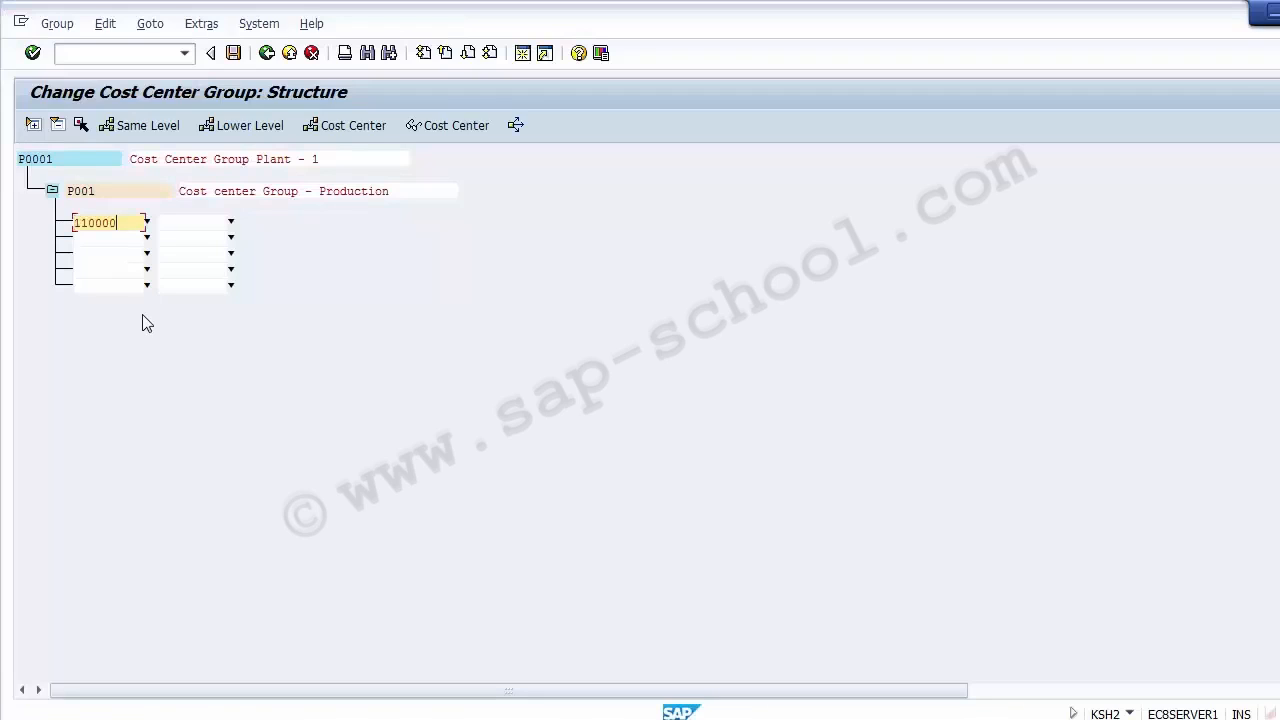
{"action": "key", "text": "Return"}
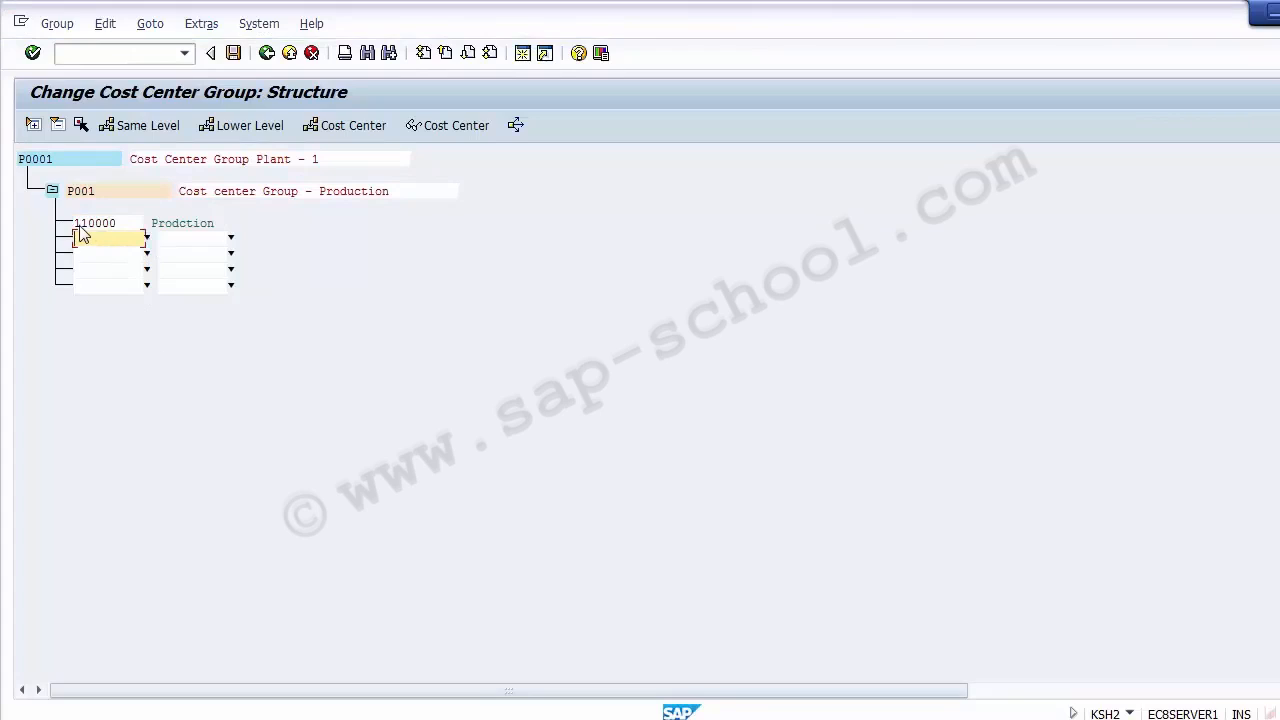
{"action": "left_click", "coordinate": [174, 228]}
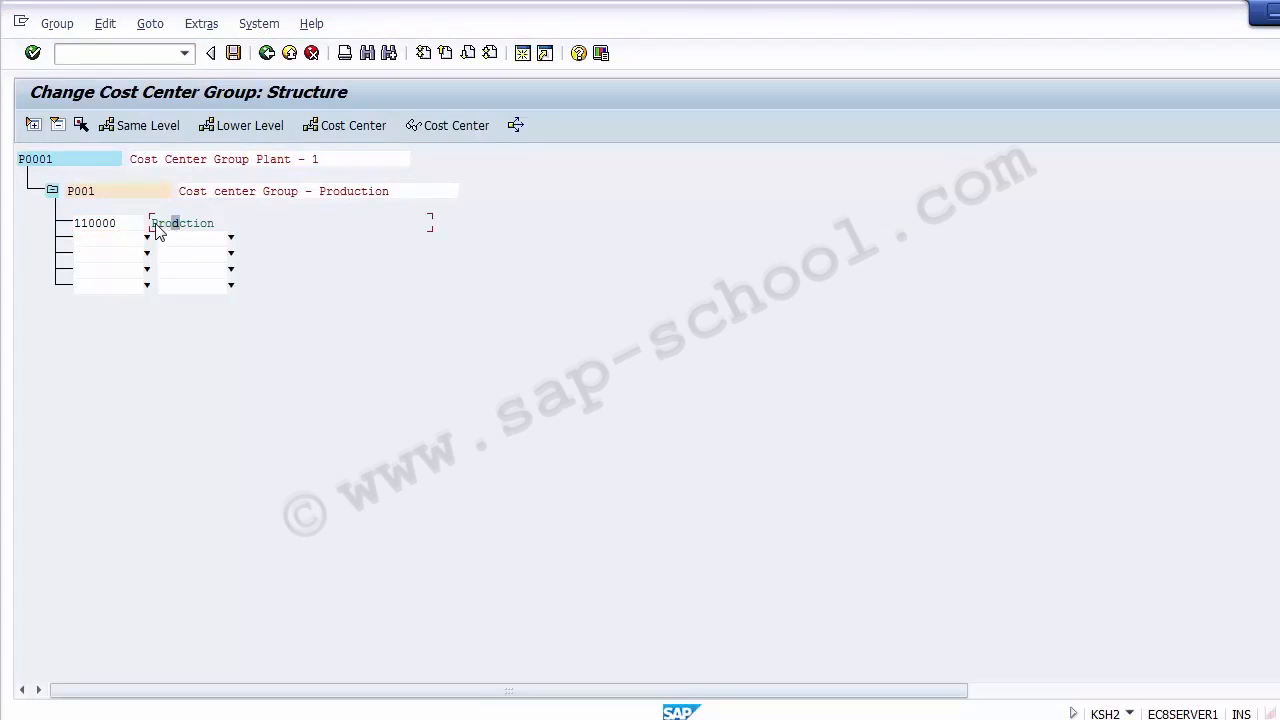
{"action": "left_click", "coordinate": [288, 194]}
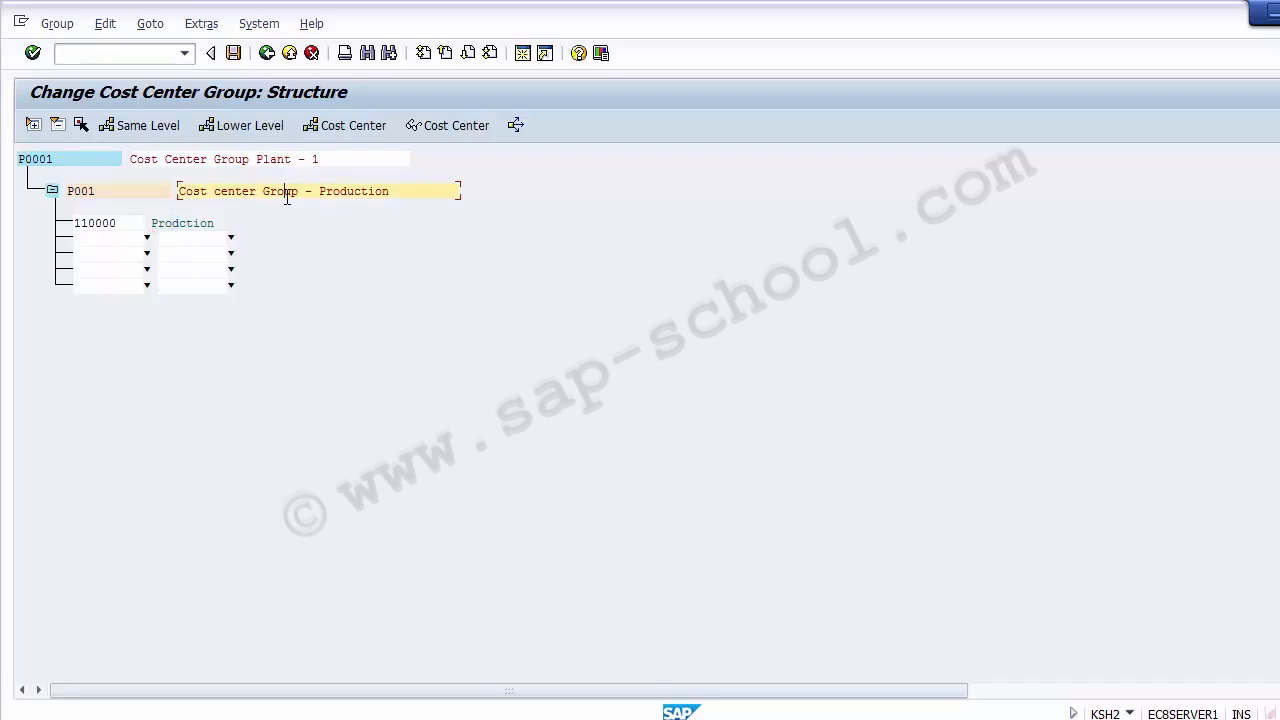
{"action": "left_click", "coordinate": [107, 226]}
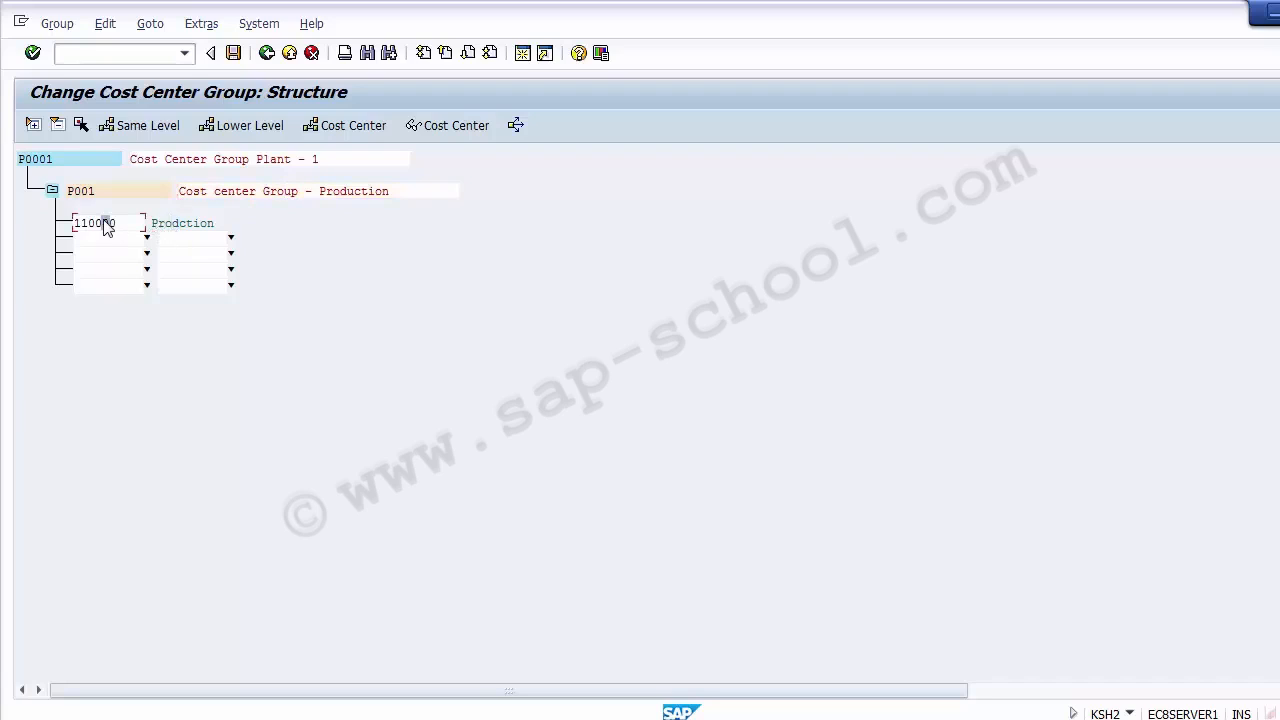
{"action": "left_click", "coordinate": [344, 192]}
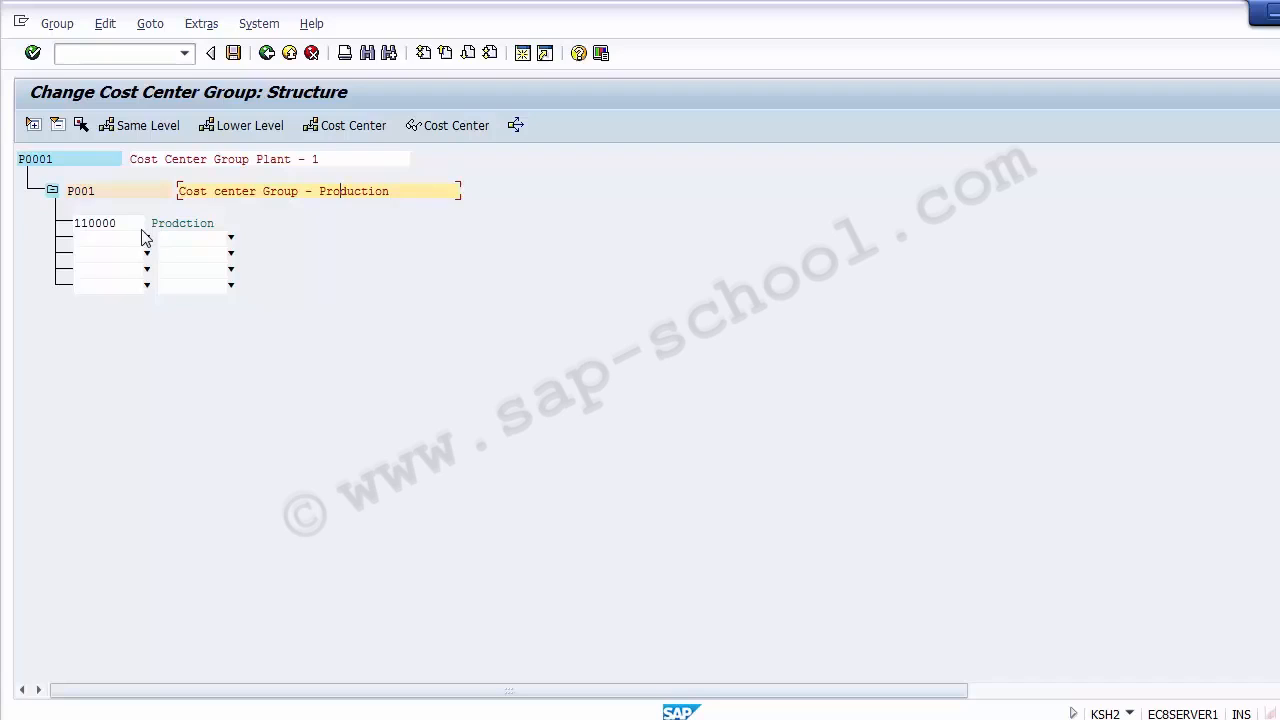
- Insert lower-level group P002 under P0001 and check the second department, HR, in the Excel worksheet
{"action": "left_click", "coordinate": [34, 162]}
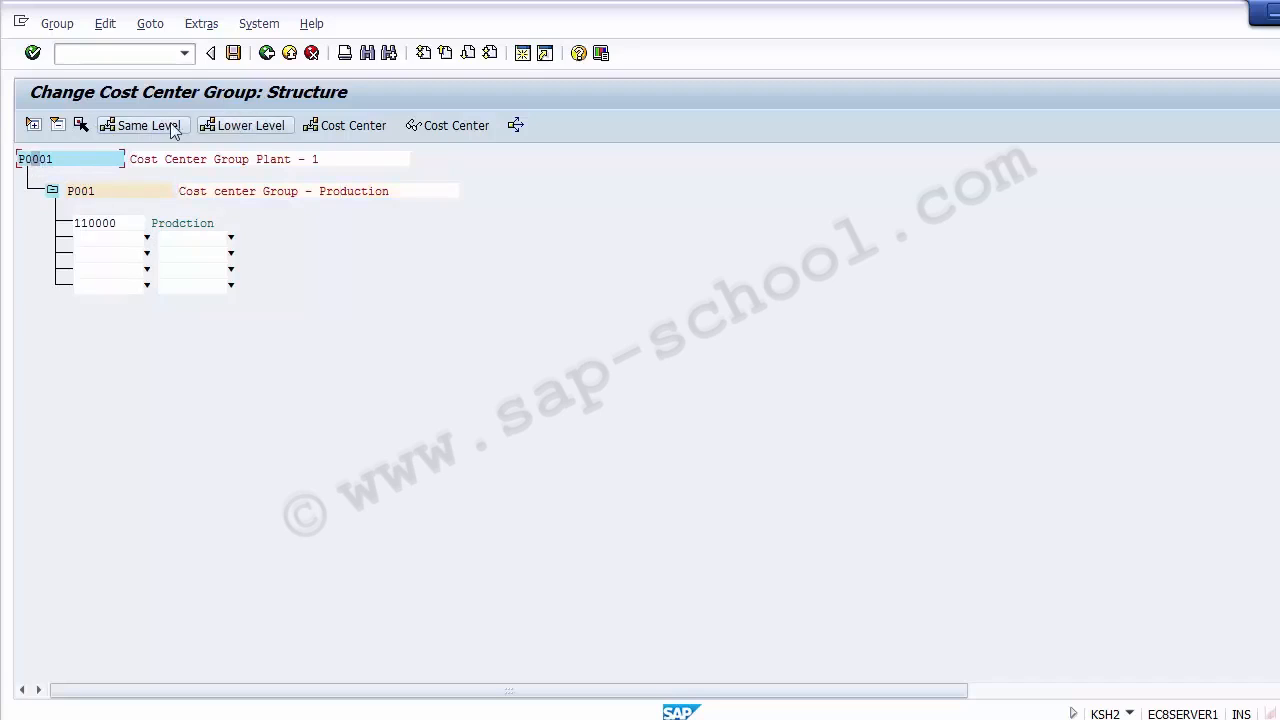
{"action": "left_click", "coordinate": [231, 127]}
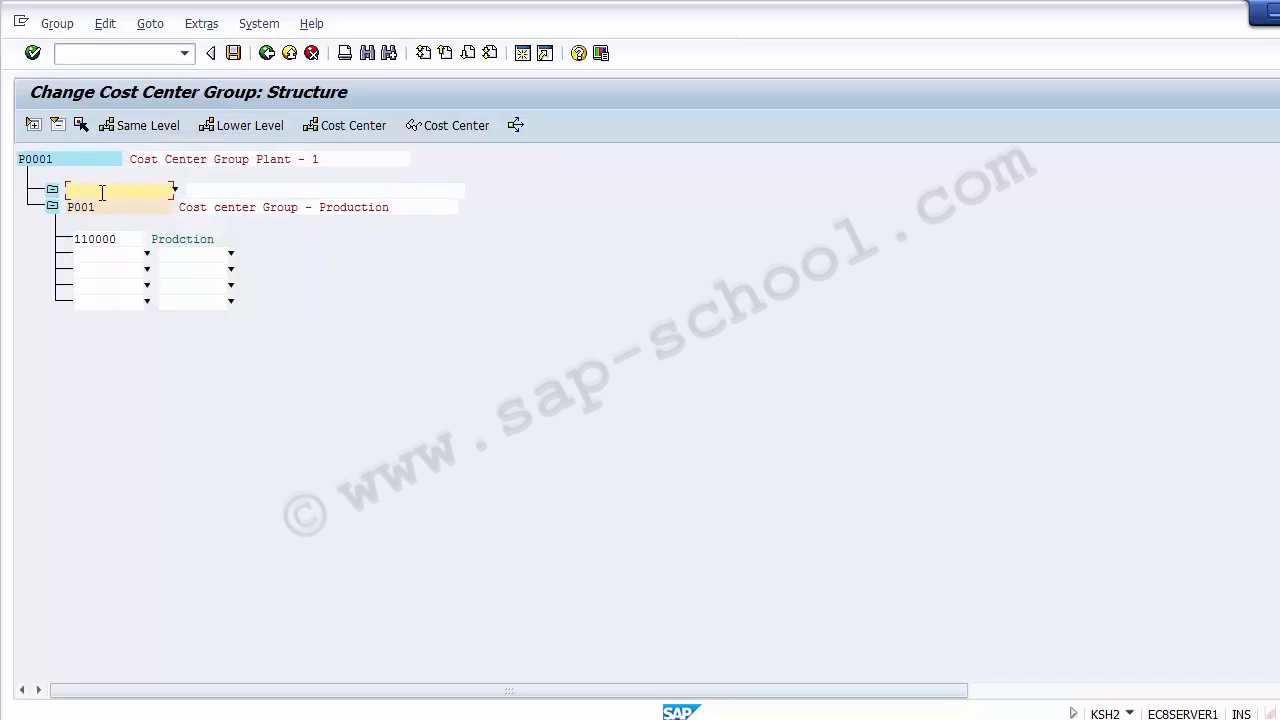
{"action": "type", "text": "P002"}
{"action": "left_click", "coordinate": [211, 192]}
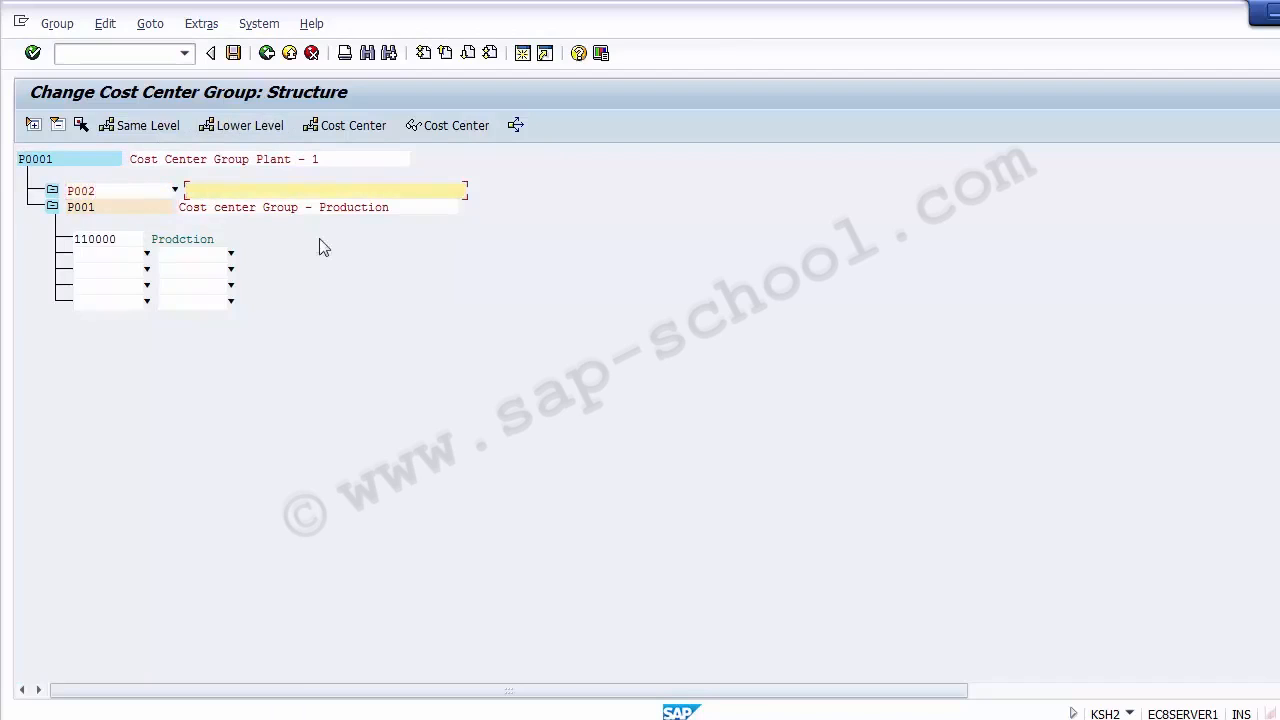
{"action": "key", "text": "alt+Tab"}
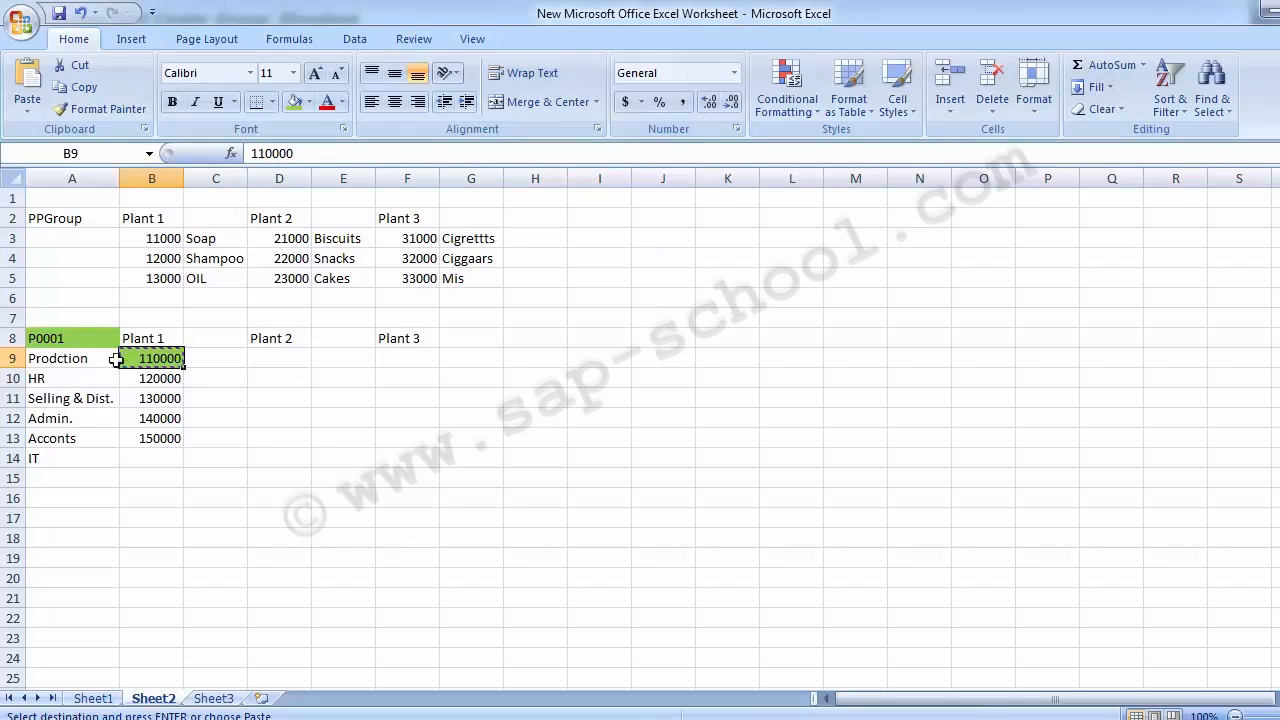
{"action": "left_click", "coordinate": [40, 377]}
{"action": "key", "text": "alt+Tab"}
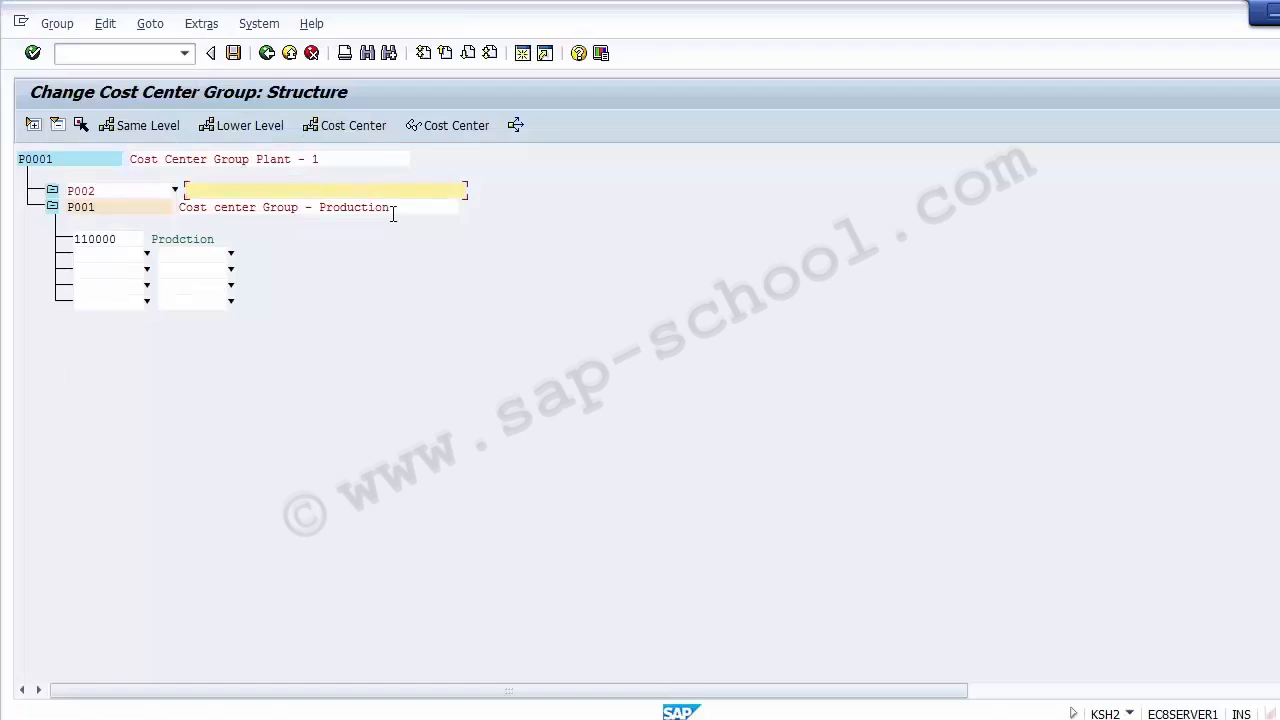
- Copy the P001 description to group P002, change it to "Cost center Group - HR", and select P002
{"action": "left_click_drag", "start_coordinate": [392, 212], "coordinate": [165, 213]}
{"action": "key", "text": "ctrl+c"}
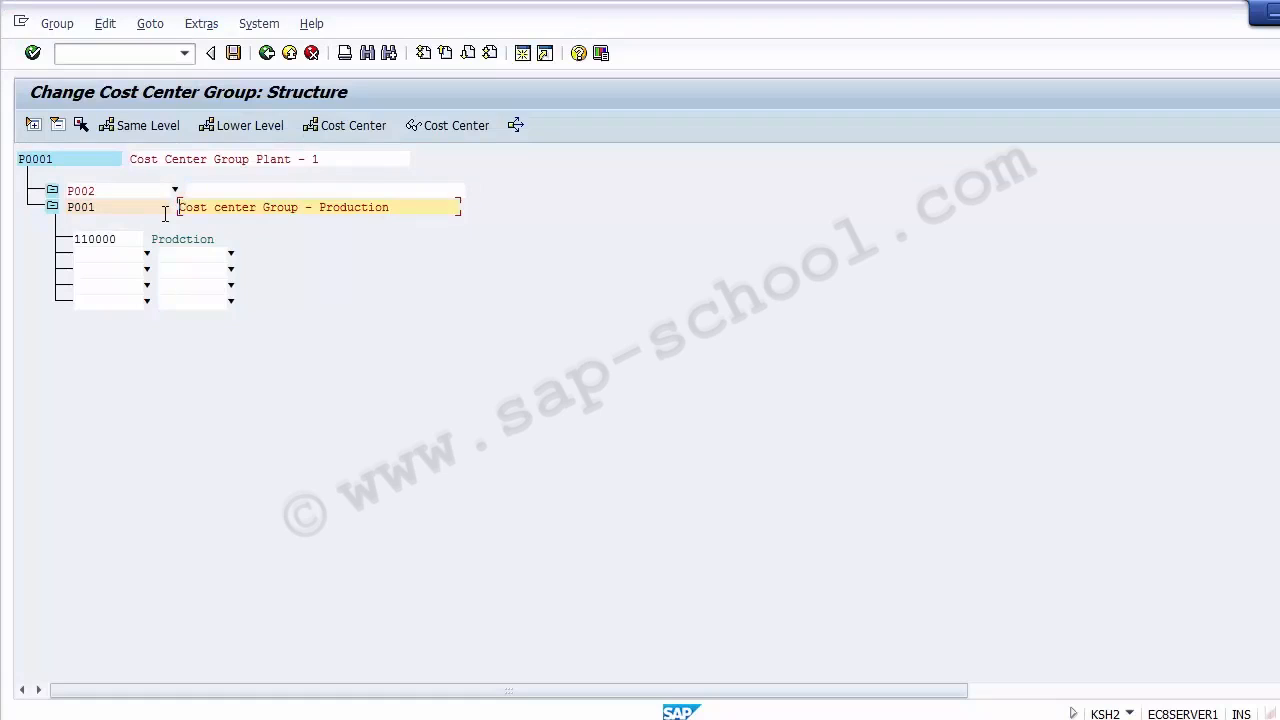
{"action": "left_click", "coordinate": [217, 188]}
{"action": "key", "text": "ctrl+v"}
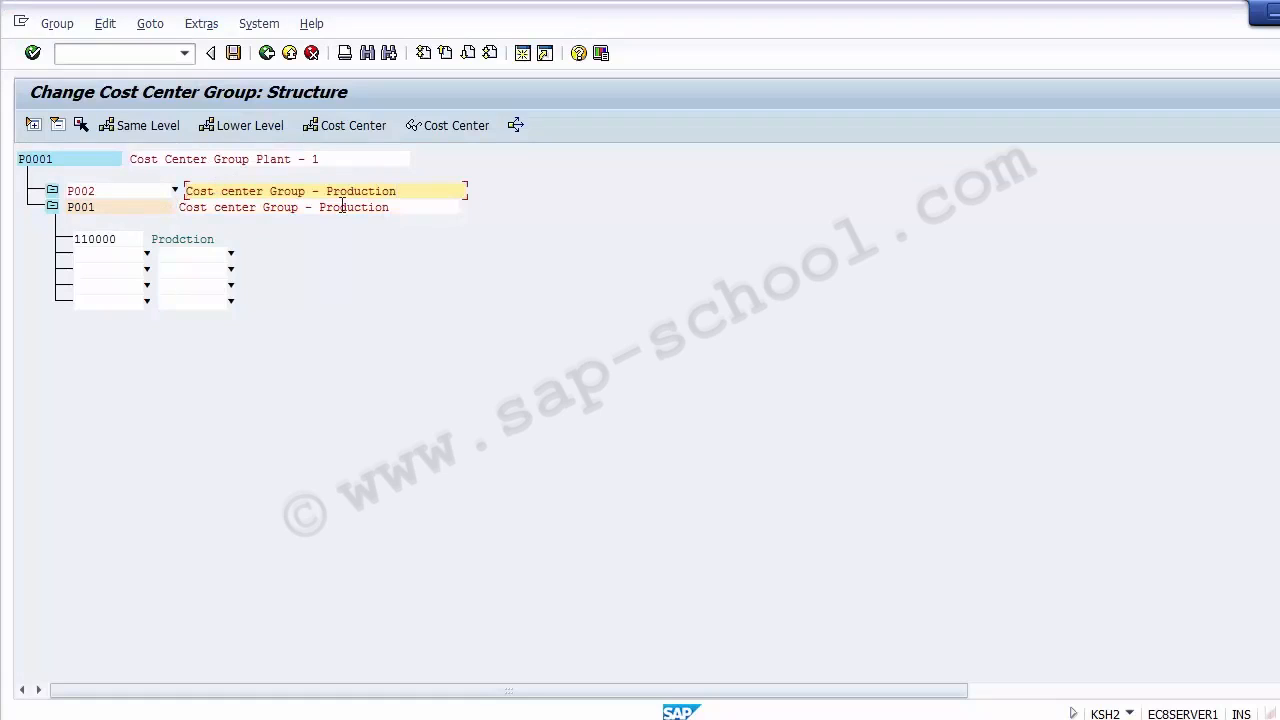
{"action": "key", "text": "BackSpace"}
{"action": "key", "text": "BackSpace"}
{"action": "key", "text": "BackSpace"}
{"action": "key", "text": "BackSpace"}
{"action": "key", "text": "BackSpace"}
{"action": "key", "text": "BackSpace"}
{"action": "key", "text": "BackSpace"}
{"action": "key", "text": "BackSpace"}
{"action": "key", "text": "BackSpace"}
{"action": "key", "text": "BackSpace"}
{"action": "type", "text": "HR"}
{"action": "left_click", "coordinate": [282, 172]}
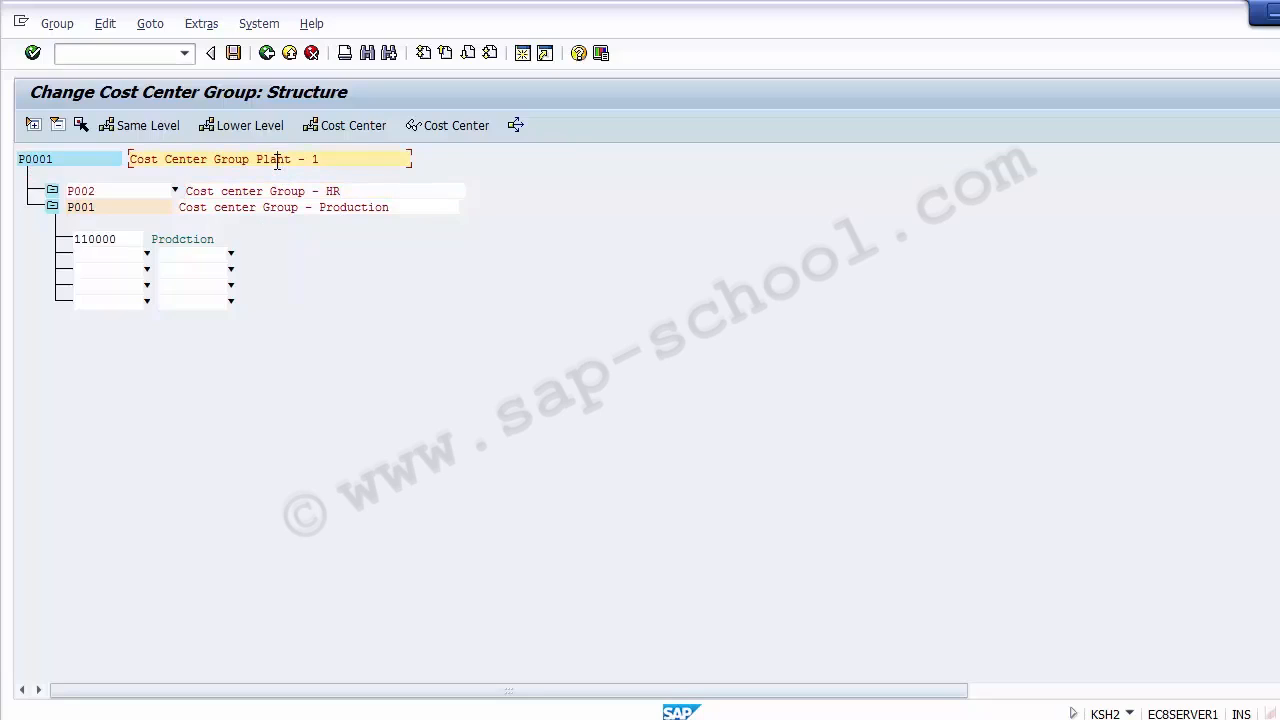
{"action": "key", "text": "Return"}
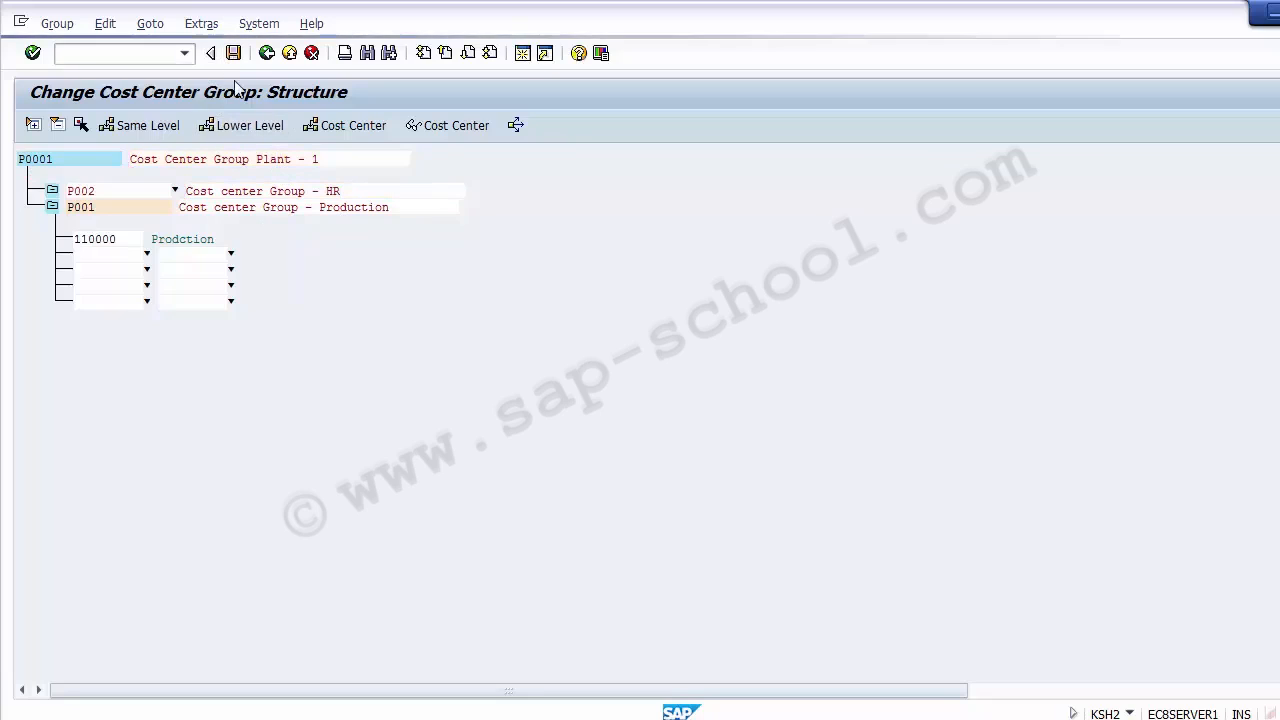
{"action": "left_click", "coordinate": [82, 196]}
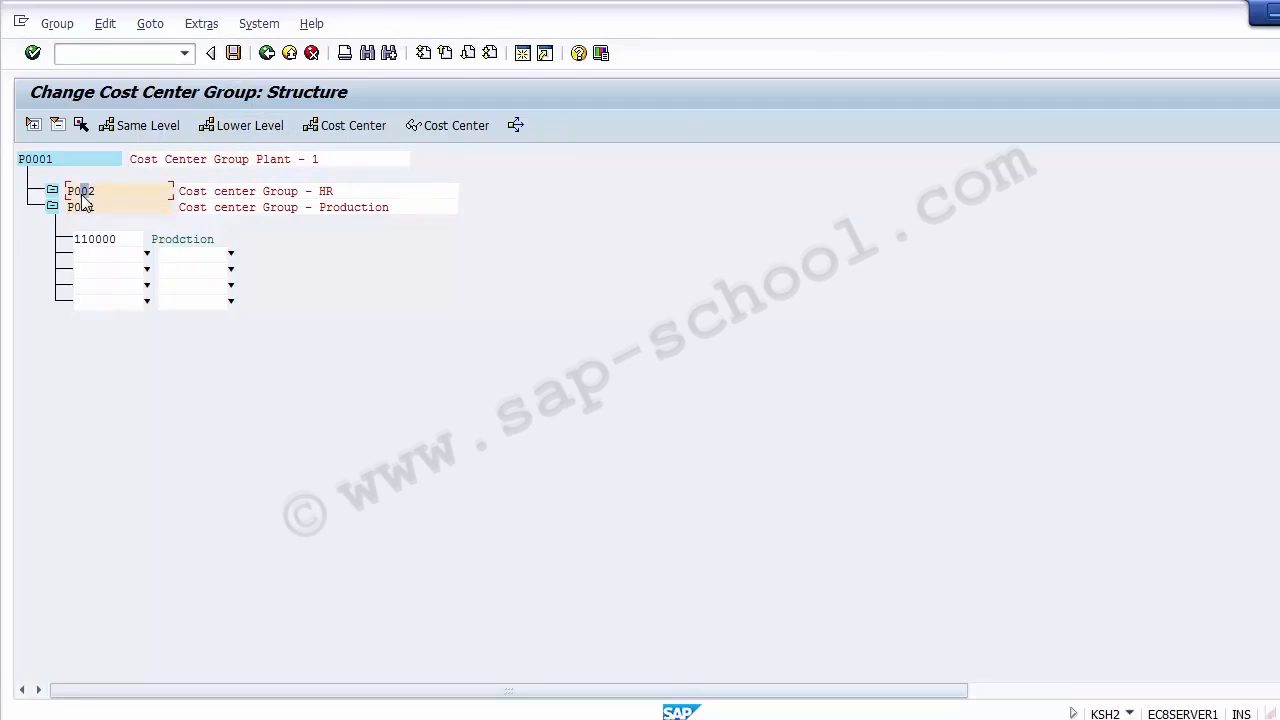
- Save the cost center group structure of P0001 with subgroups P001 and P002 and return to the IMG structure
{"action": "left_click", "coordinate": [275, 160]}
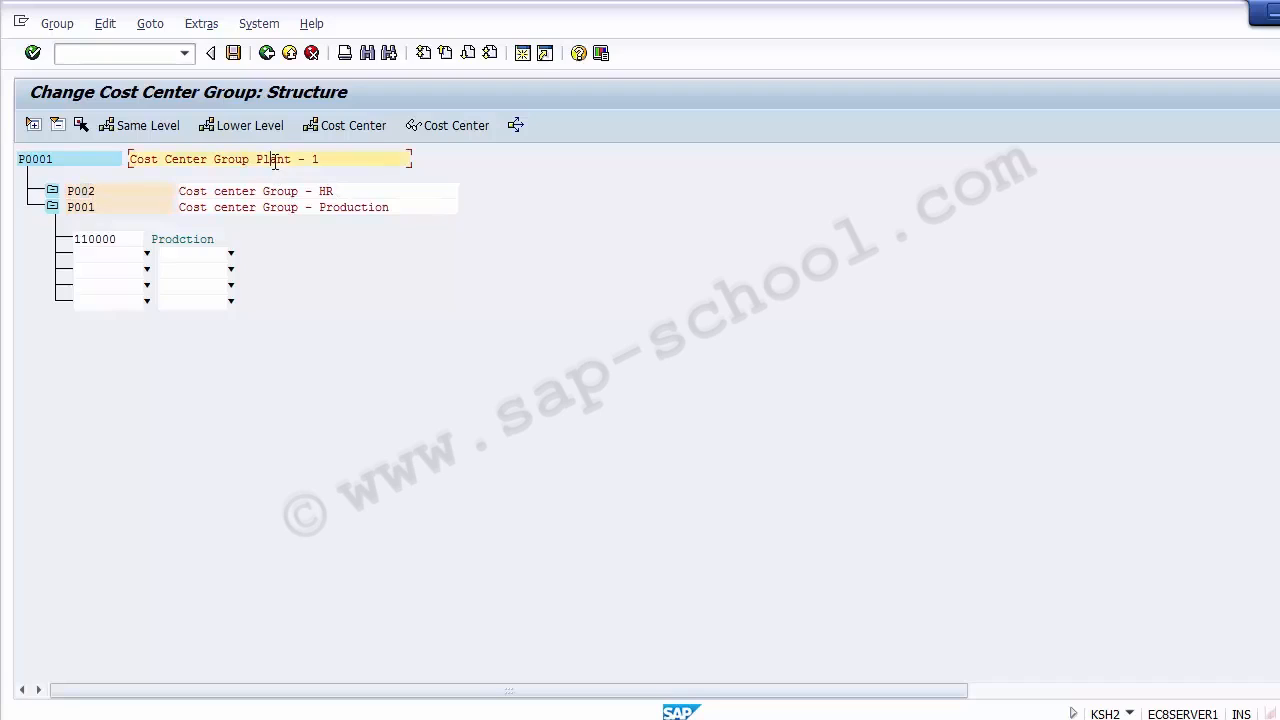
{"action": "left_click", "coordinate": [325, 190]}
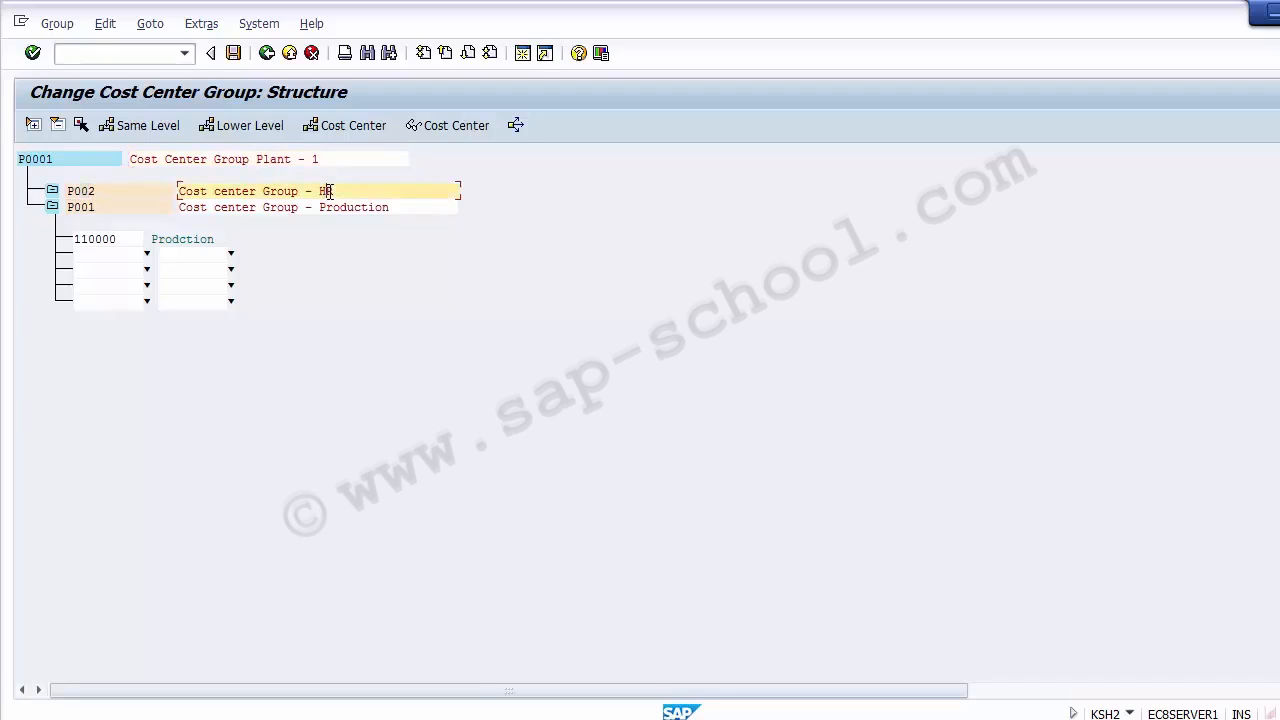
{"action": "left_click", "coordinate": [142, 196]}
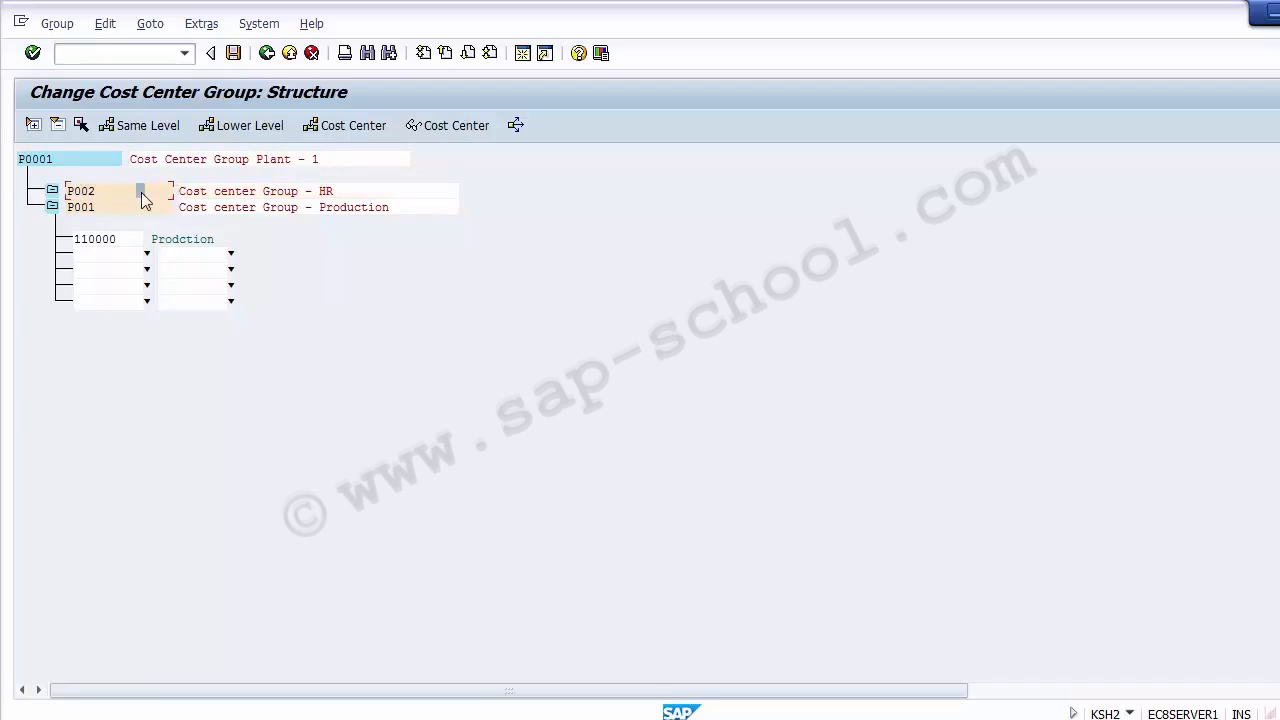
{"action": "left_click", "coordinate": [78, 191]}
{"action": "left_click", "coordinate": [231, 55]}
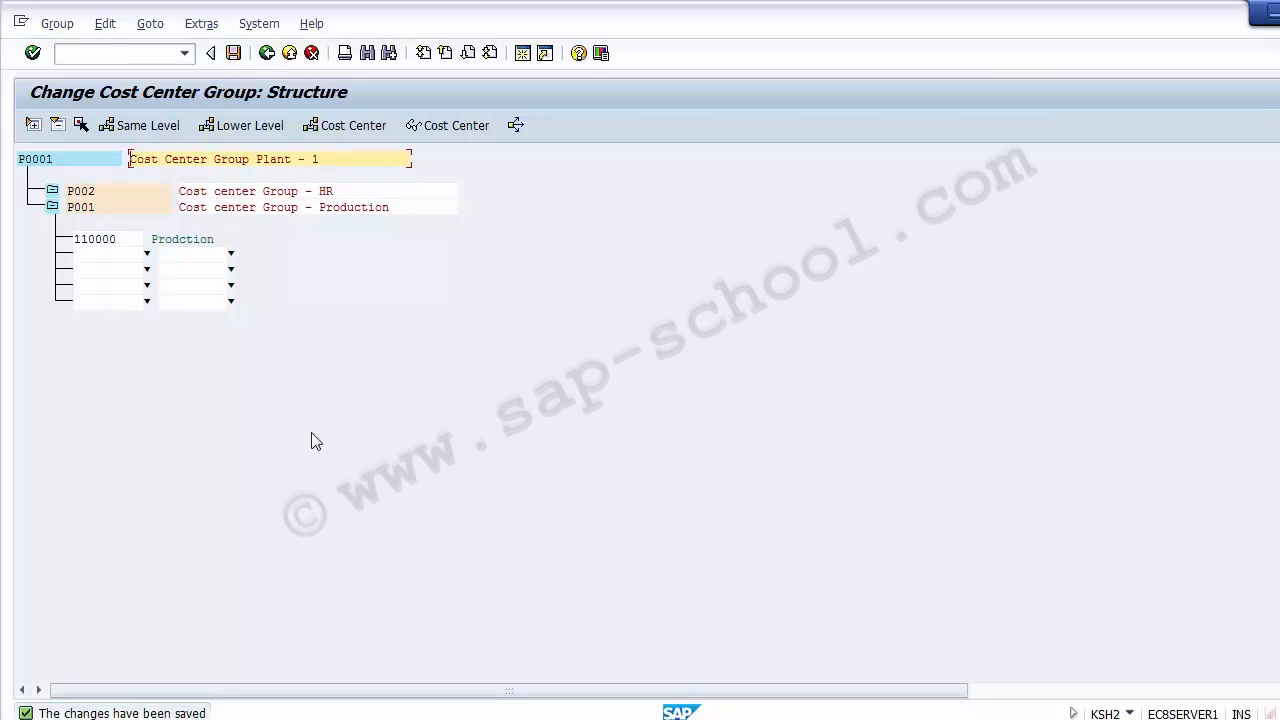
{"action": "left_click", "coordinate": [266, 53]}
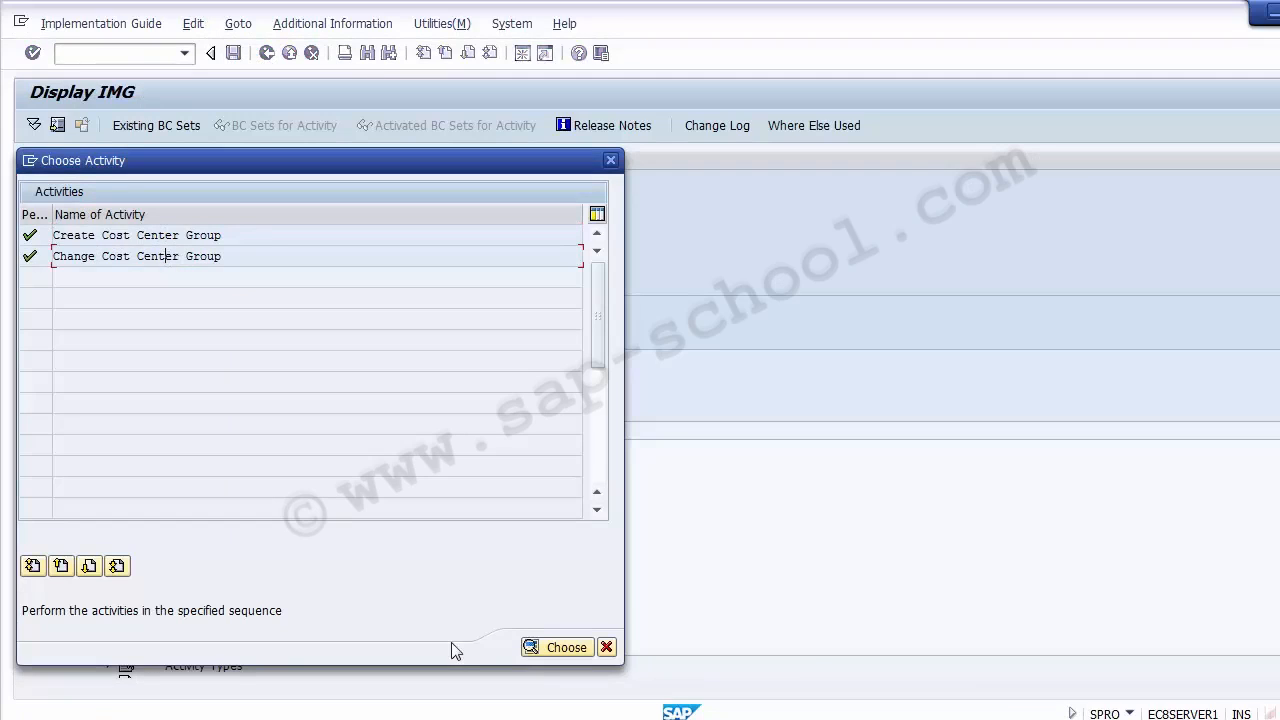
{"action": "left_click", "coordinate": [606, 647]}
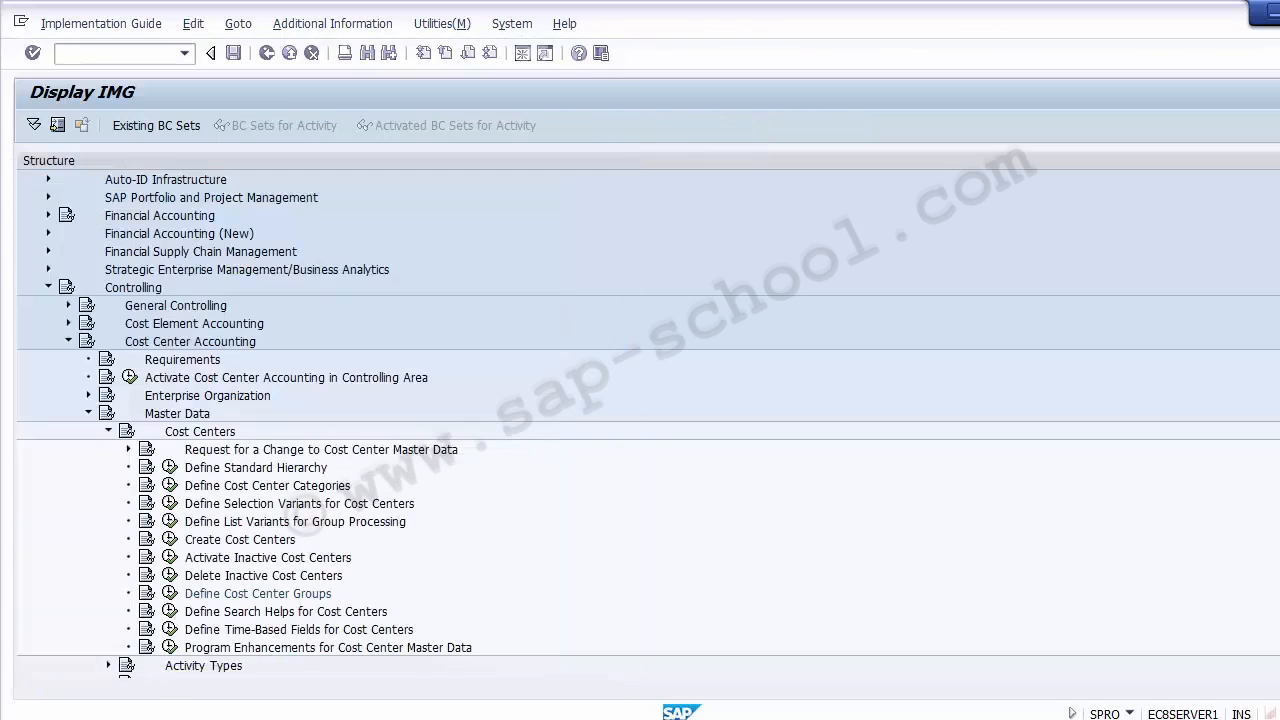
- Switch to the SAP - CO presentation in PowerPoint and find the Standard Hierarchy slide with its transaction codes
{"action": "mouse_move", "coordinate": [585, 719]}
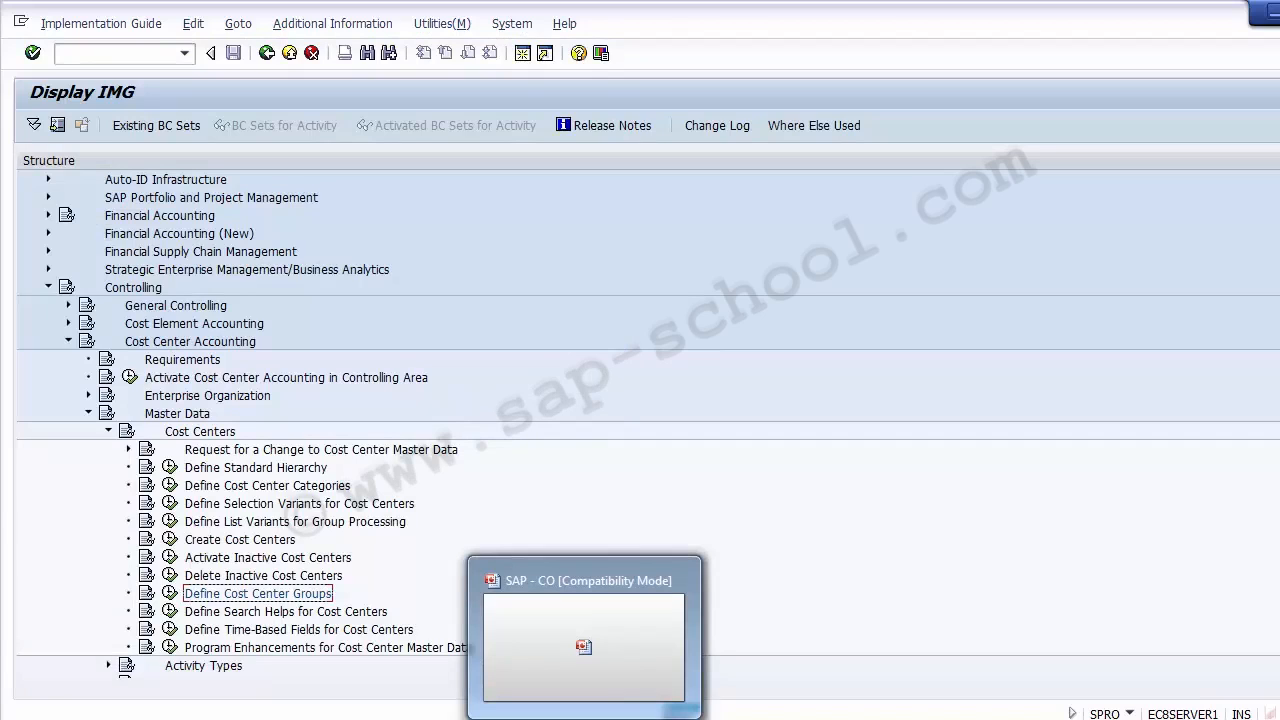
{"action": "left_click", "coordinate": [585, 719]}
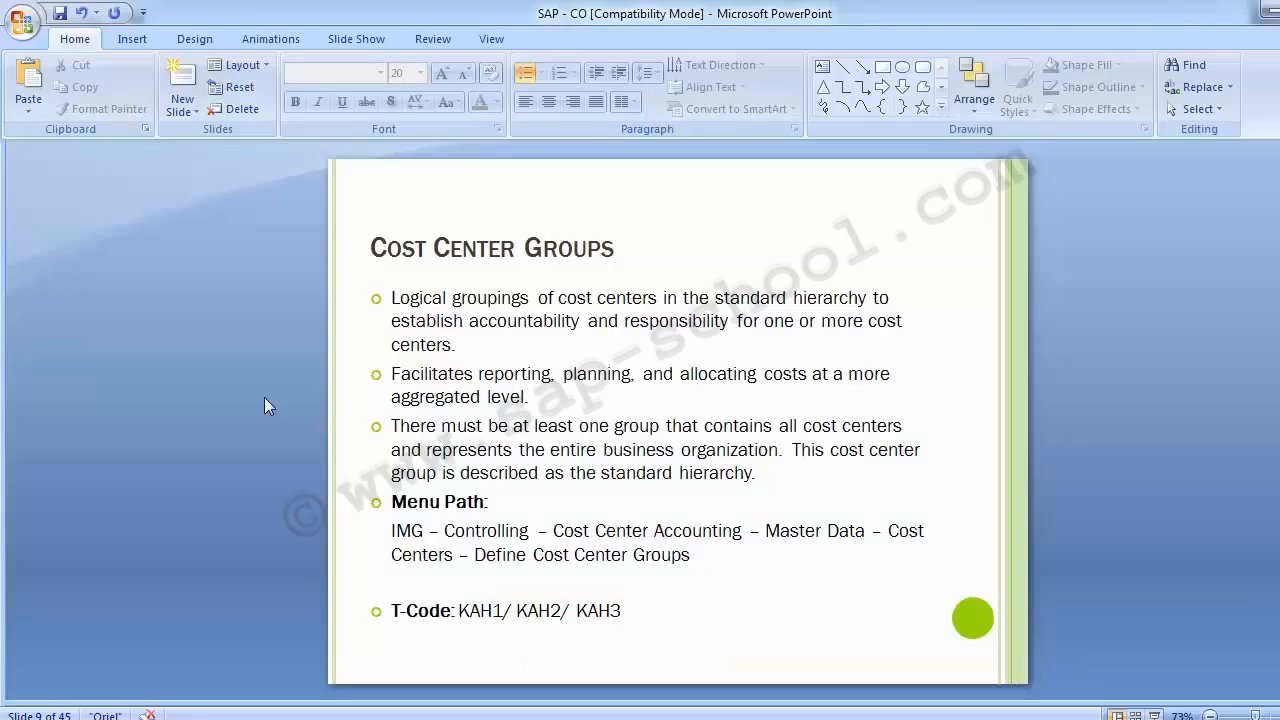
{"action": "scroll", "coordinate": [265, 399], "scroll_direction": "down", "scroll_amount": 1}
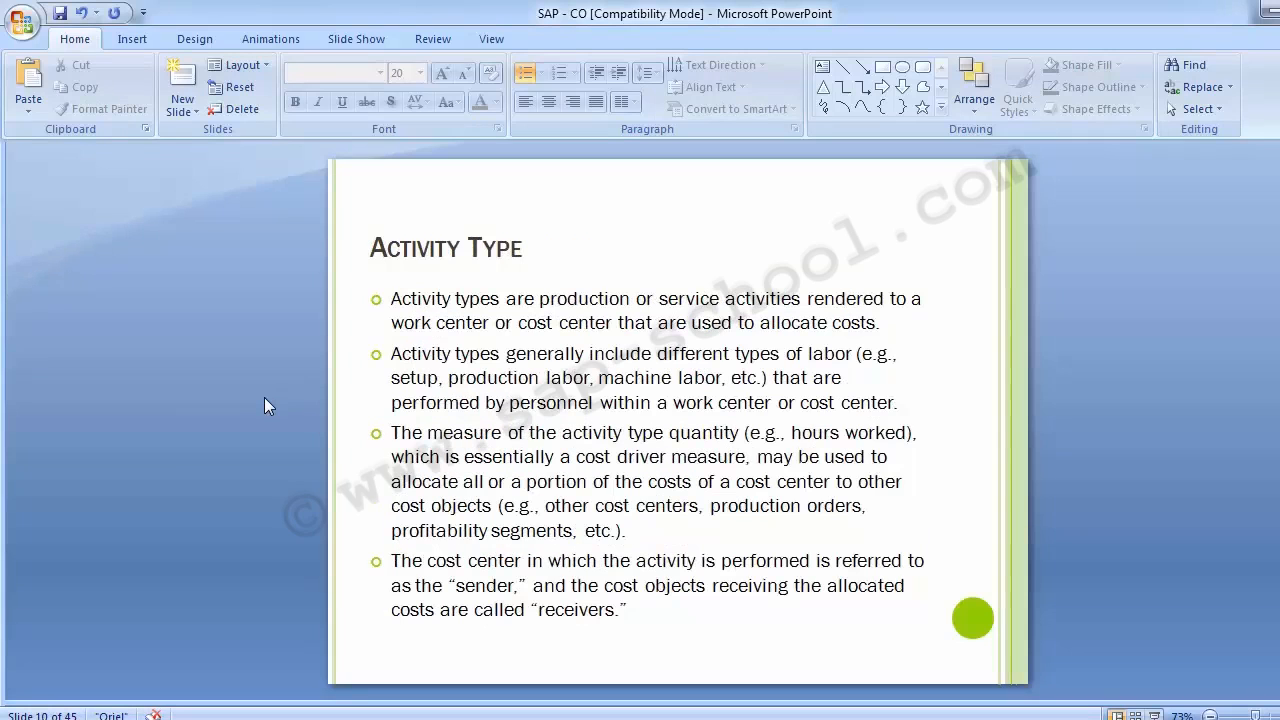
{"action": "scroll", "coordinate": [264, 398], "scroll_direction": "up", "scroll_amount": 1}
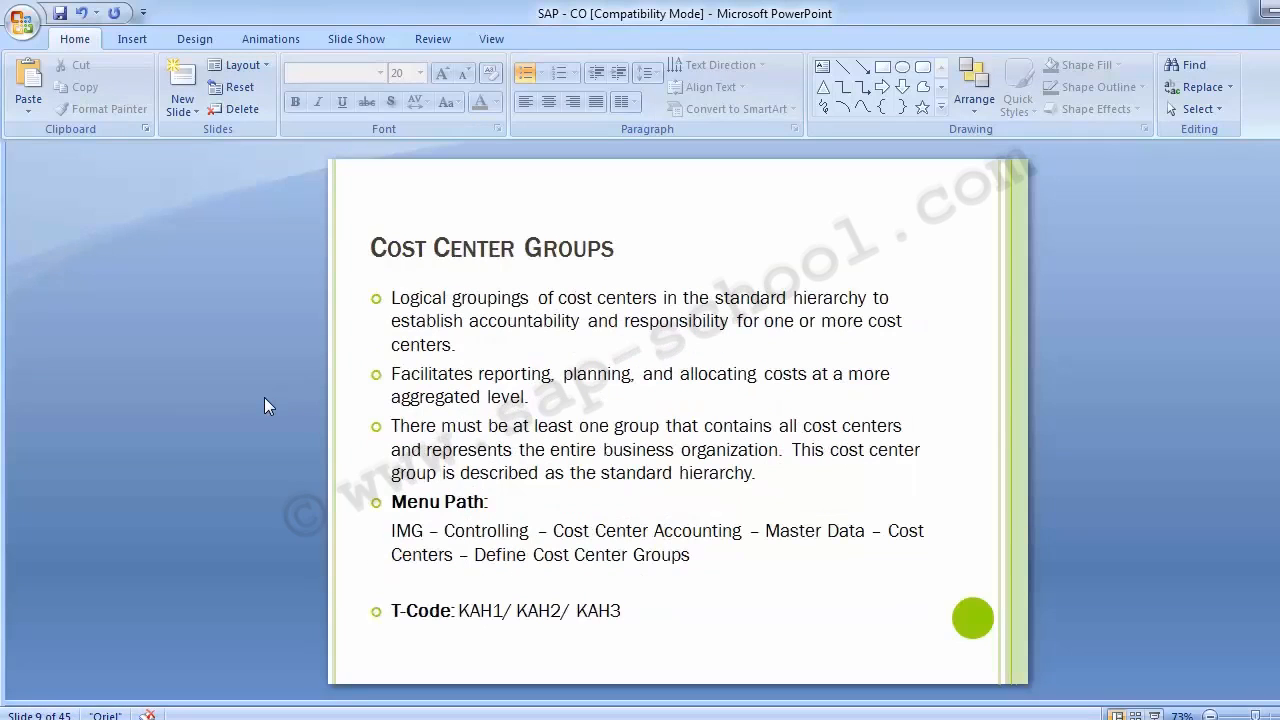
{"action": "scroll", "coordinate": [264, 398], "scroll_direction": "up", "scroll_amount": 3}
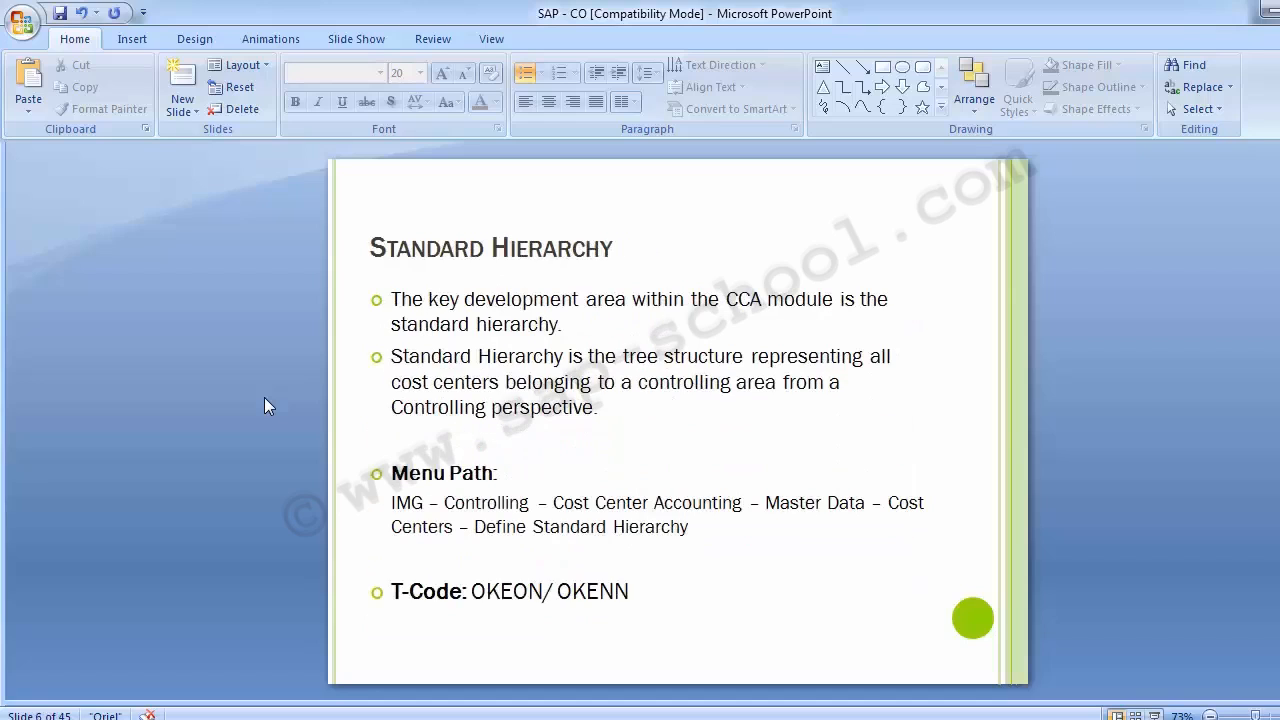
- Copy transaction code OKENN from the Standard Hierarchy slide and try to run it from the SAP Easy Access session
{"action": "left_click_drag", "start_coordinate": [557, 591], "coordinate": [637, 593]}
{"action": "key", "text": "ctrl+c"}
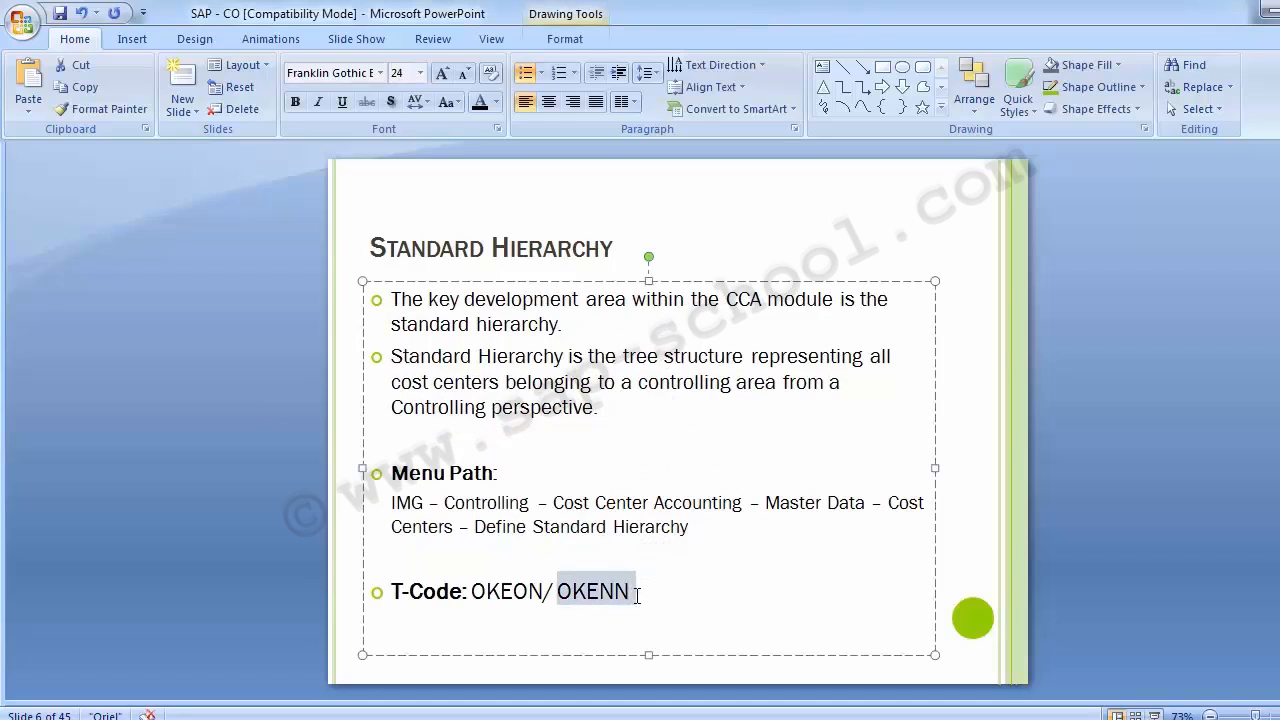
{"action": "key", "text": "alt+Tab"}
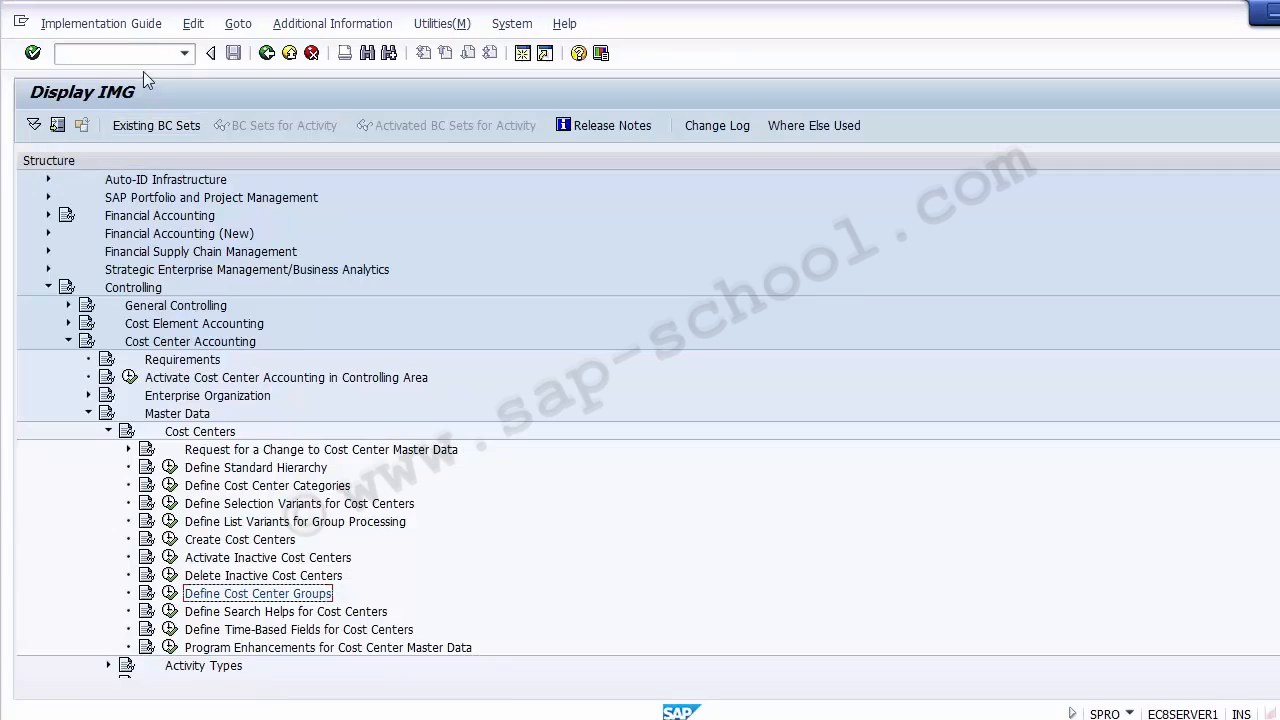
{"action": "mouse_move", "coordinate": [672, 700]}
{"action": "left_click", "coordinate": [680, 660]}
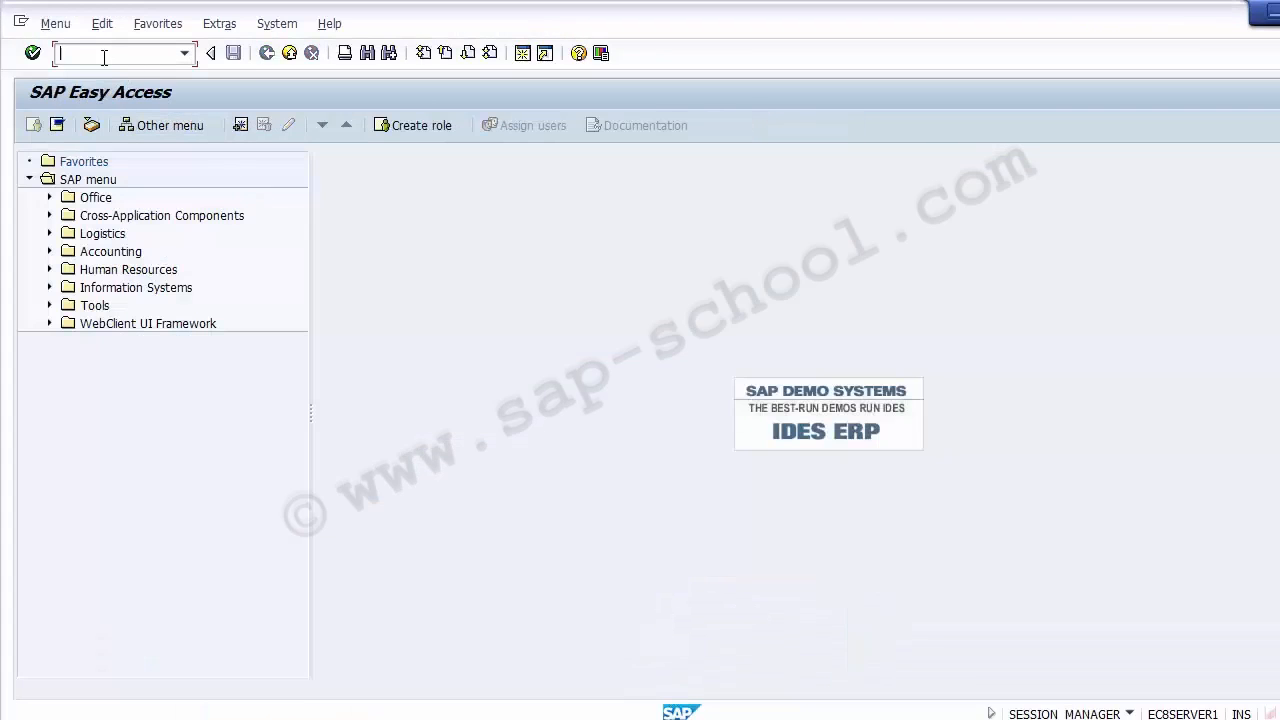
{"action": "key", "text": "ctrl+v"}
{"action": "key", "text": "Return"}
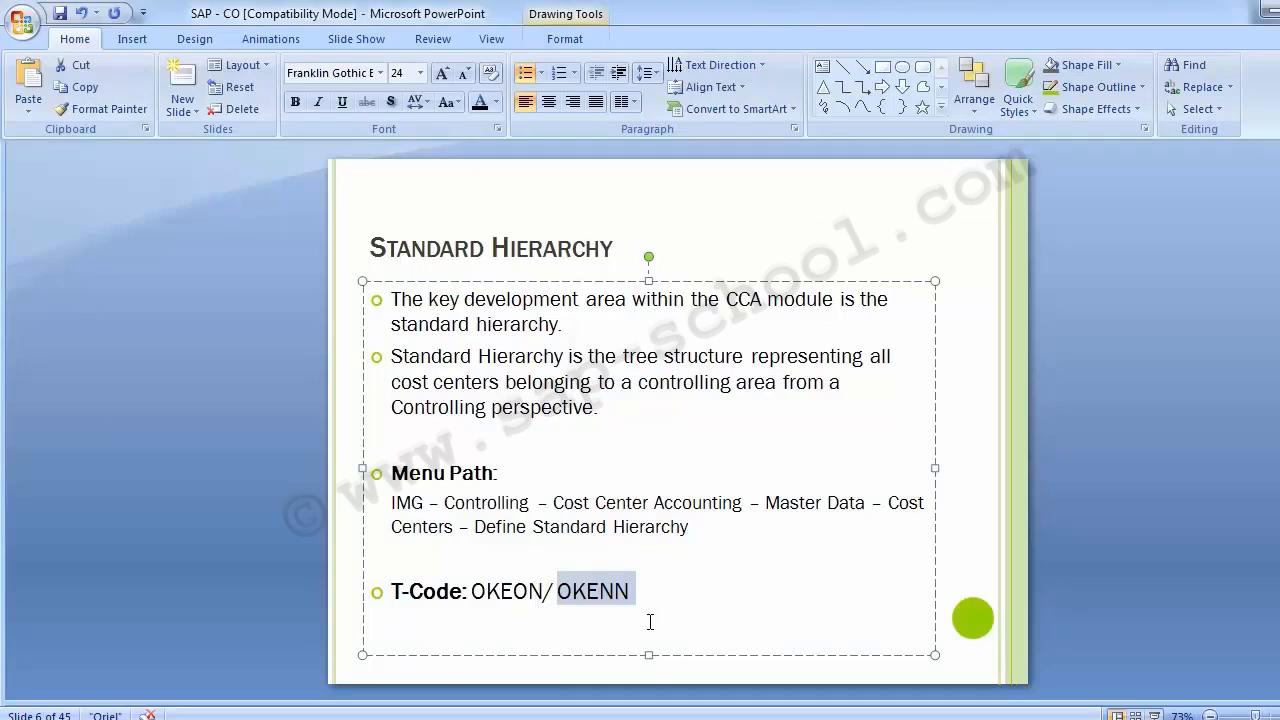
- Remove OKENN and its separator from the slide's T-Code line in PowerPoint, and copy the code OKEON
{"action": "key", "text": "BackSpace"}
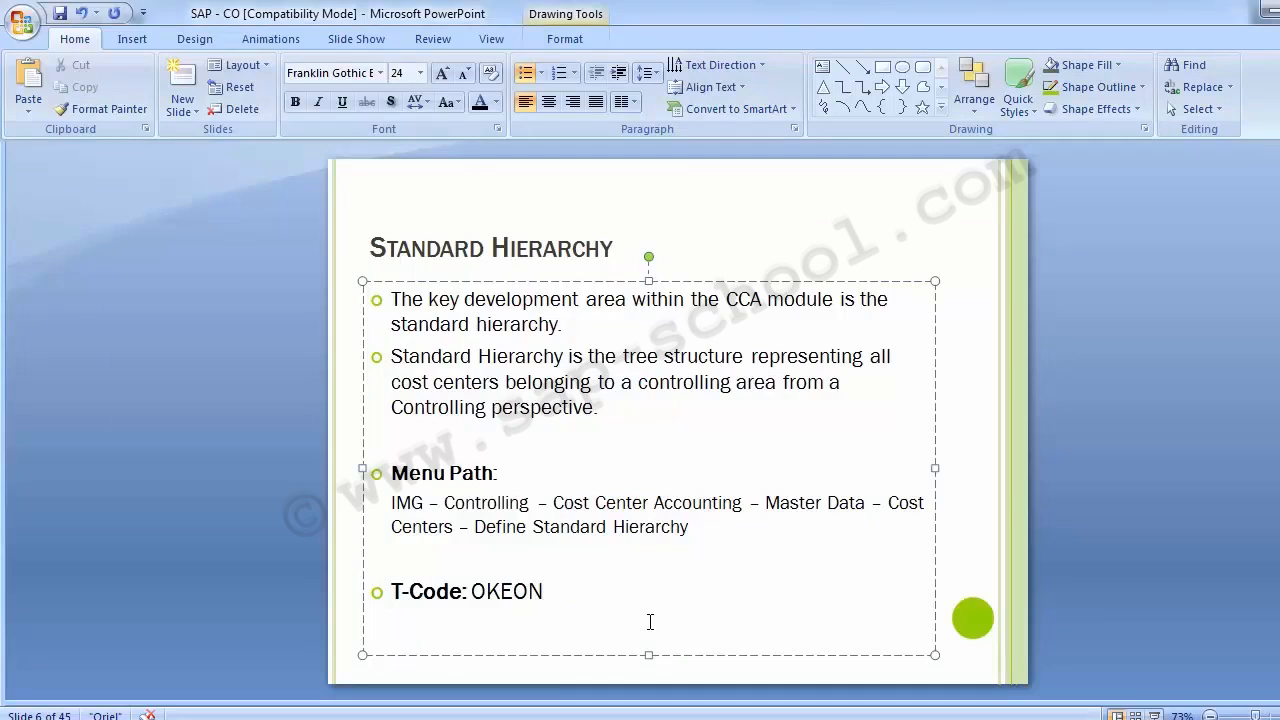
{"action": "key", "text": "shift+Left"}
{"action": "key", "text": "shift+Left"}
{"action": "key", "text": "shift+Left"}
{"action": "key", "text": "shift+Left"}
{"action": "key", "text": "shift+Left"}
{"action": "key", "text": "ctrl+c"}
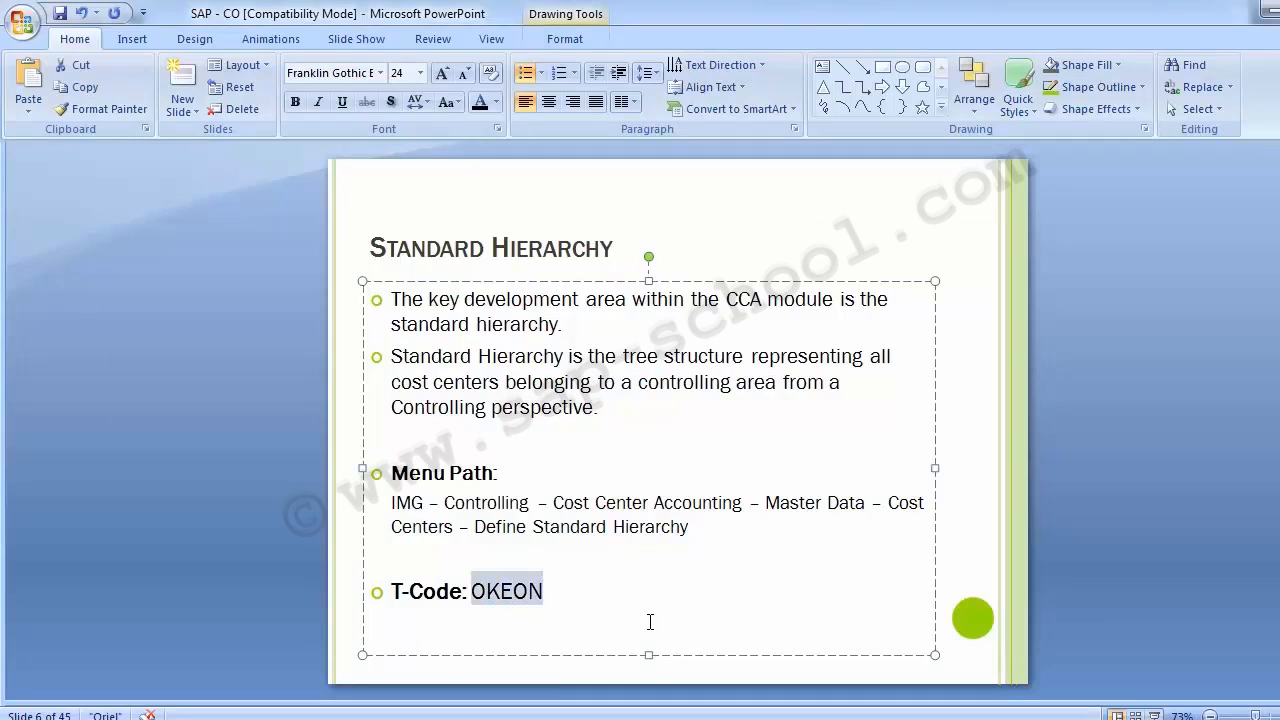
- Switch back to the SAP Easy Access session and run transaction OKEON to change the standard hierarchy
{"action": "key", "text": "alt+Tab"}
{"action": "left_click", "coordinate": [145, 54]}
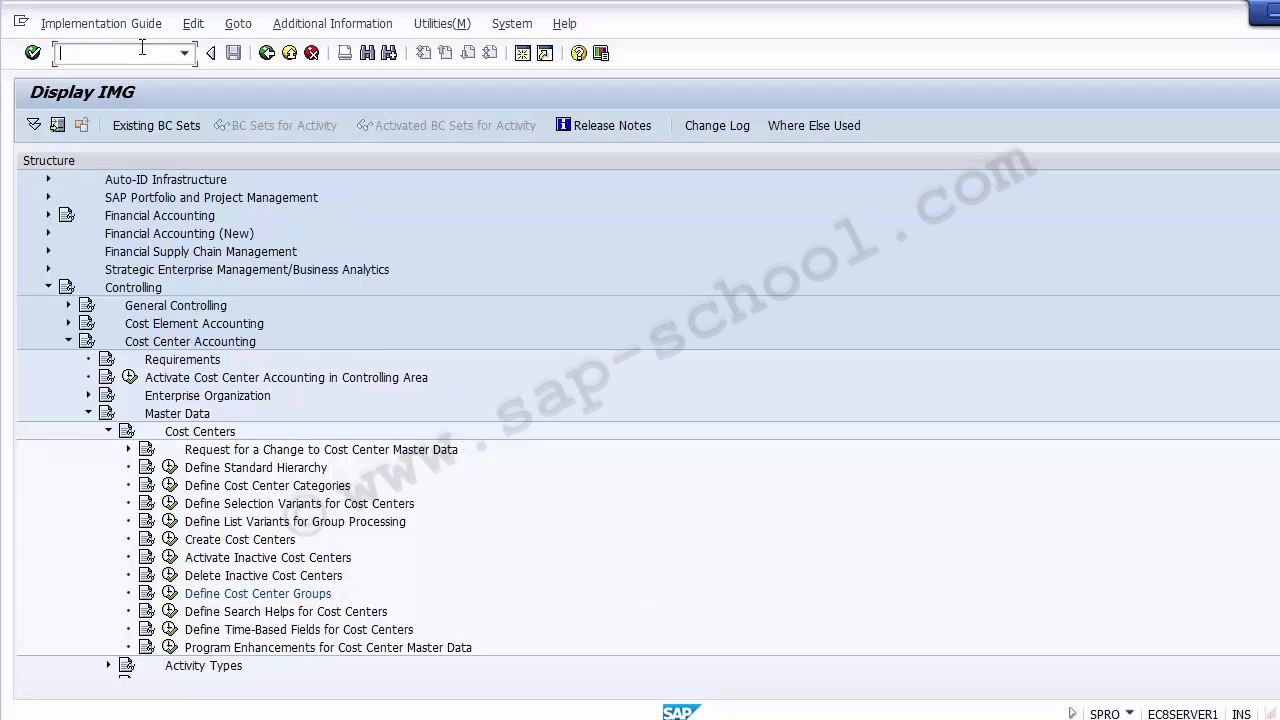
{"action": "mouse_move", "coordinate": [634, 694]}
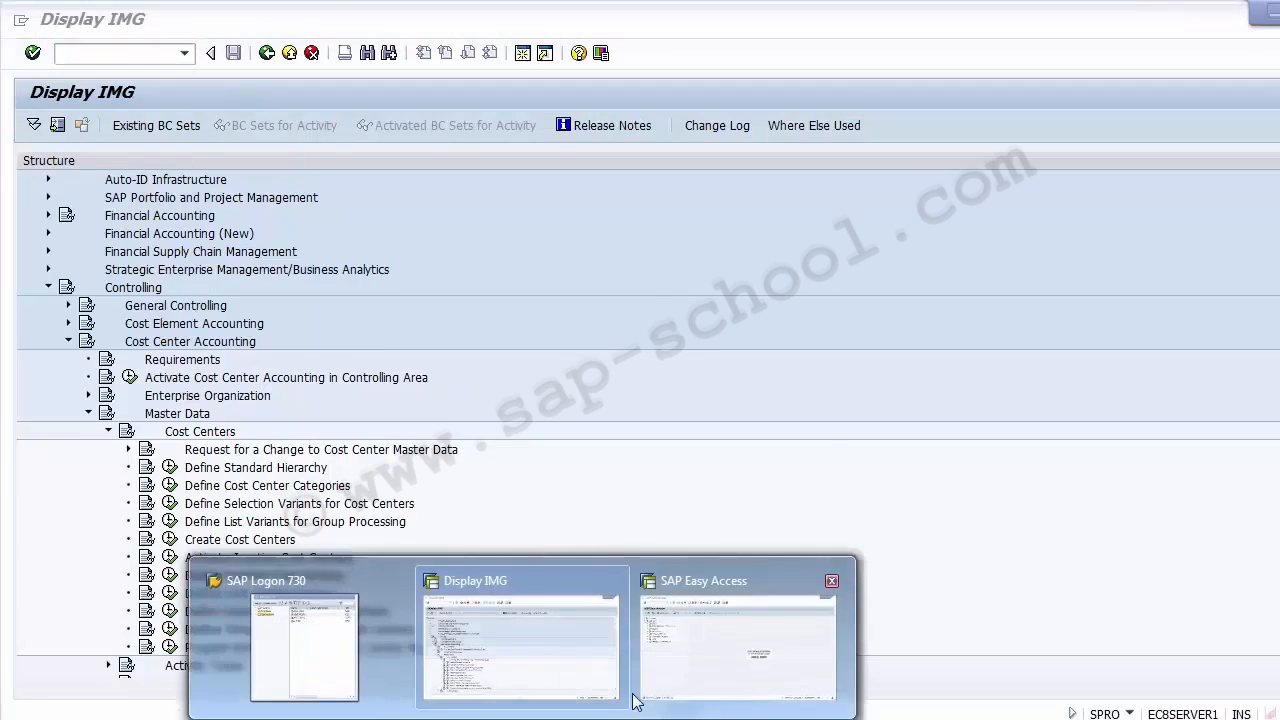
{"action": "left_click", "coordinate": [700, 625]}
{"action": "key", "text": "ctrl+v"}
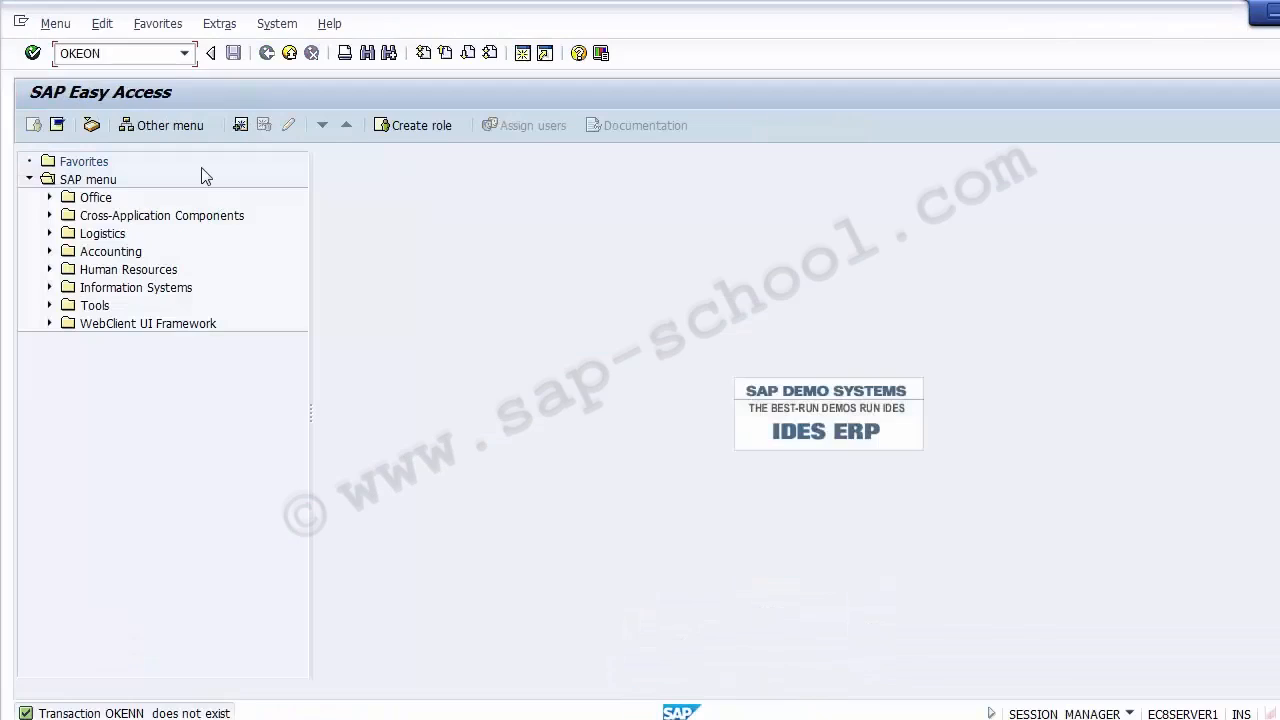
{"action": "key", "text": "Return"}
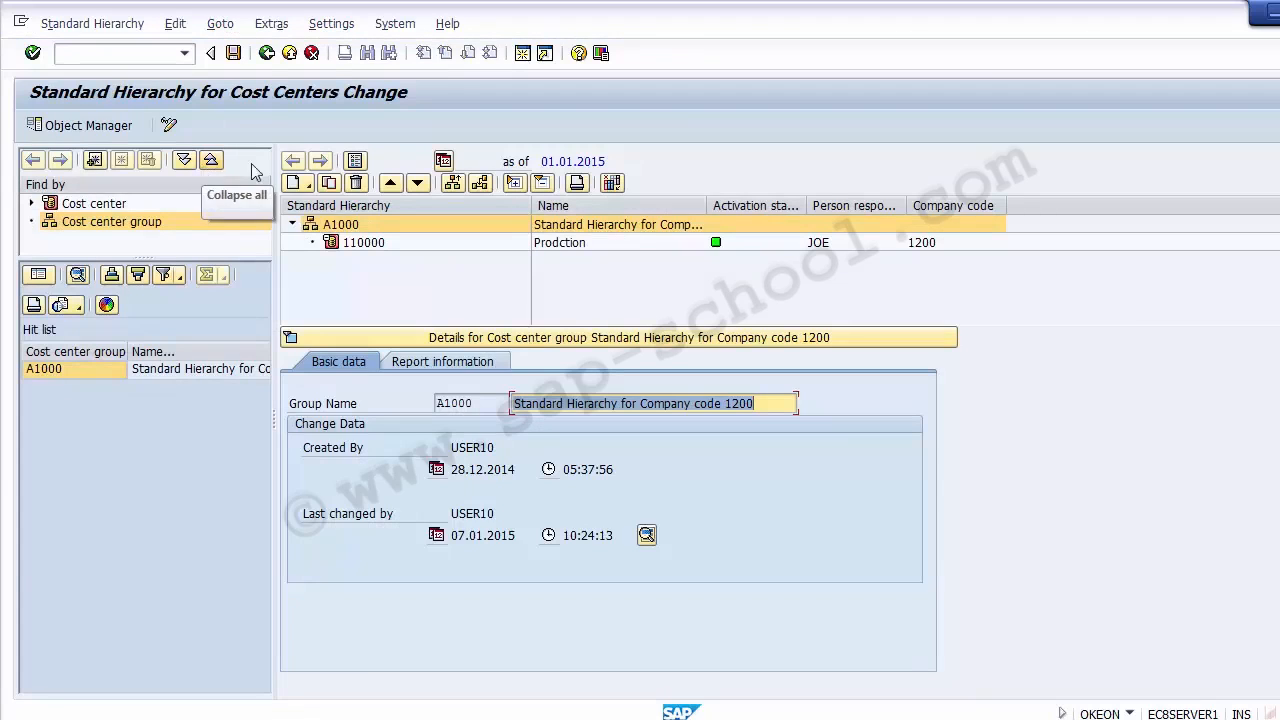
- Examine group A1000 and cost center 110000 in the standard hierarchy, and view the cost center group search without running it
{"action": "left_click", "coordinate": [652, 222]}
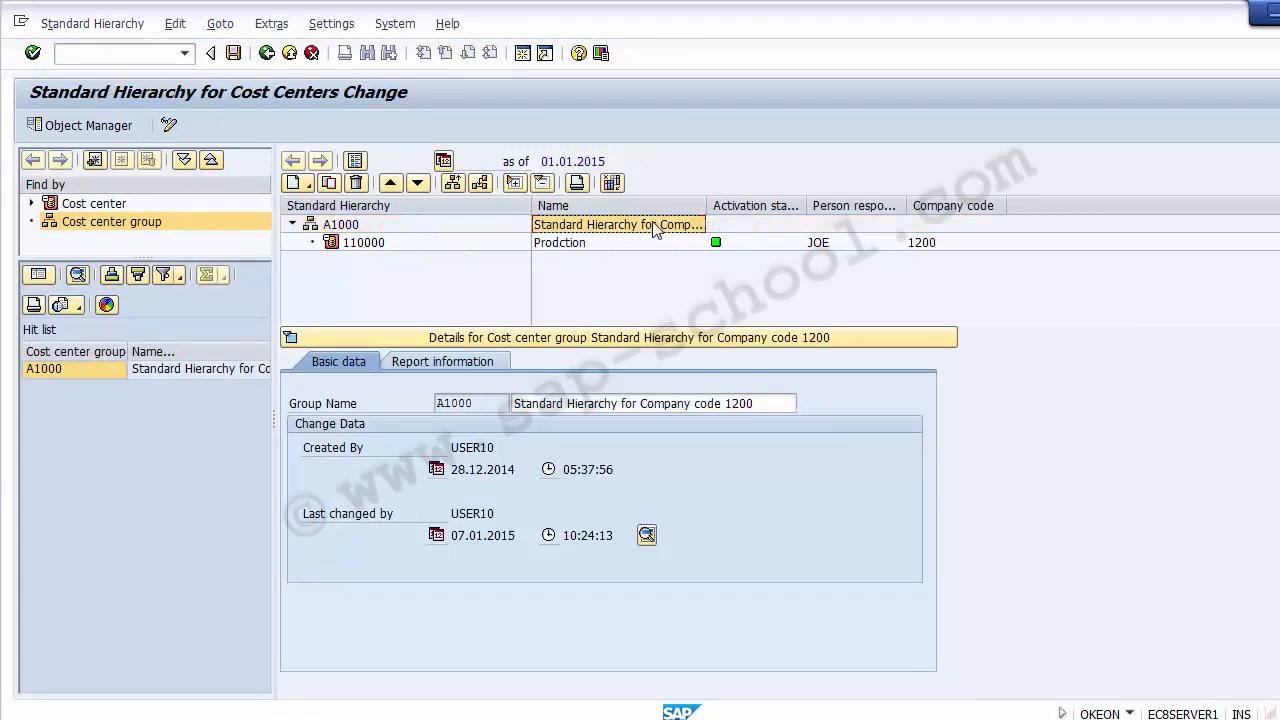
{"action": "left_click", "coordinate": [570, 245]}
{"action": "left_click", "coordinate": [364, 243]}
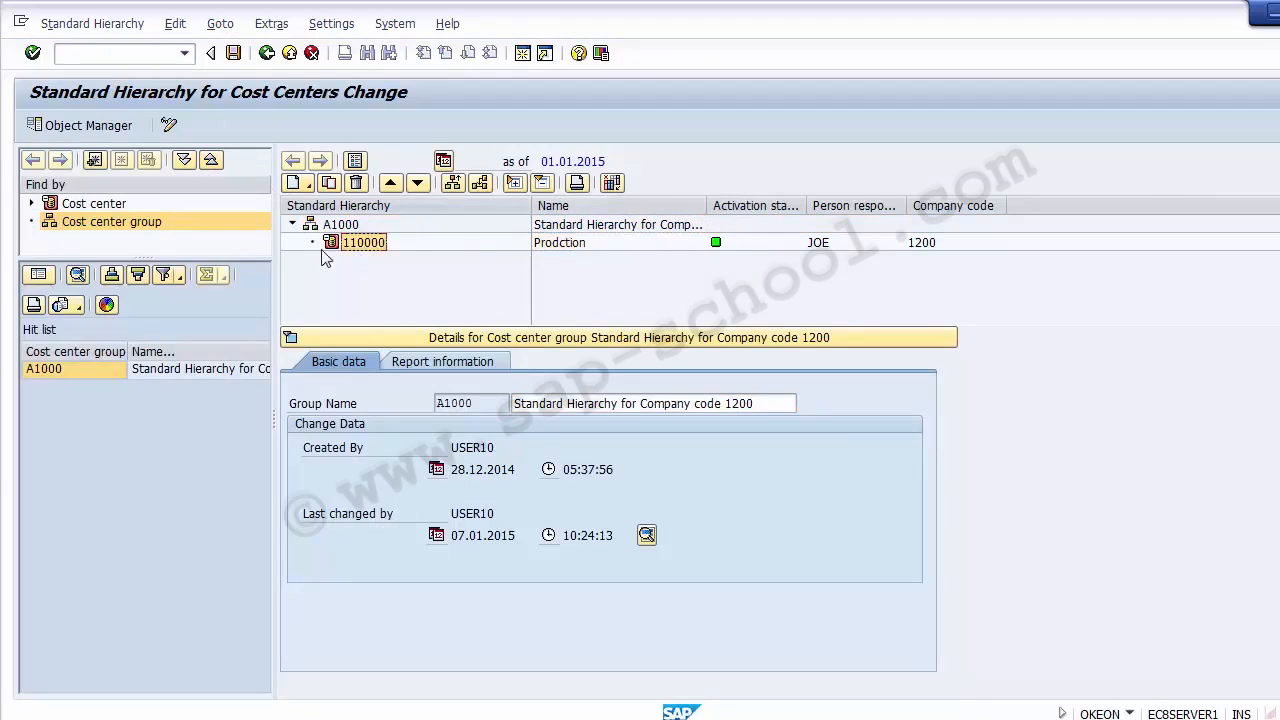
{"action": "left_click", "coordinate": [116, 224]}
{"action": "double_click", "coordinate": [116, 224]}
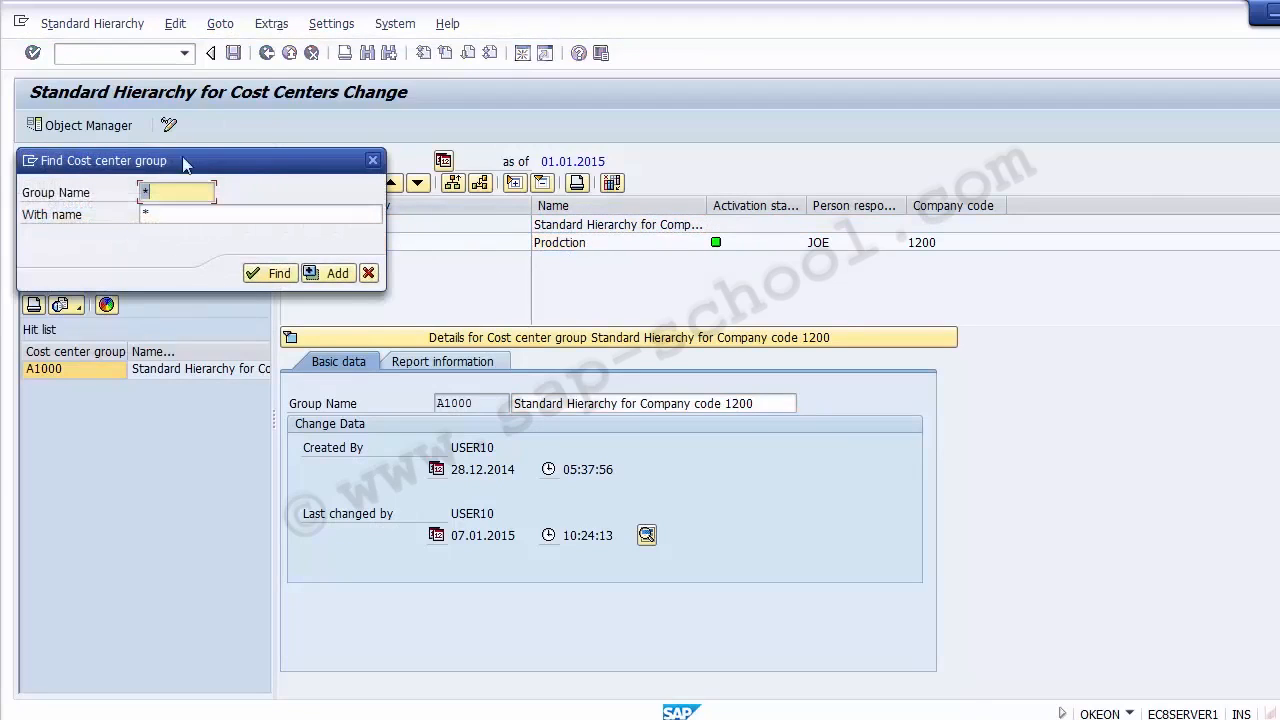
{"action": "left_click", "coordinate": [368, 274]}
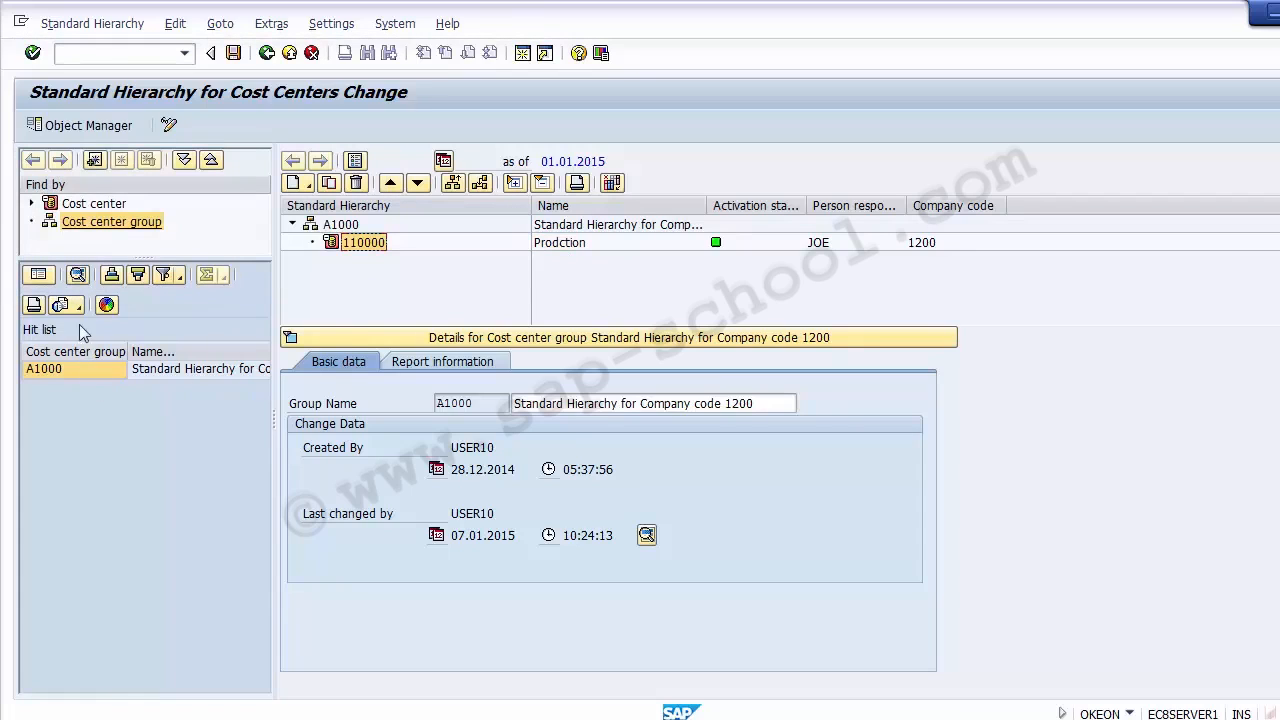
- Widen the Person responsible column and review cost center 110000, collapsing and re-expanding its parent group A1000
{"action": "left_click", "coordinate": [611, 243]}
{"action": "left_click_drag", "start_coordinate": [907, 206], "coordinate": [1004, 206]}
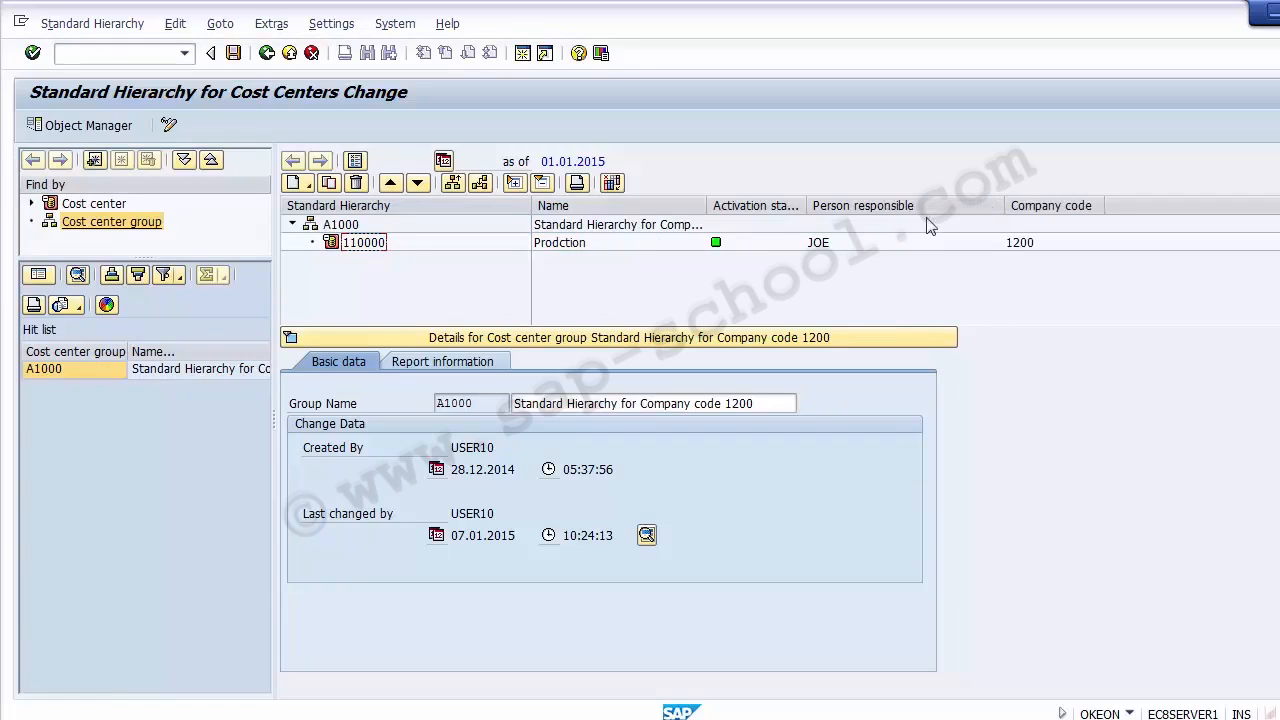
{"action": "left_click", "coordinate": [830, 243]}
{"action": "left_click", "coordinate": [362, 244]}
{"action": "left_click", "coordinate": [294, 225]}
{"action": "left_click", "coordinate": [294, 225]}
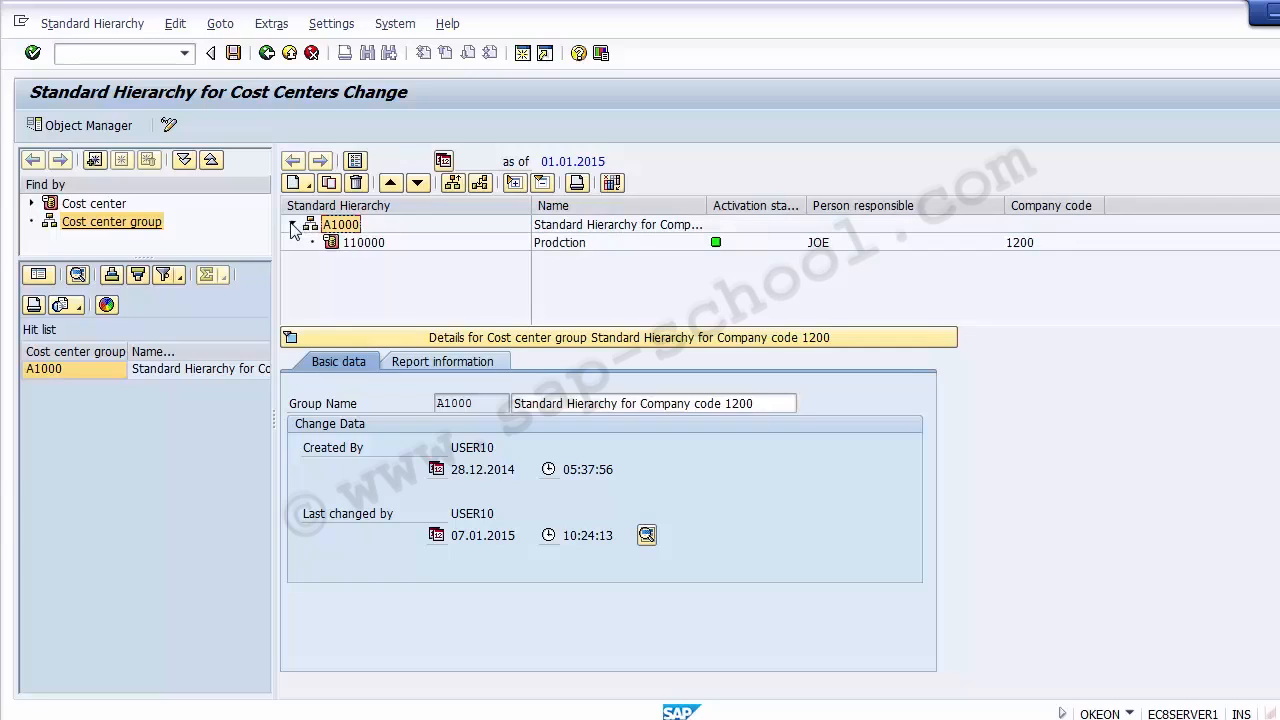